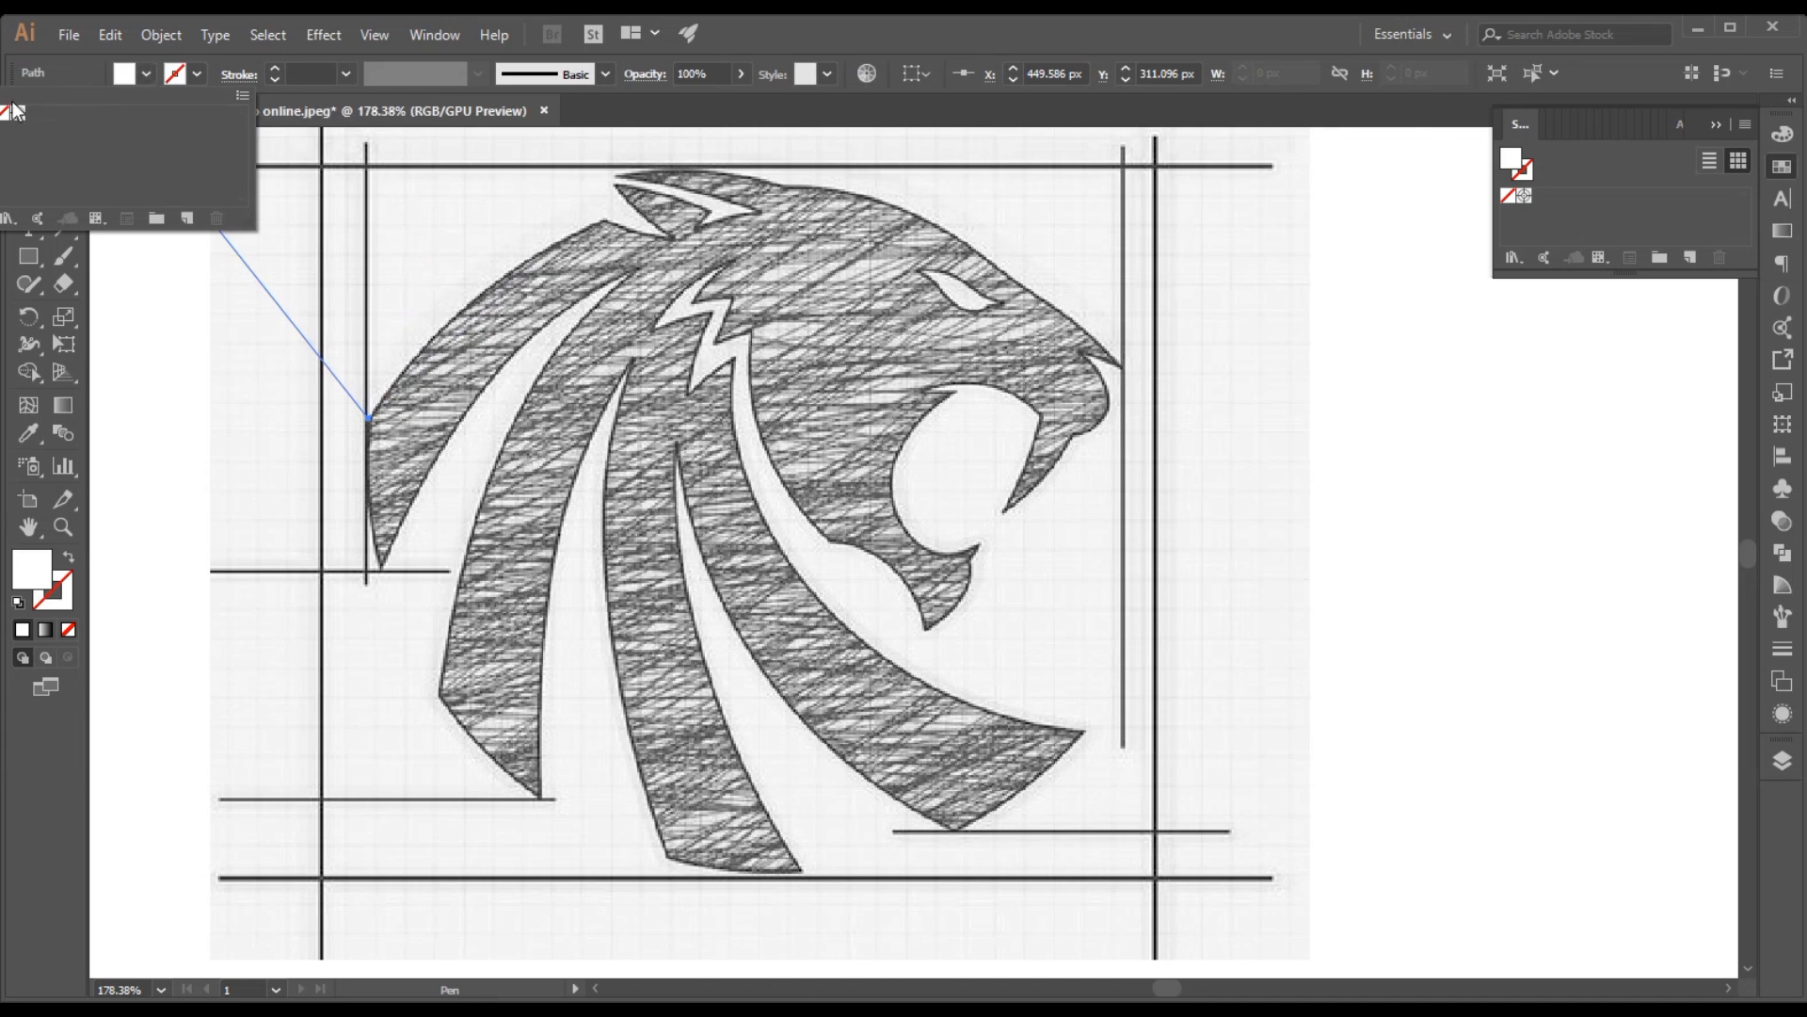
Clear the started path's white fill and choose bright green as the fill color
{"action": "left_click", "coordinate": [8, 113]}
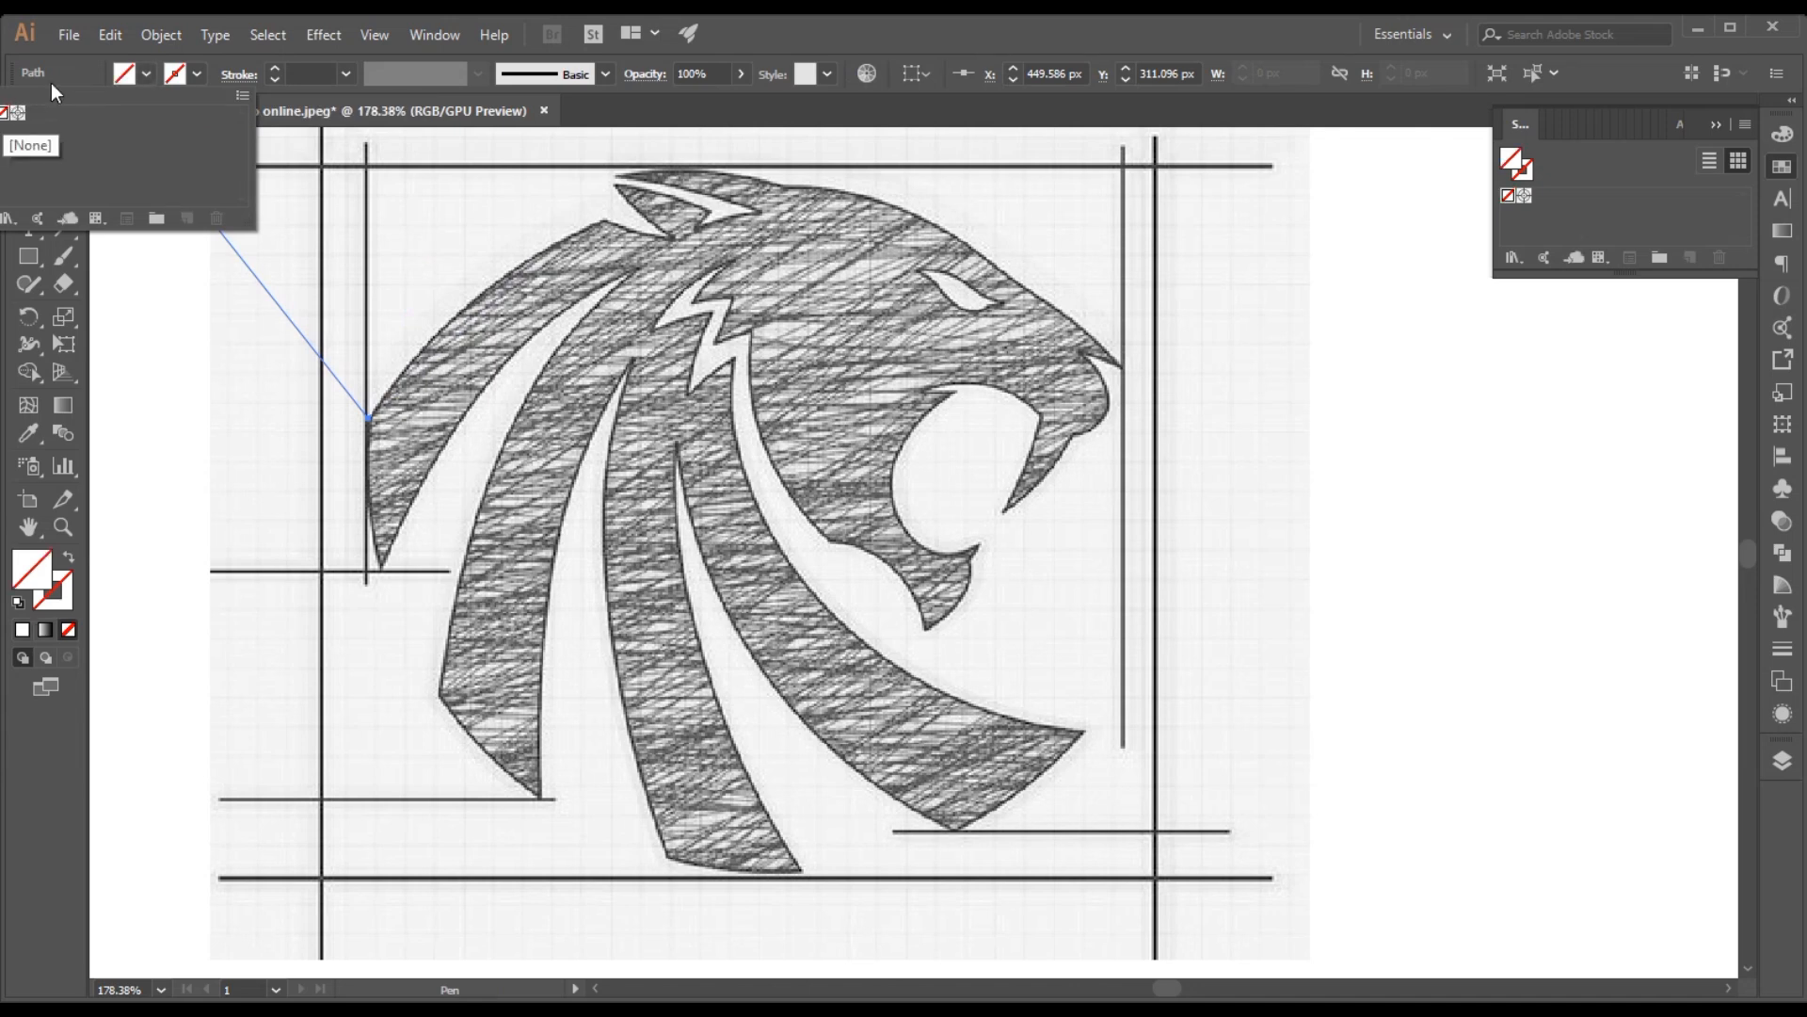
{"action": "left_click", "coordinate": [189, 80]}
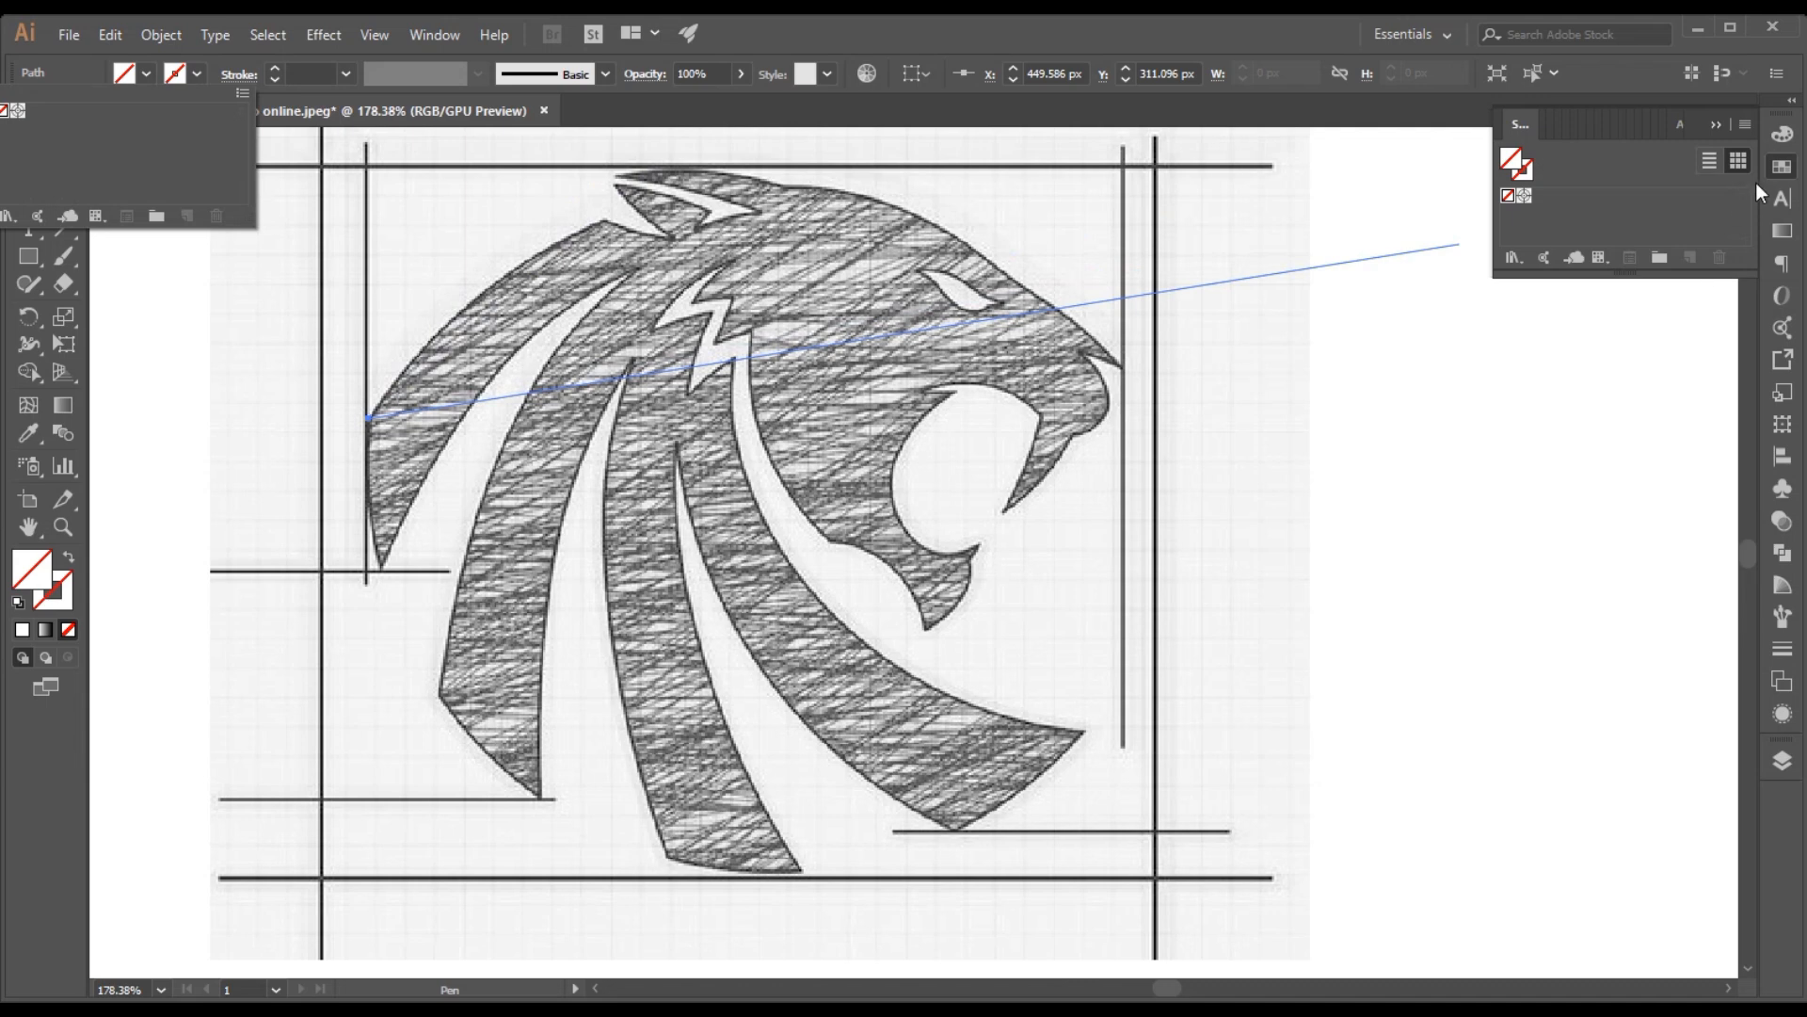
{"action": "left_click", "coordinate": [1780, 174]}
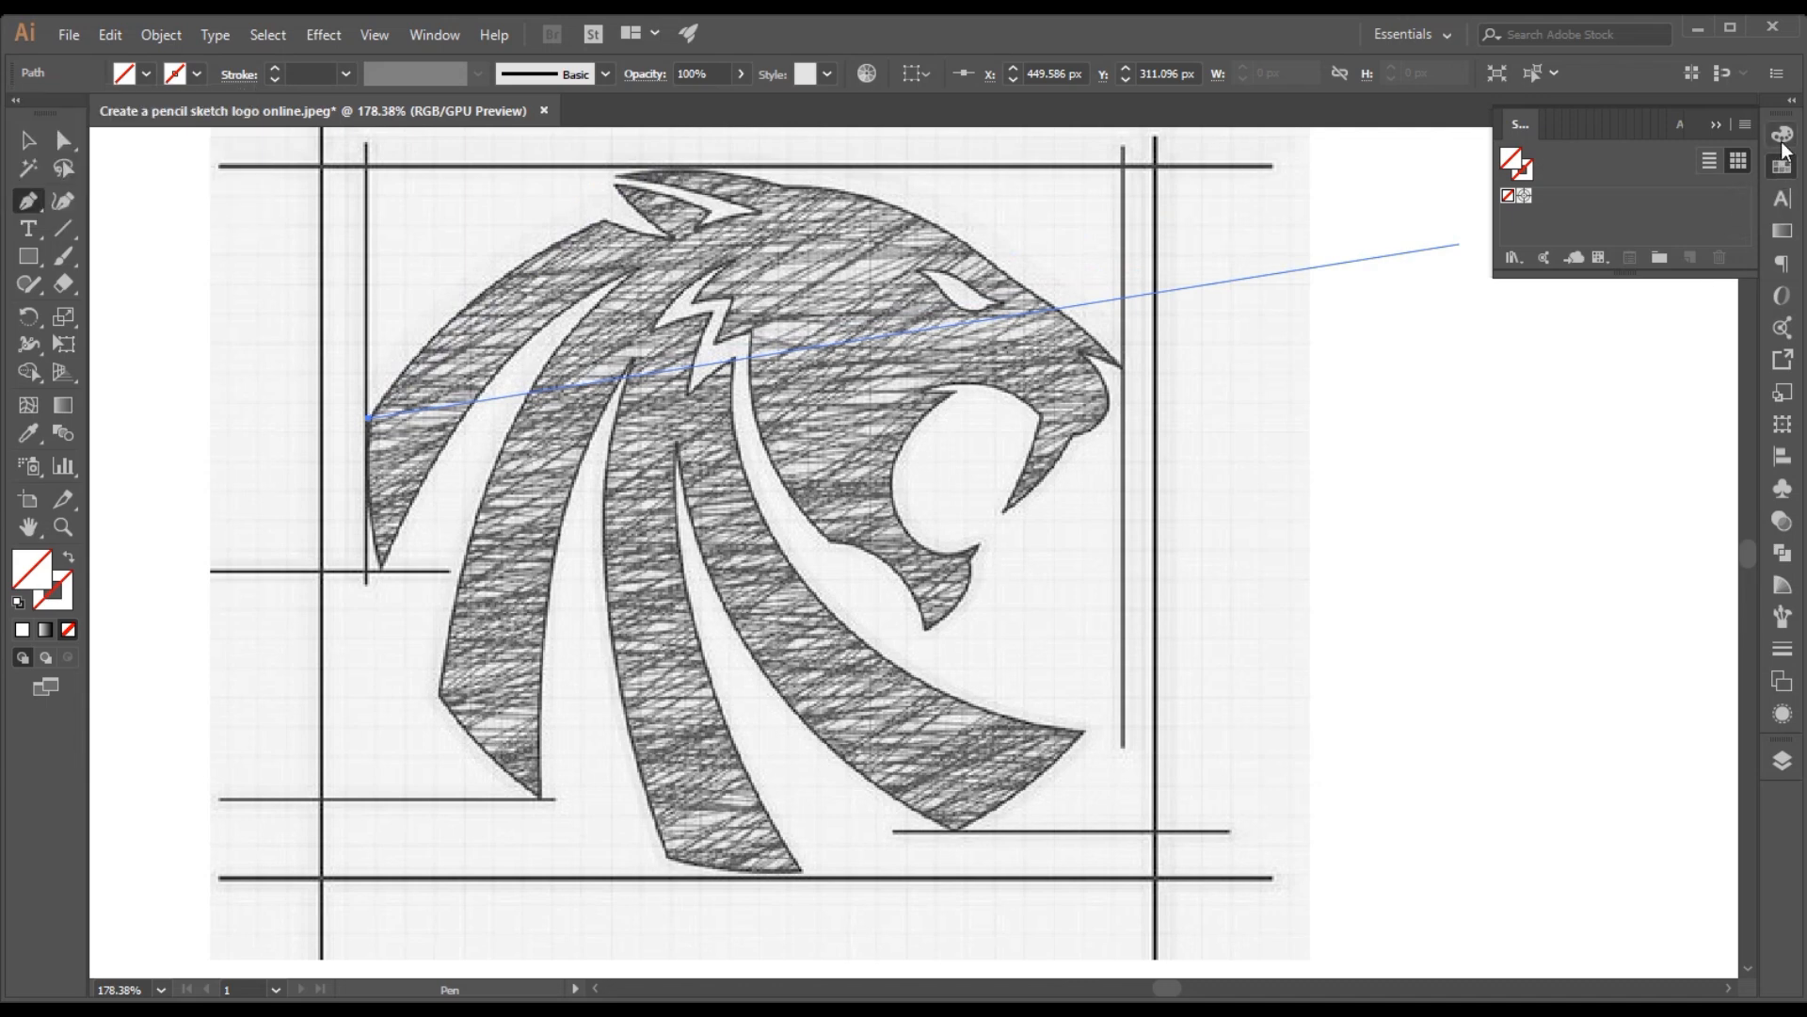
{"action": "left_click", "coordinate": [1782, 137]}
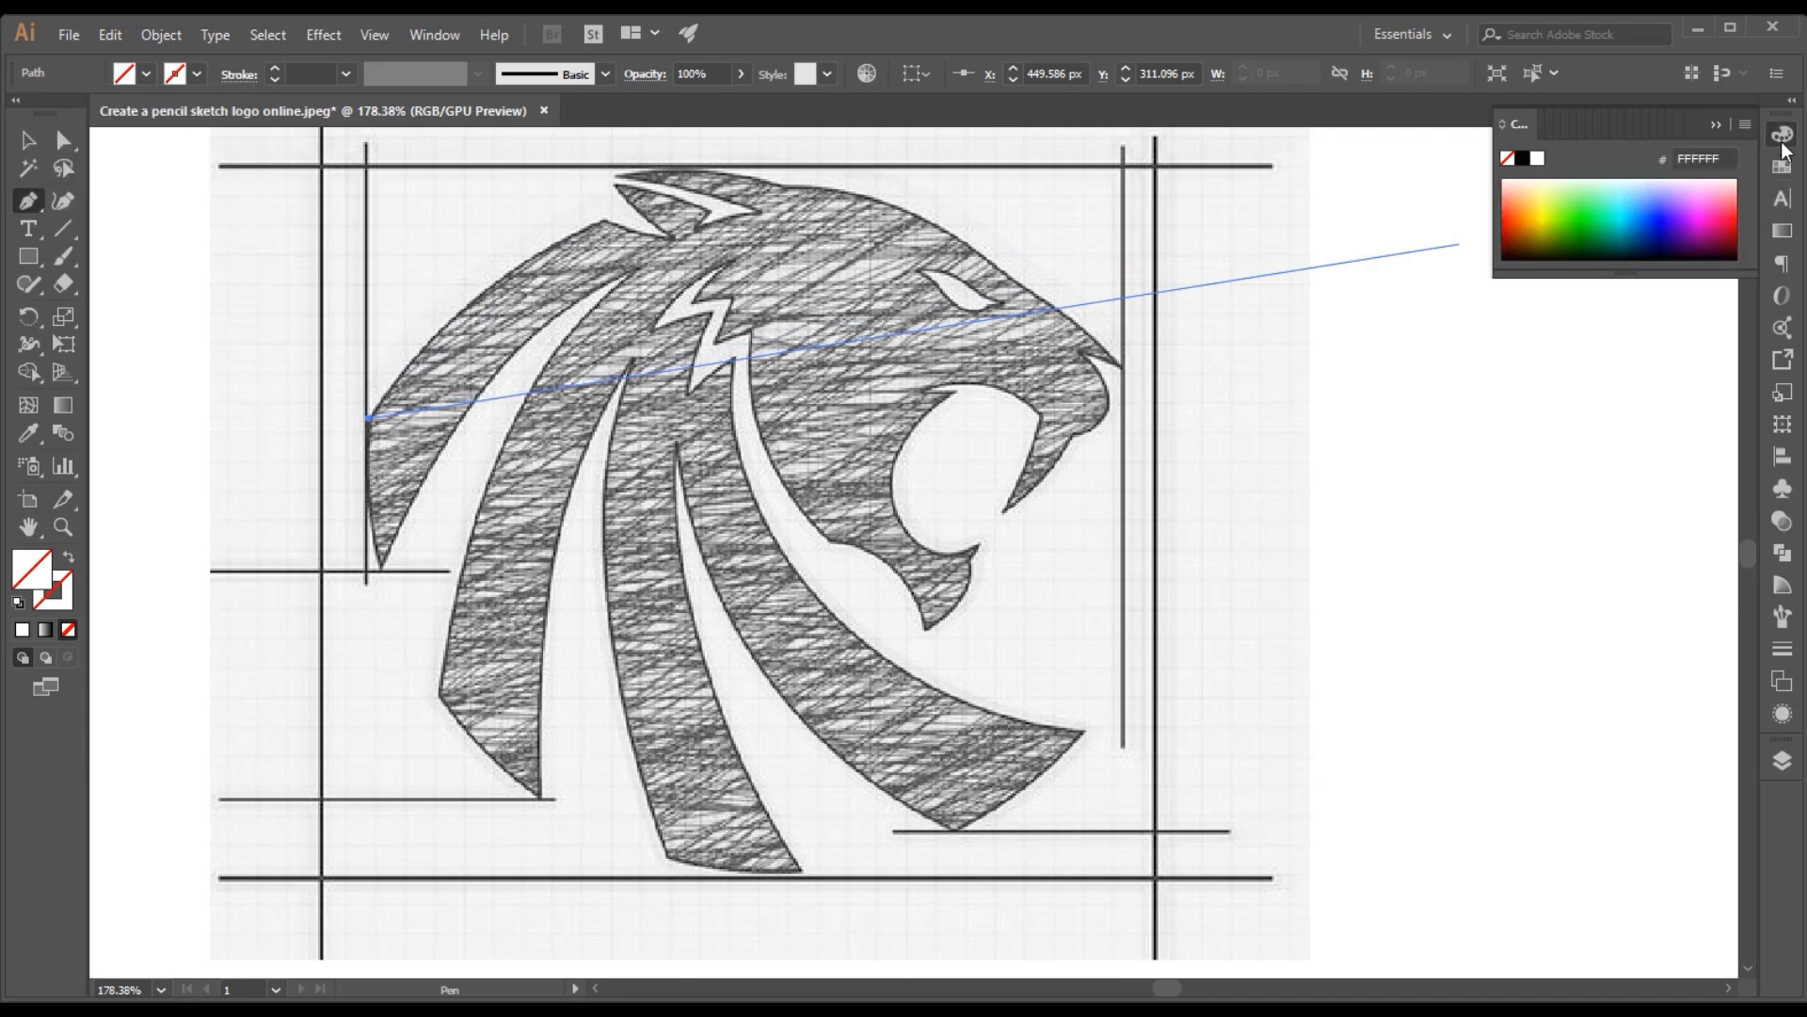
{"action": "left_click", "coordinate": [1594, 214]}
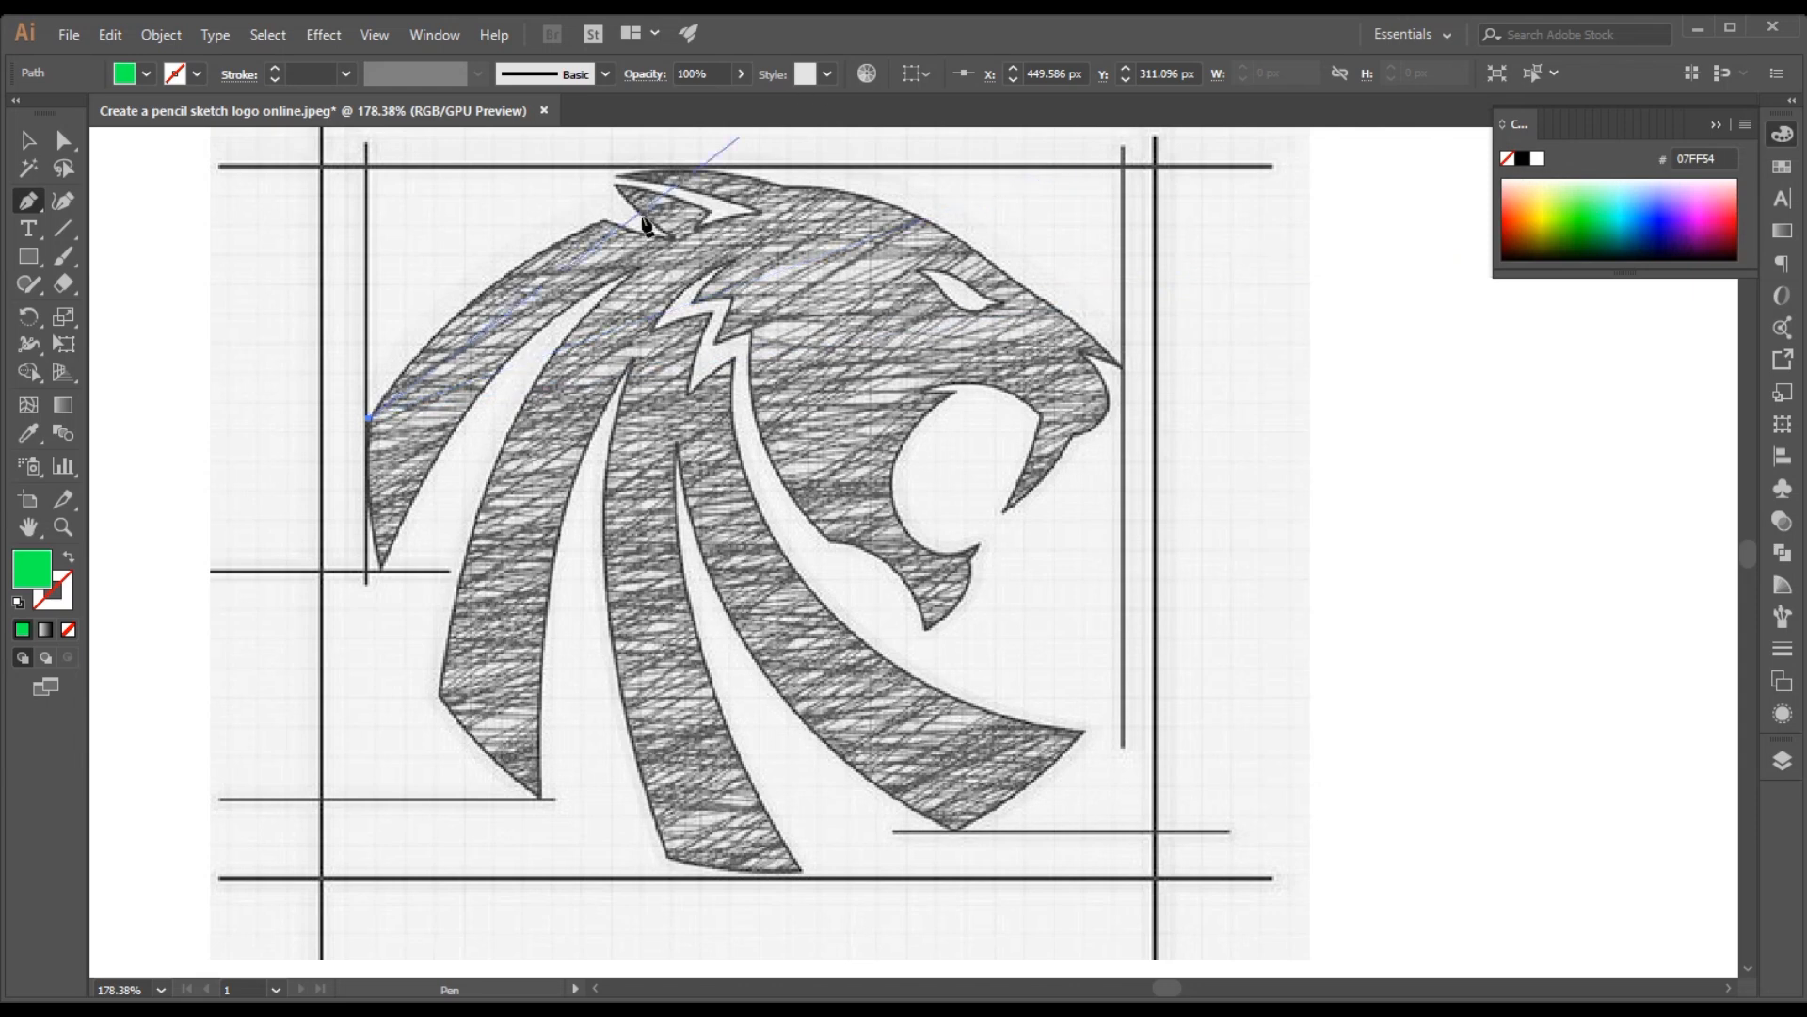
Continue the Pen path with straight segments over the upper mane and up the back edge of the ear
{"action": "left_click", "coordinate": [605, 222]}
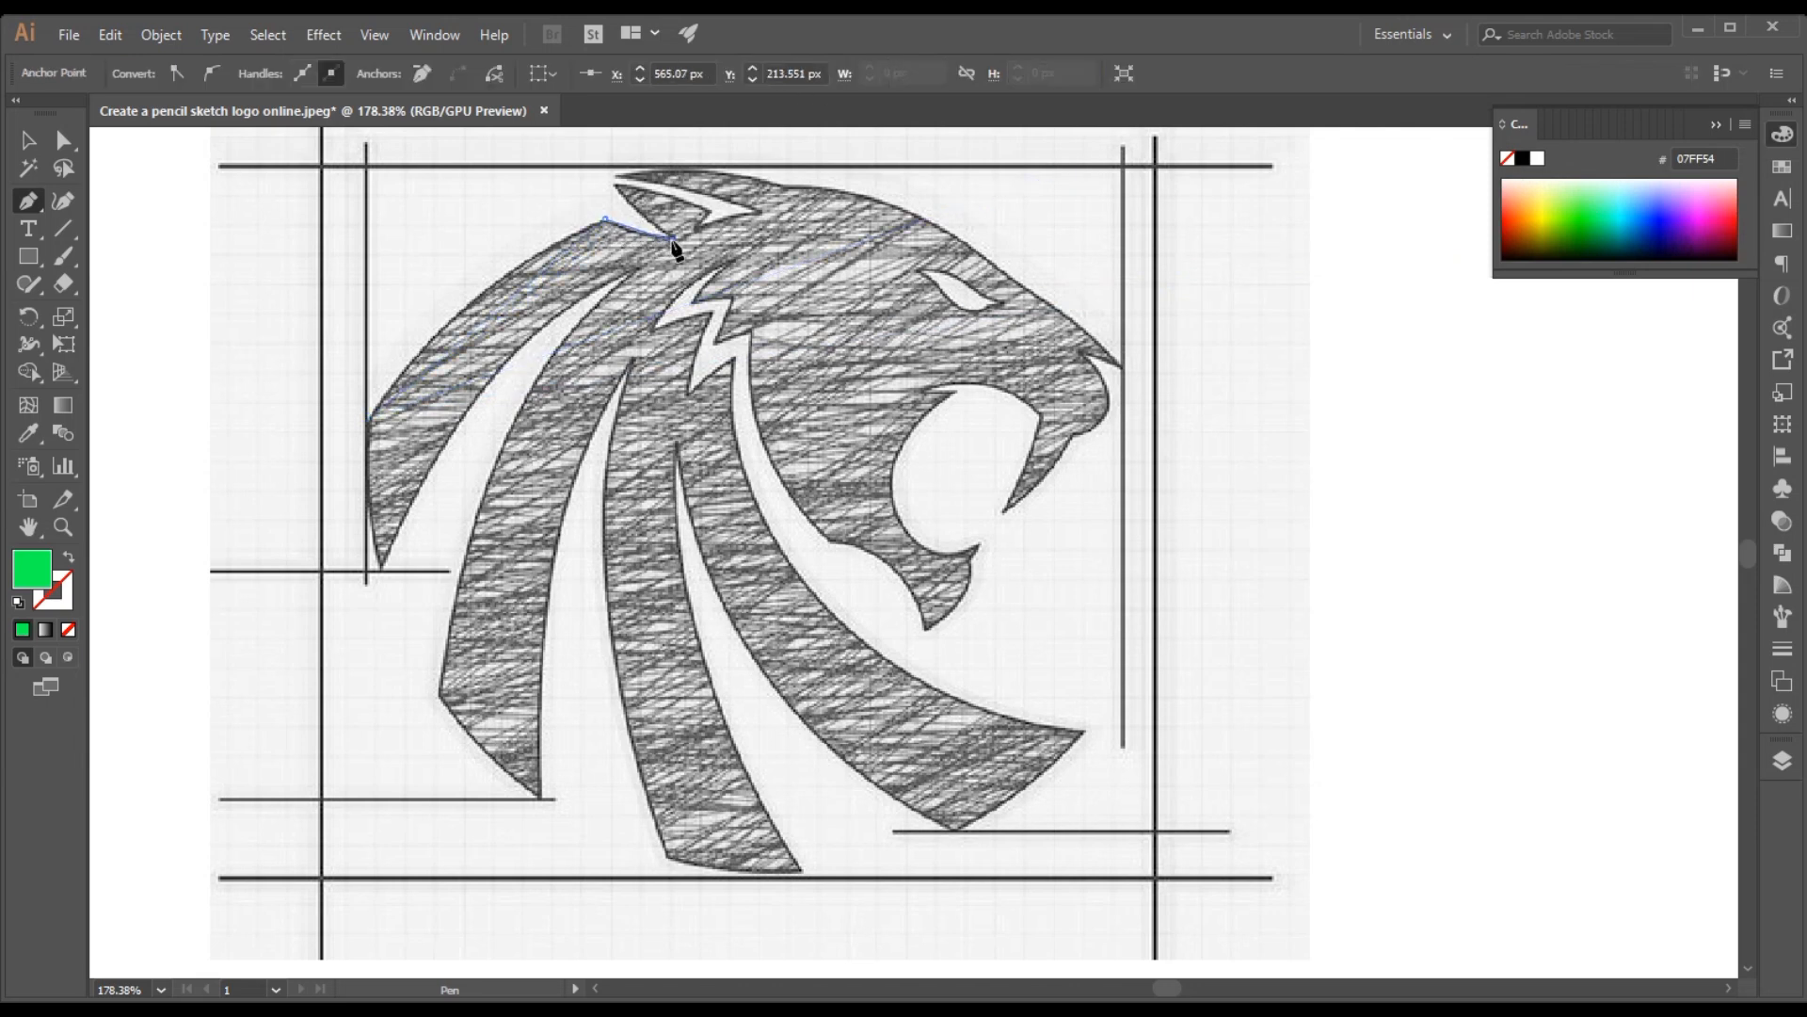
{"action": "left_click", "coordinate": [672, 240]}
{"action": "left_click", "coordinate": [617, 190]}
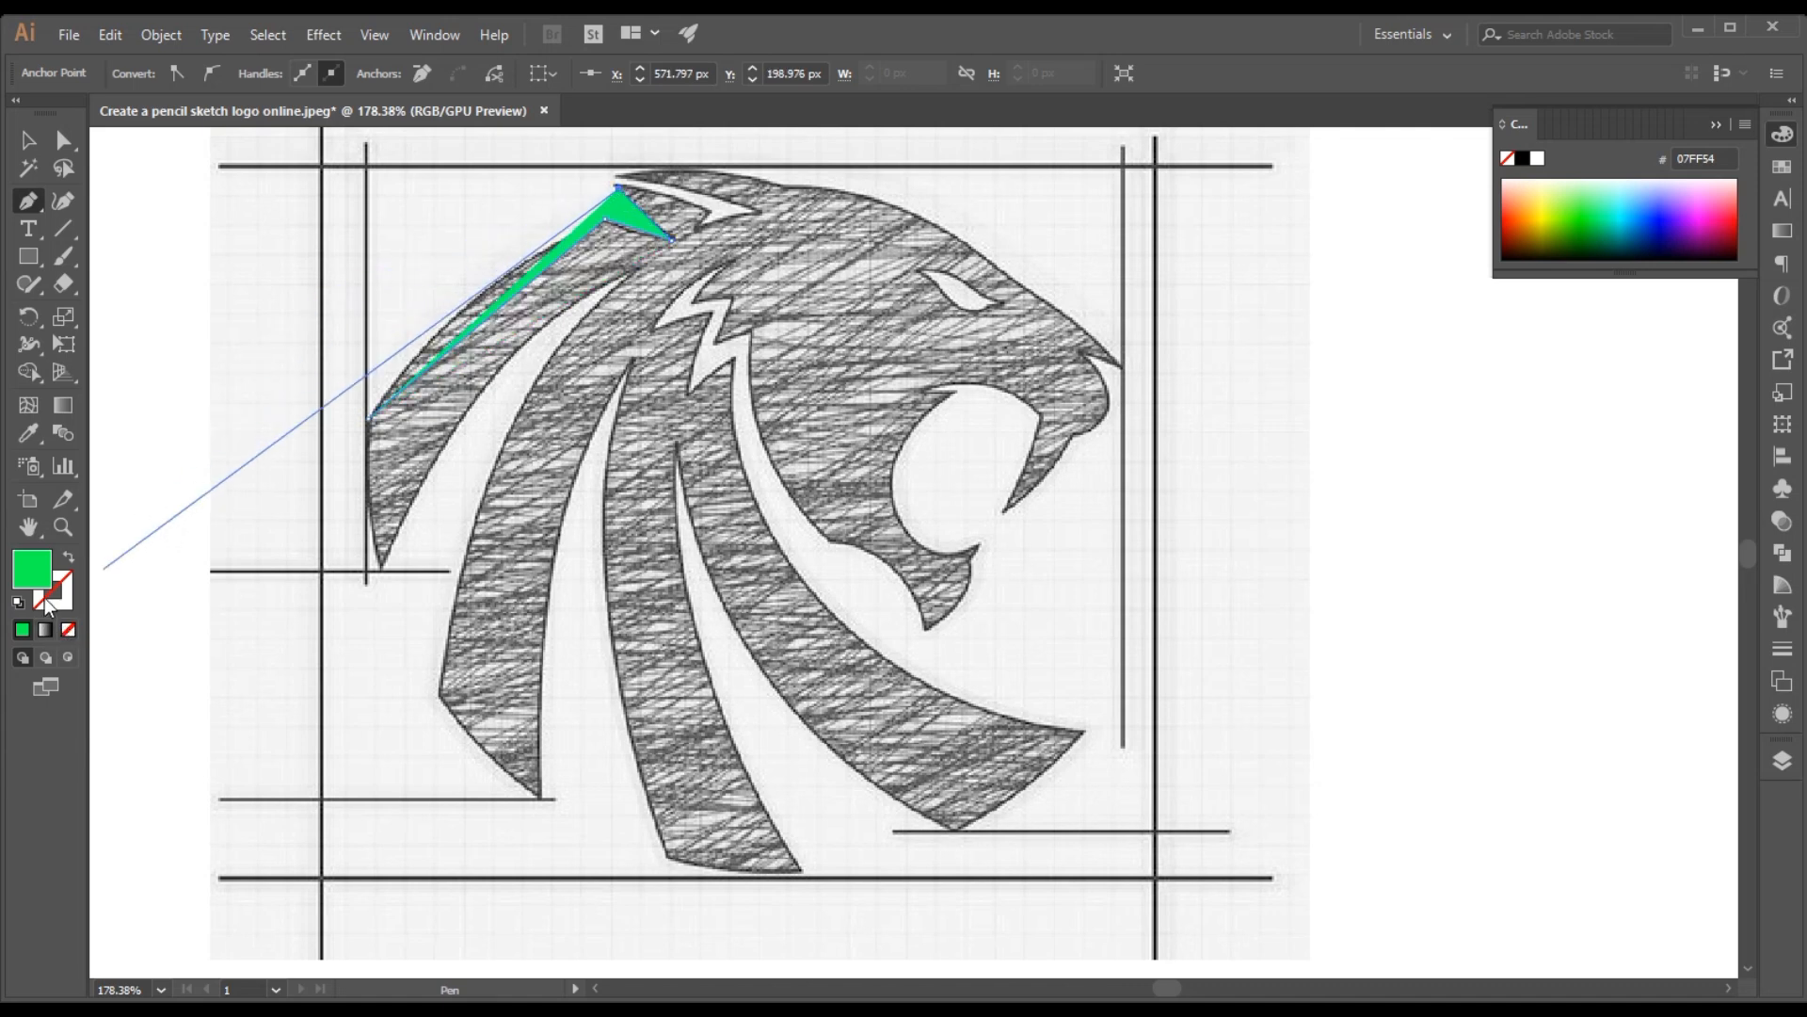
Remove the path's fill and apply the green color to its stroke
{"action": "left_click", "coordinate": [68, 630]}
{"action": "left_click", "coordinate": [66, 603]}
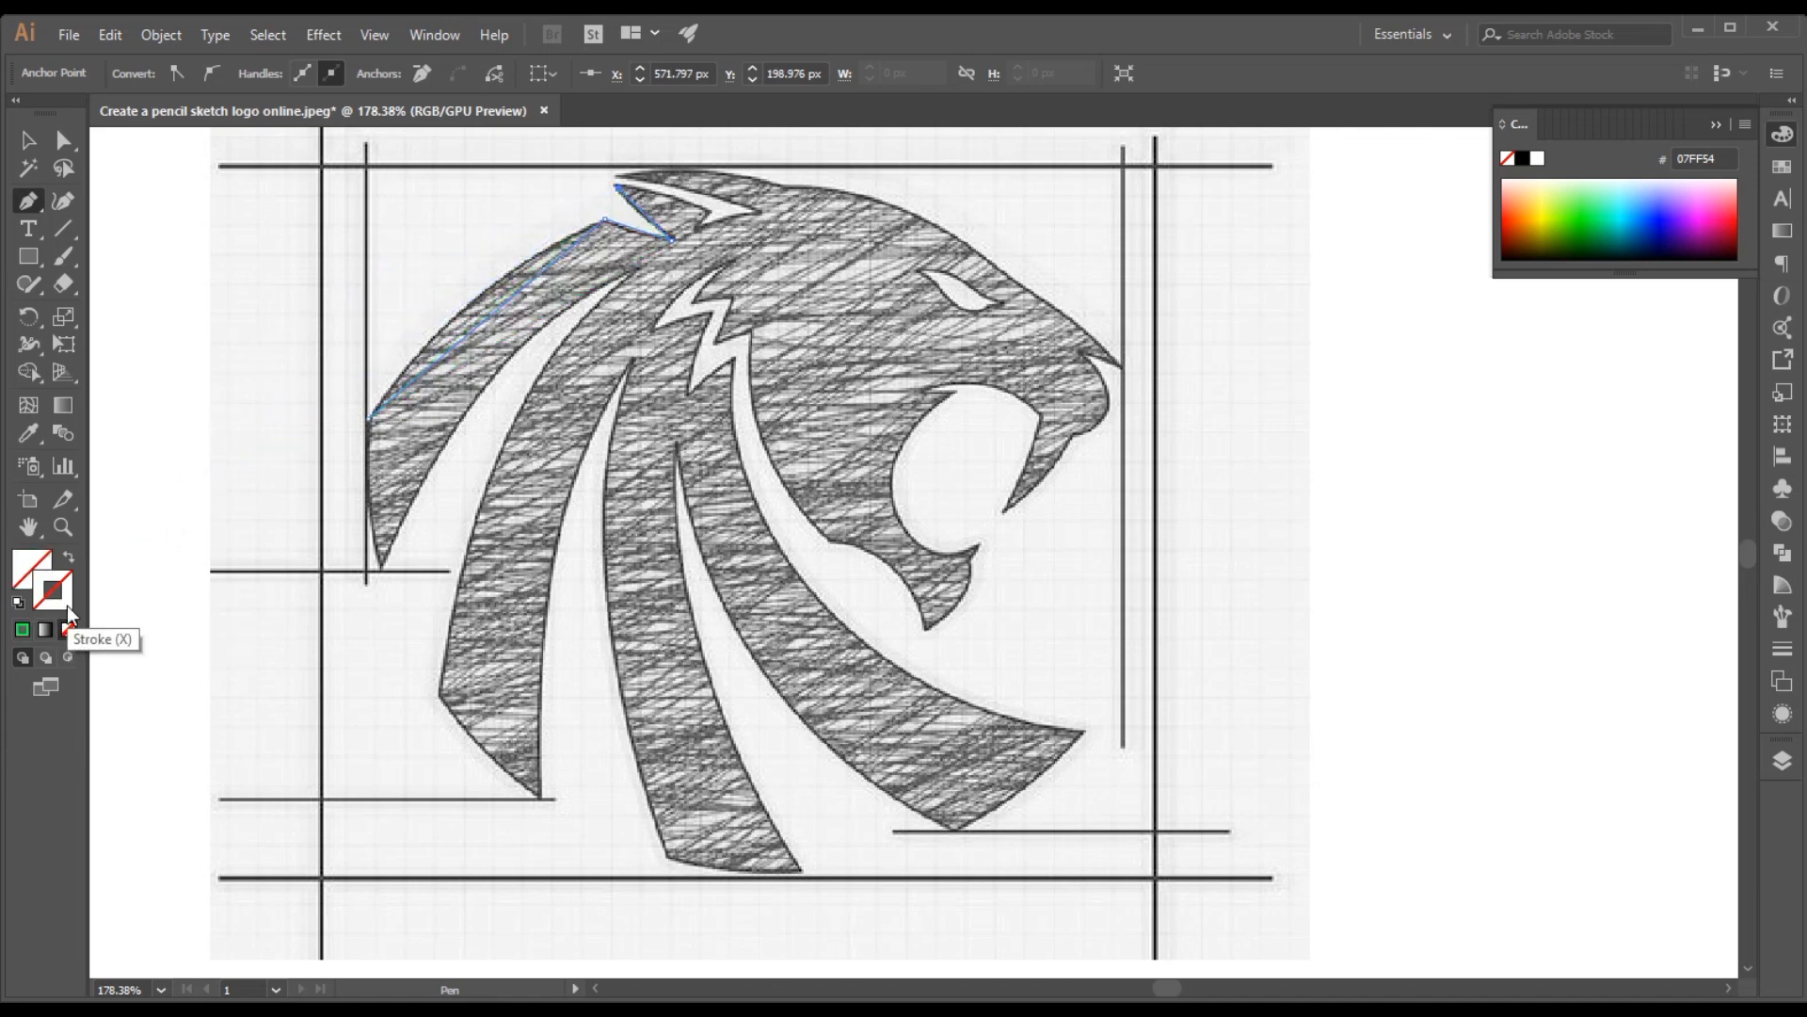
{"action": "left_click", "coordinate": [22, 630]}
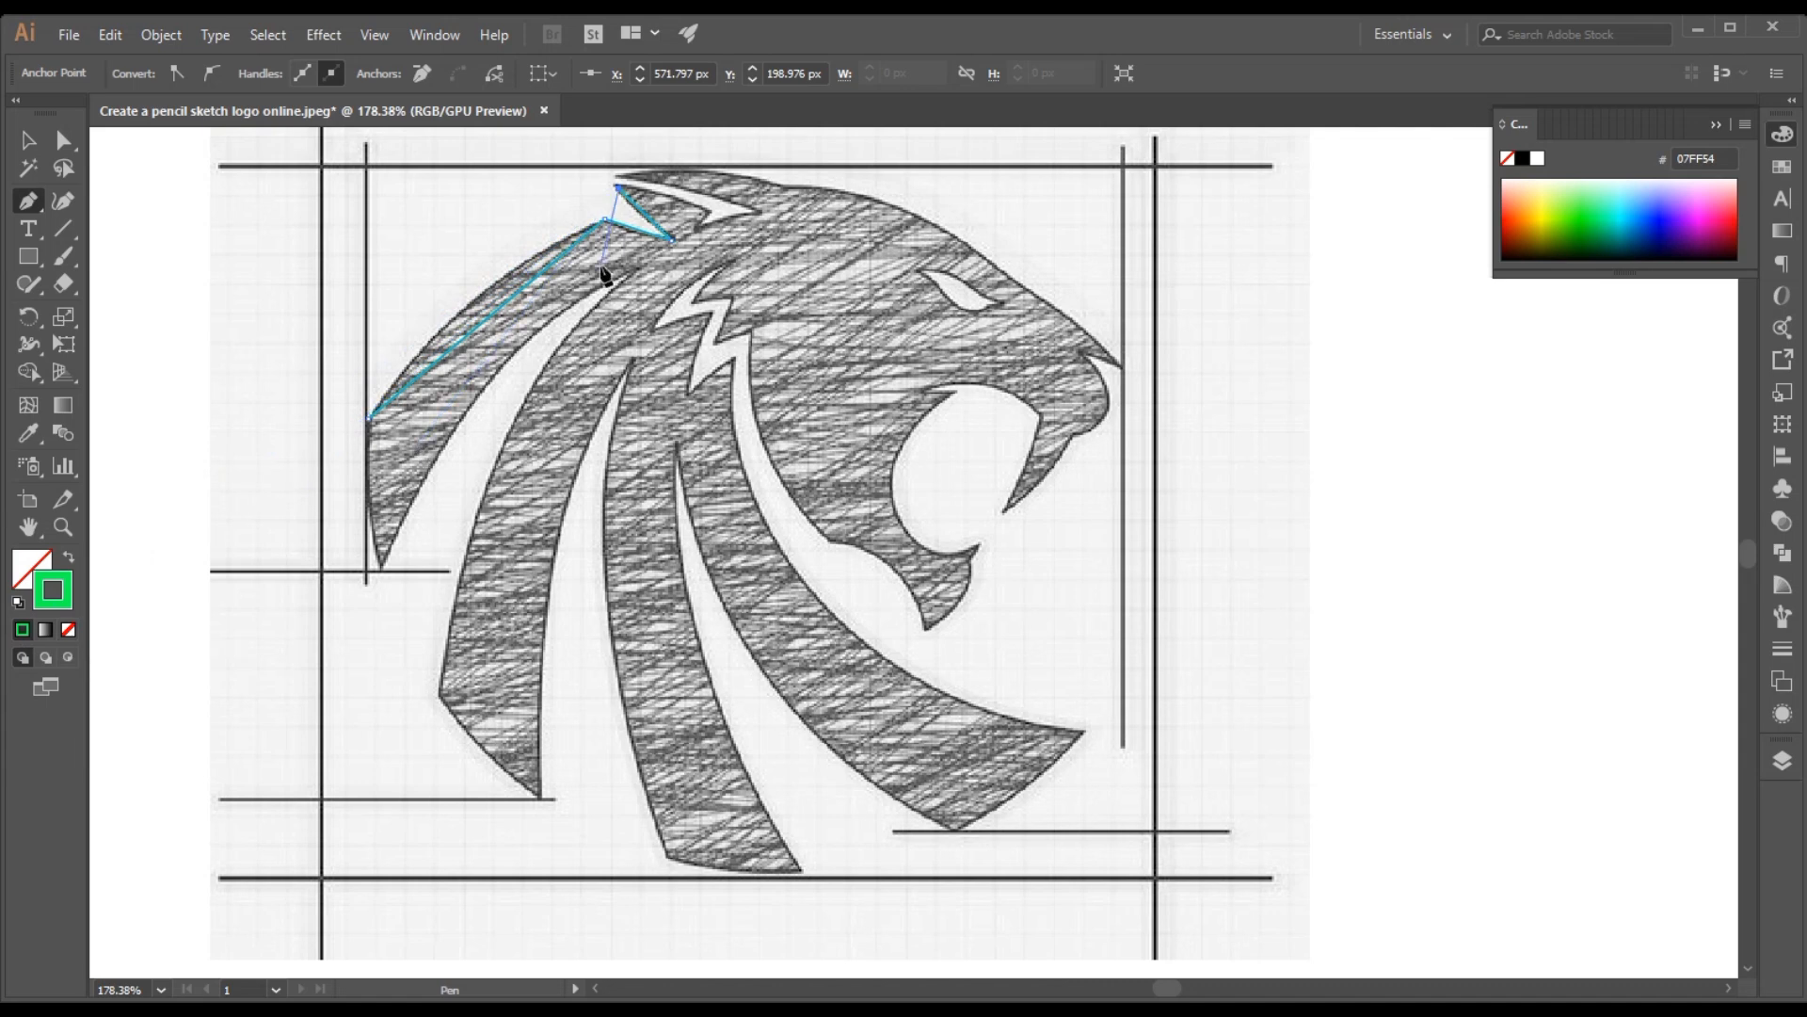
Trace the white notch inside the ear with straight Pen segments, ending at the ear's upper tip
{"action": "left_click", "coordinate": [706, 207]}
{"action": "left_click_drag", "start_coordinate": [701, 235], "coordinate": [762, 216]}
{"action": "left_click_drag", "start_coordinate": [697, 228], "coordinate": [754, 220]}
{"action": "left_click", "coordinate": [753, 208]}
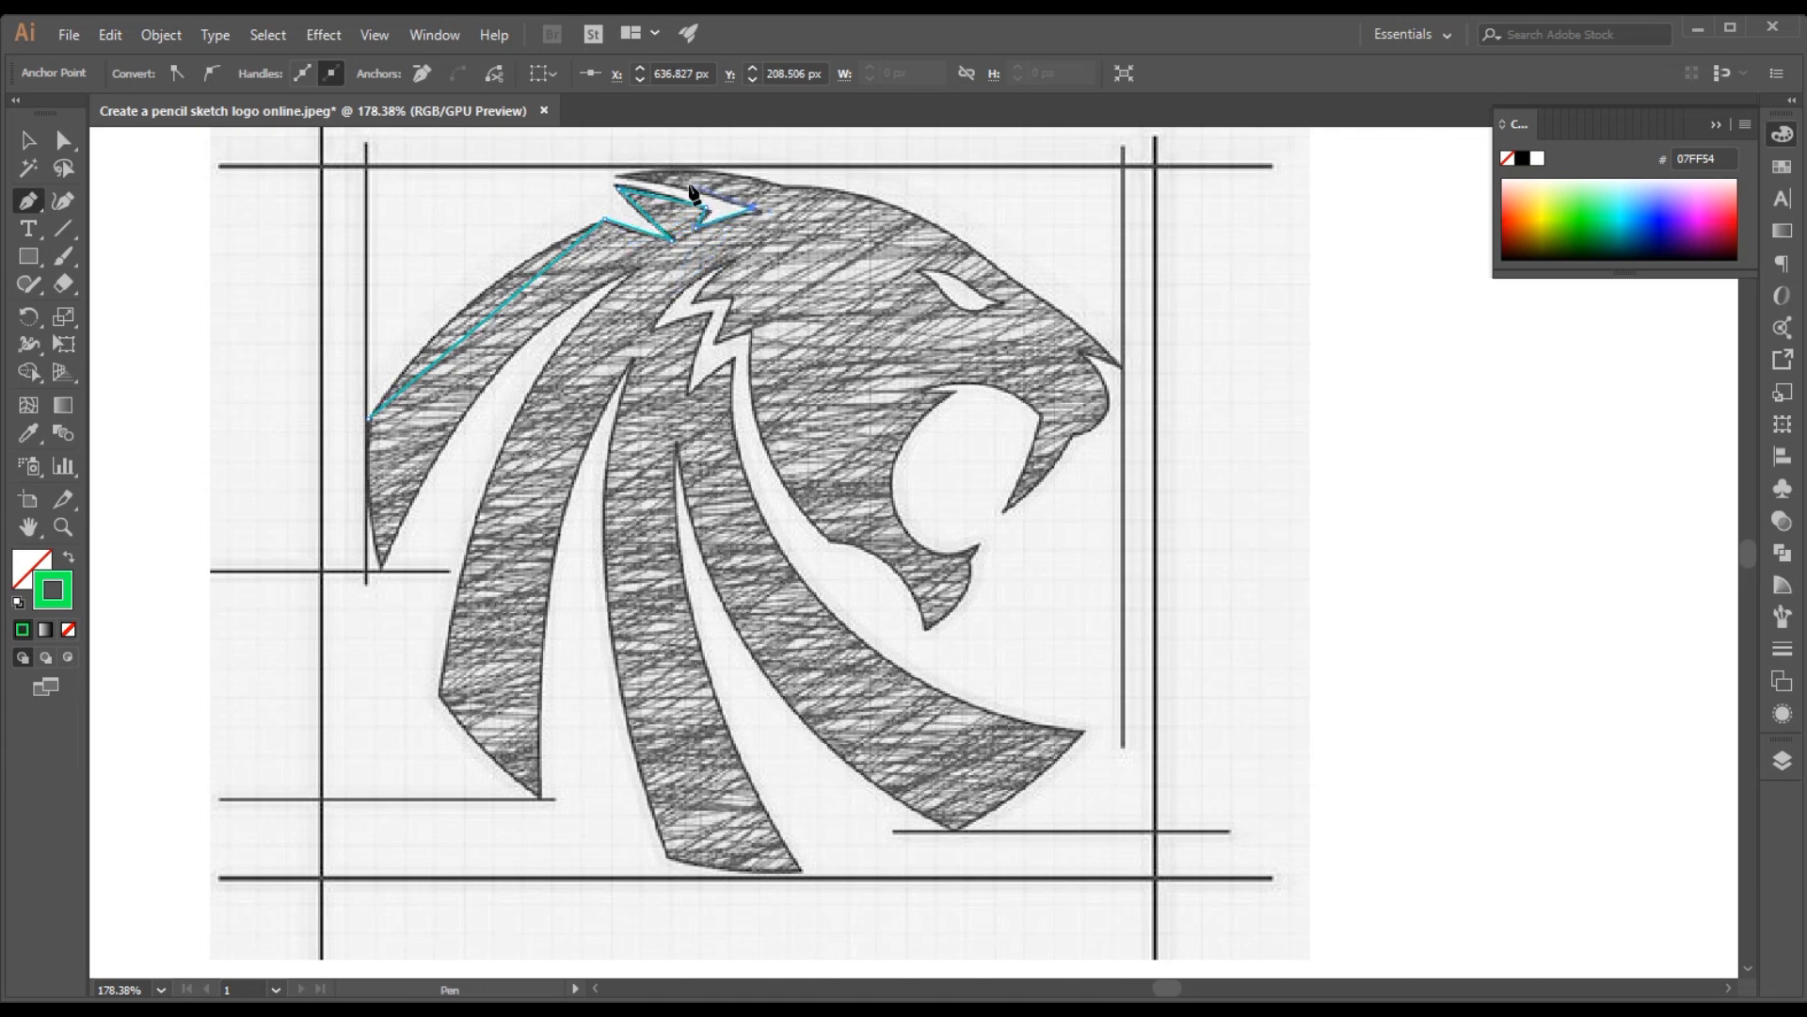
{"action": "left_click", "coordinate": [619, 176]}
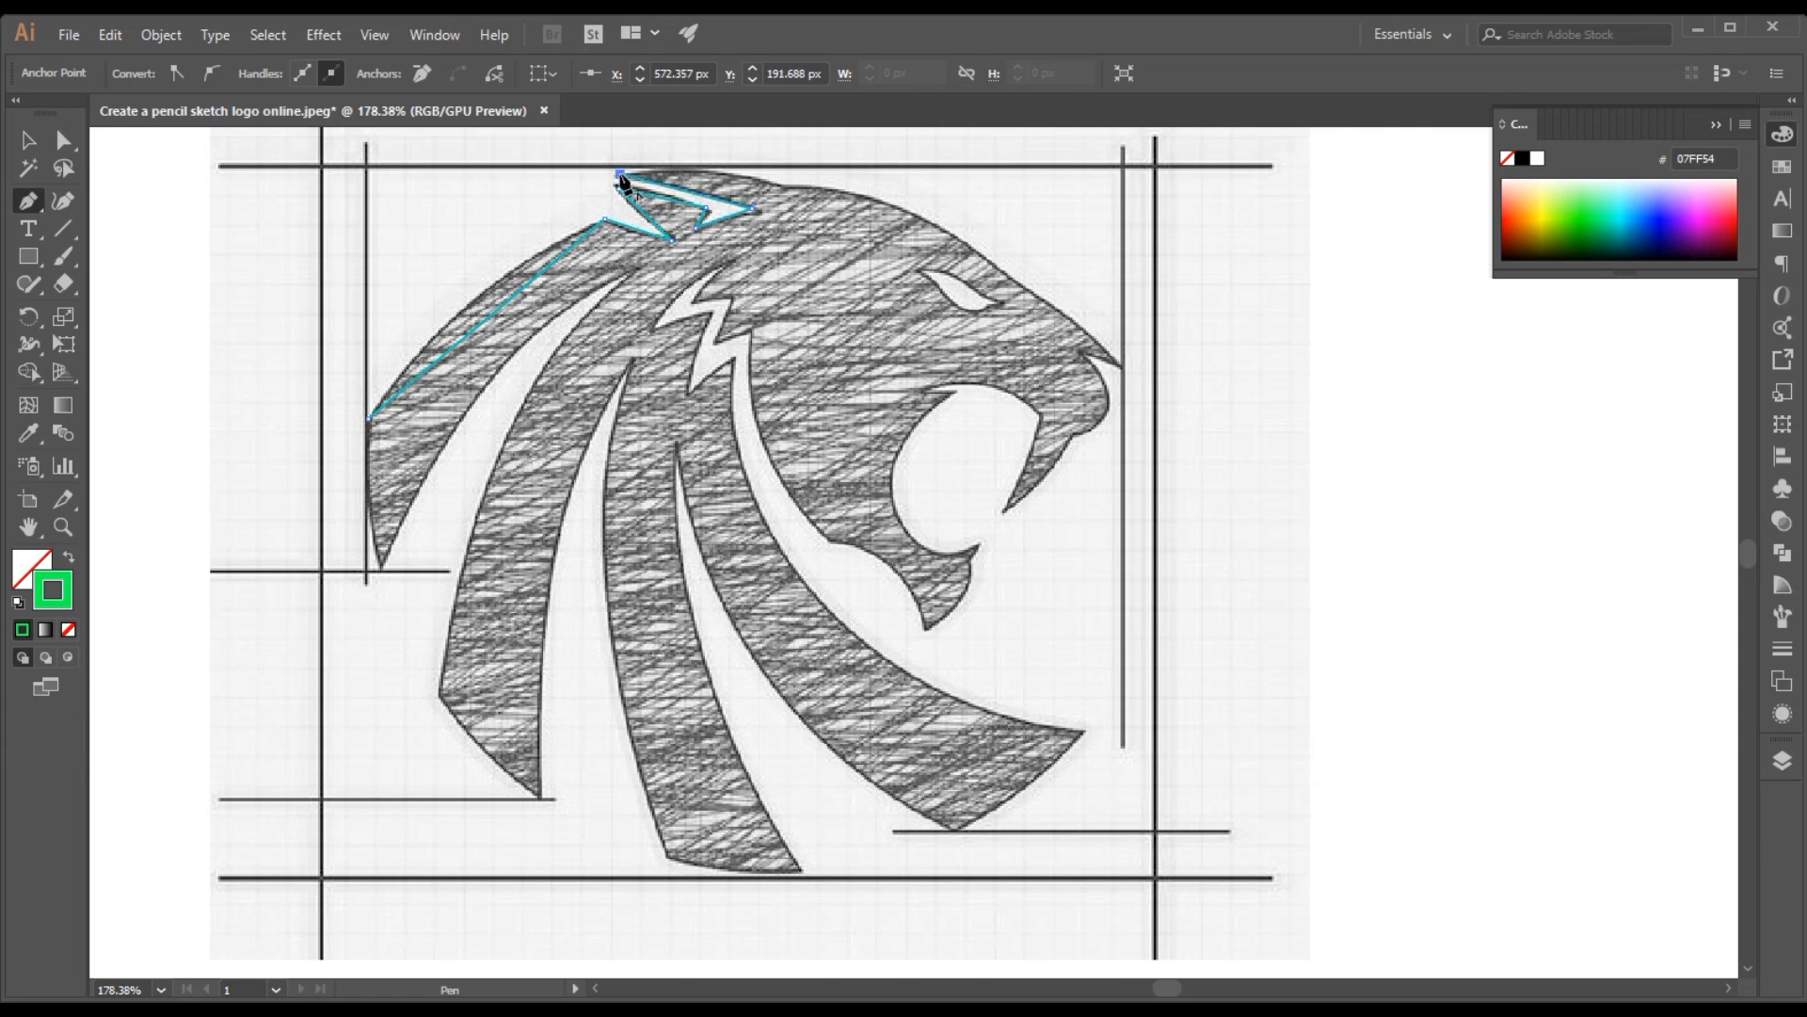
Extend the Pen path from the ear along the forehead to the nose tip and into the notch below it
{"action": "left_click", "coordinate": [781, 184]}
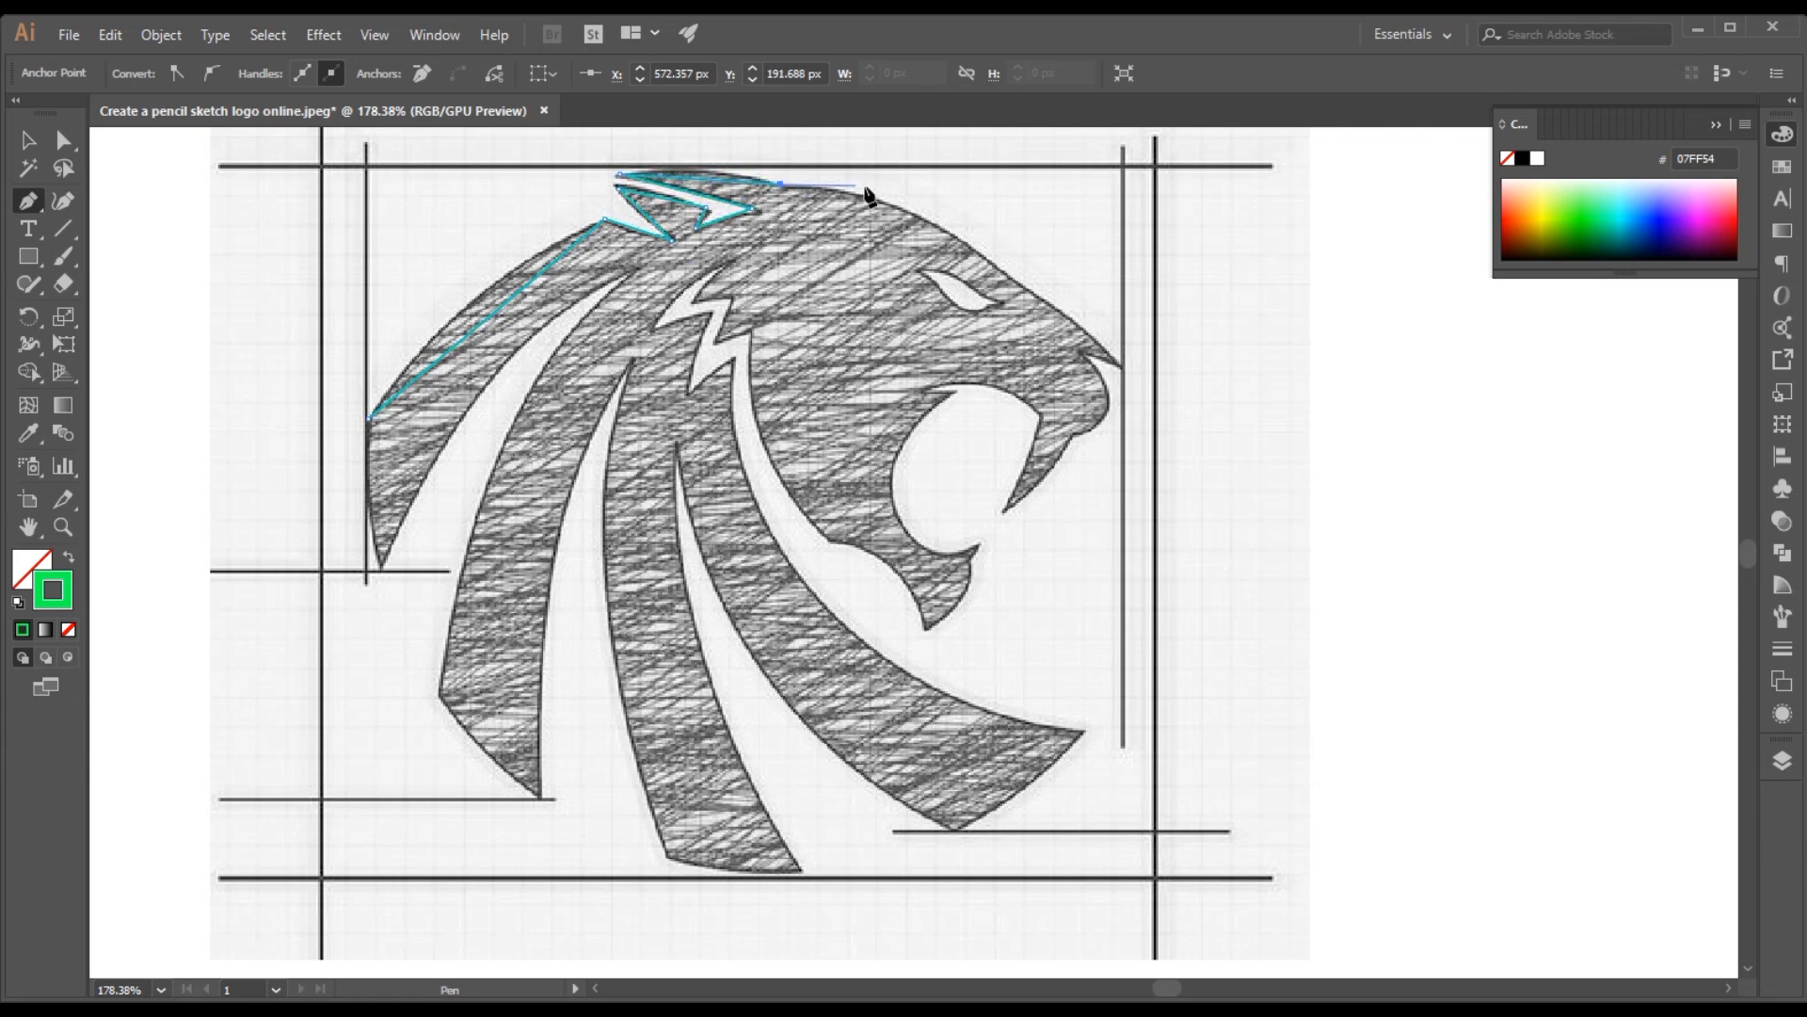
{"action": "left_click", "coordinate": [993, 265]}
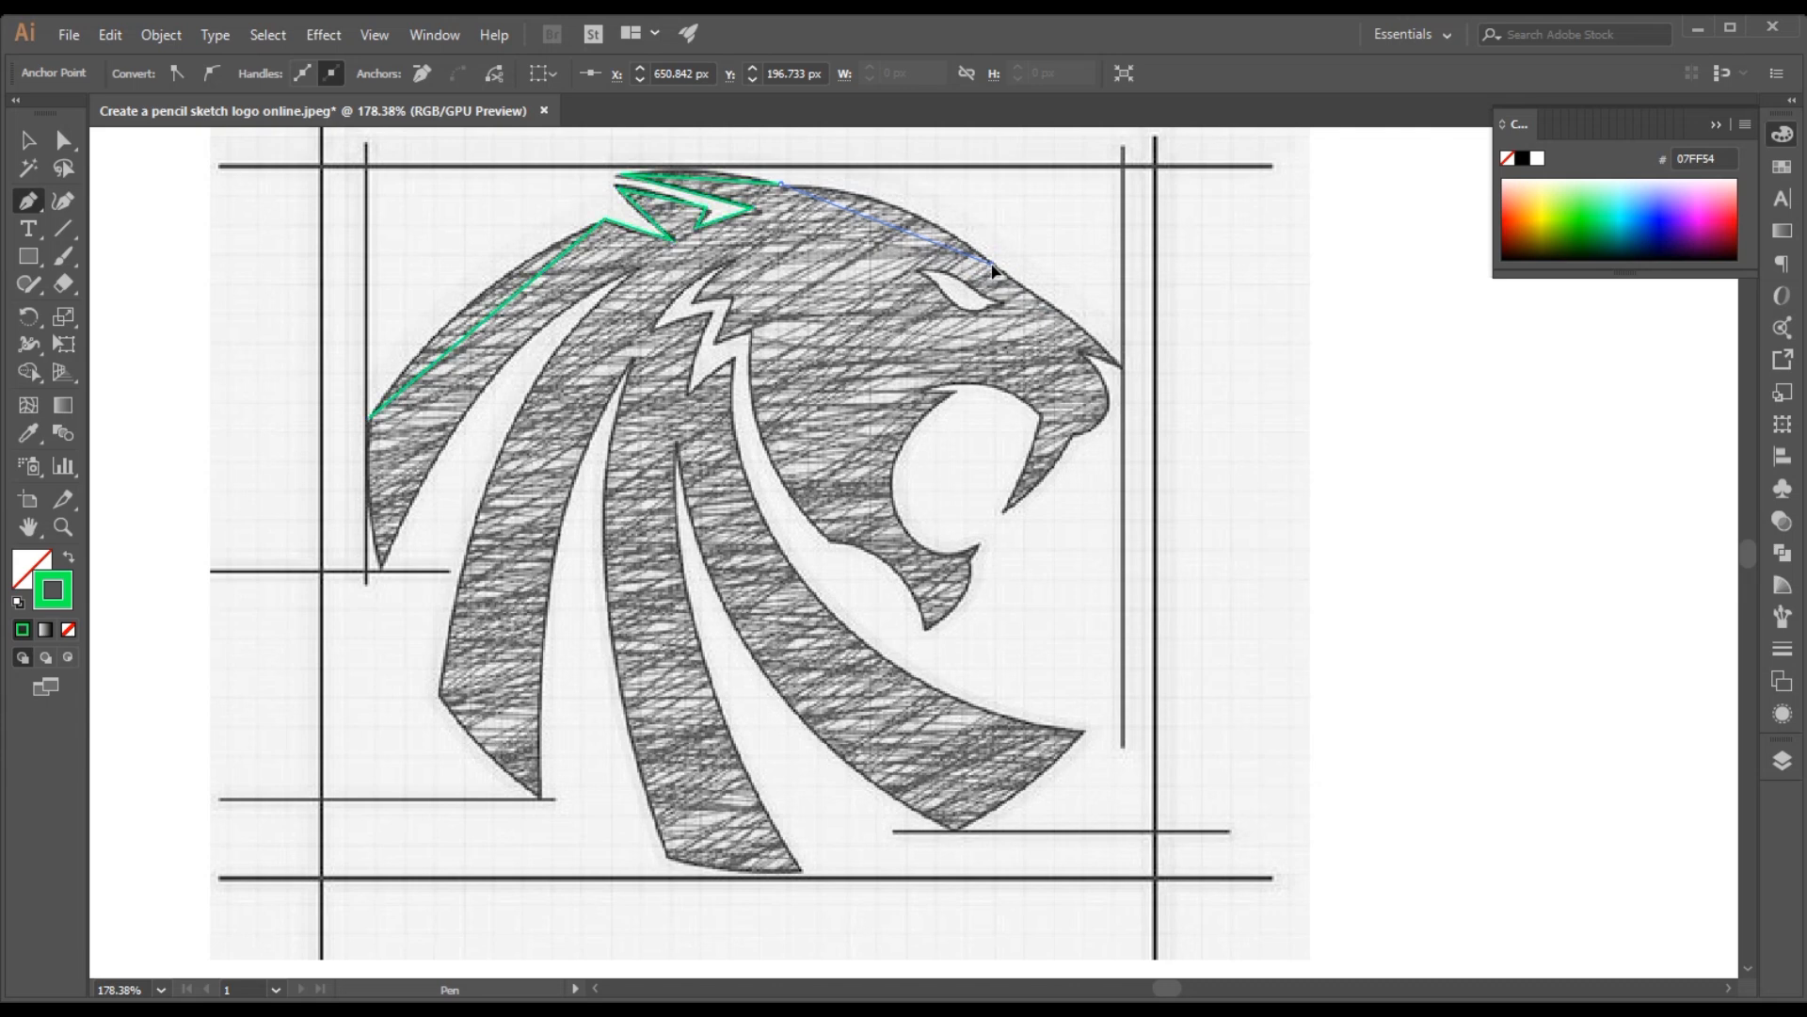
{"action": "left_click", "coordinate": [1122, 369]}
{"action": "left_click", "coordinate": [1081, 353]}
Trace the muzzle, the upper fang and the top edge of the open mouth with straight Pen segments
{"action": "left_click", "coordinate": [1073, 438]}
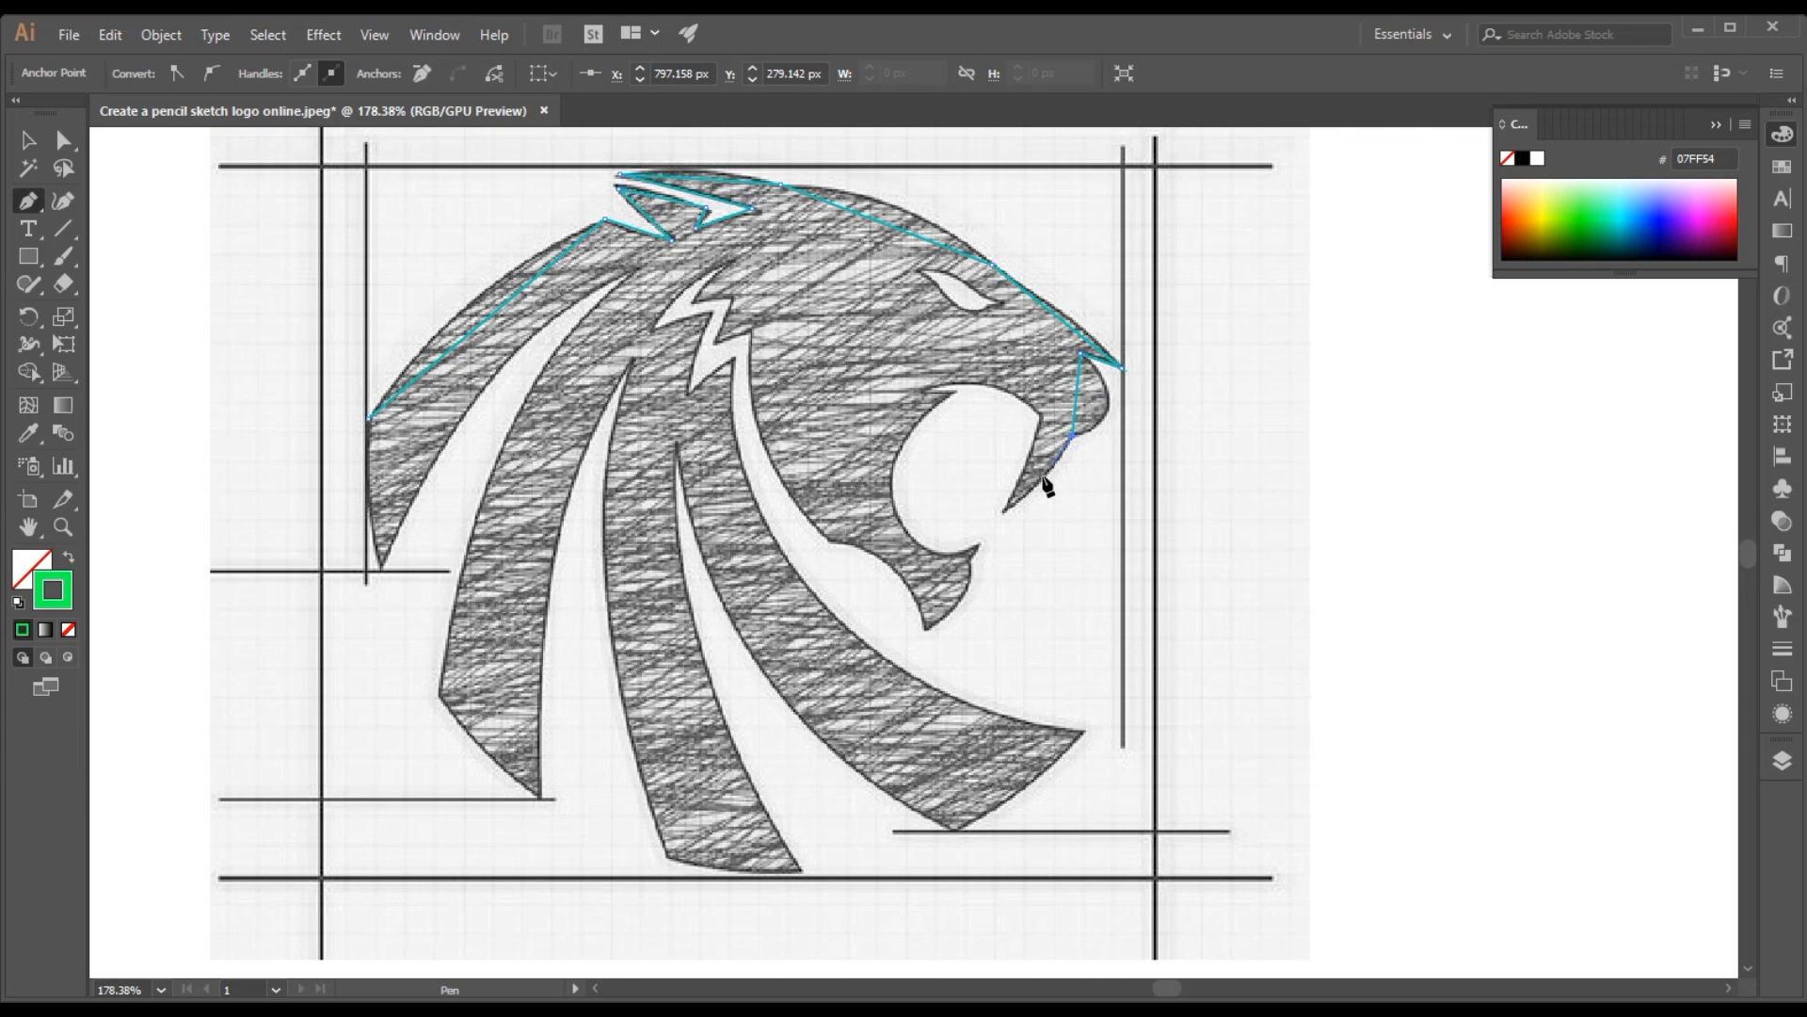
{"action": "left_click", "coordinate": [1006, 510]}
{"action": "left_click", "coordinate": [1041, 417]}
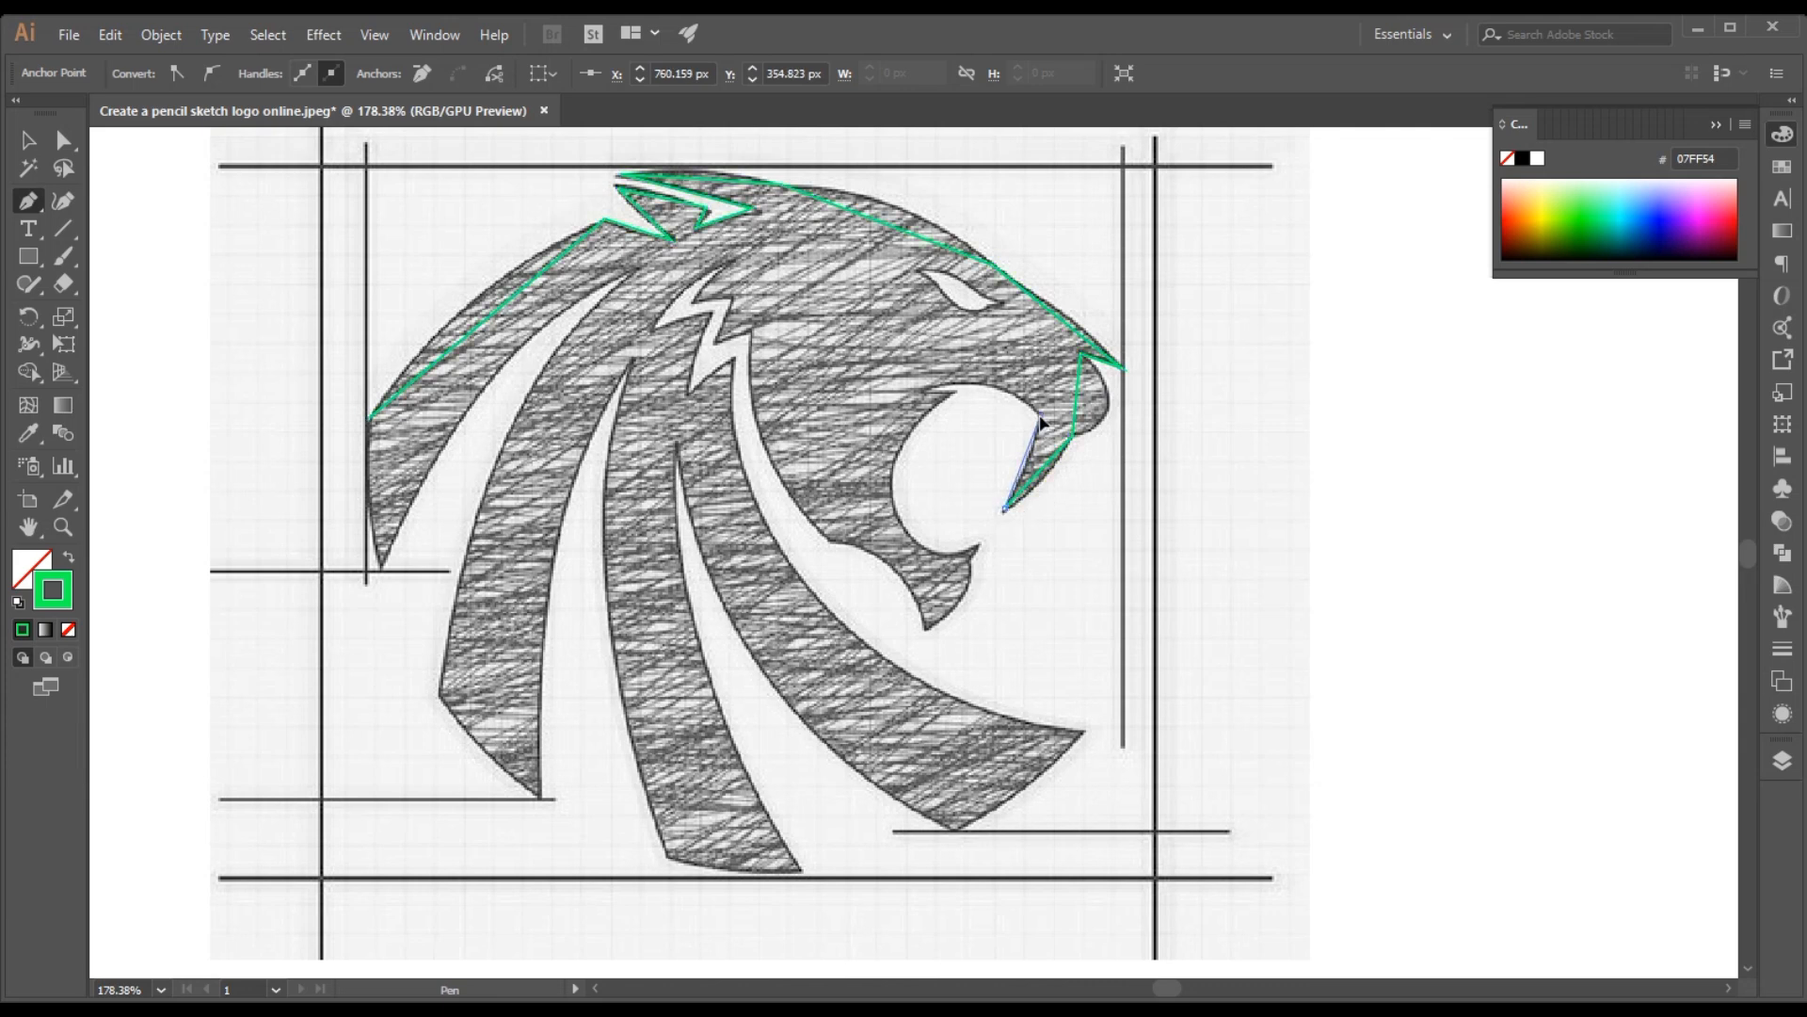
{"action": "left_click", "coordinate": [929, 388]}
{"action": "left_click", "coordinate": [959, 388]}
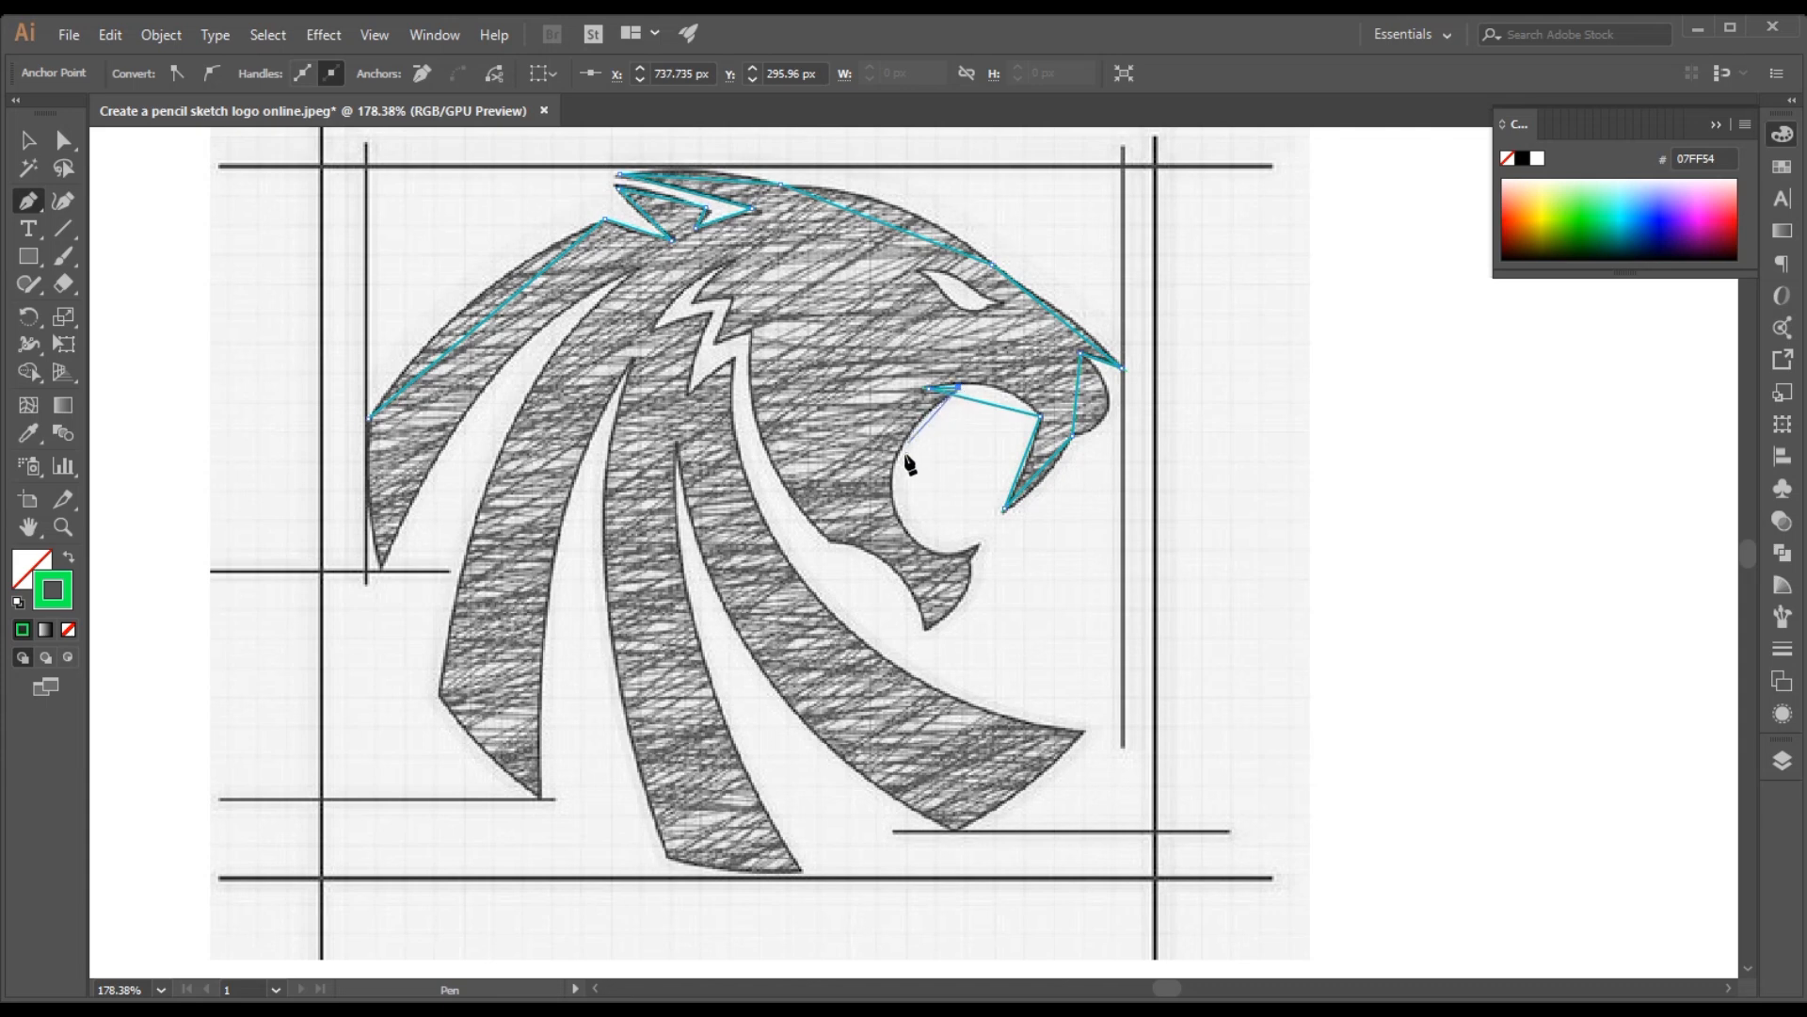
Trace the lower jaw from the lower fang tip around the chin to the throat with straight Pen segments
{"action": "left_click", "coordinate": [978, 546]}
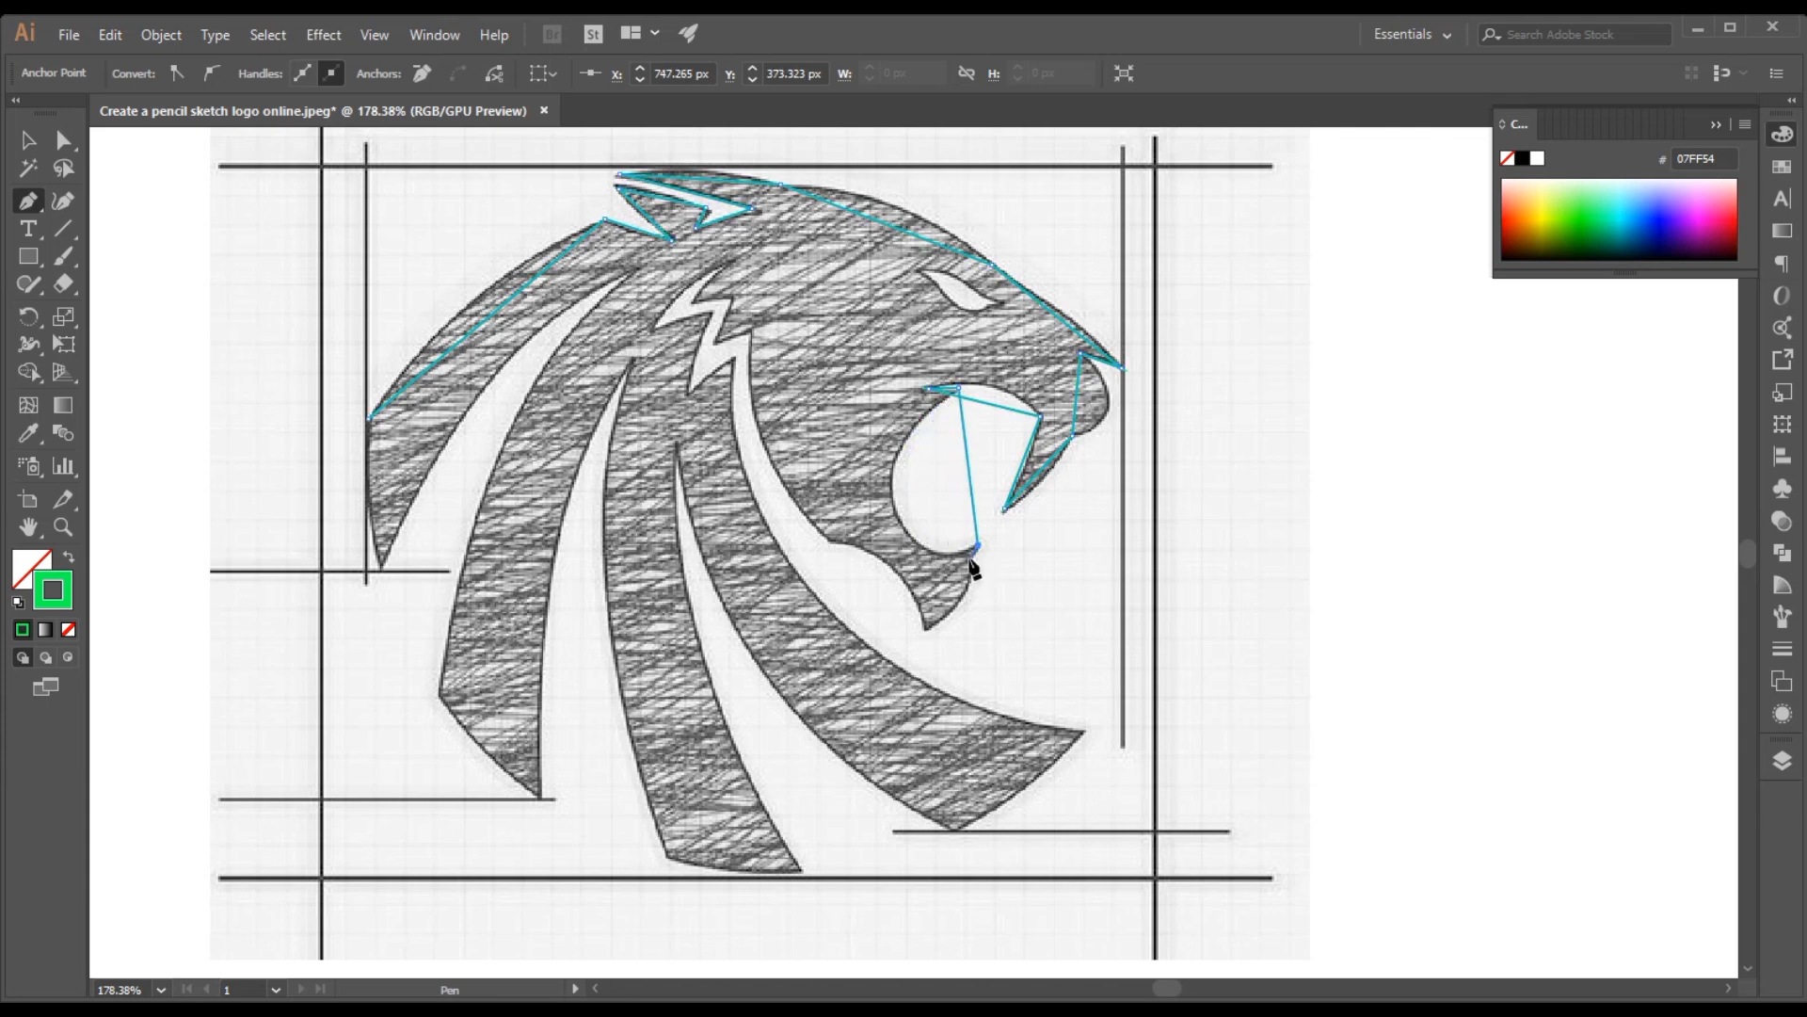
{"action": "left_click", "coordinate": [971, 557]}
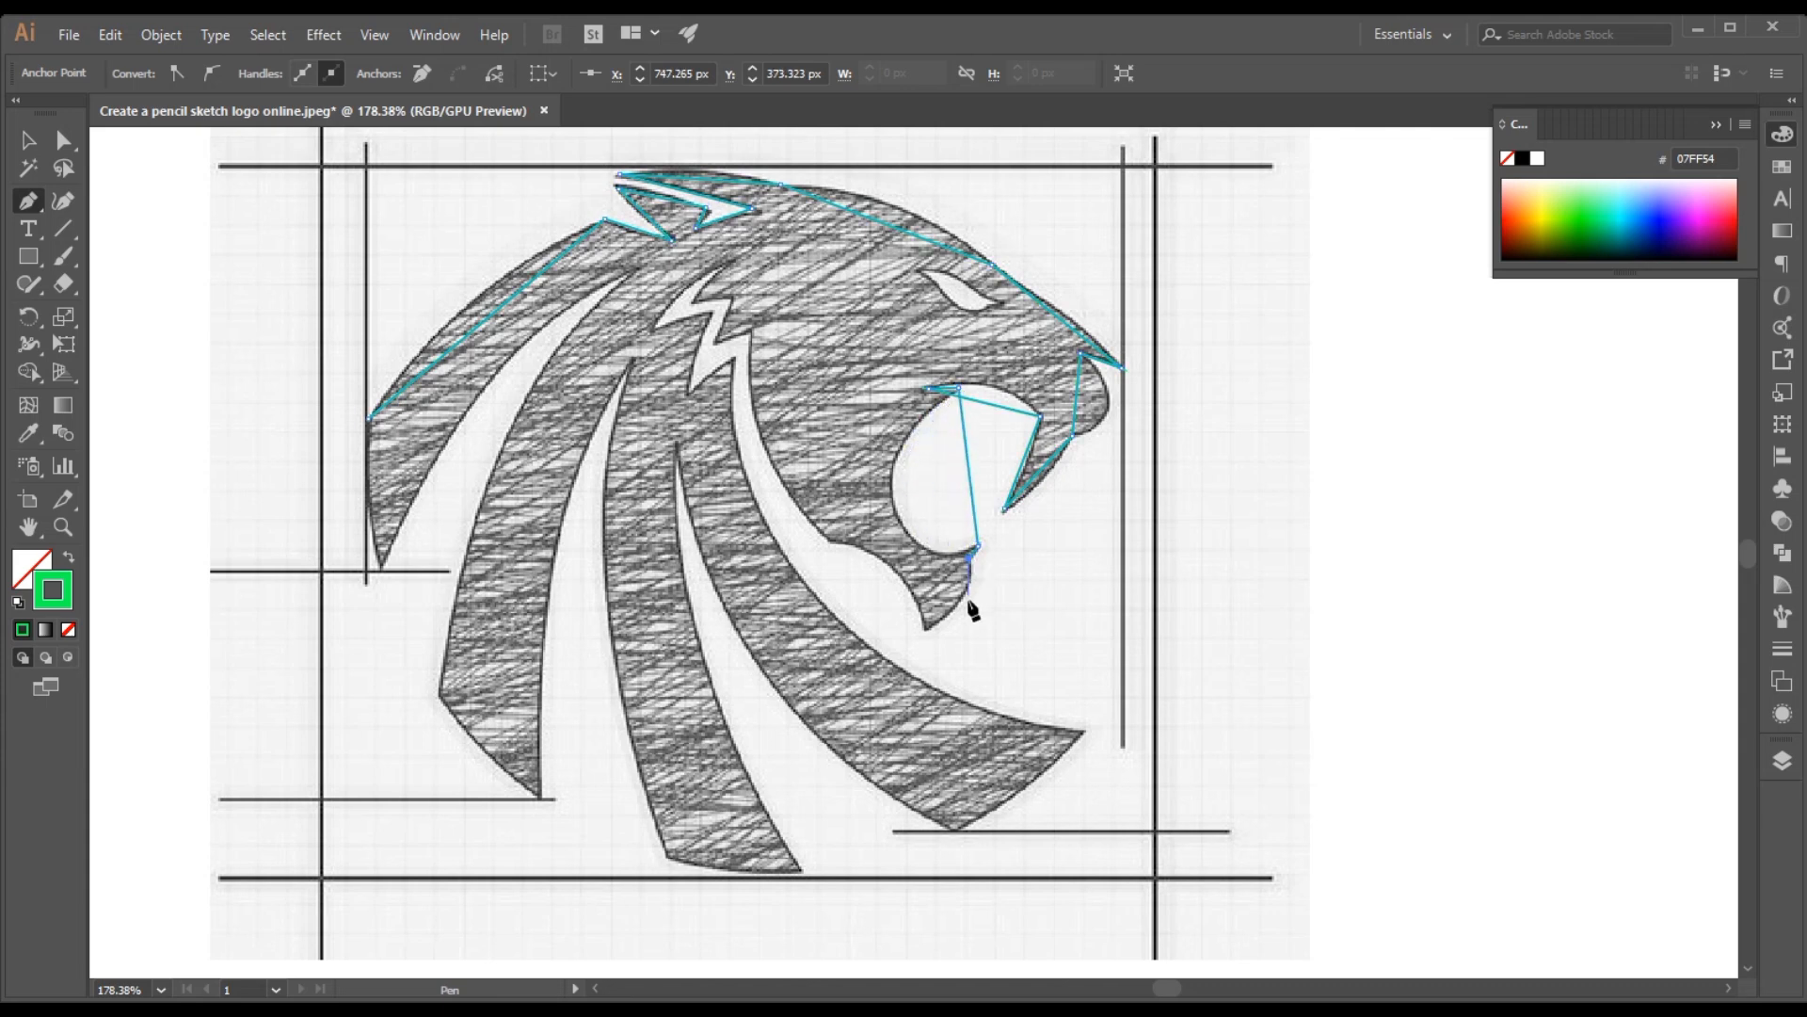
{"action": "left_click", "coordinate": [927, 626]}
{"action": "key", "text": "Escape"}
{"action": "left_click", "coordinate": [831, 543]}
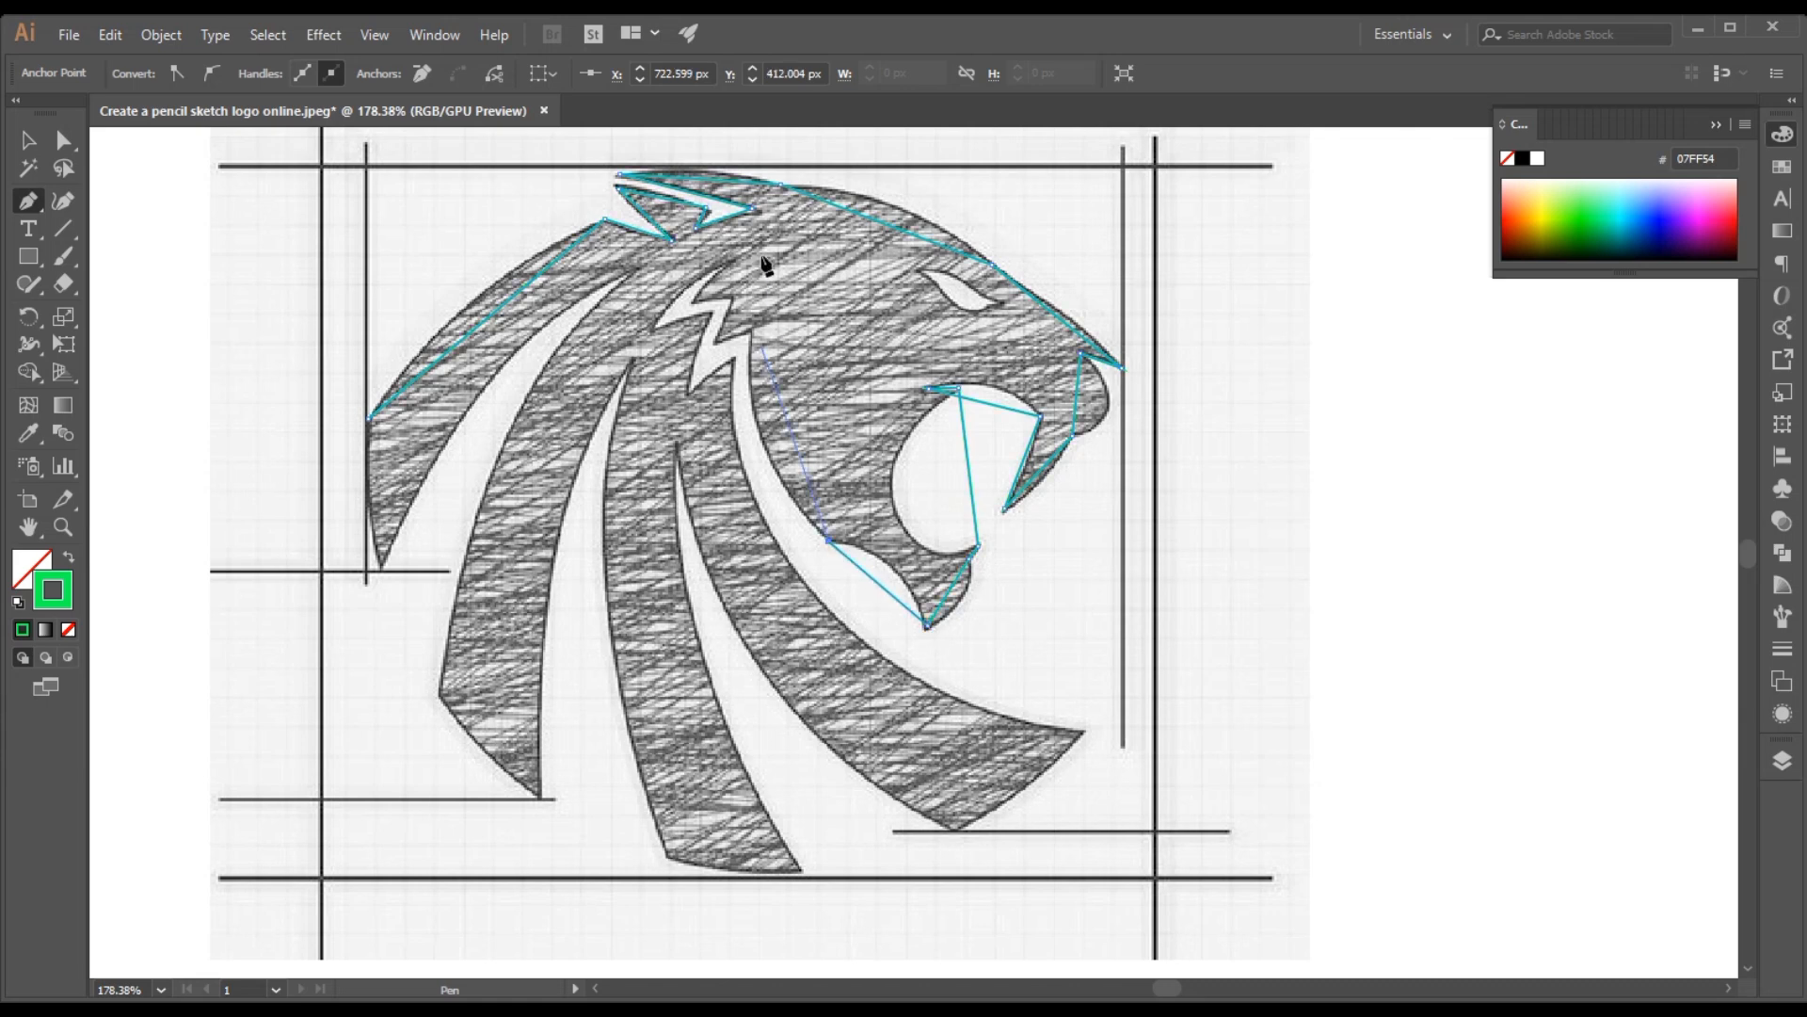
Extend the Pen path up the cheek and around the white zigzag notch behind it to the front mane strand
{"action": "left_click", "coordinate": [751, 331]}
{"action": "left_click", "coordinate": [714, 340]}
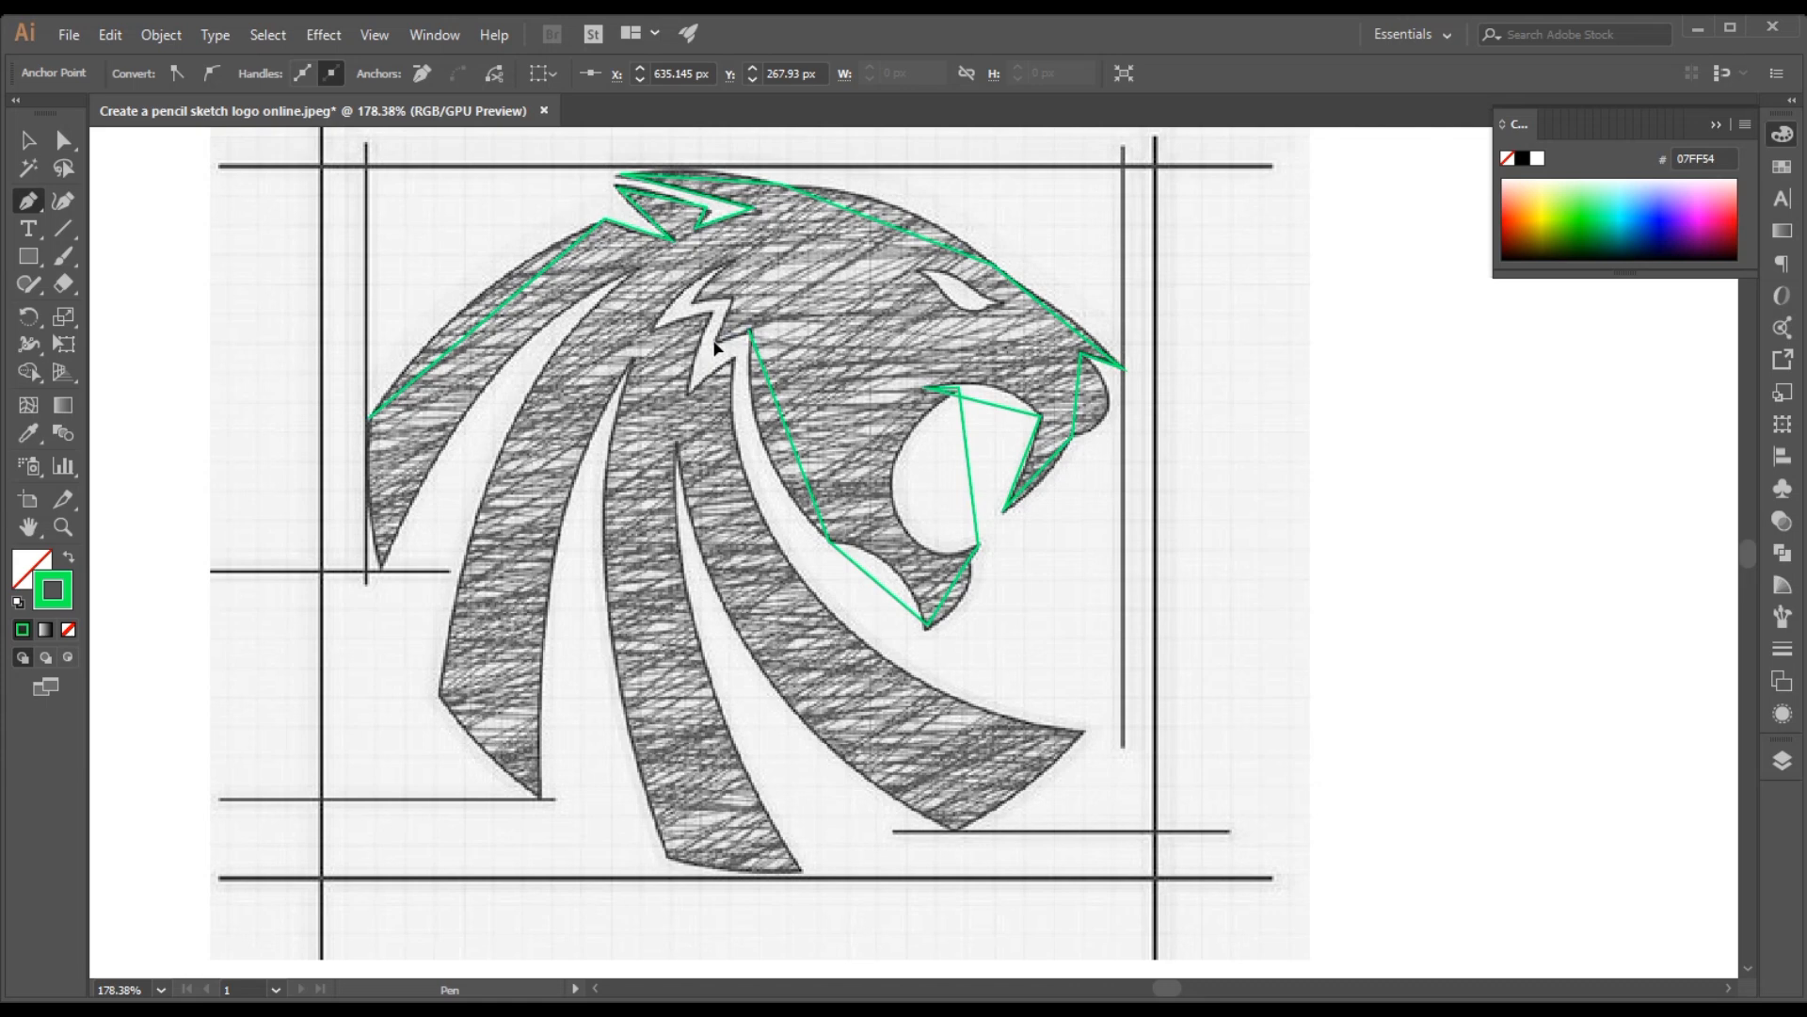
{"action": "left_click", "coordinate": [730, 294]}
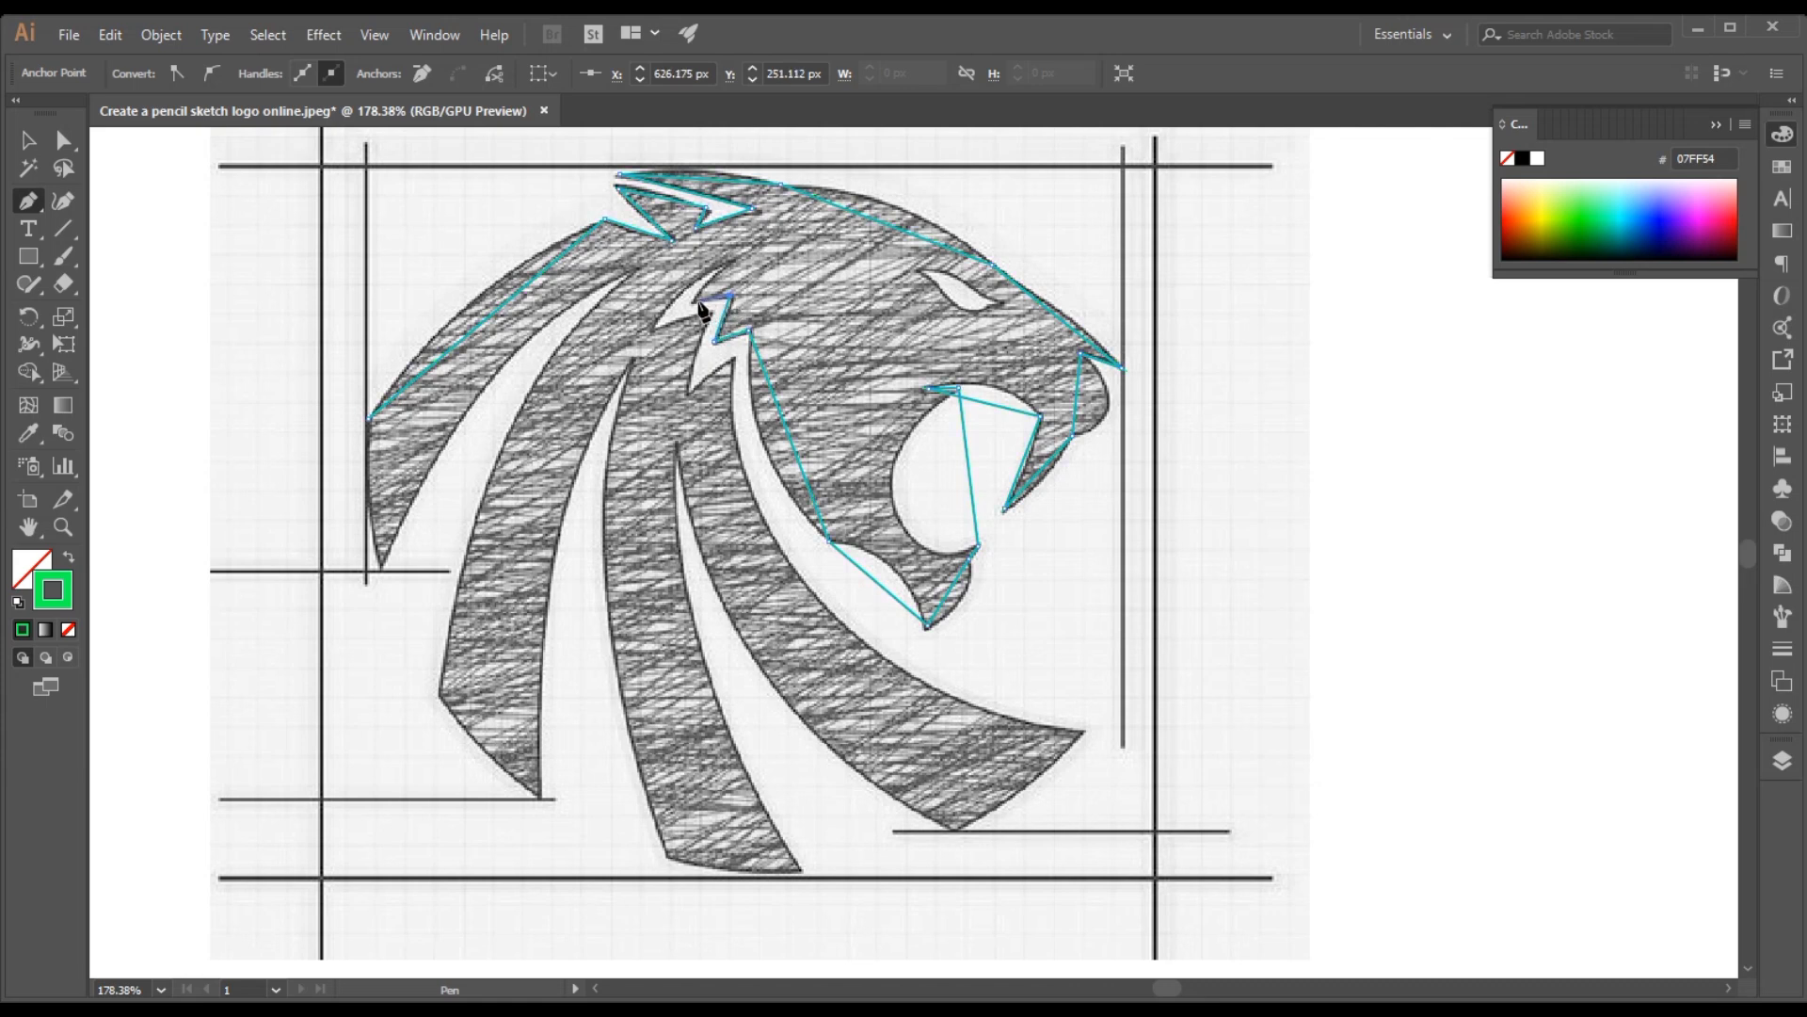
{"action": "left_click_drag", "start_coordinate": [702, 303], "coordinate": [651, 334]}
{"action": "left_click", "coordinate": [652, 326]}
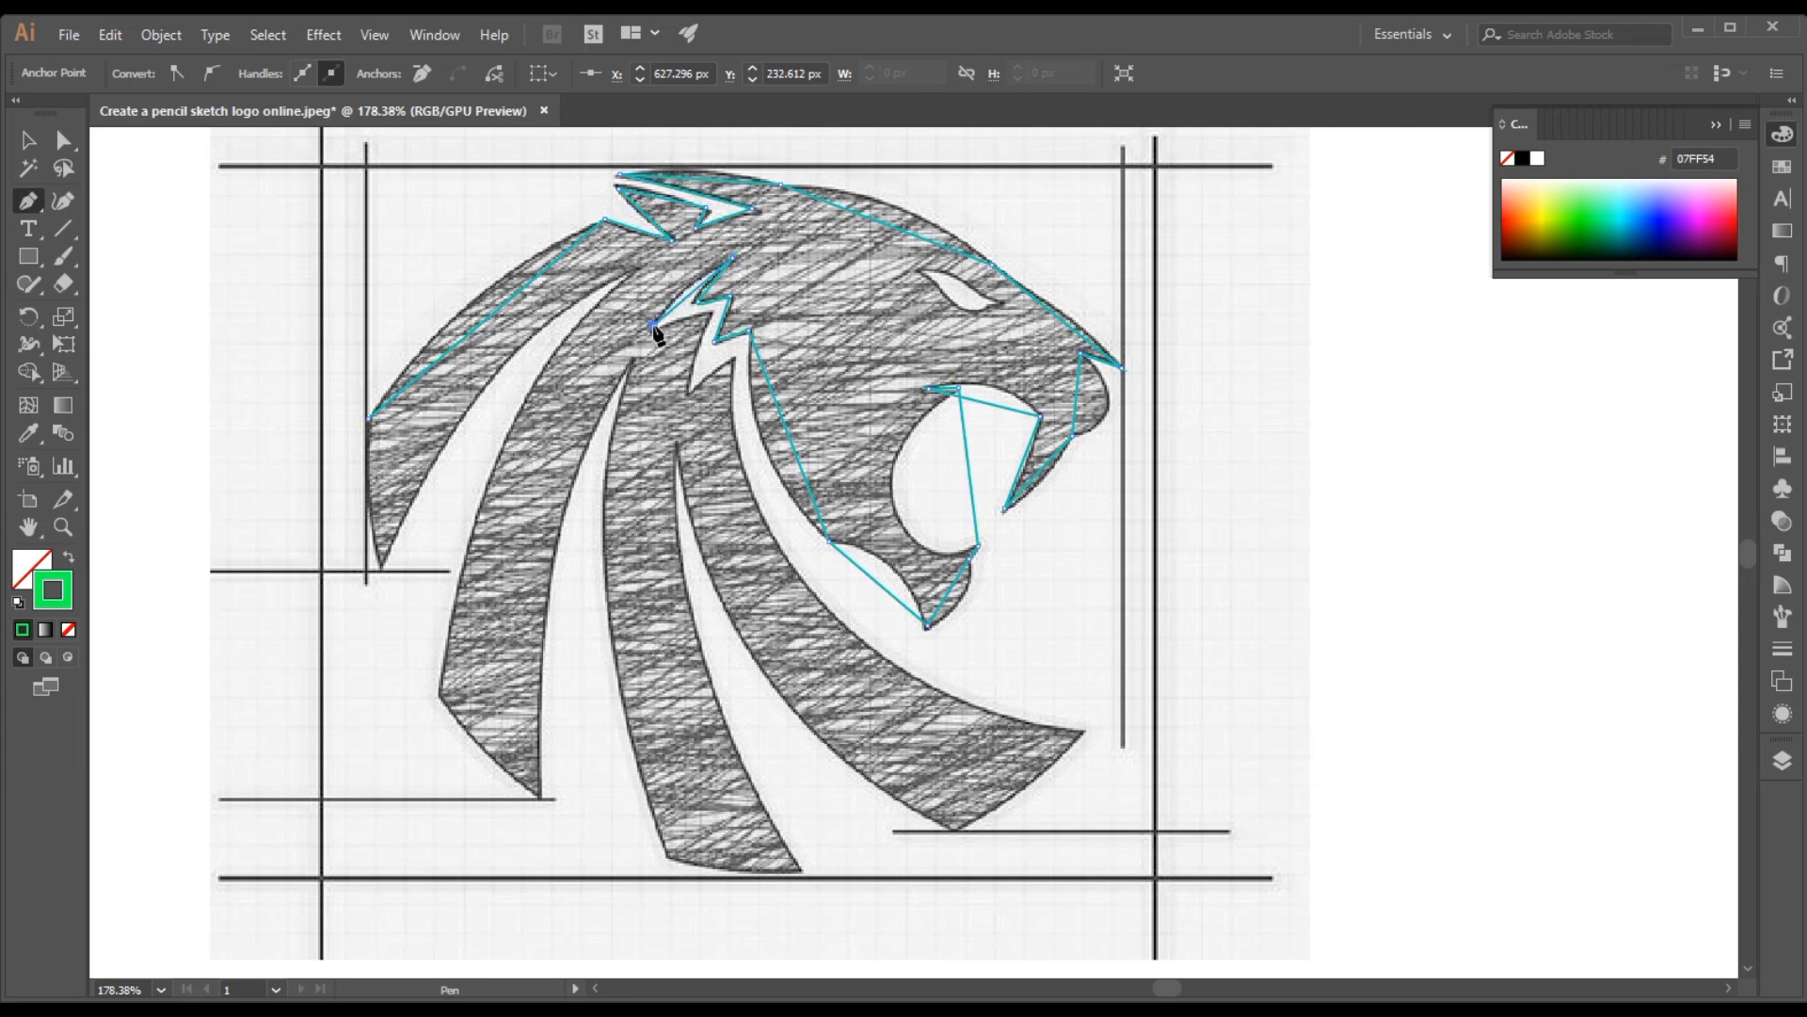
{"action": "left_click", "coordinate": [708, 312]}
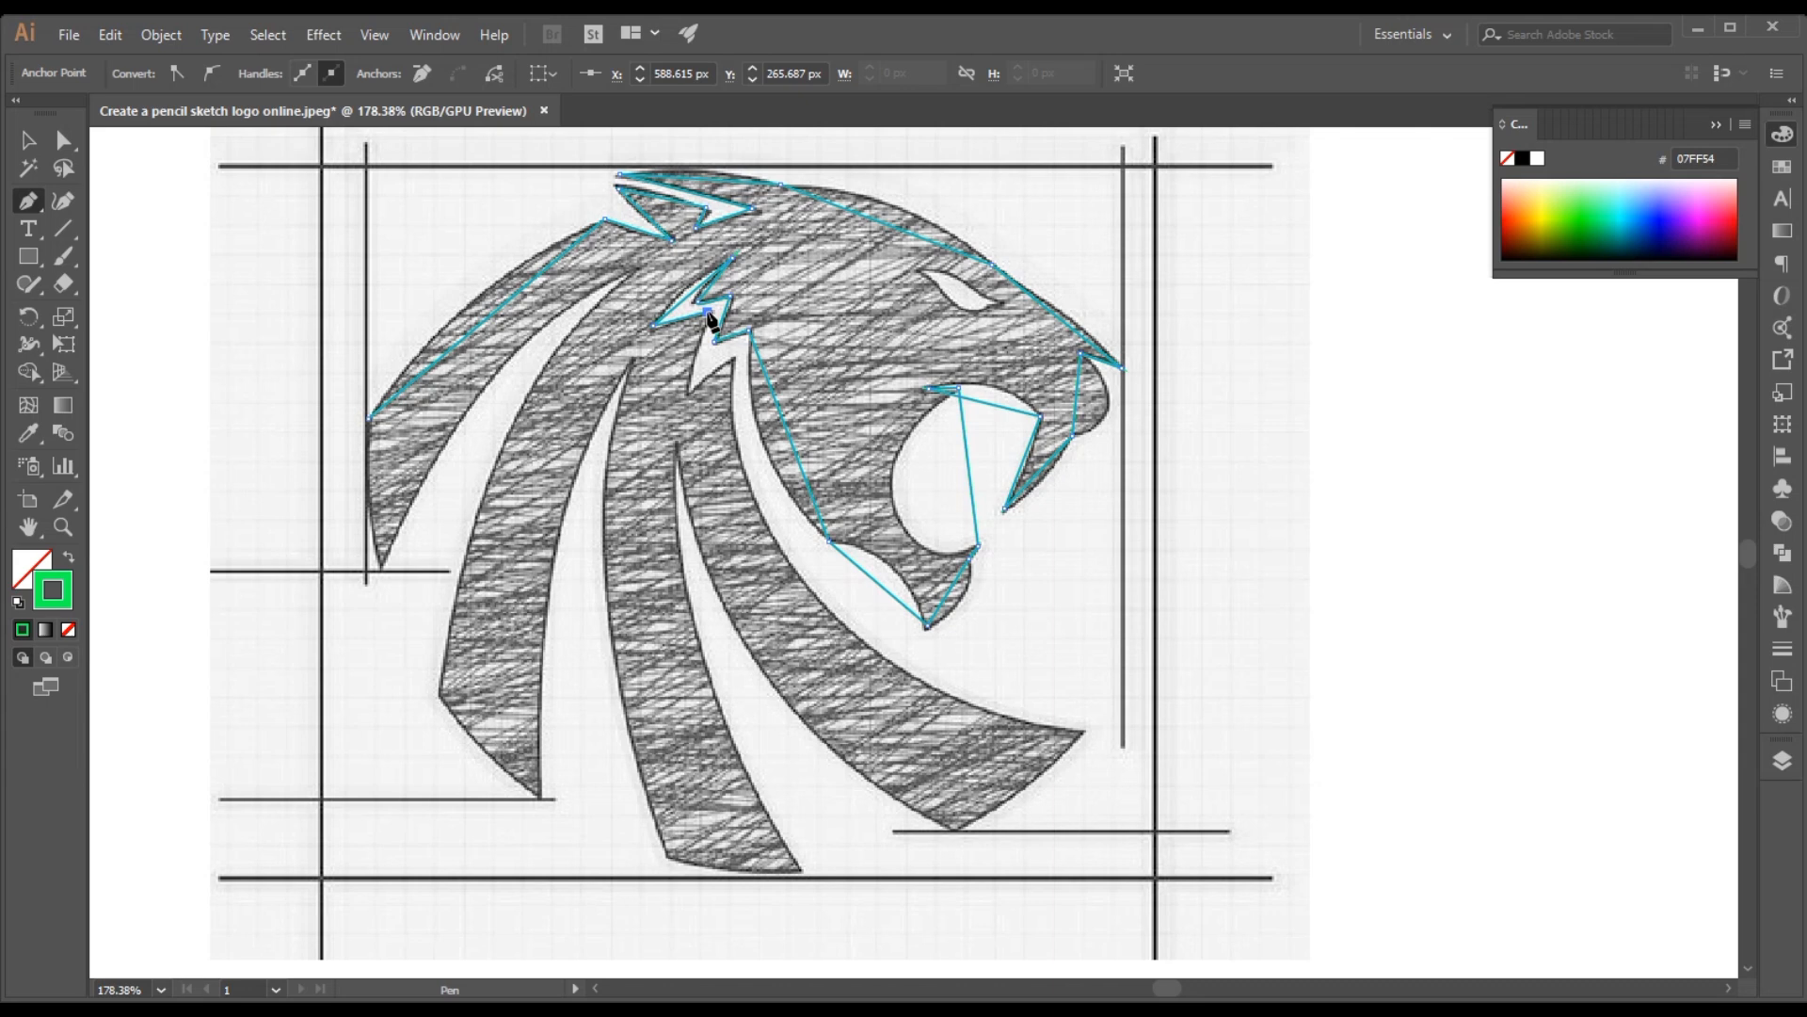
{"action": "left_click", "coordinate": [689, 395]}
{"action": "left_click", "coordinate": [733, 355]}
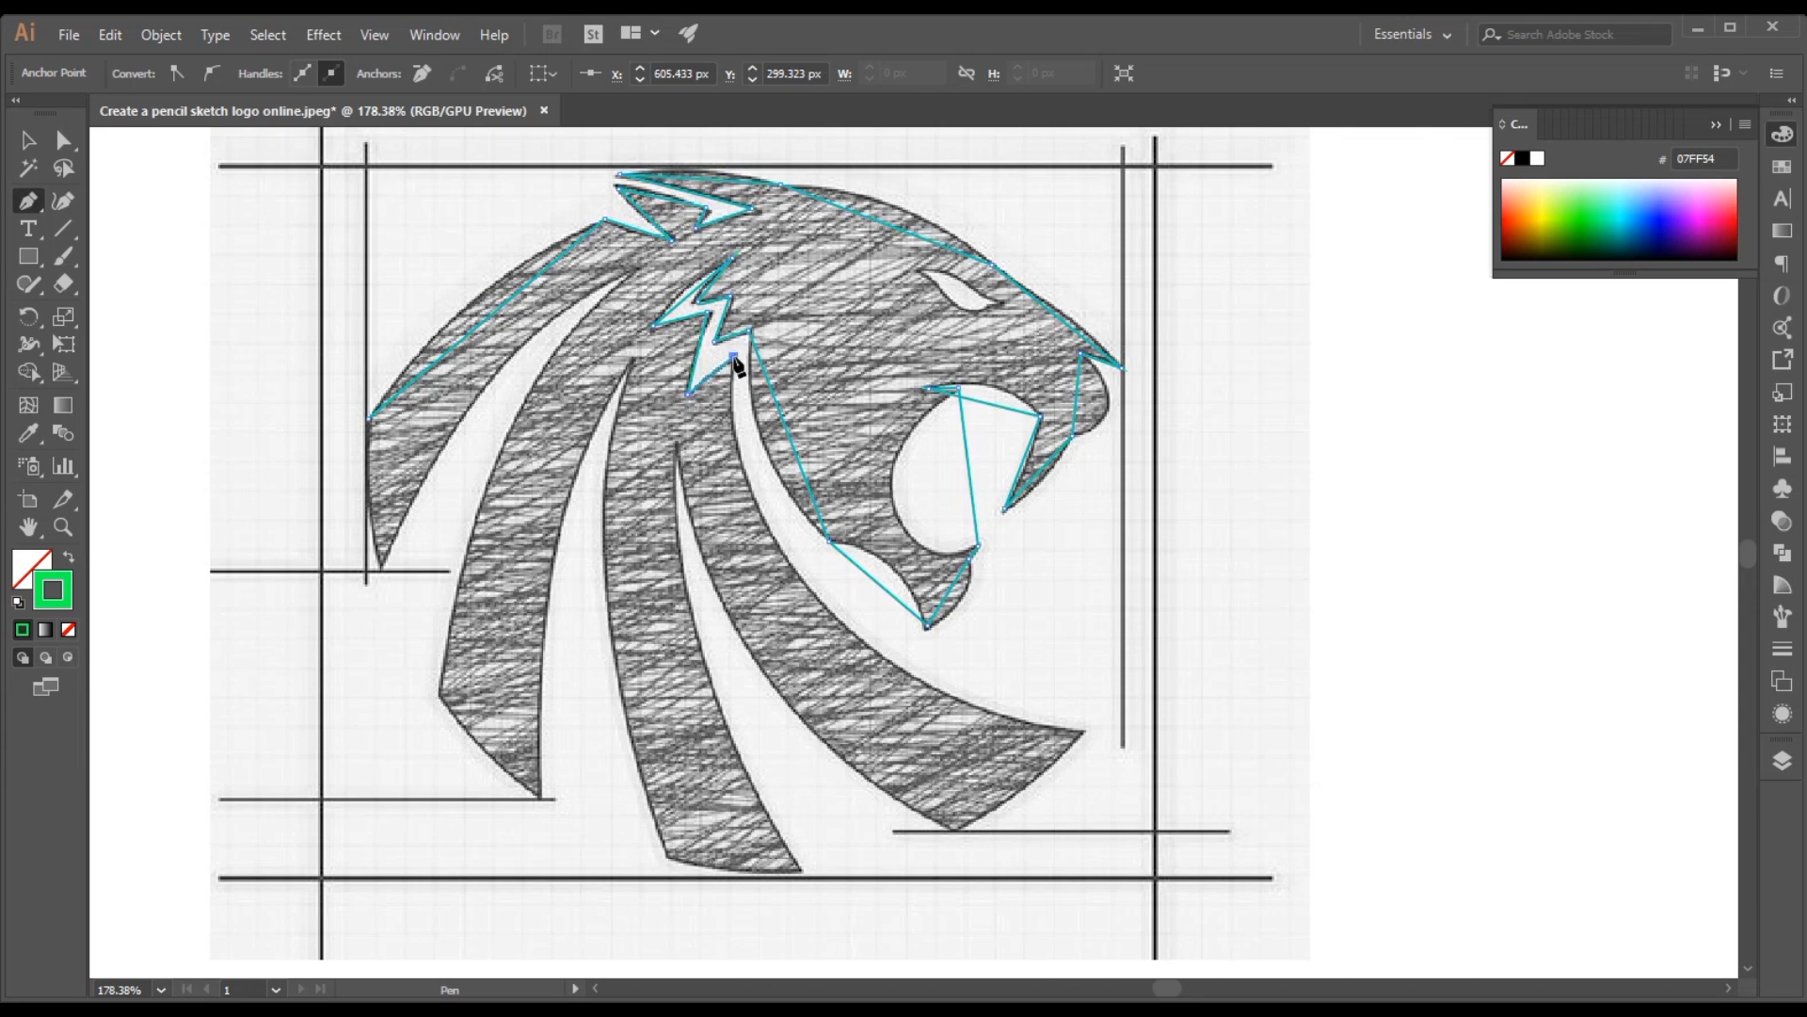
Trace the two front mane strands with straight Pen segments, anchoring at their lower corners and the gaps between them
{"action": "left_click", "coordinate": [1084, 732]}
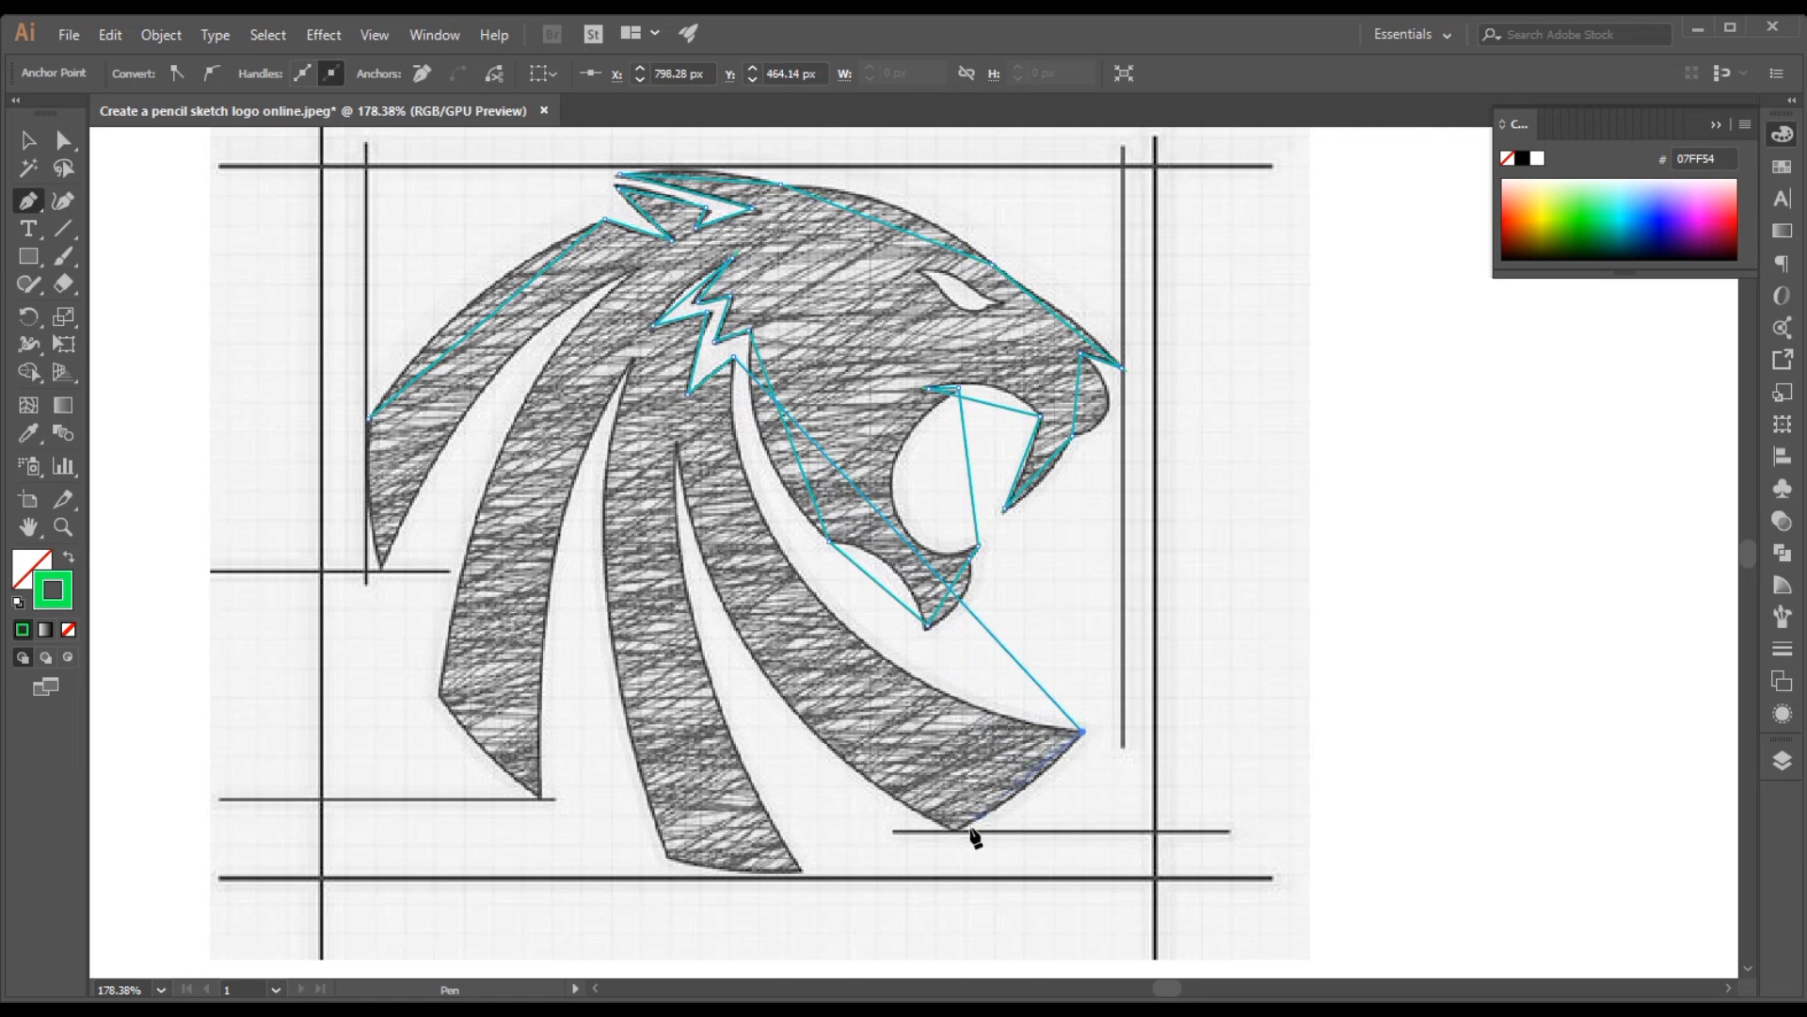
{"action": "left_click", "coordinate": [953, 828]}
{"action": "left_click", "coordinate": [677, 443]}
{"action": "left_click", "coordinate": [800, 872]}
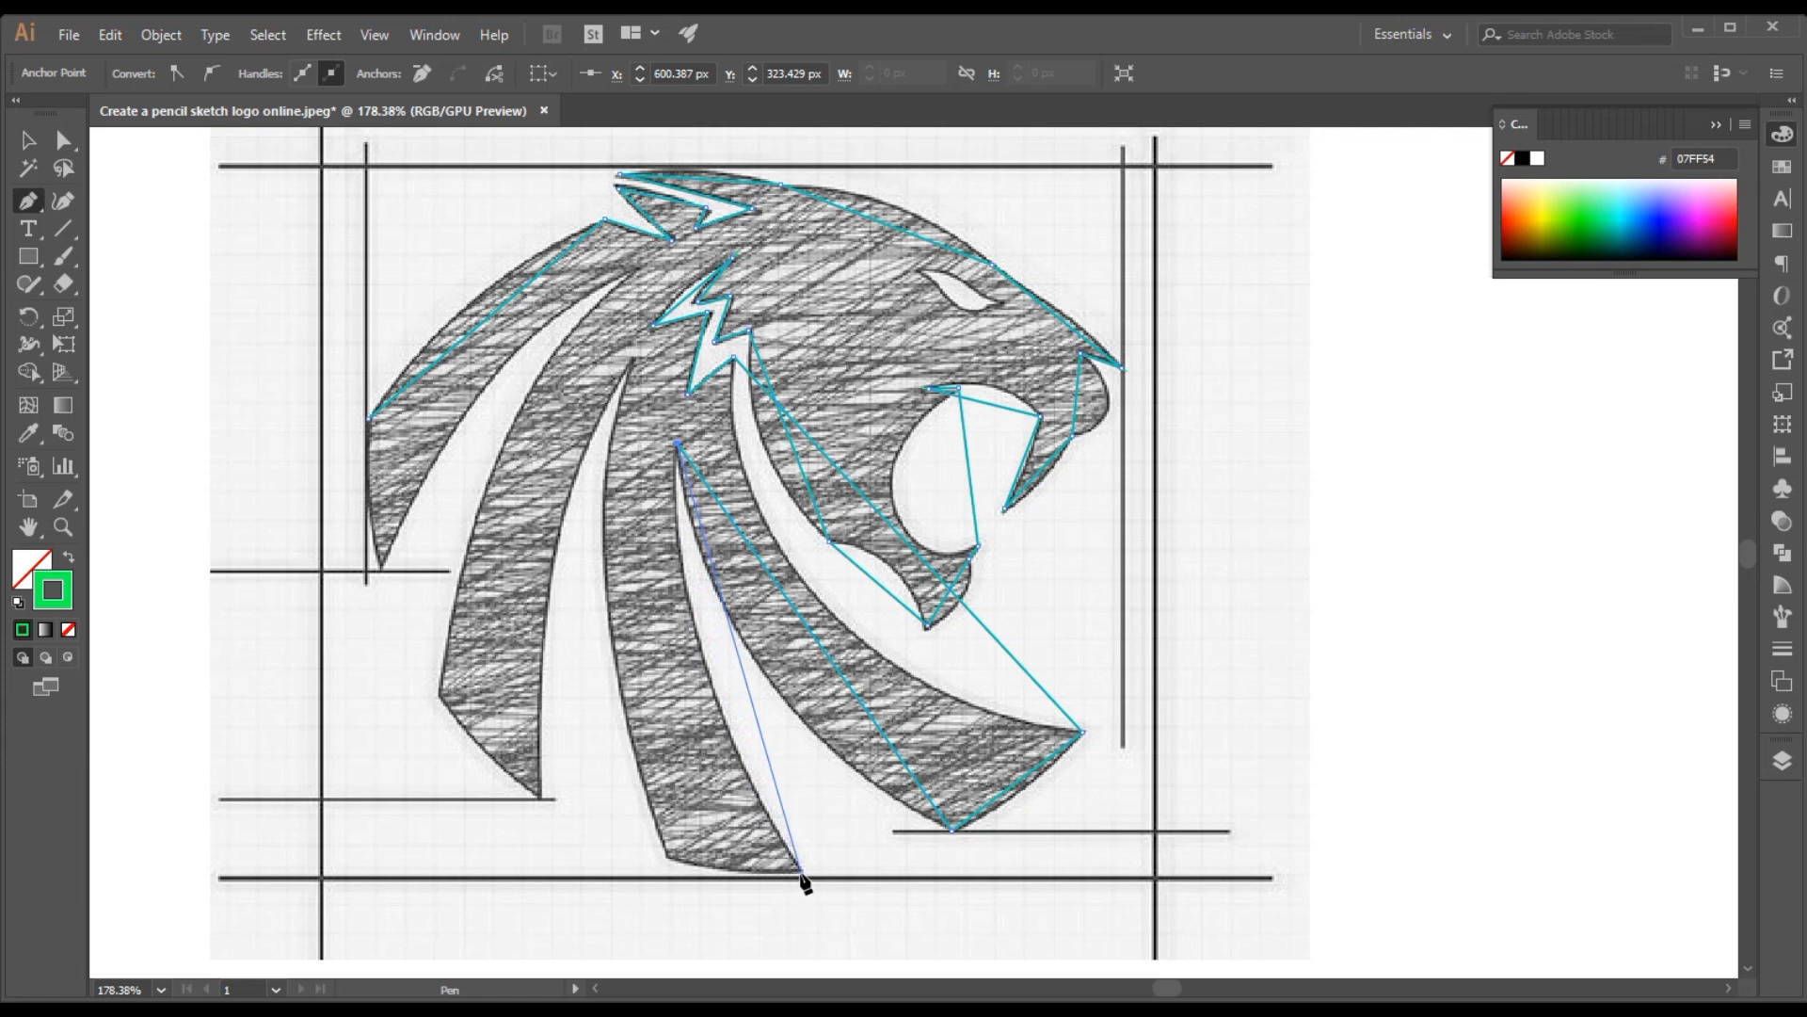
{"action": "left_click", "coordinate": [669, 858]}
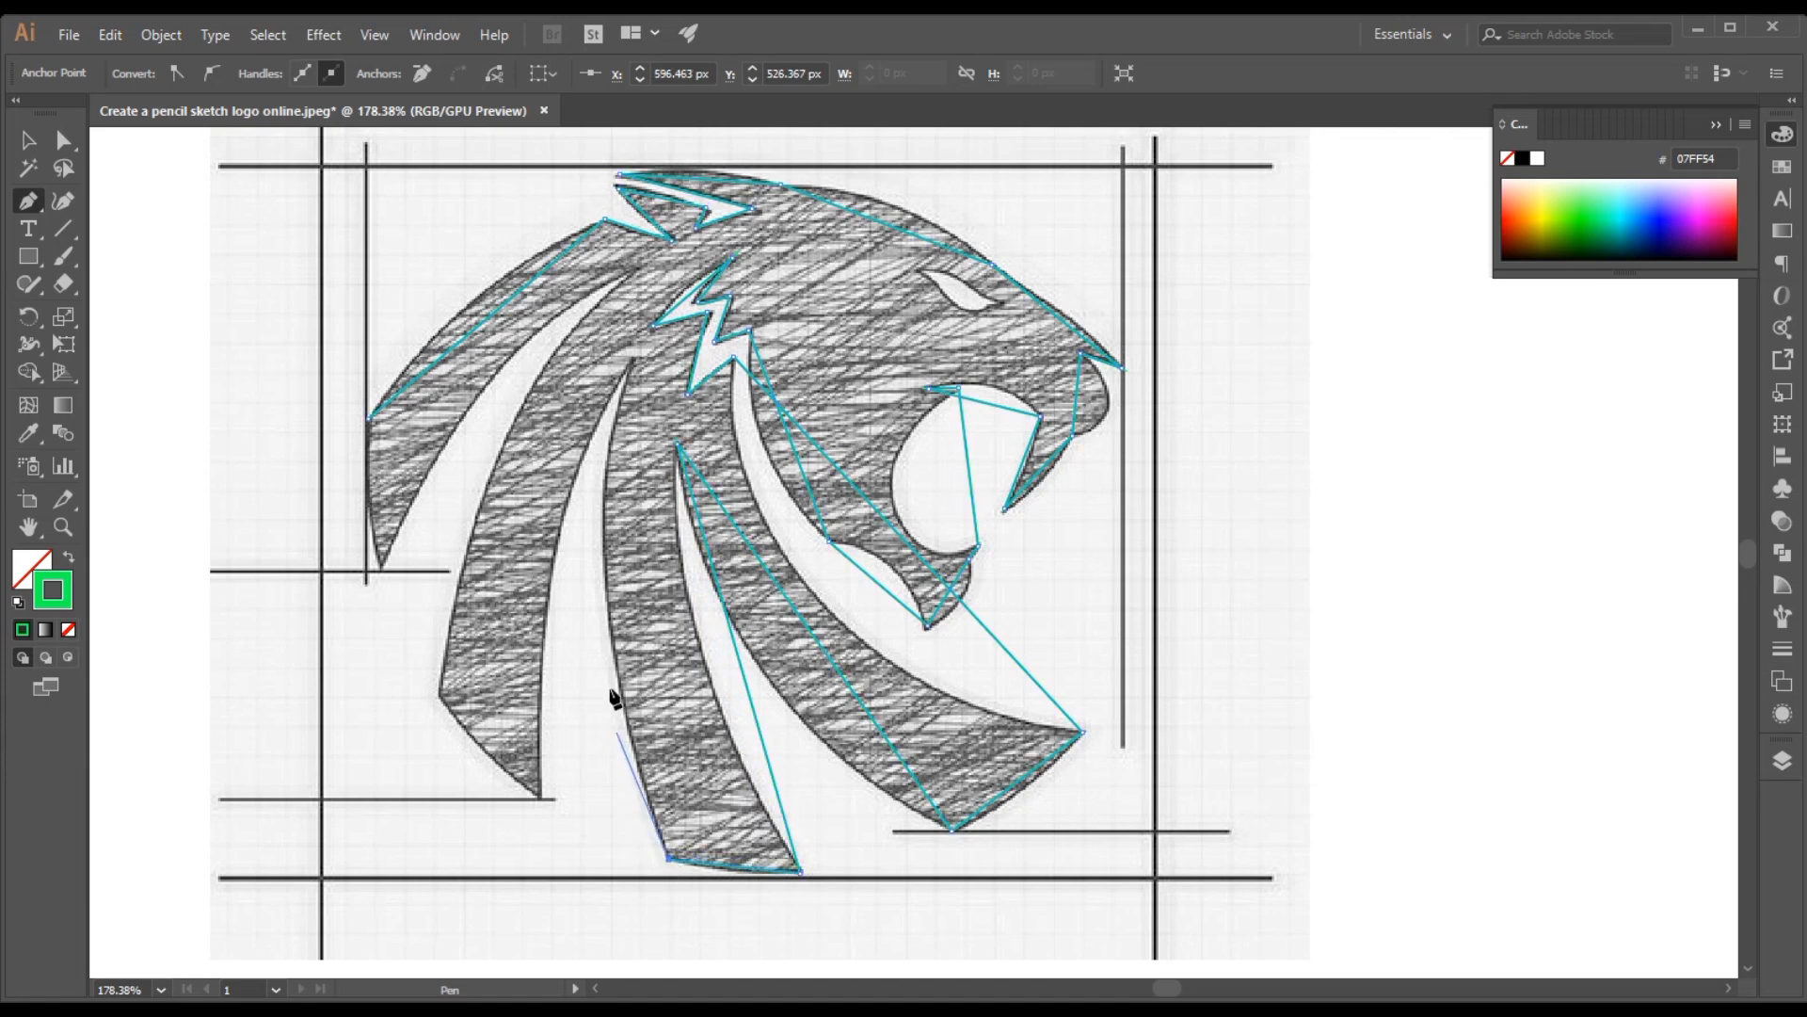
{"action": "left_click", "coordinate": [632, 358]}
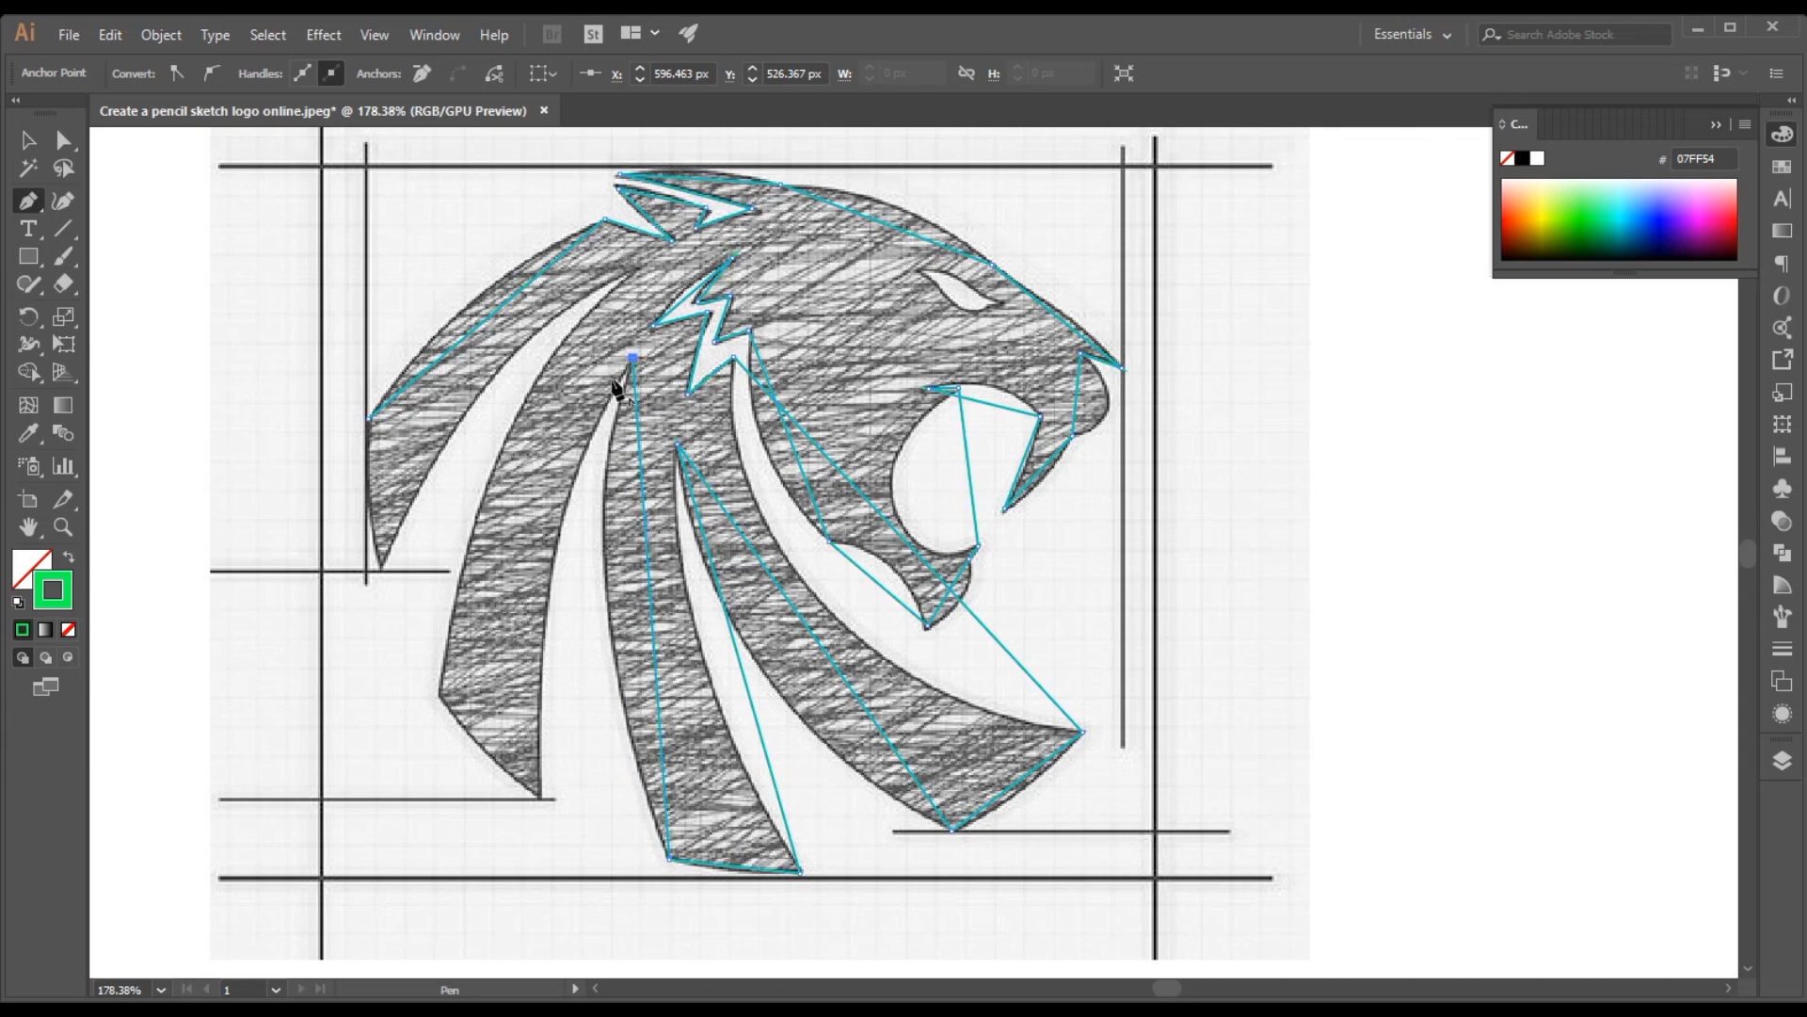
Trace the two rear mane strands with straight Pen segments and close the head outline at its starting anchor
{"action": "left_click", "coordinate": [540, 797]}
{"action": "left_click", "coordinate": [439, 693]}
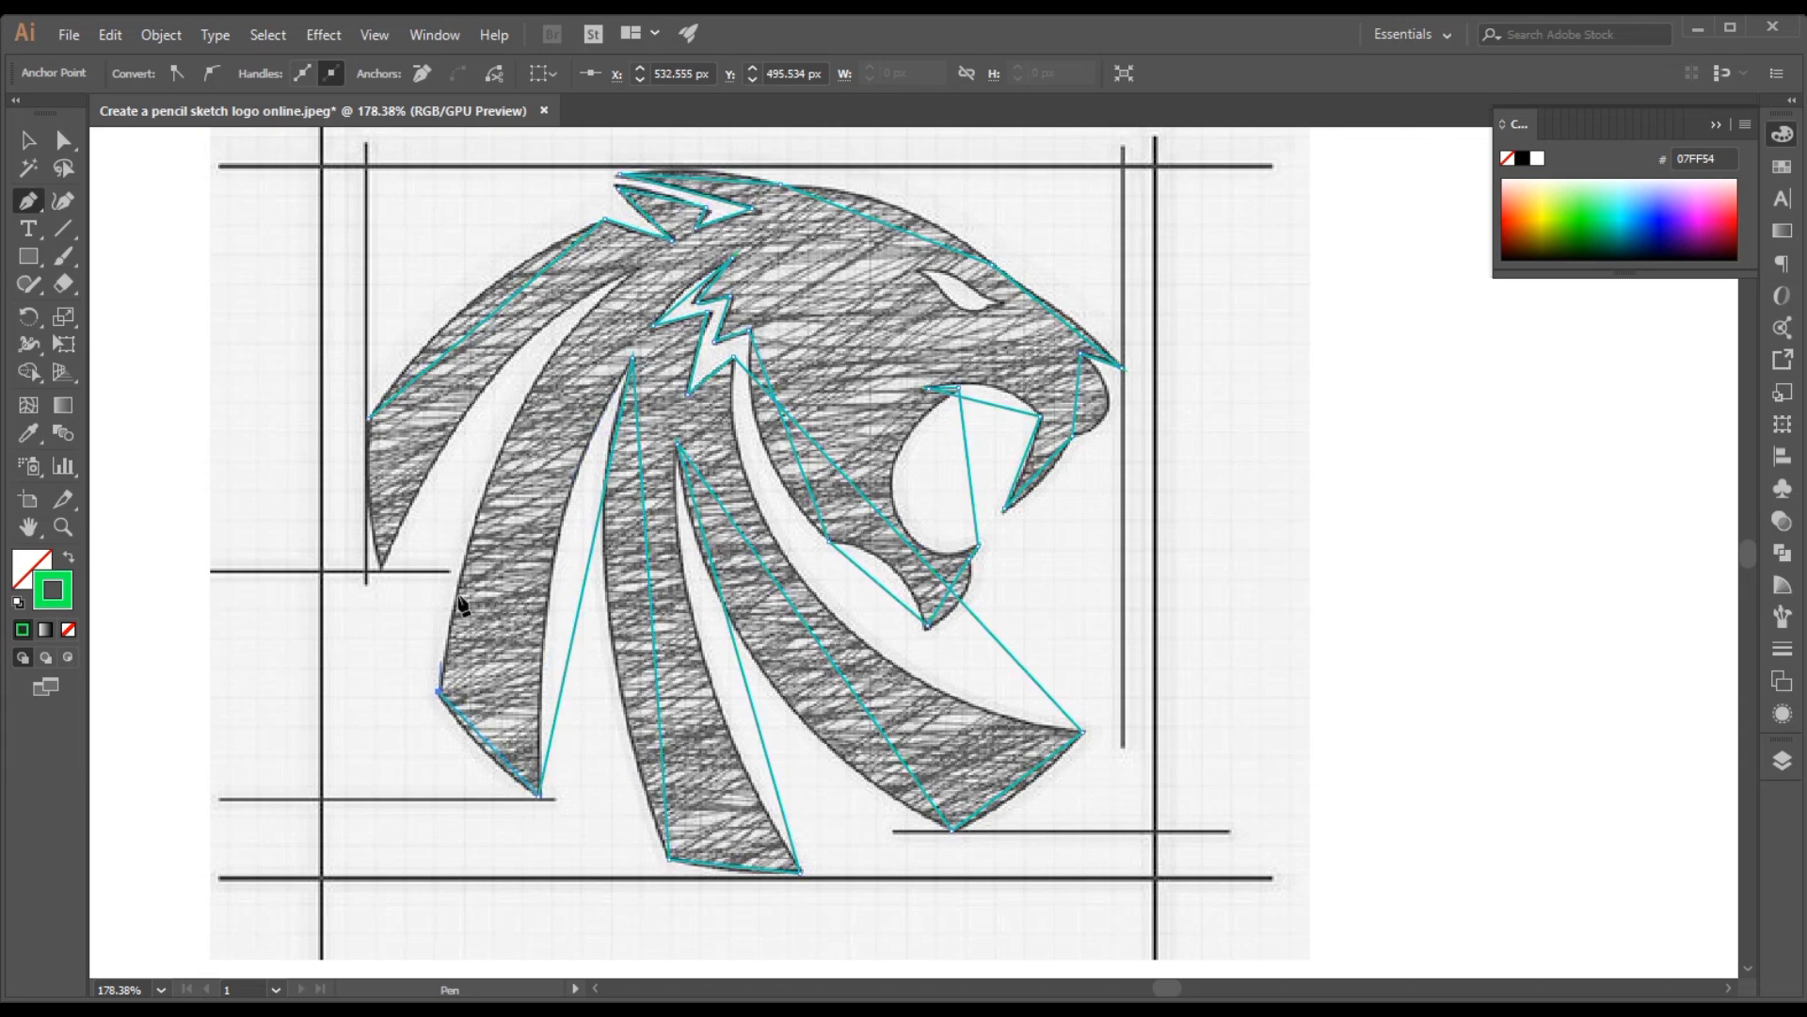
{"action": "left_click", "coordinate": [636, 269]}
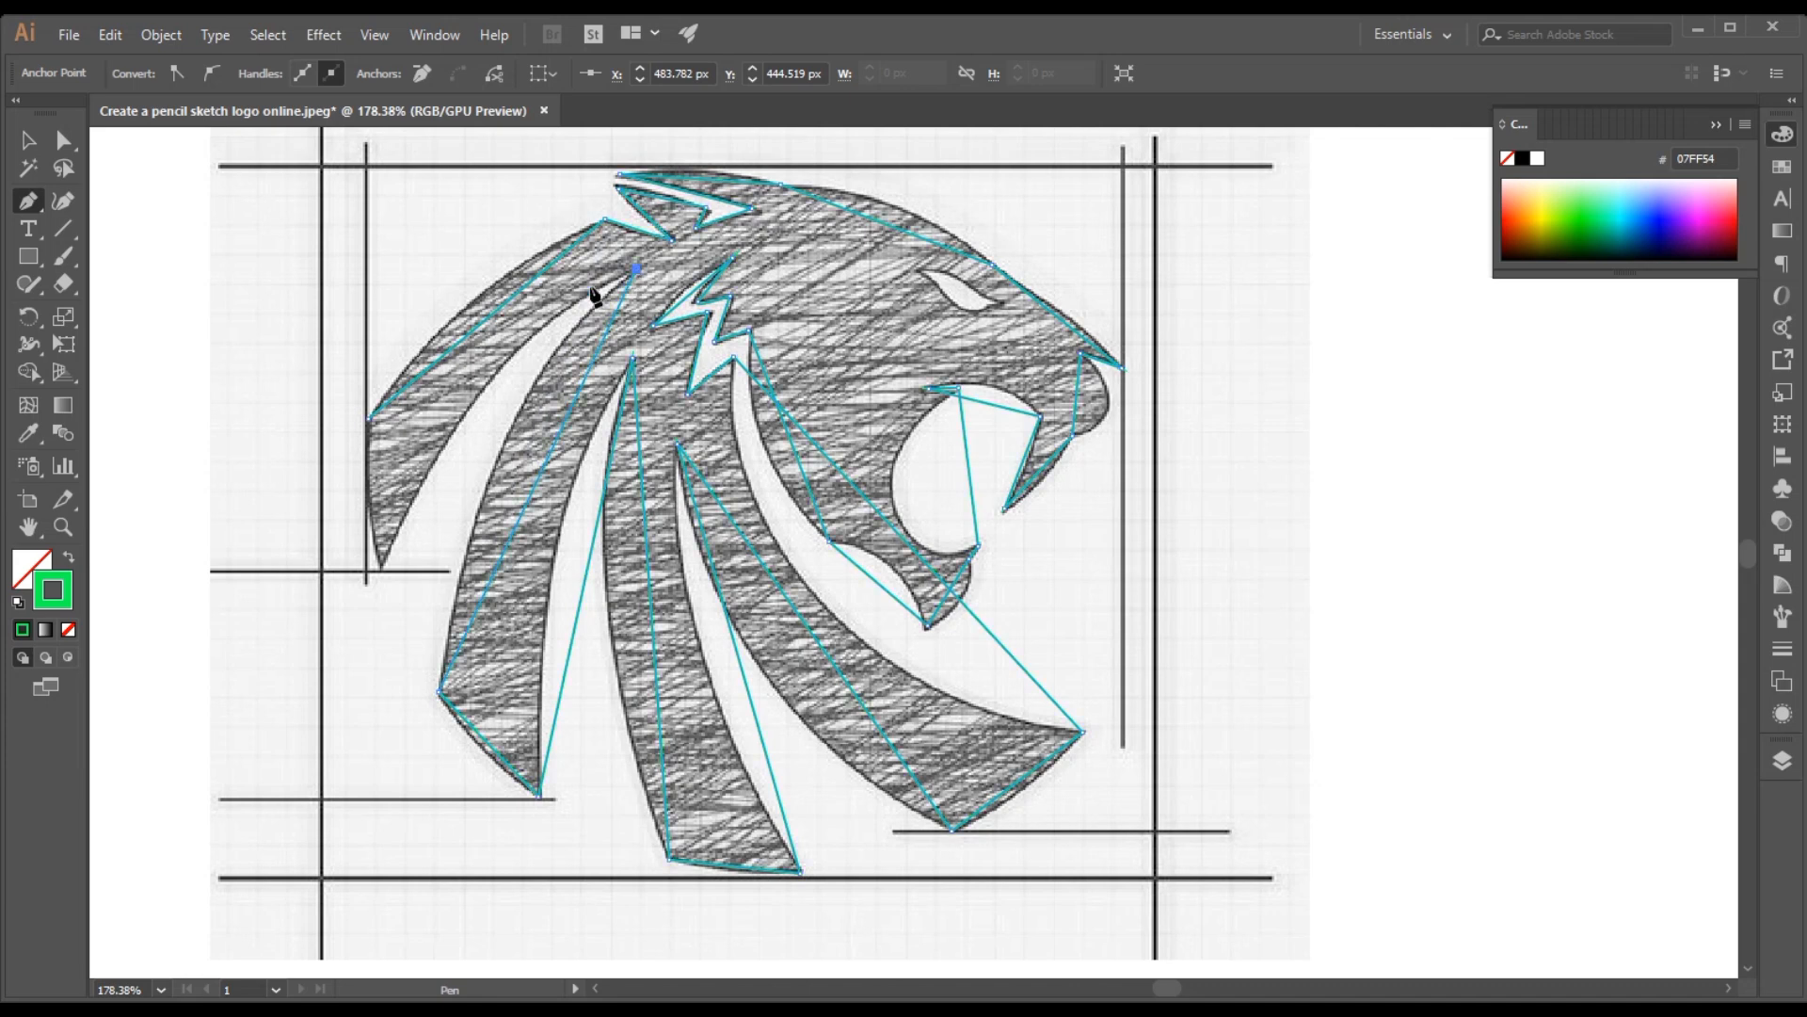
{"action": "left_click", "coordinate": [382, 569]}
{"action": "left_click", "coordinate": [370, 418]}
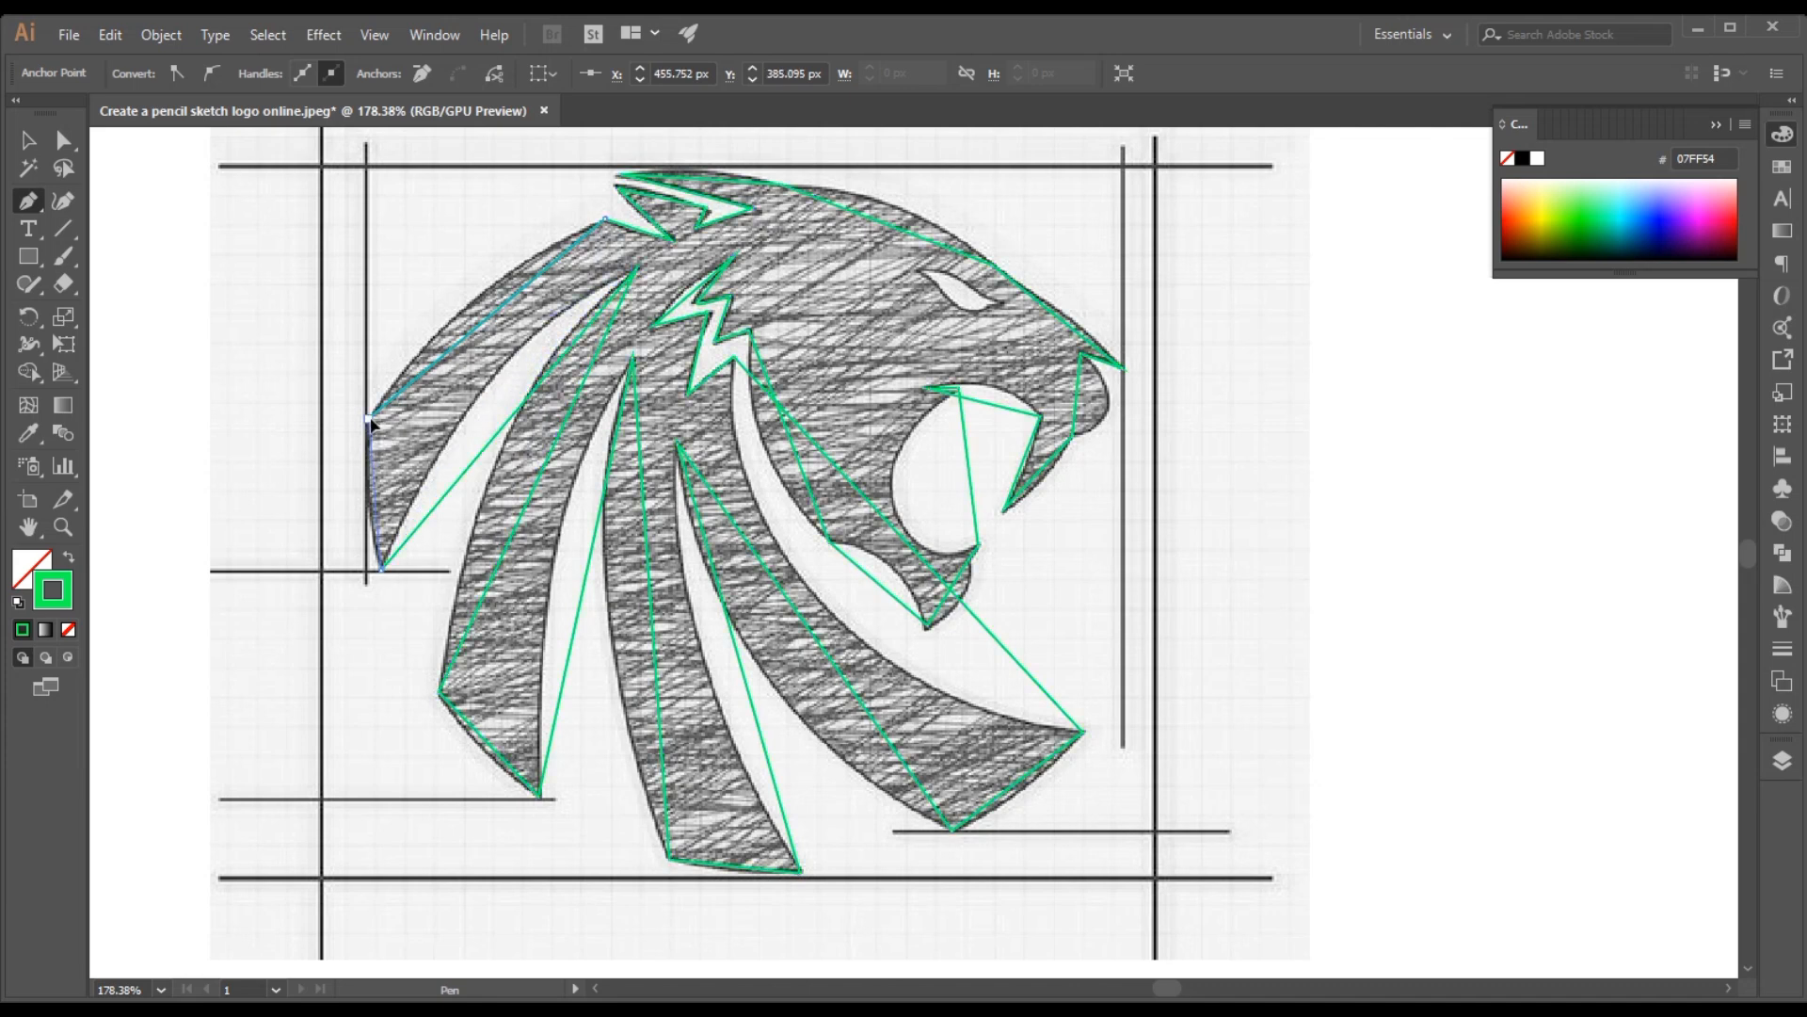
Draw a separate closed three-point Pen path over the lion's eye
{"action": "key", "text": "ctrl+a"}
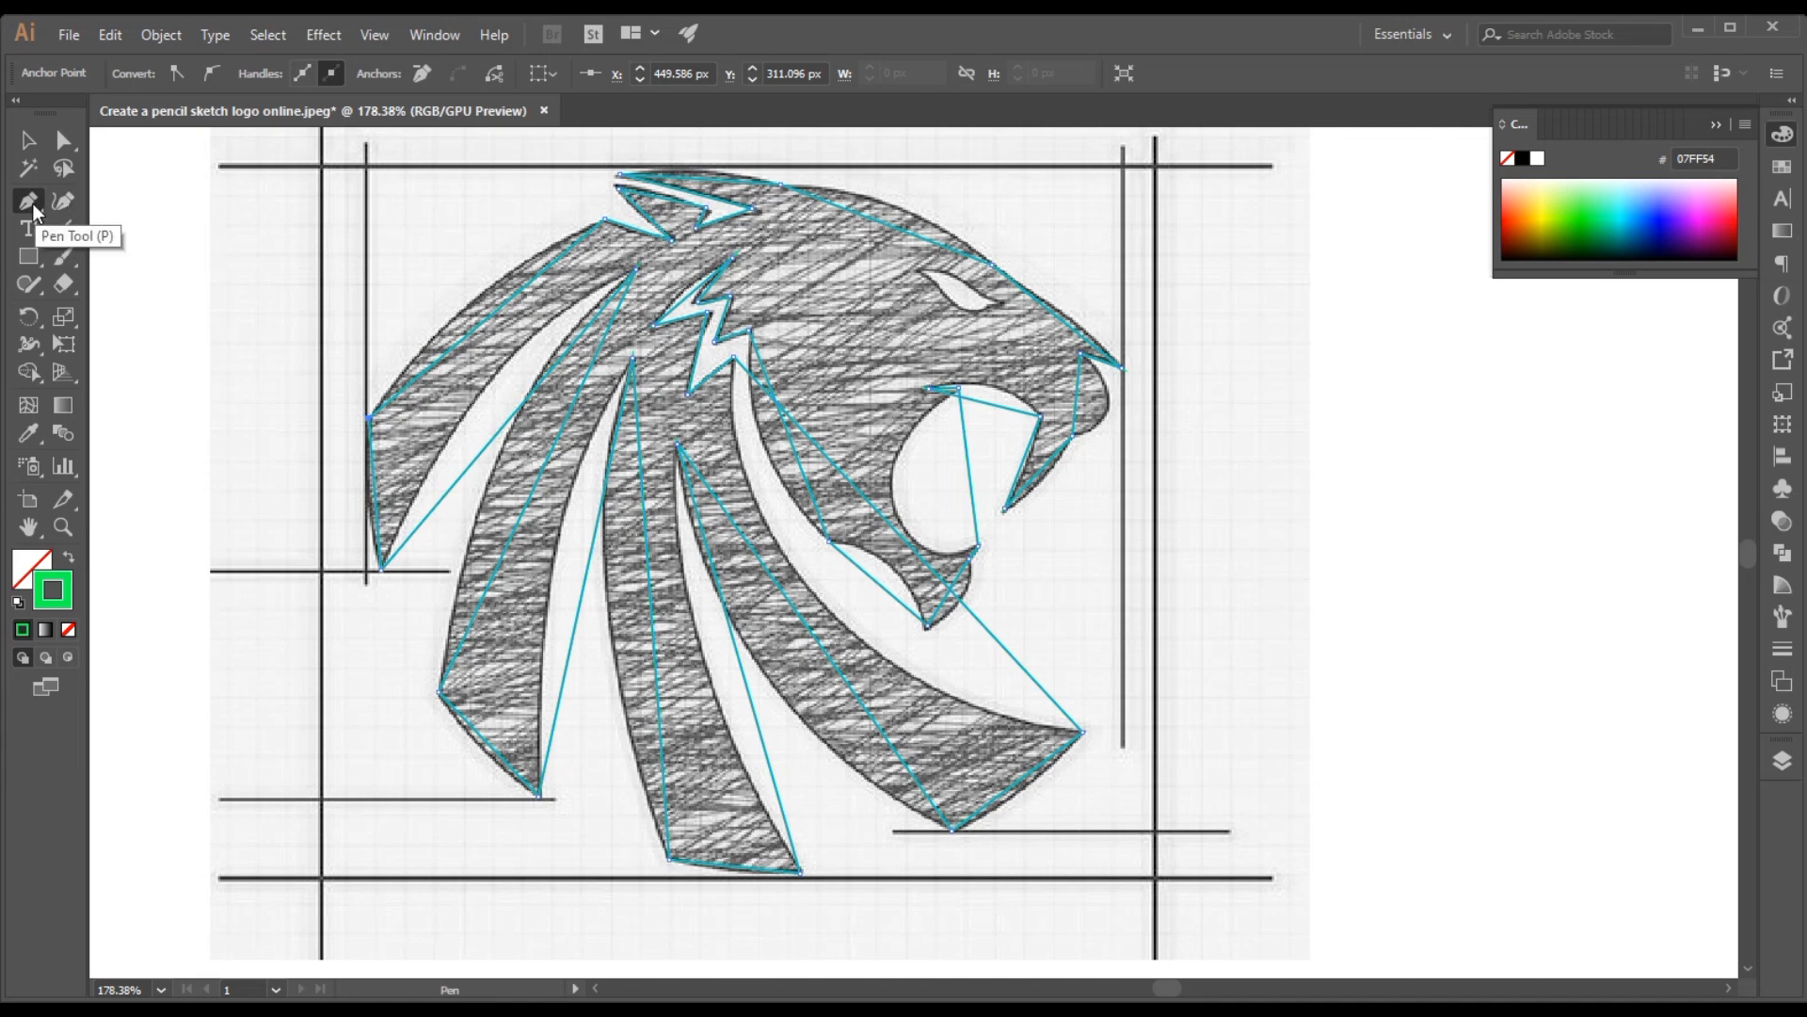
{"action": "left_click", "coordinate": [914, 268]}
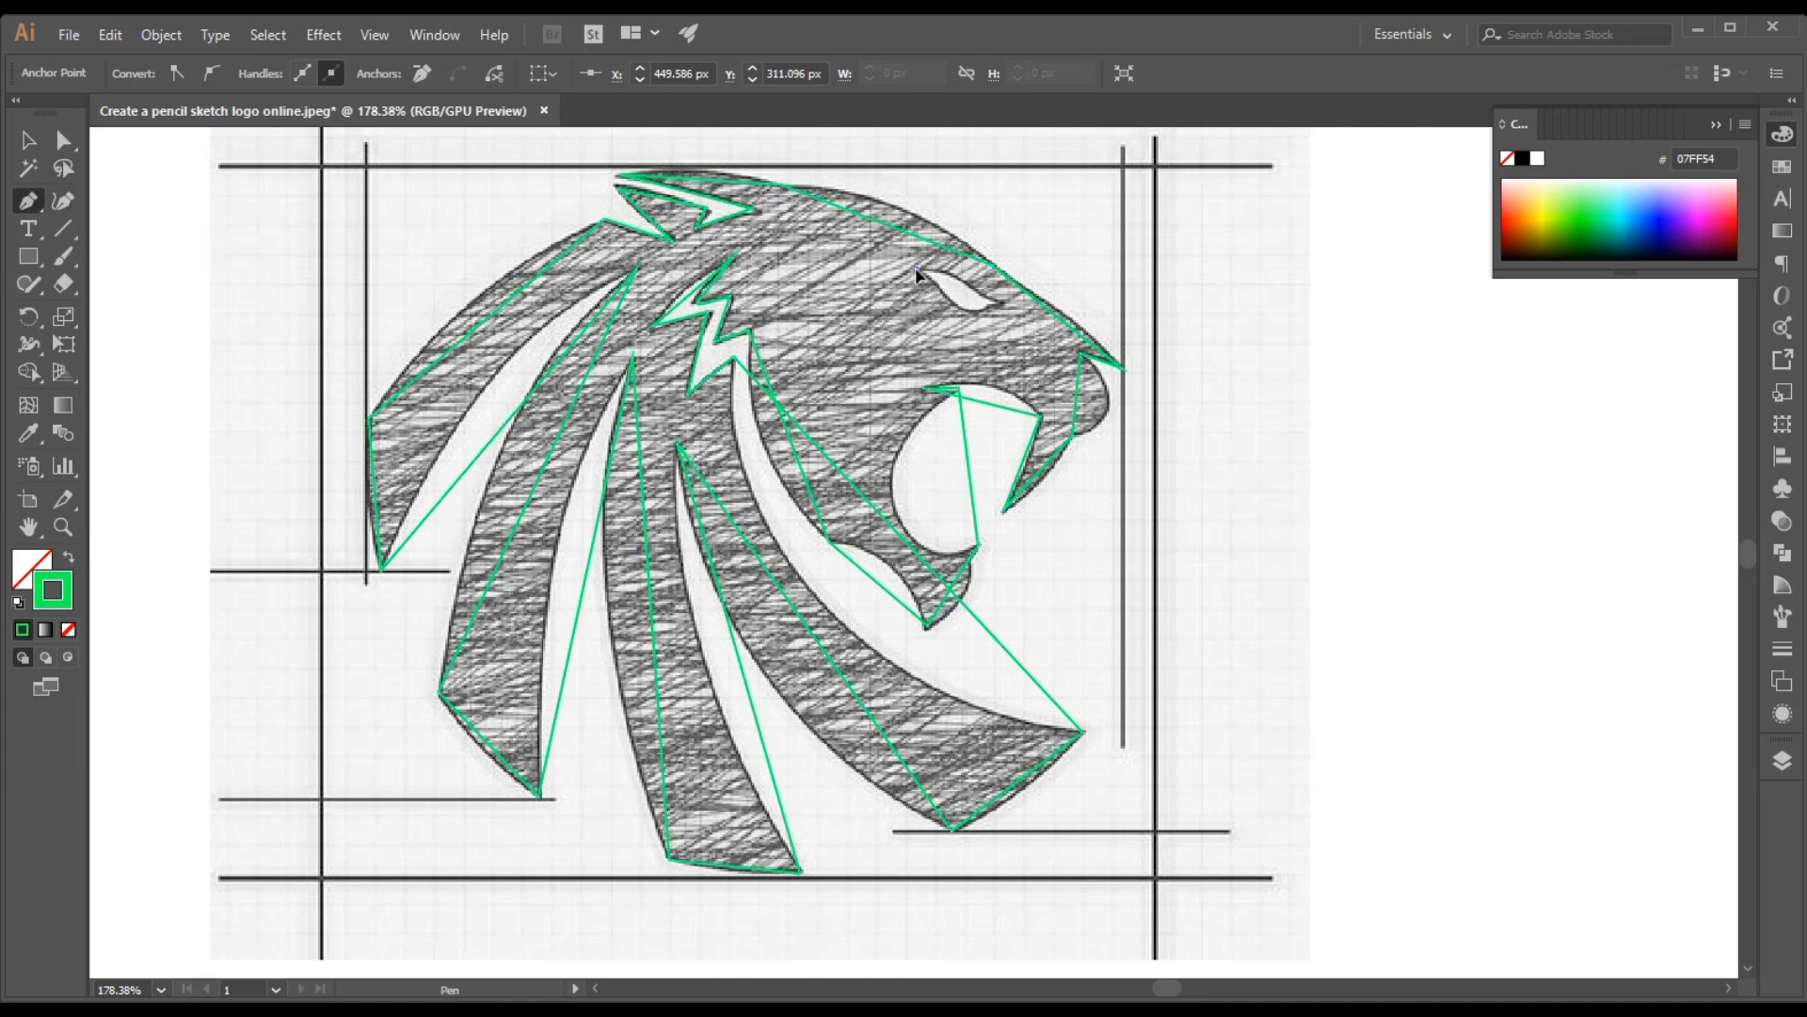
{"action": "left_click", "coordinate": [1006, 303]}
{"action": "left_click", "coordinate": [985, 304]}
{"action": "left_click", "coordinate": [918, 273]}
Bend the lower edge of the eye path with the Curvature tool so it follows the sketched eye
{"action": "left_click", "coordinate": [70, 199]}
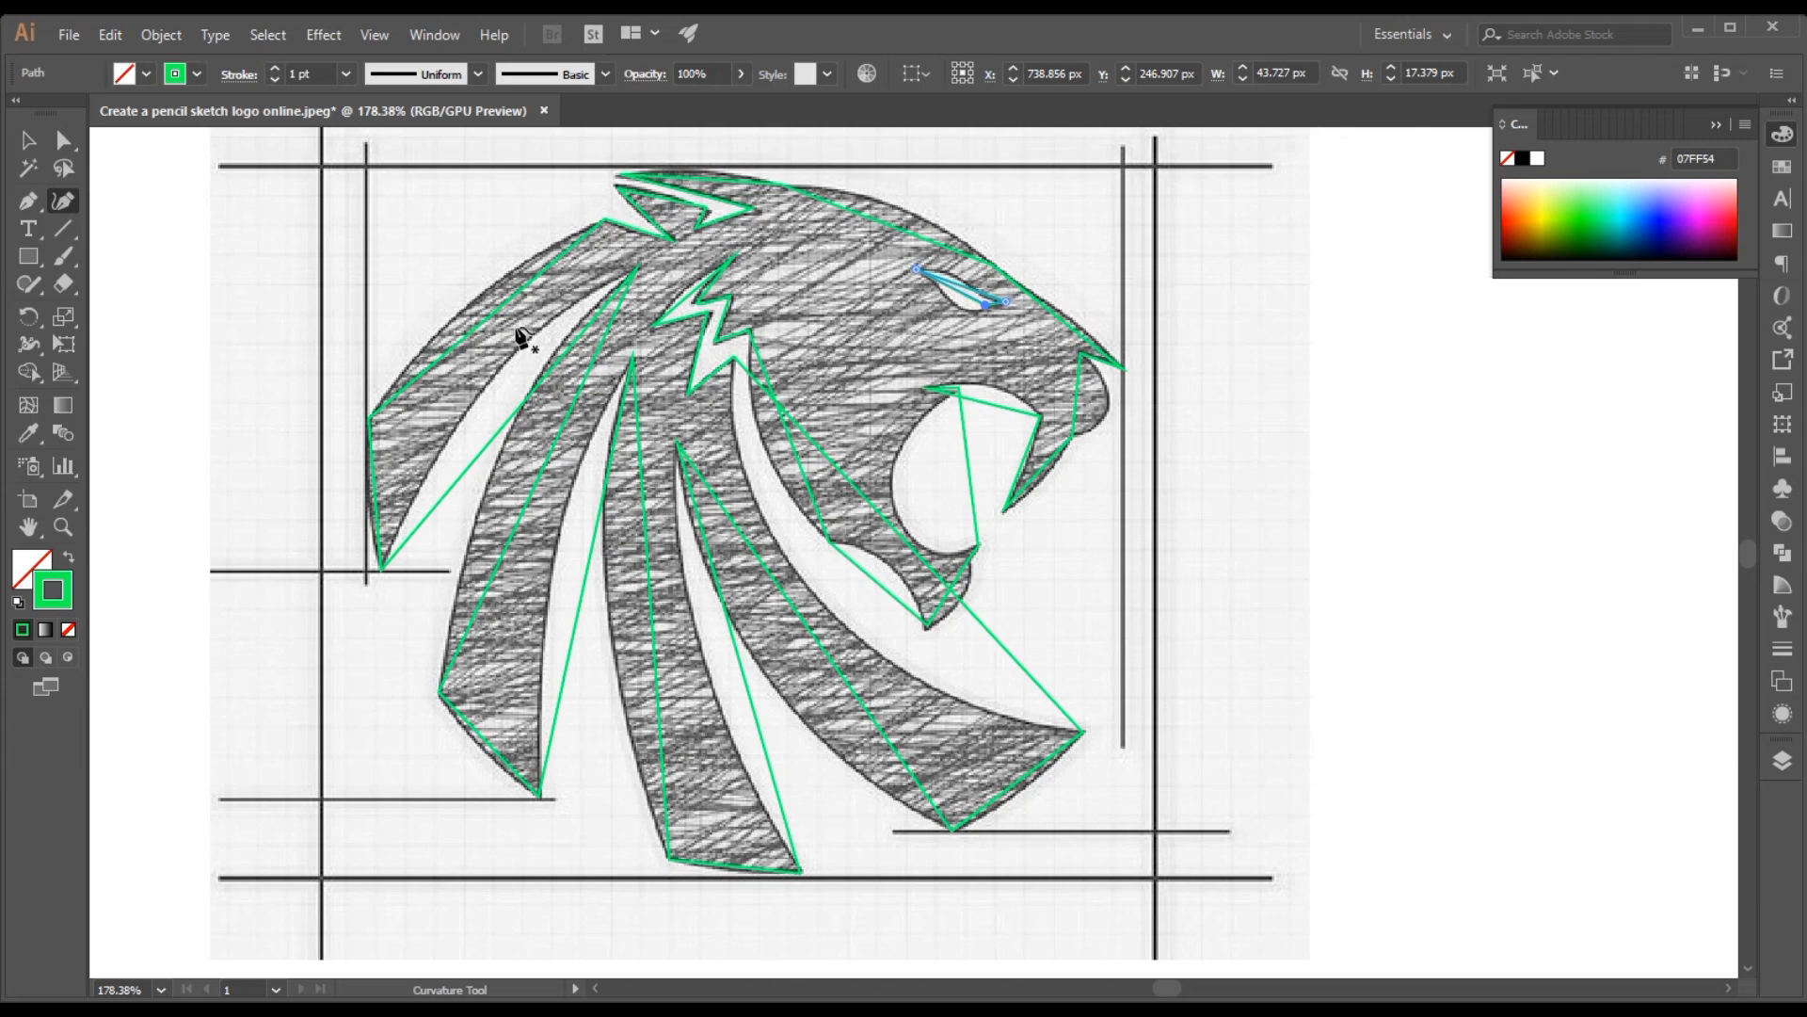
{"action": "key", "text": "z"}
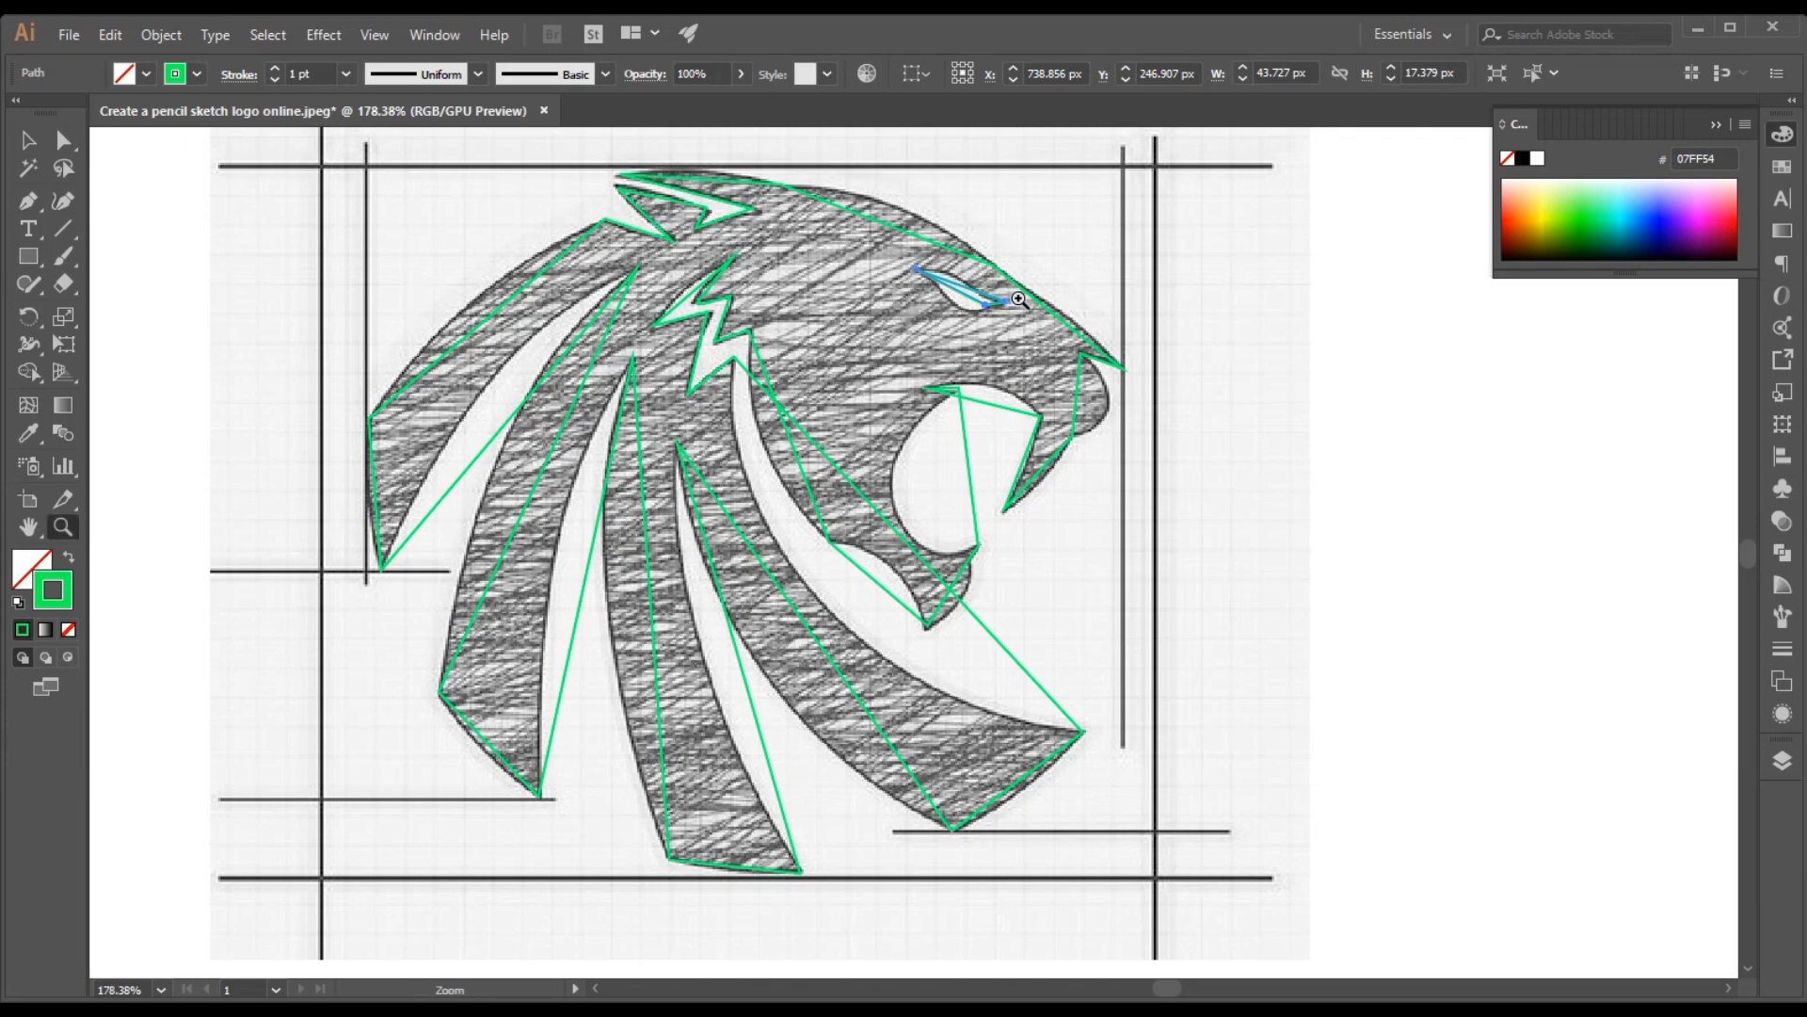
{"action": "left_click", "coordinate": [967, 304]}
{"action": "left_click", "coordinate": [950, 553]}
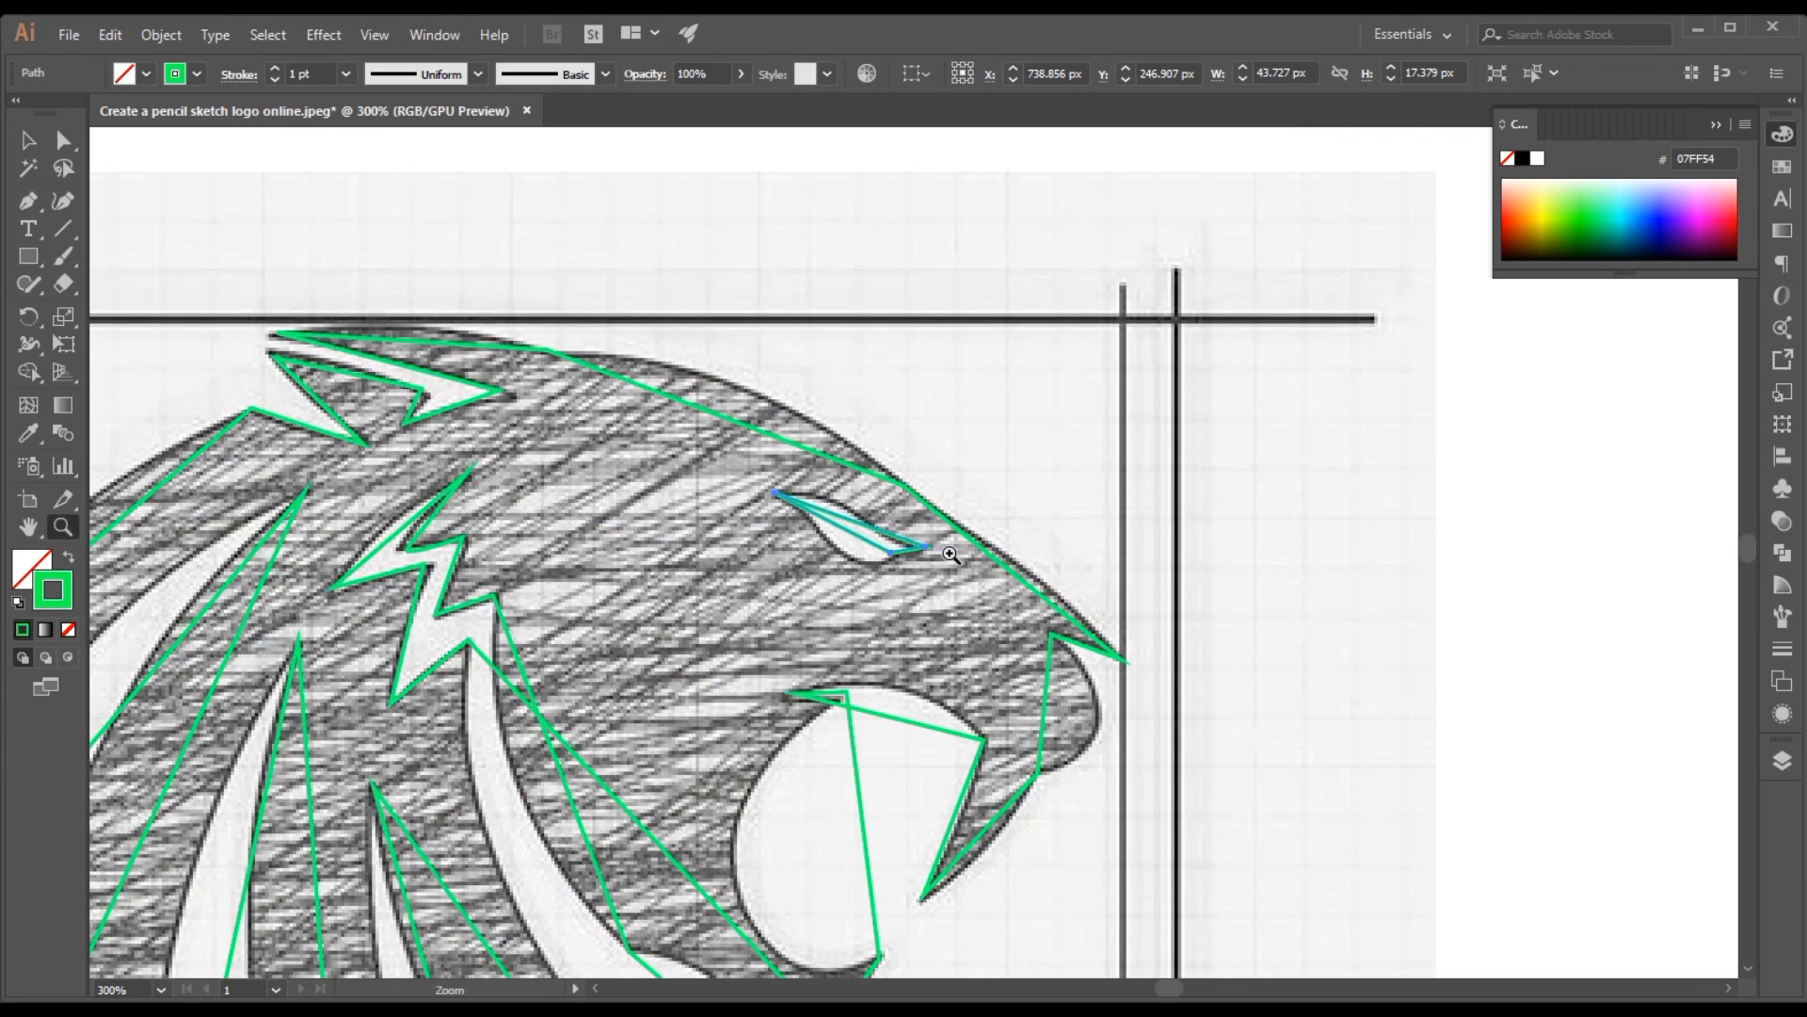
{"action": "left_click", "coordinate": [885, 557]}
{"action": "left_click", "coordinate": [885, 556]}
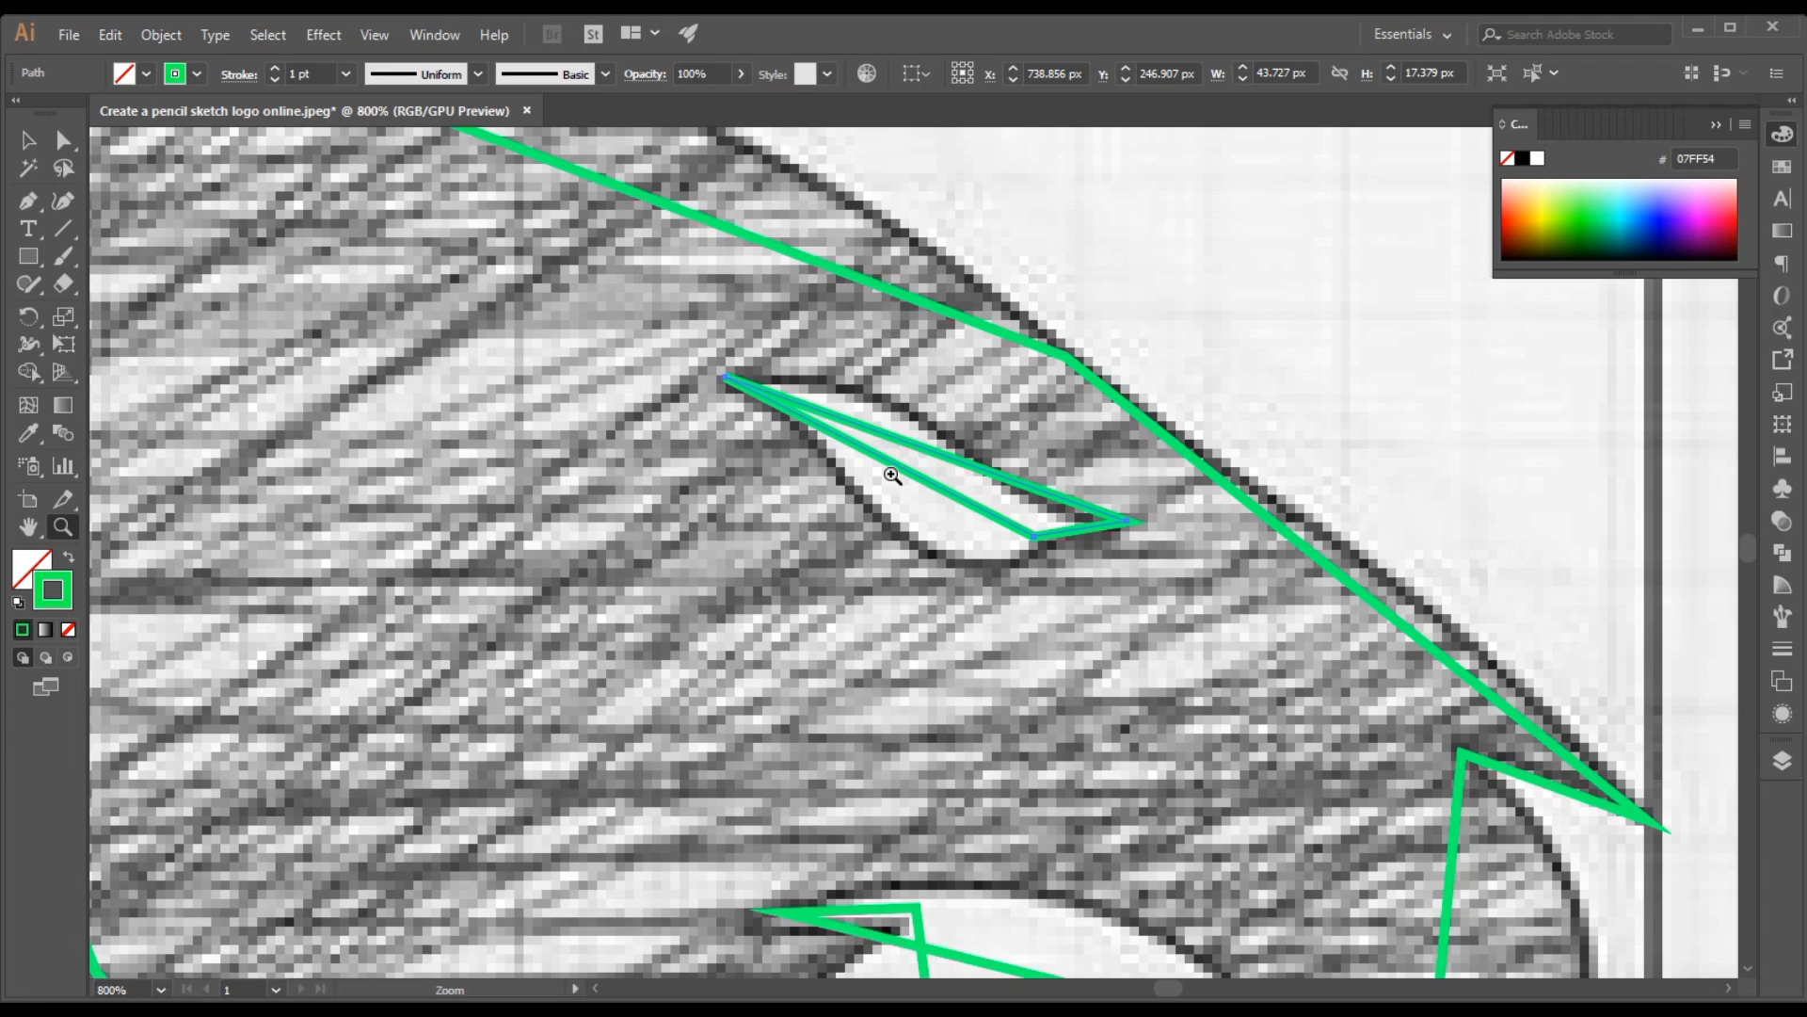
{"action": "key", "text": "shift+grave"}
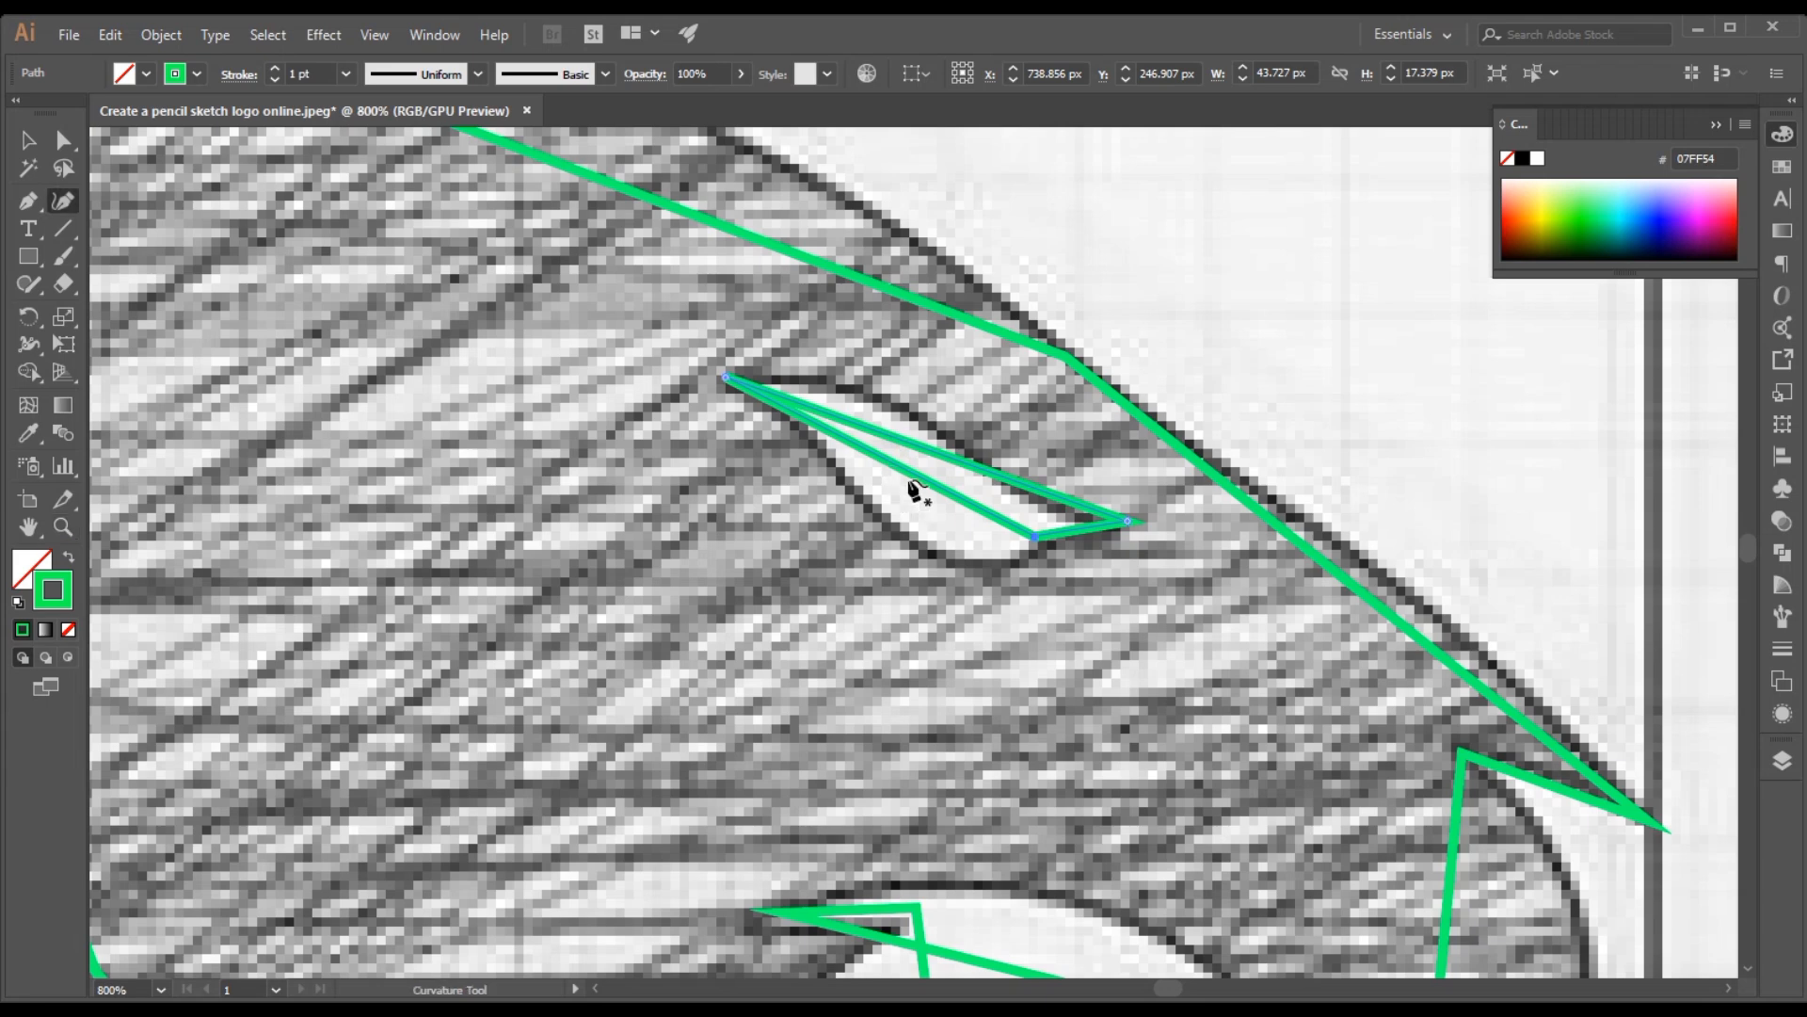
{"action": "mouse_move", "coordinate": [933, 483]}
{"action": "left_mouse_down"}
{"action": "mouse_move", "coordinate": [924, 527]}
{"action": "mouse_move", "coordinate": [969, 554]}
{"action": "mouse_move", "coordinate": [1041, 542]}
{"action": "left_mouse_up"}
{"action": "left_click", "coordinate": [1040, 538]}
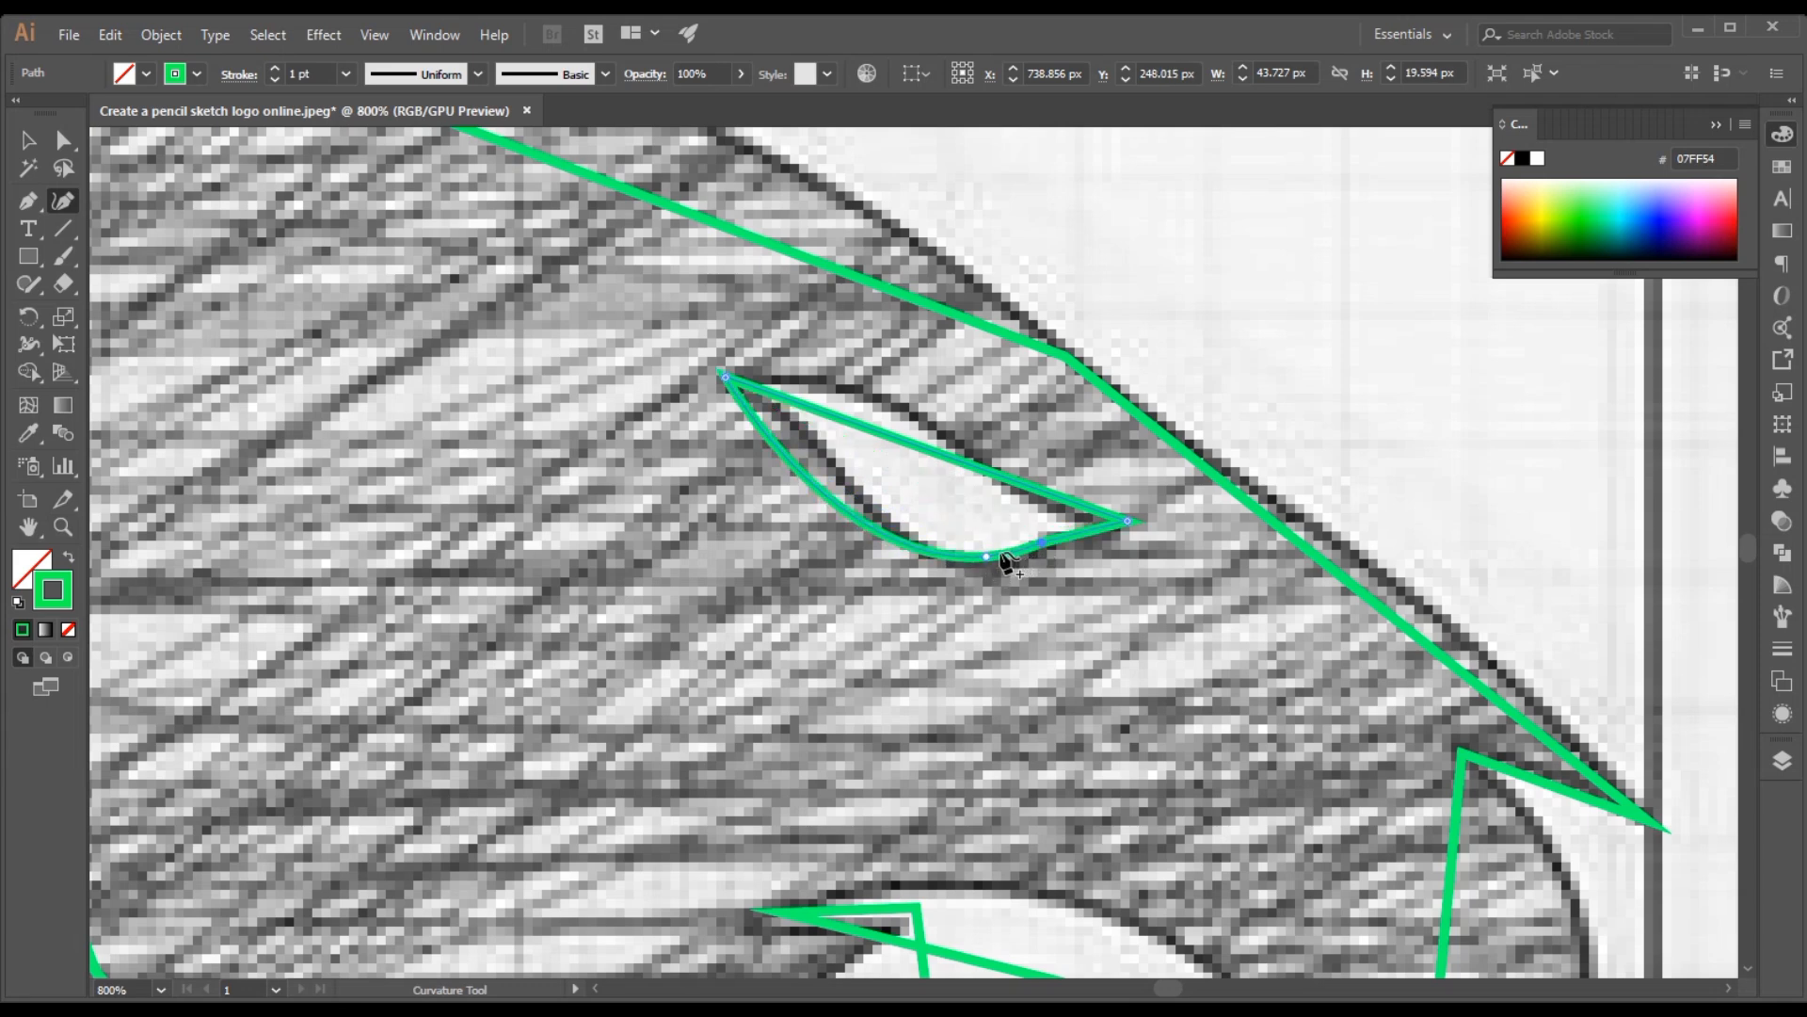
{"action": "left_click_drag", "start_coordinate": [797, 470], "coordinate": [807, 426]}
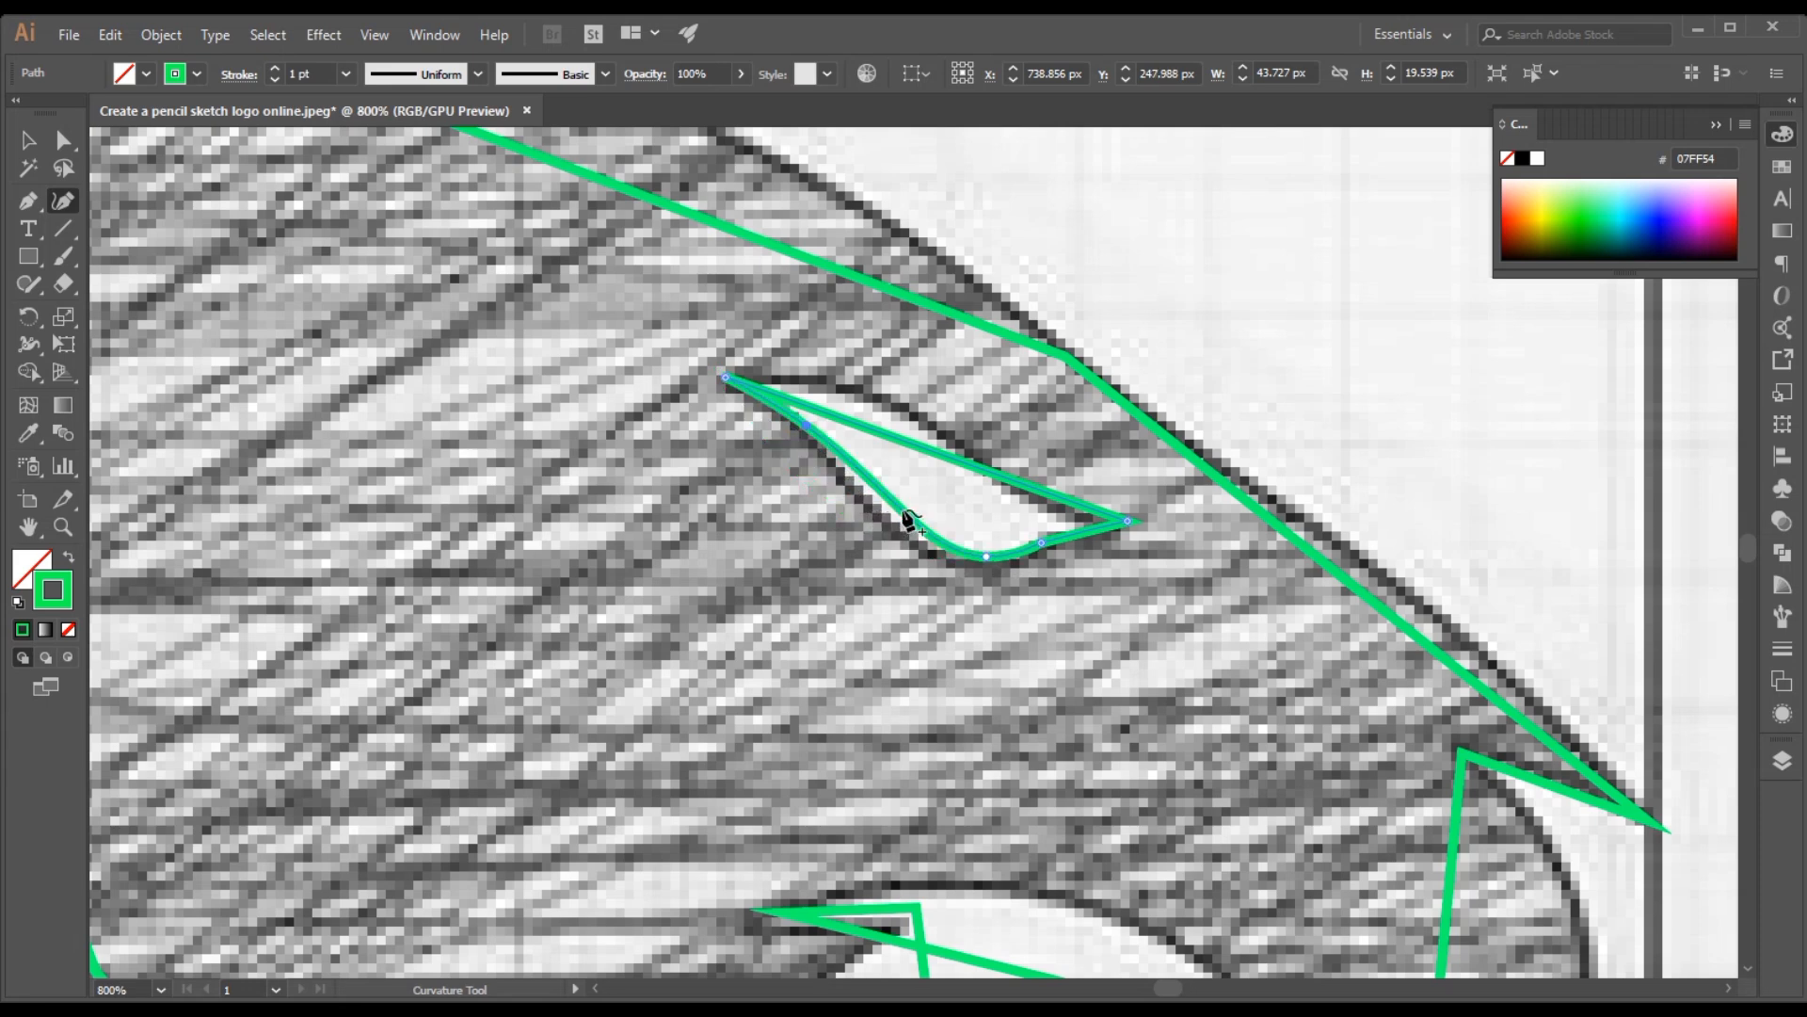
{"action": "left_click", "coordinate": [879, 516]}
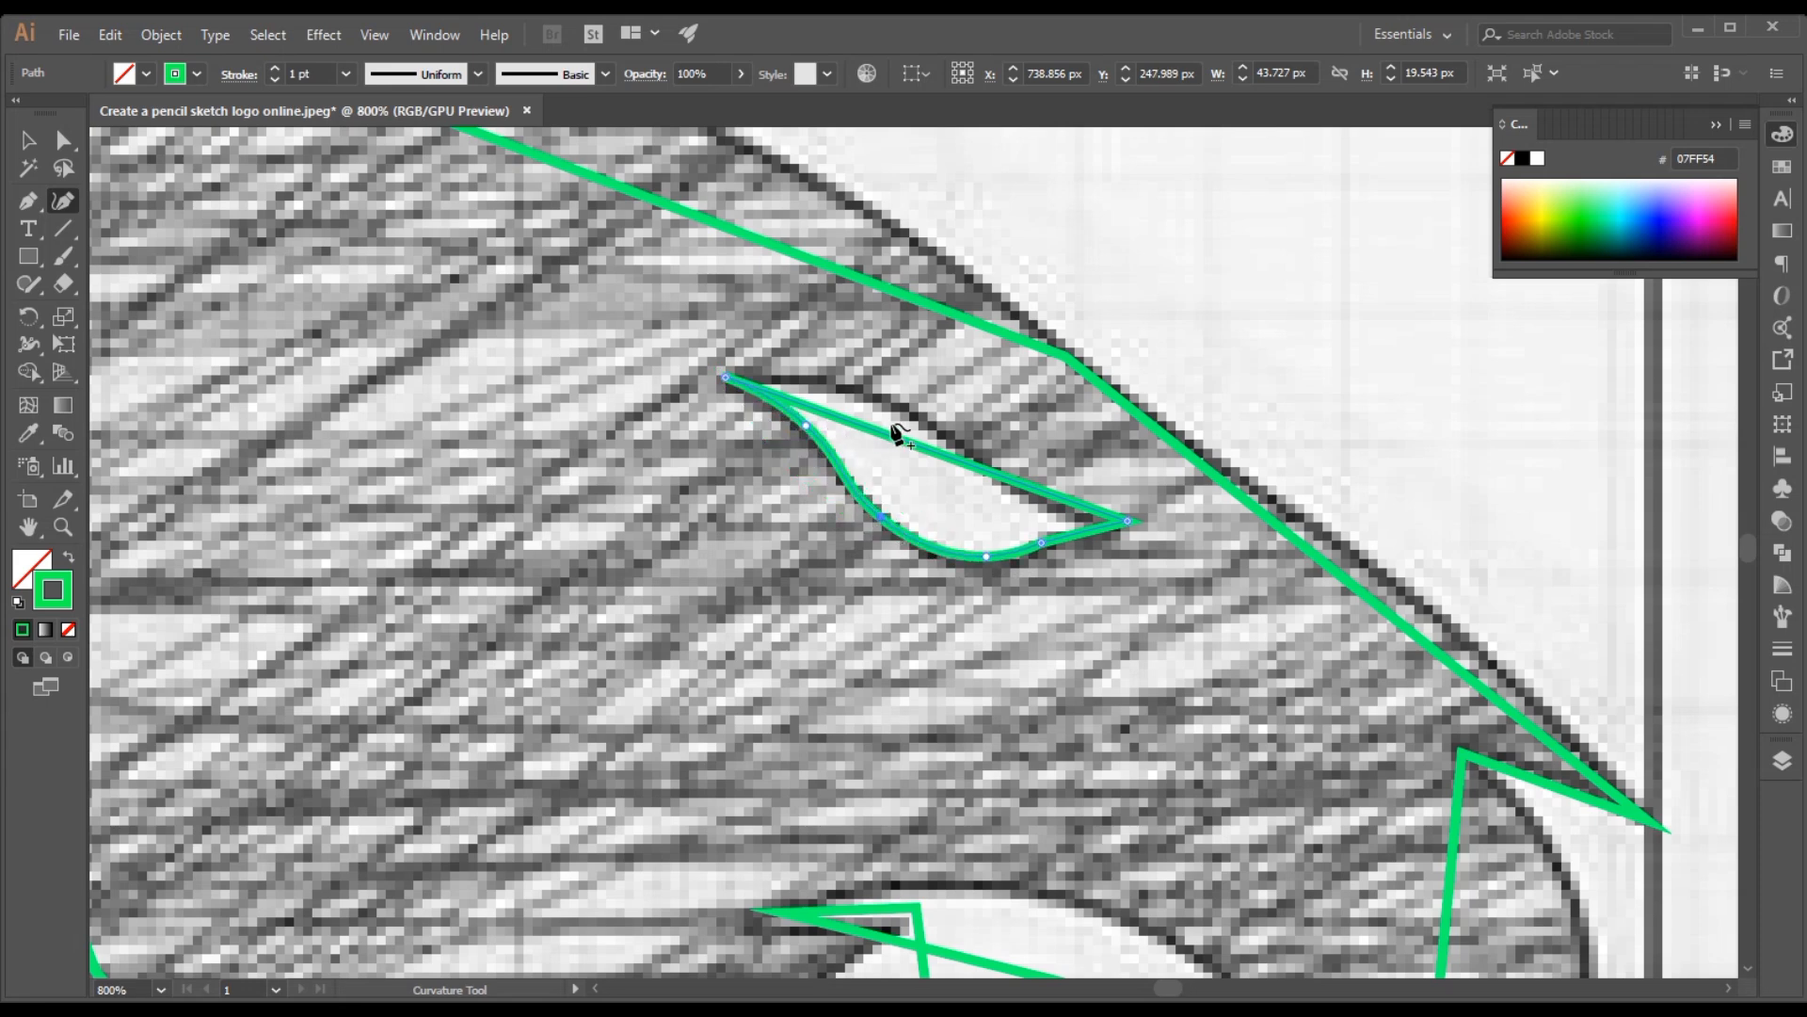
Bend the upper edge of the eye path with the Curvature tool to match the sketched eye
{"action": "left_click_drag", "start_coordinate": [892, 429], "coordinate": [860, 384]}
{"action": "left_click_drag", "start_coordinate": [990, 428], "coordinate": [974, 452]}
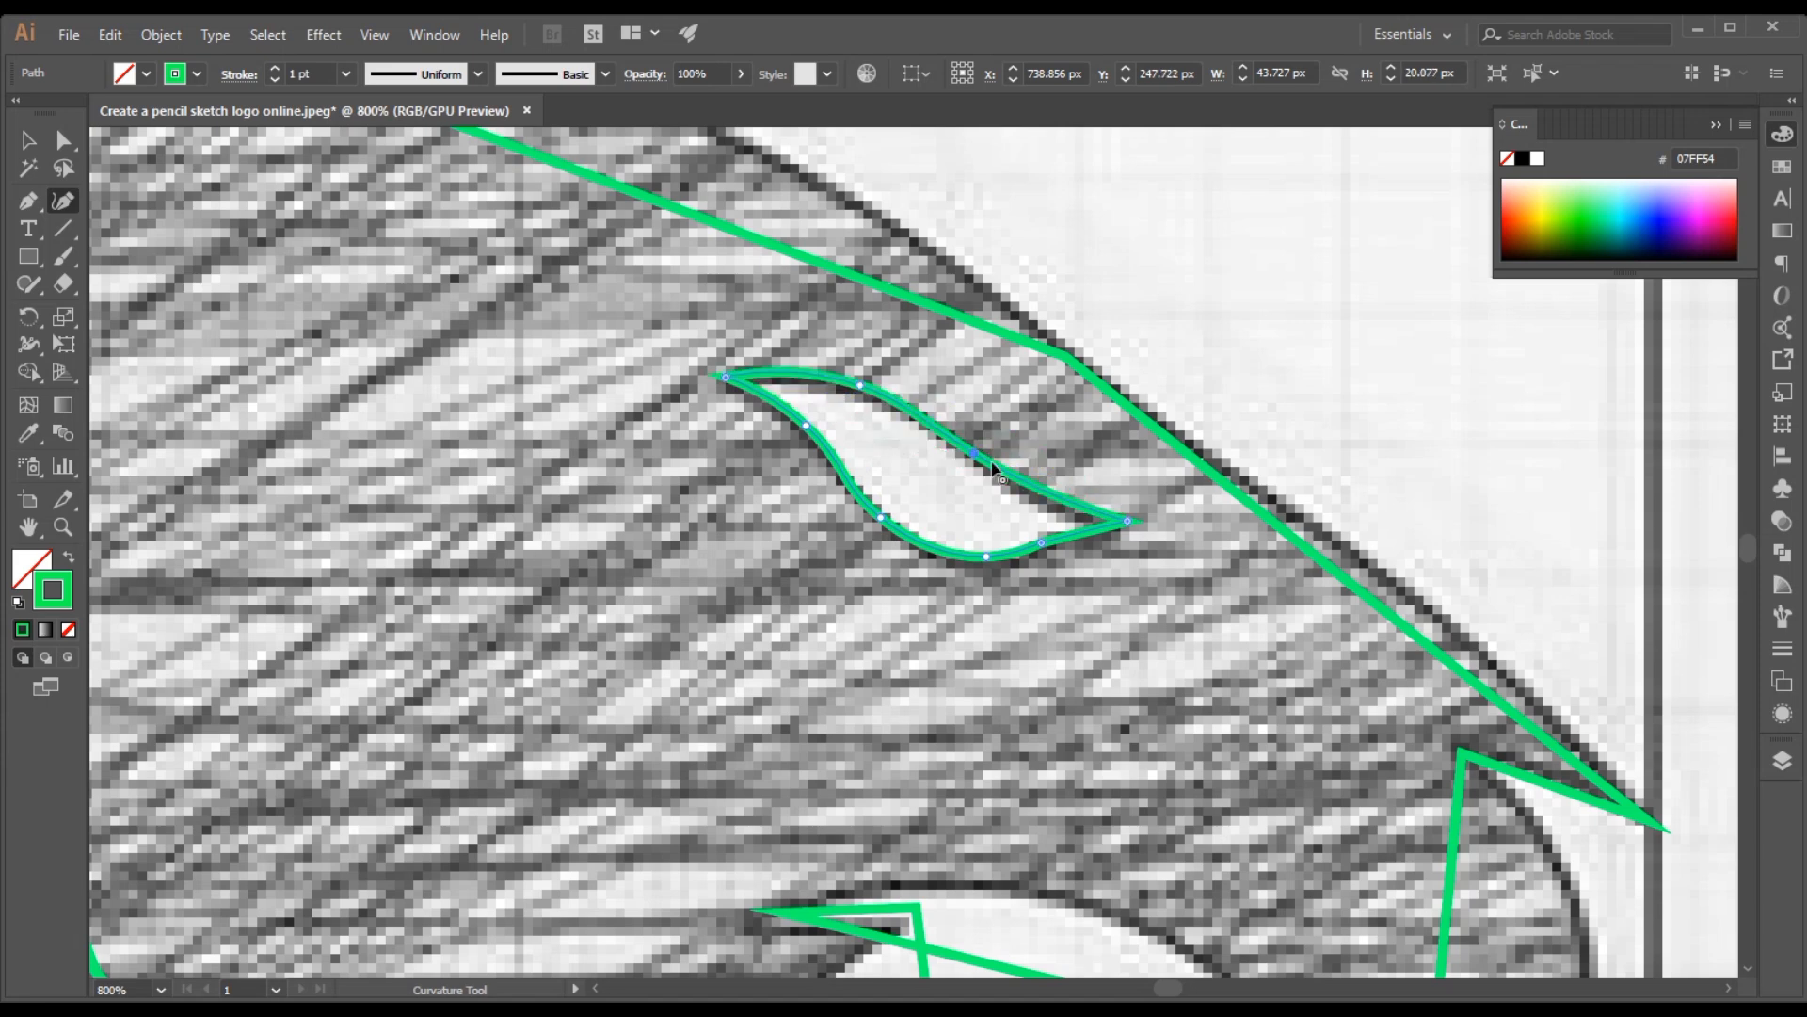
{"action": "left_click", "coordinate": [1070, 505]}
Refine the eye path by making its front corner sharp and shifting its edge points and tip onto the sketched eye
{"action": "double_click", "coordinate": [1117, 522]}
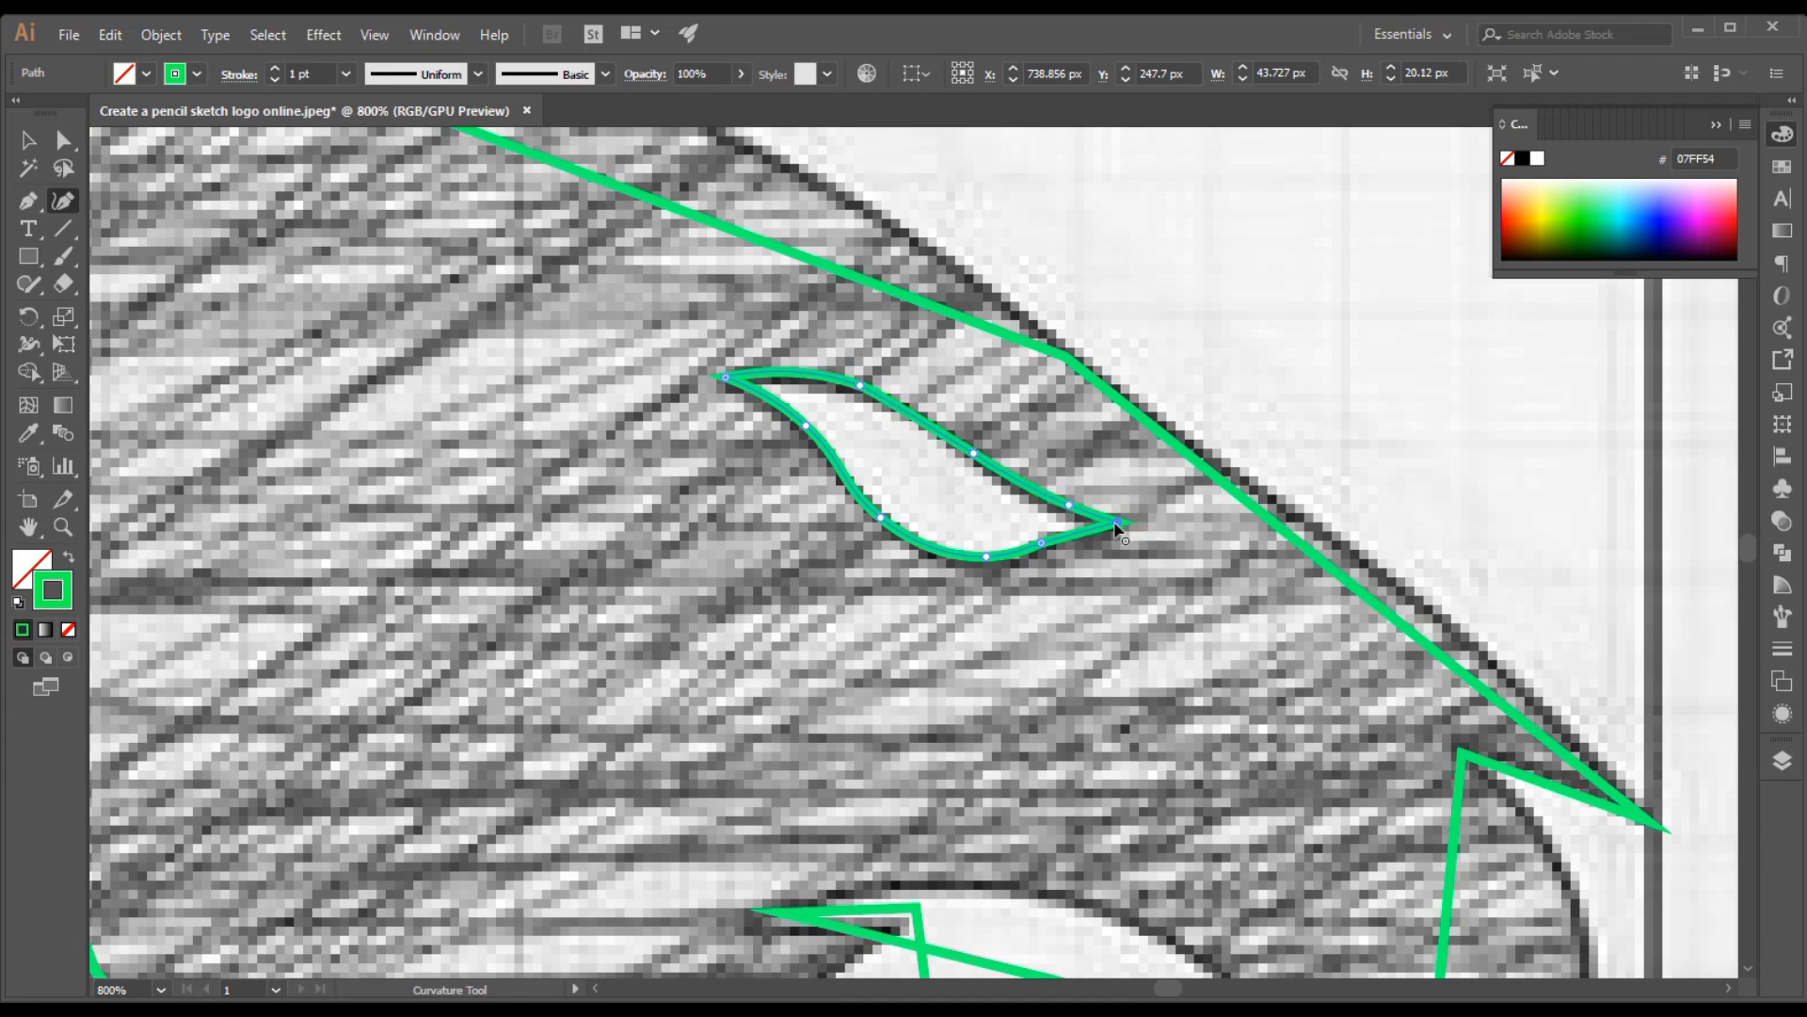
{"action": "left_click", "coordinate": [965, 444]}
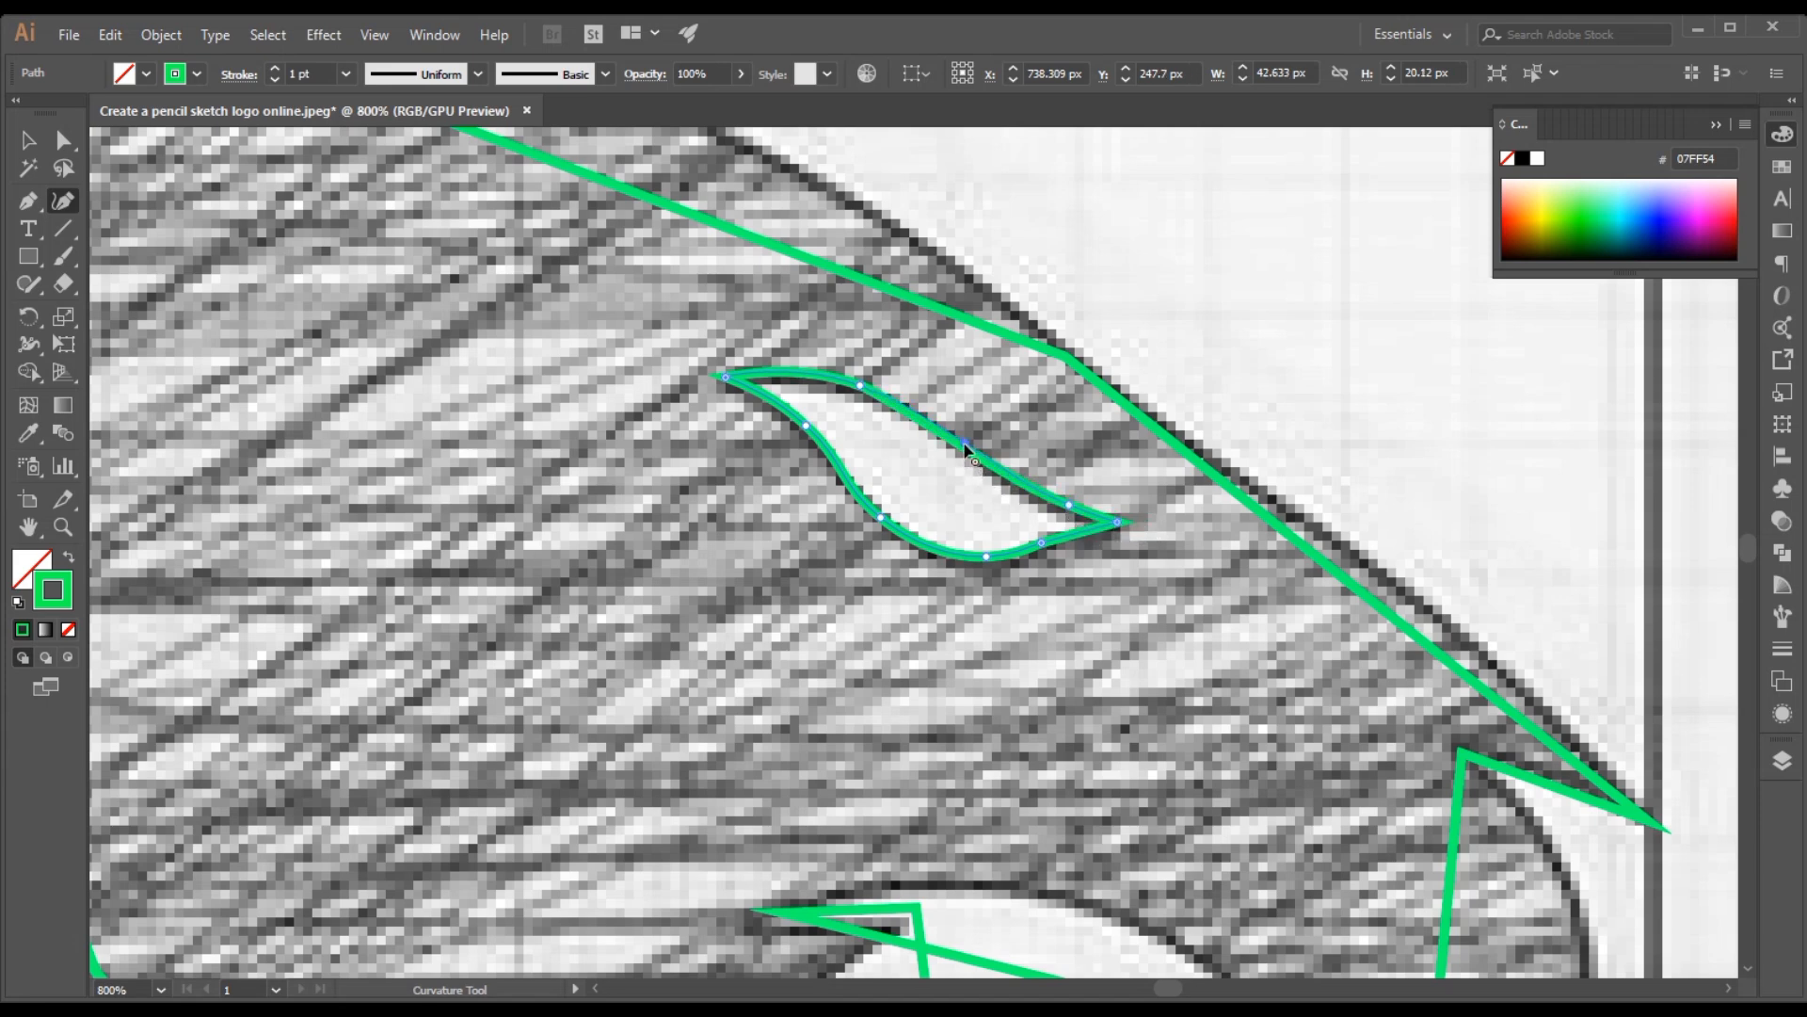
{"action": "left_click", "coordinate": [864, 383]}
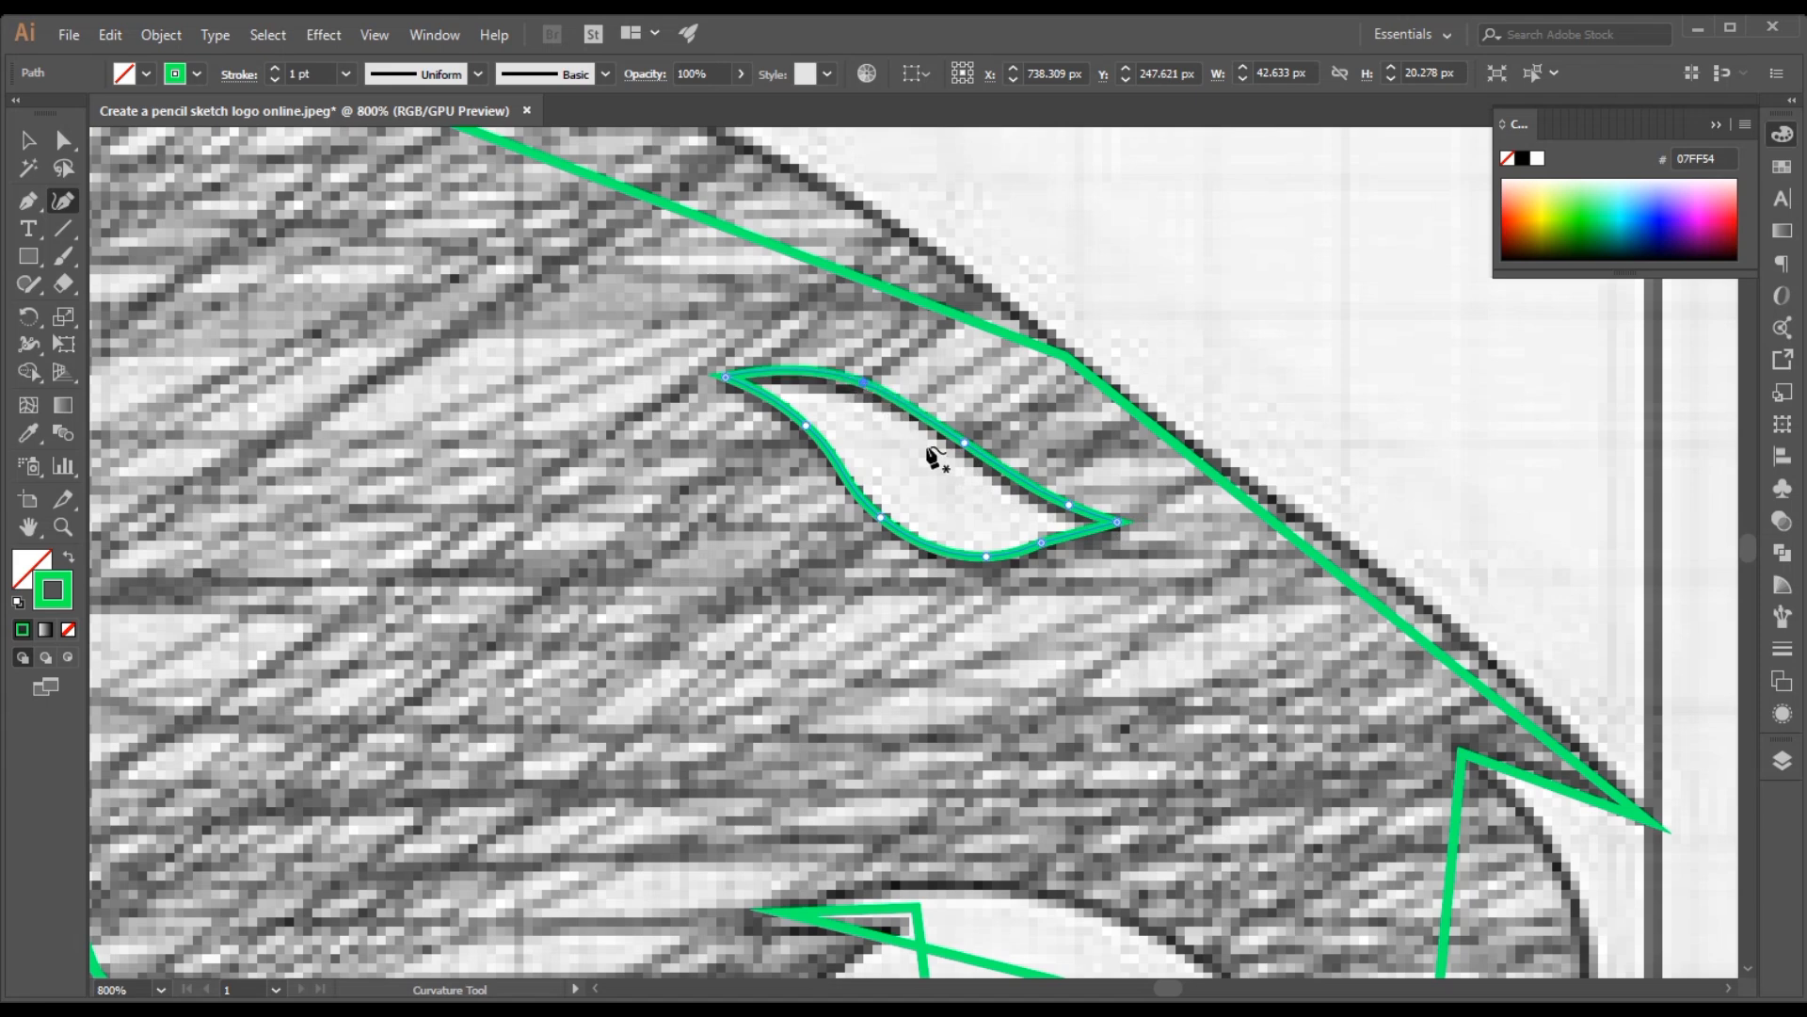
{"action": "left_click", "coordinate": [1051, 535]}
{"action": "left_click", "coordinate": [1113, 528]}
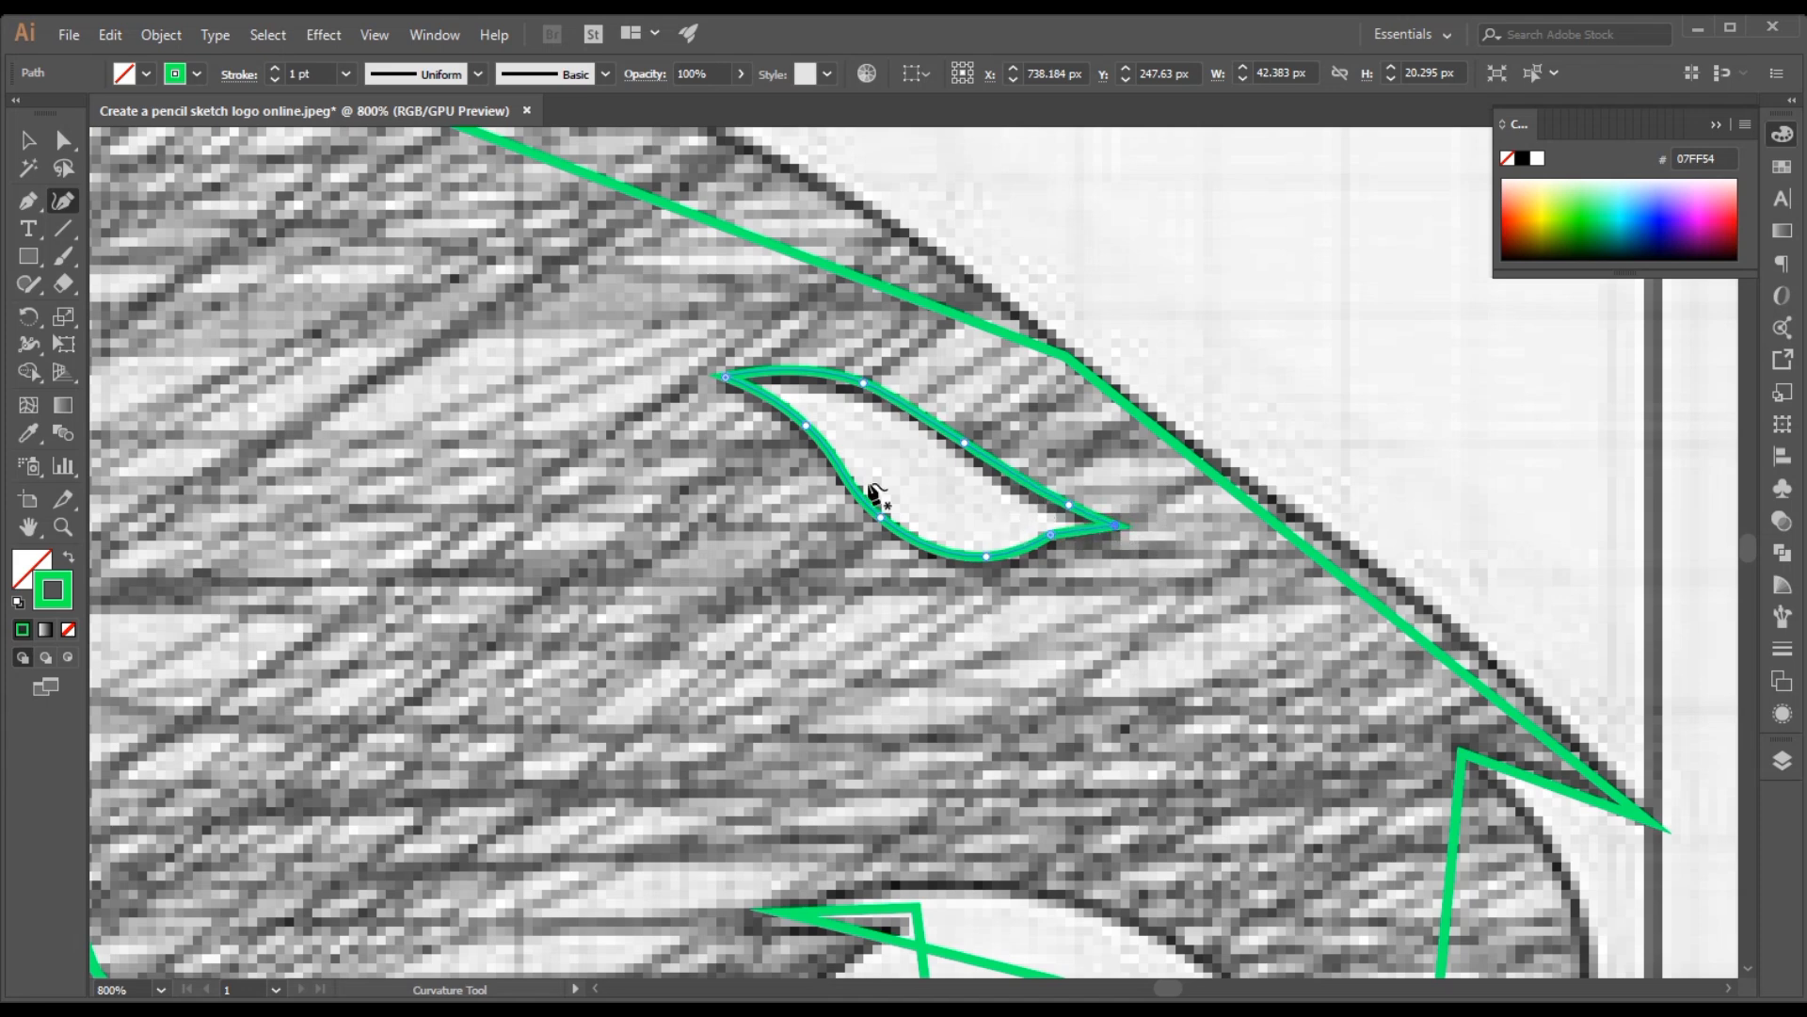
{"action": "key", "text": "ctrl"}
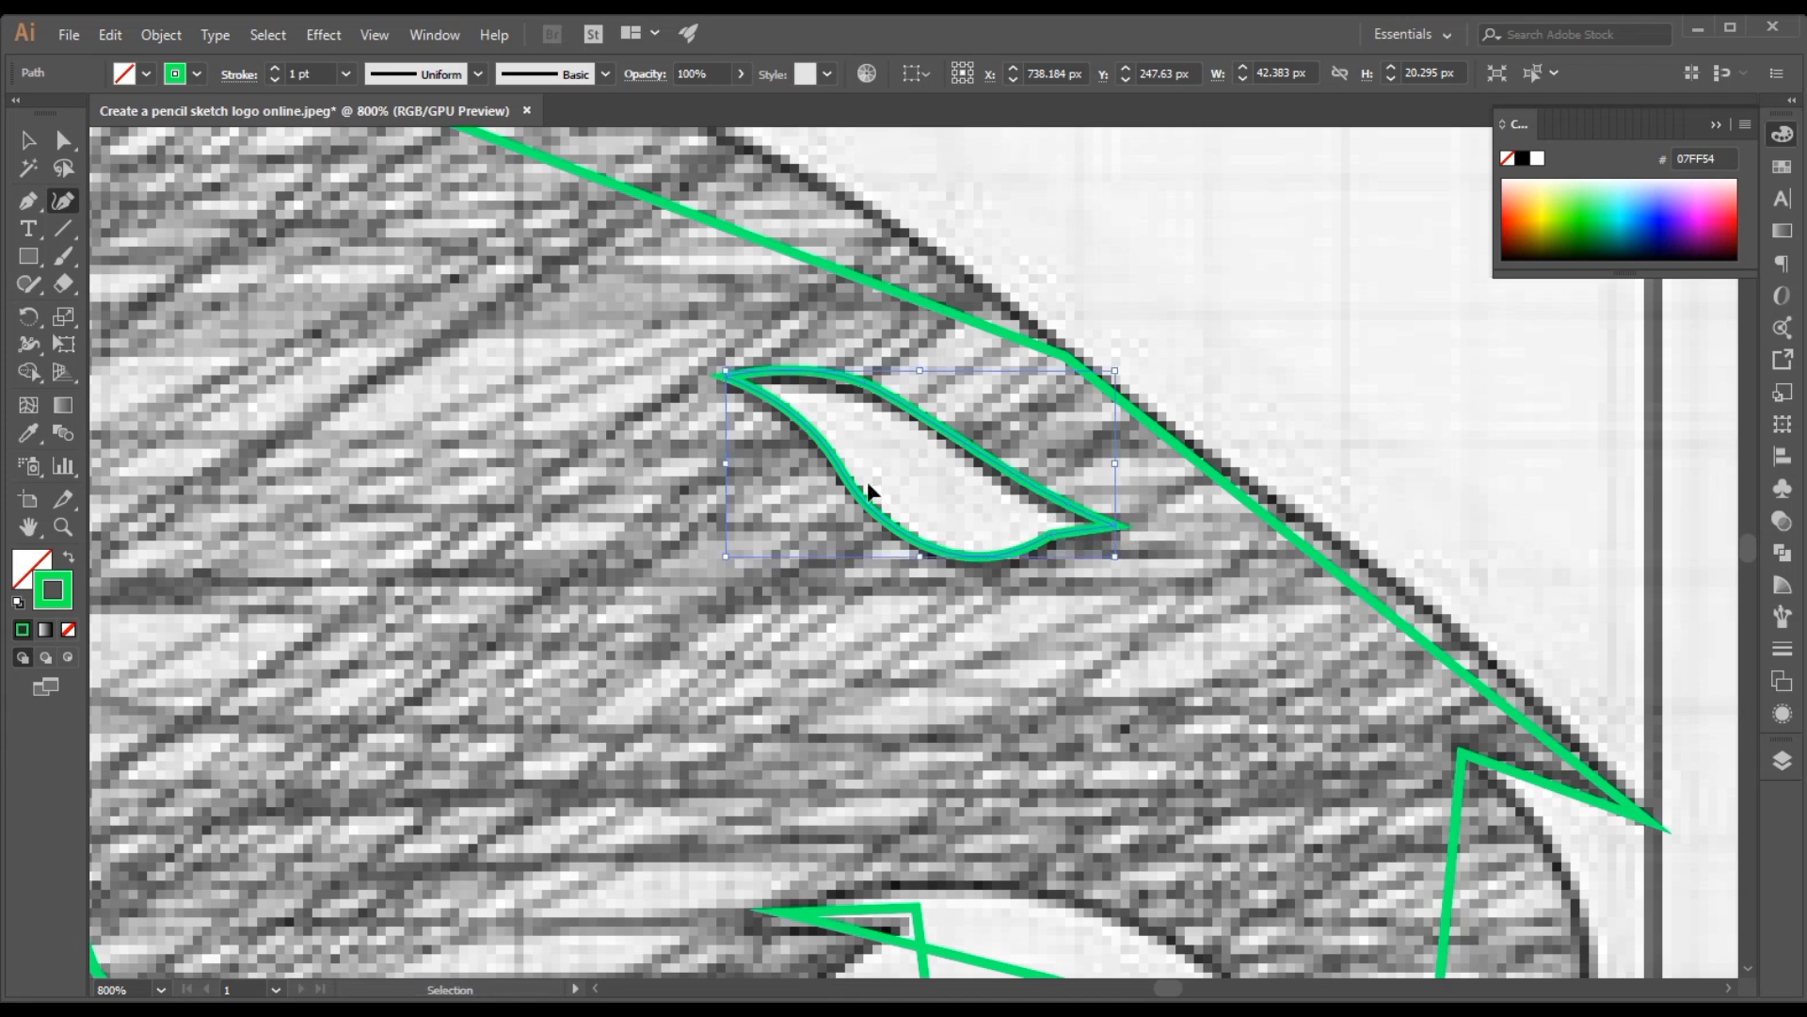
Move the pointed tip at the crown onto the sketch and bend the top-of-head segment along the sketched curve with the Curvature tool
{"action": "key", "text": "ctrl+minus"}
{"action": "key", "text": "ctrl+minus"}
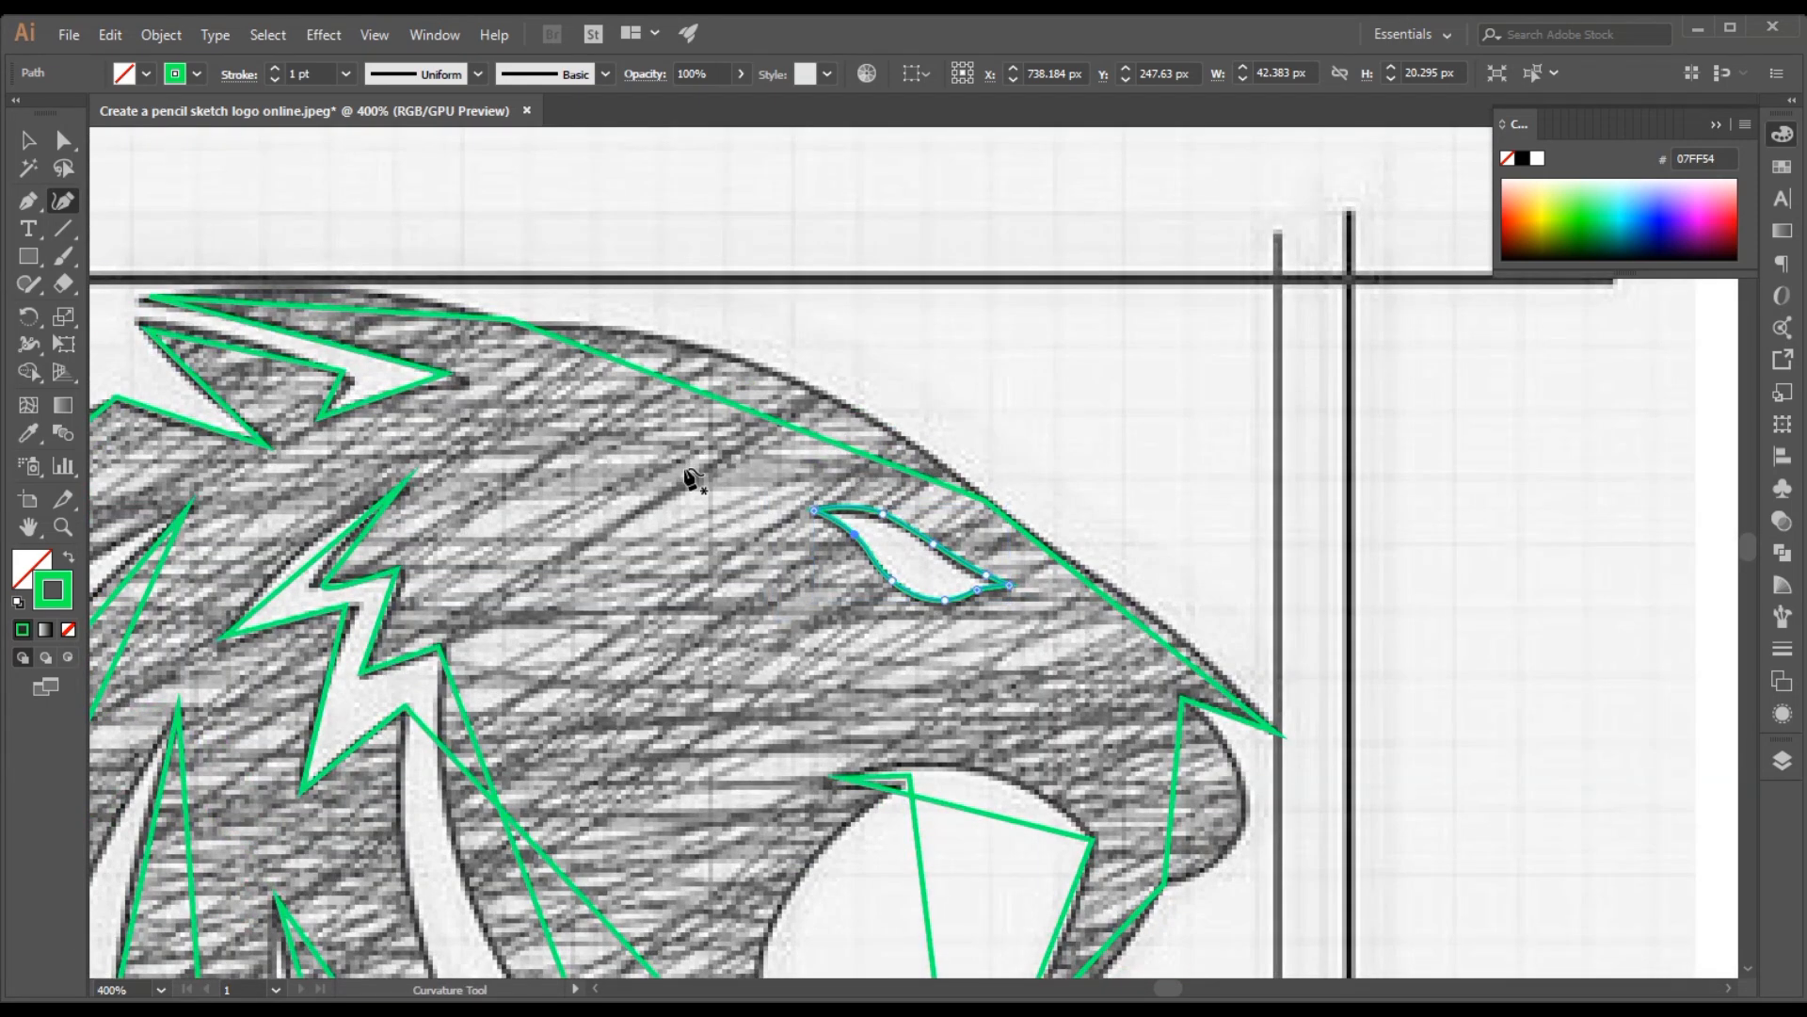
{"action": "key", "text": "z"}
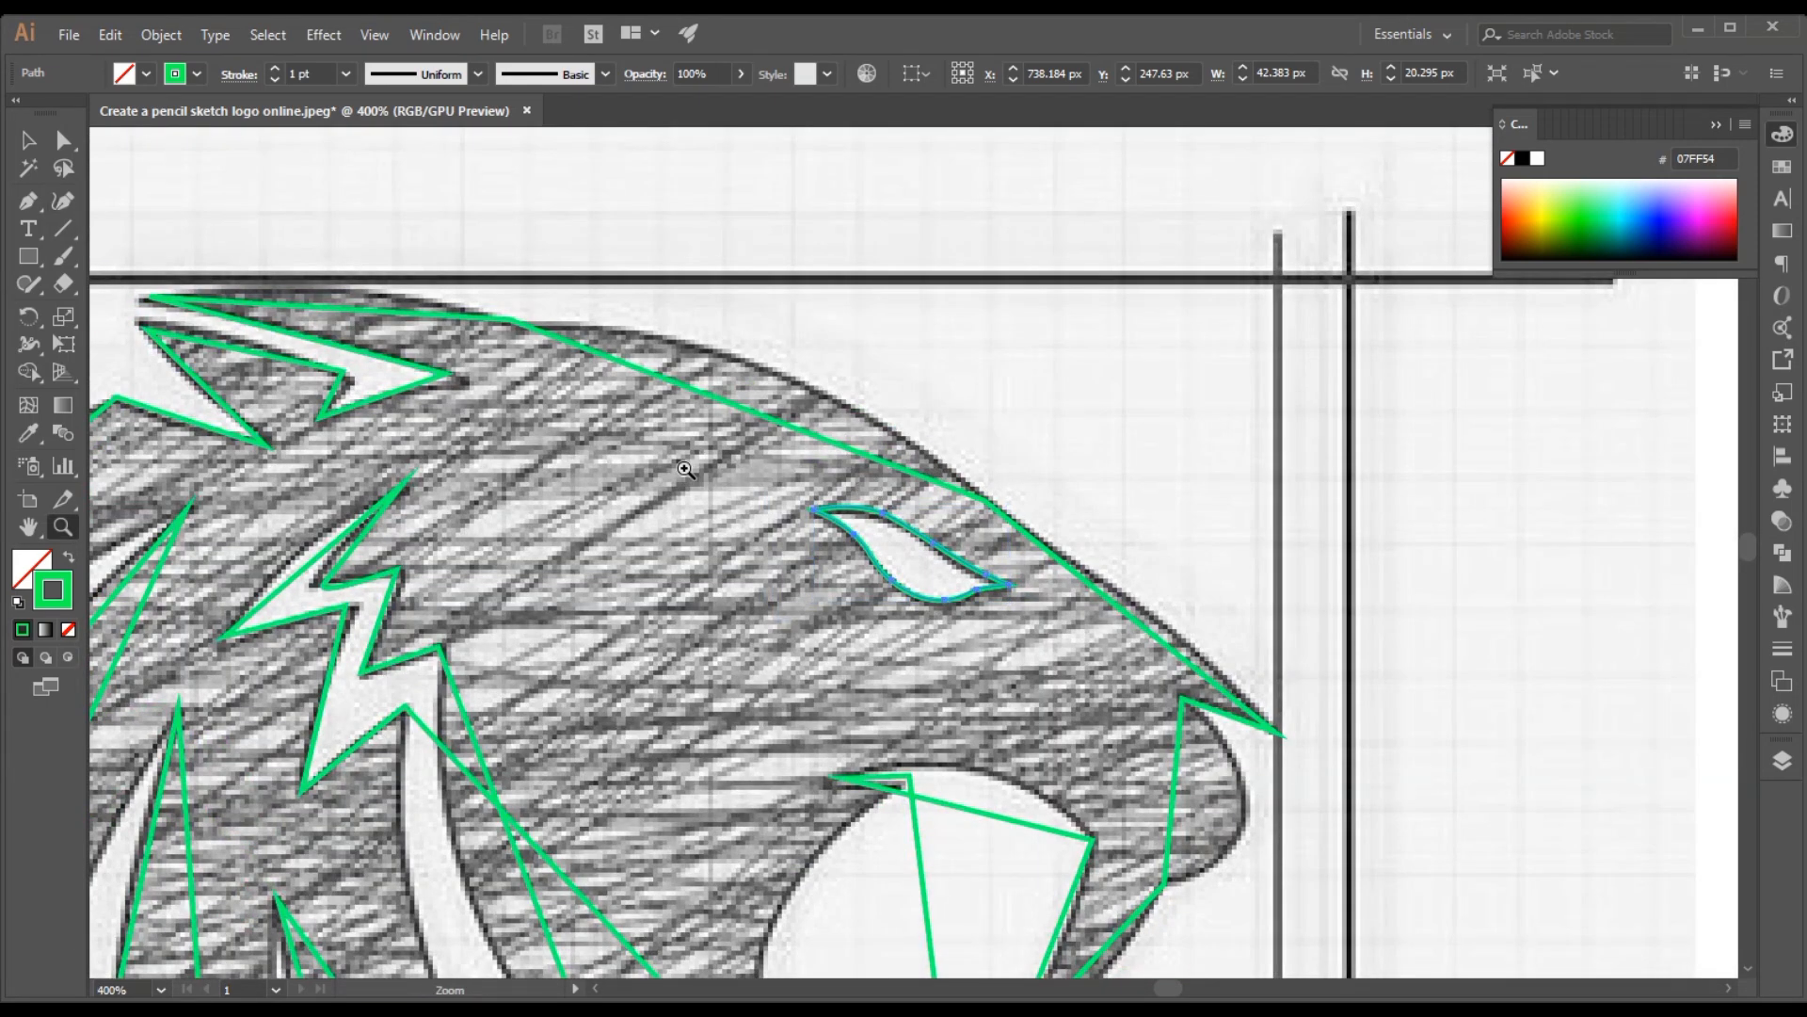
{"action": "left_click", "coordinate": [223, 328]}
{"action": "left_click", "coordinate": [936, 530]}
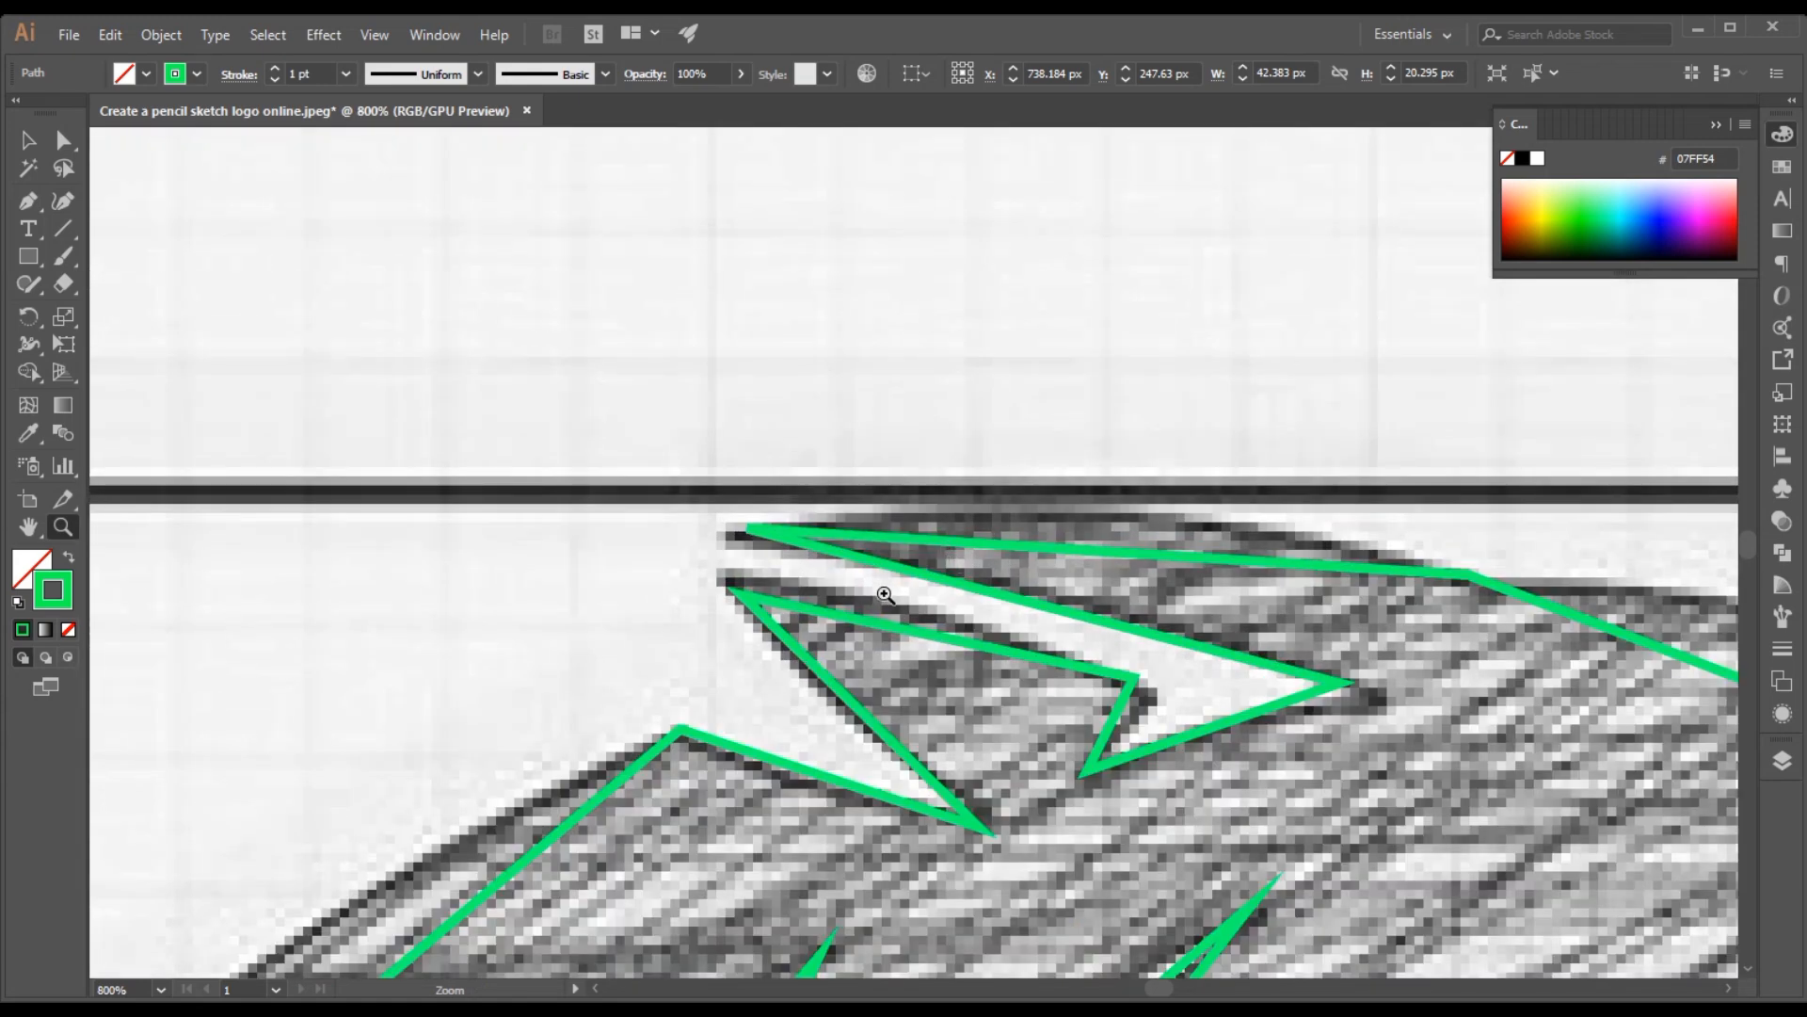
{"action": "key", "text": "shift+grave"}
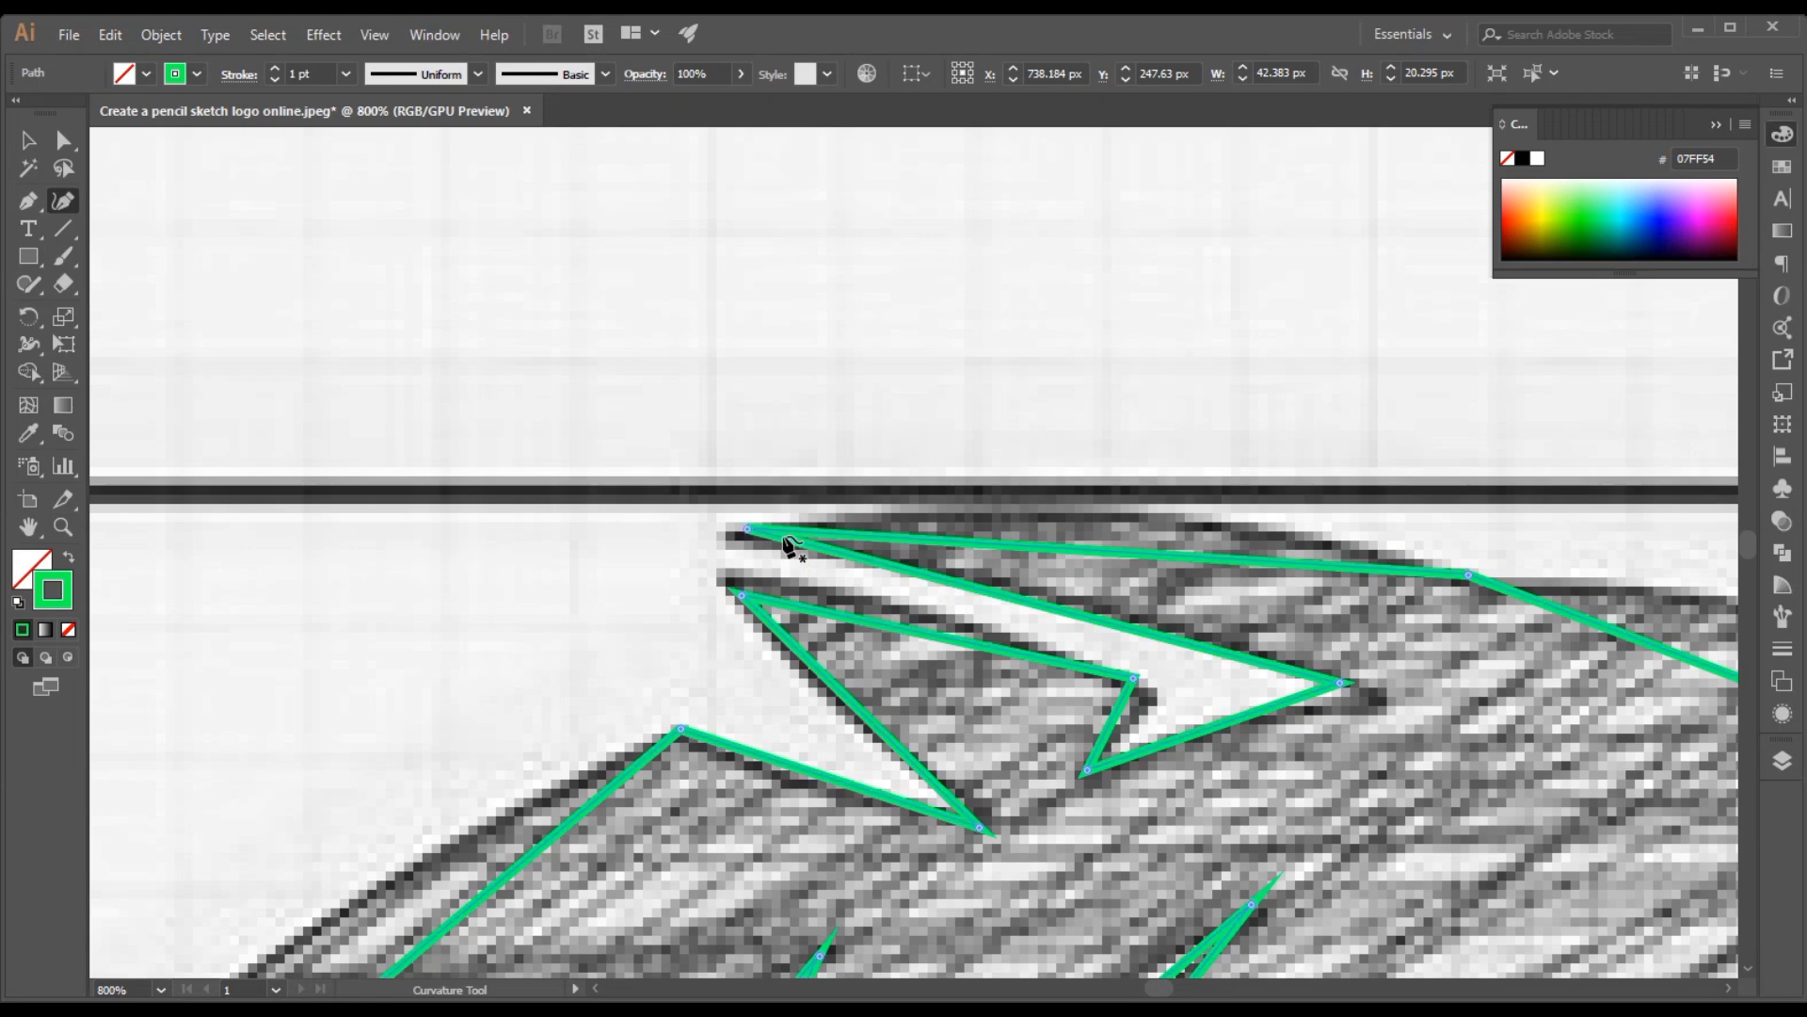
{"action": "left_click", "coordinate": [748, 529]}
{"action": "left_click_drag", "start_coordinate": [736, 537], "coordinate": [722, 539]}
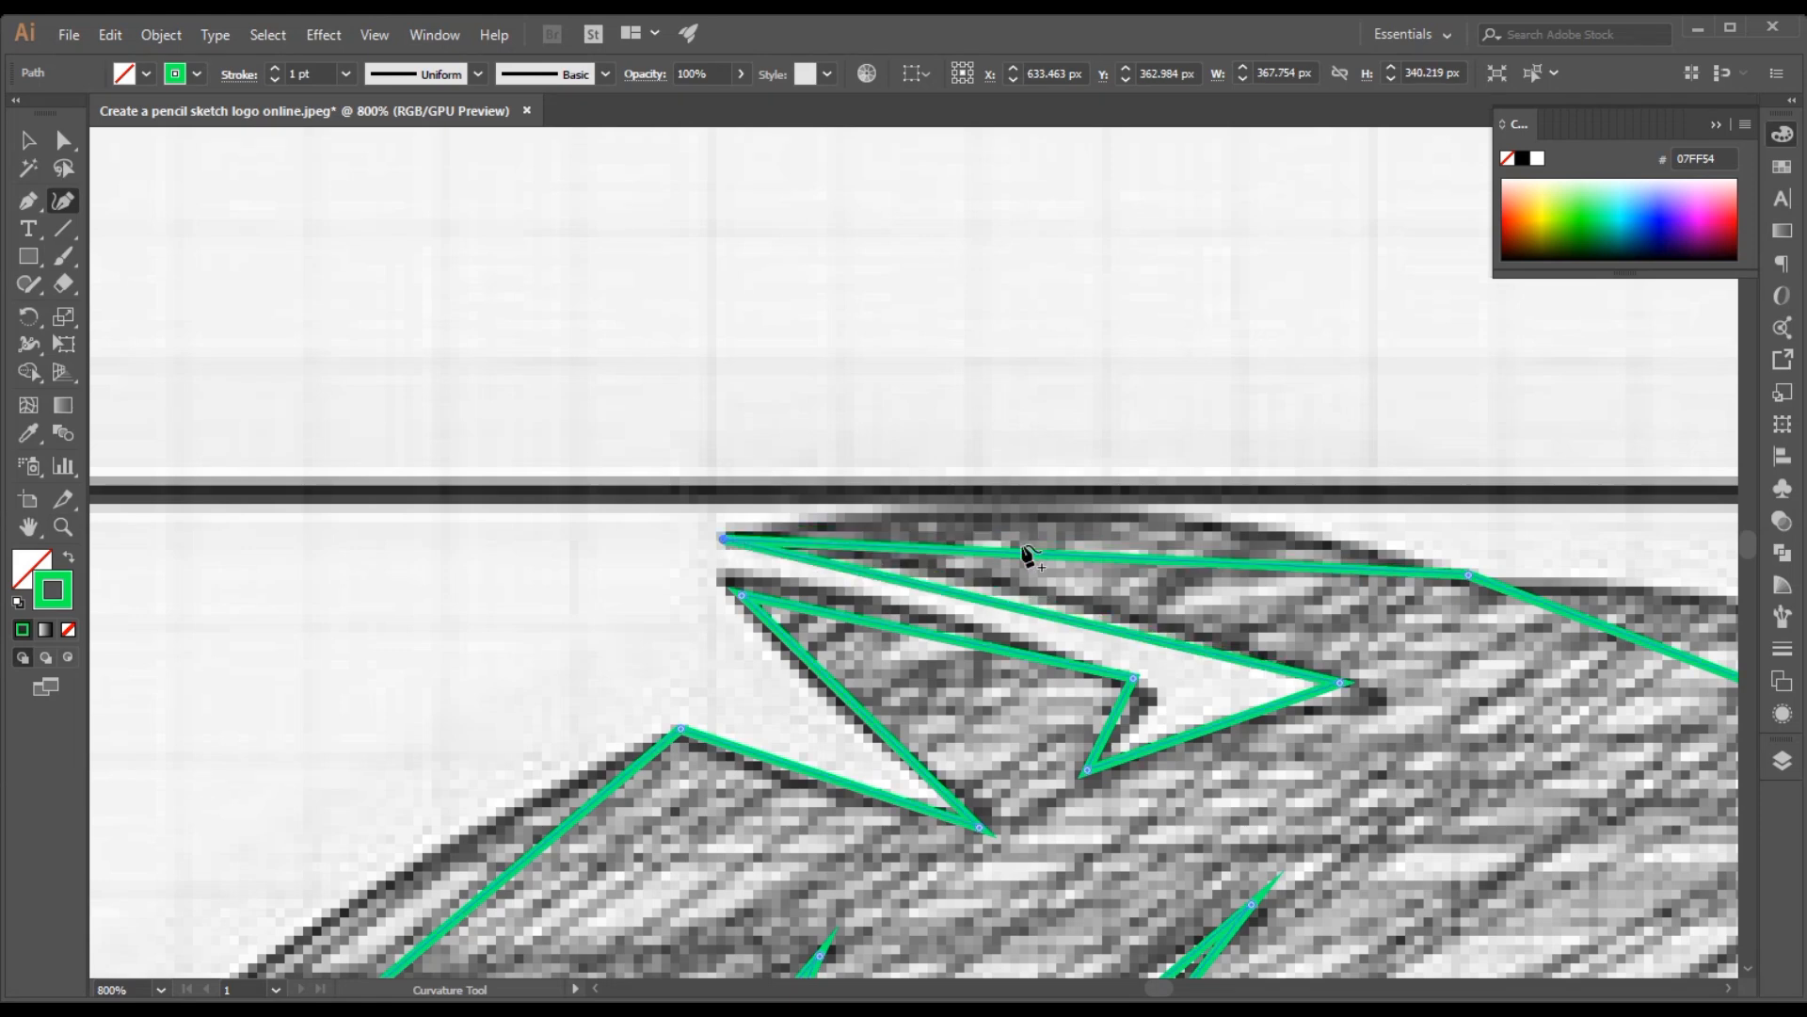
{"action": "left_click_drag", "start_coordinate": [1058, 554], "coordinate": [1087, 508]}
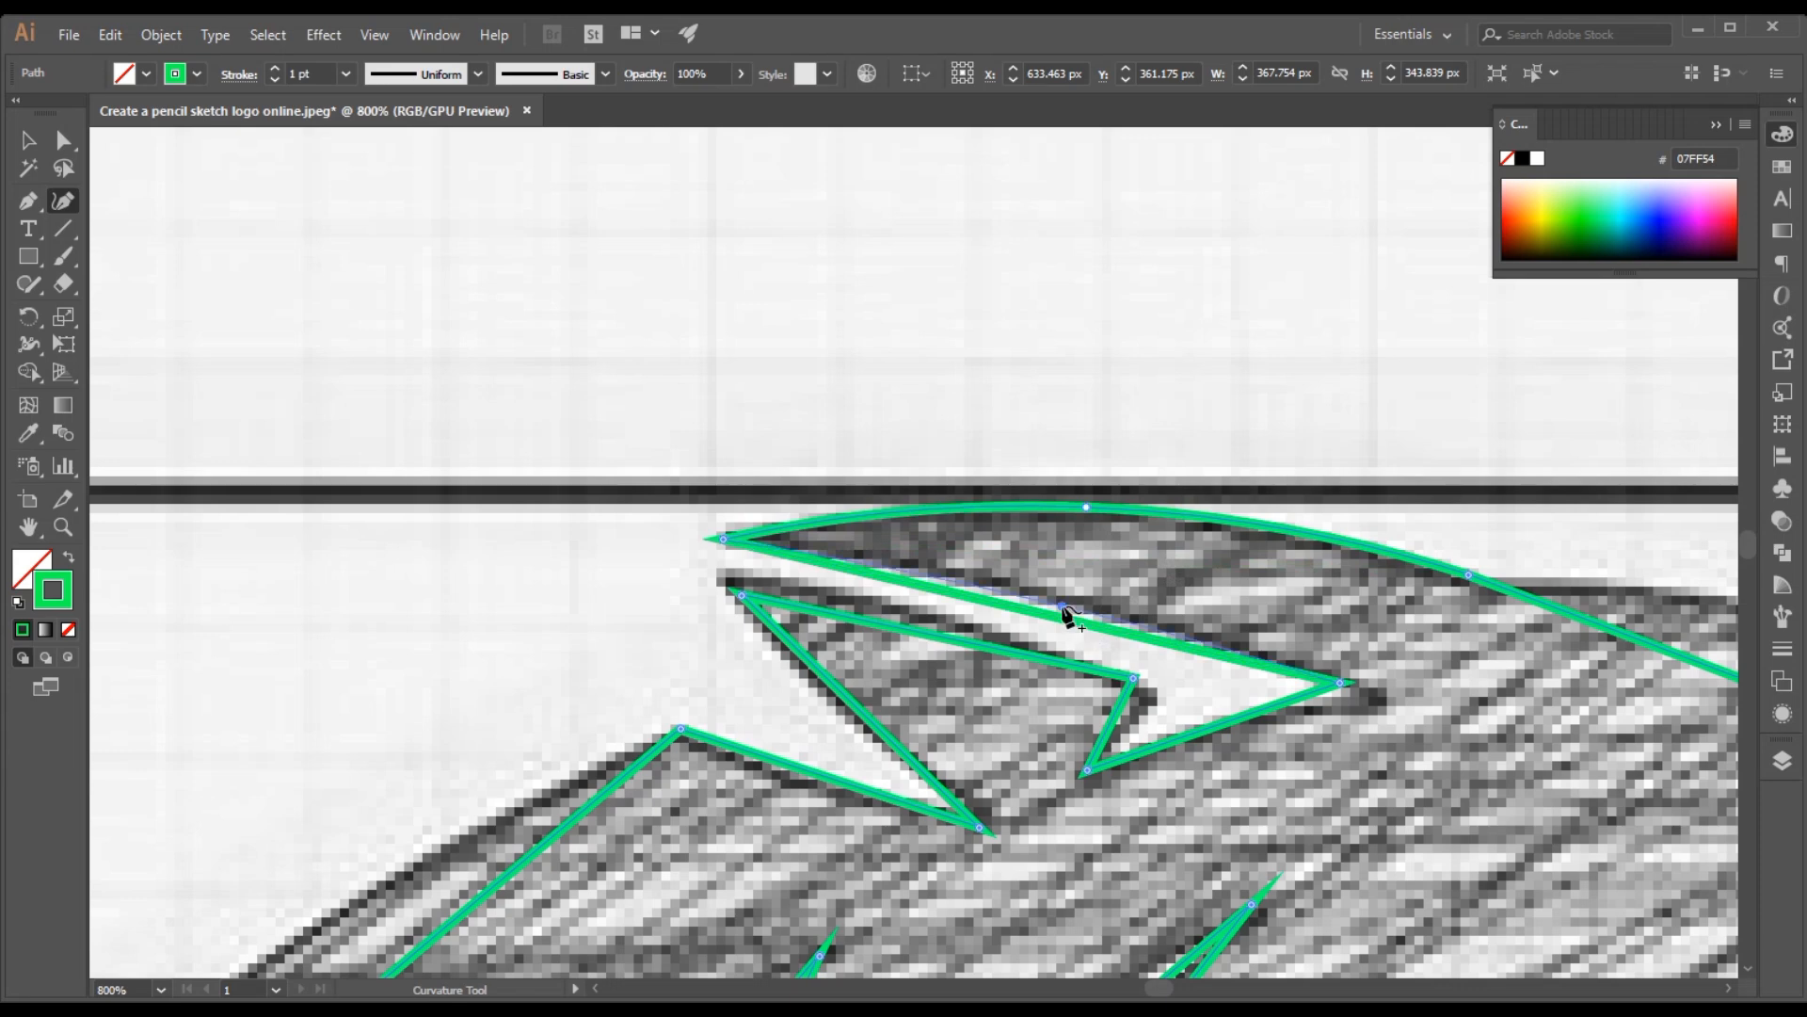
Curve the edges of the arrow-shaped notch below the crown and move its inner point and lower tip onto the sketch
{"action": "left_click_drag", "start_coordinate": [1064, 609], "coordinate": [1059, 602]}
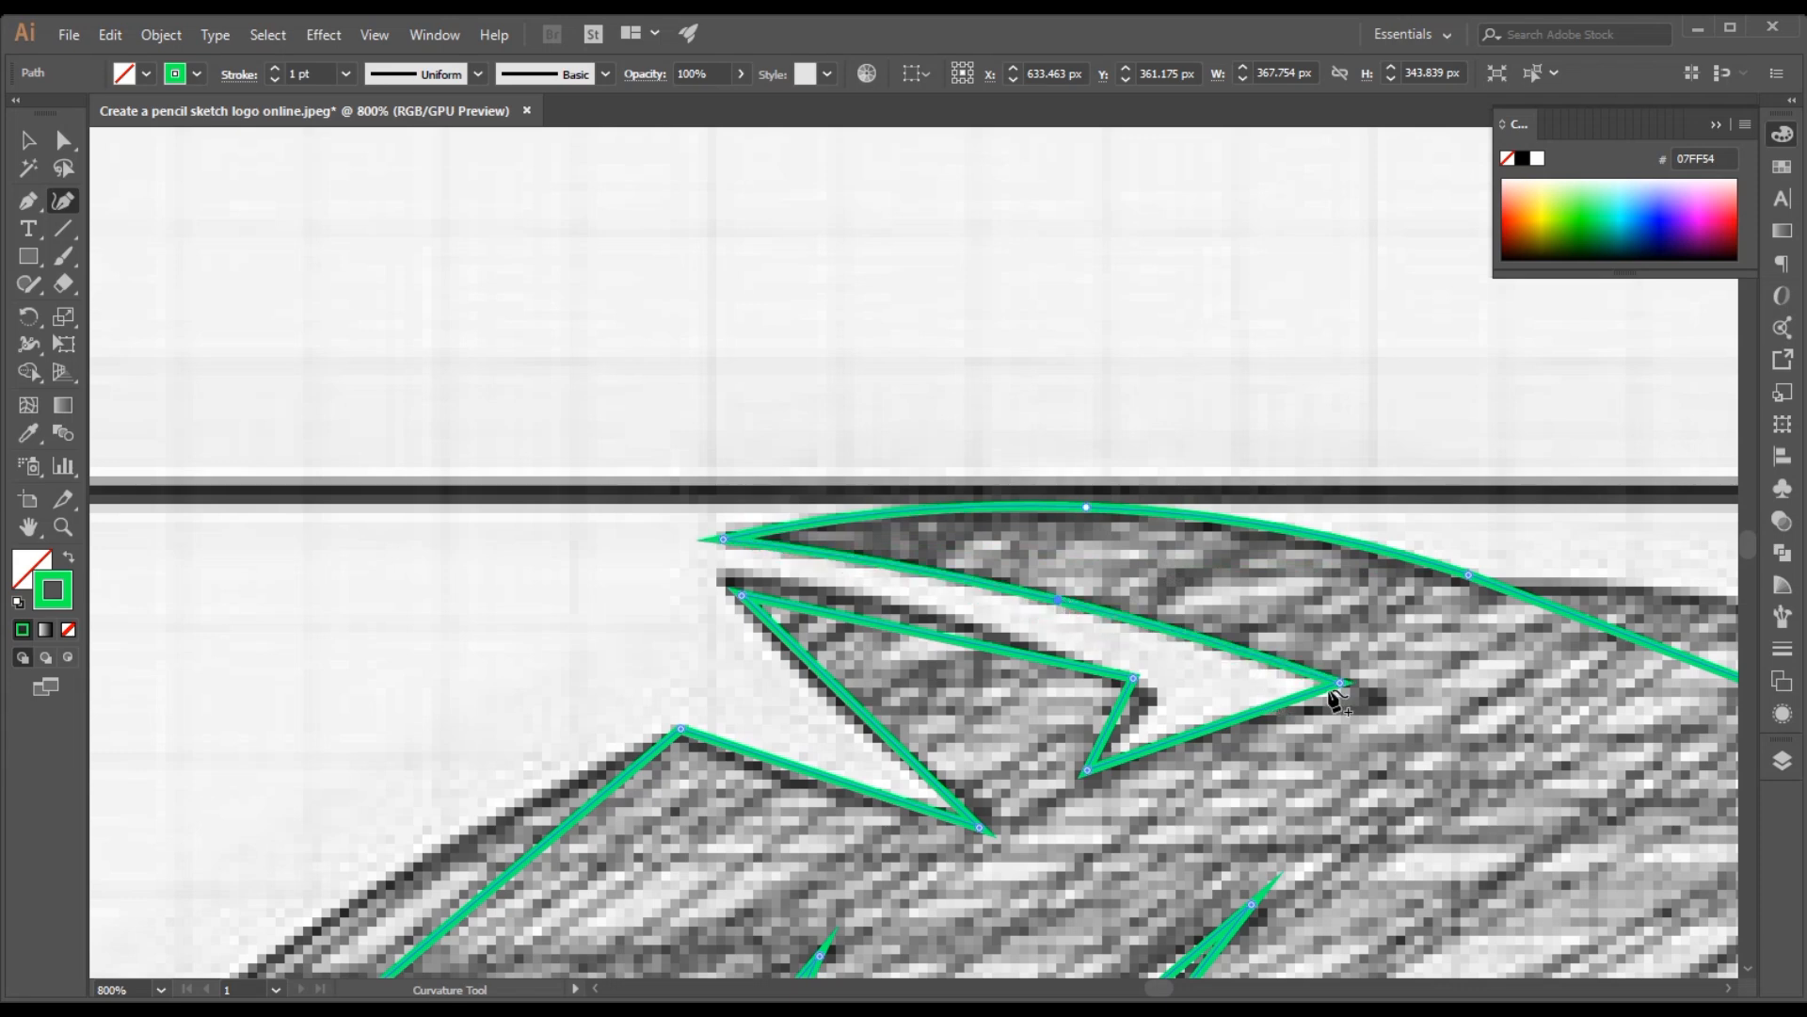
{"action": "left_click_drag", "start_coordinate": [1341, 683], "coordinate": [1376, 700]}
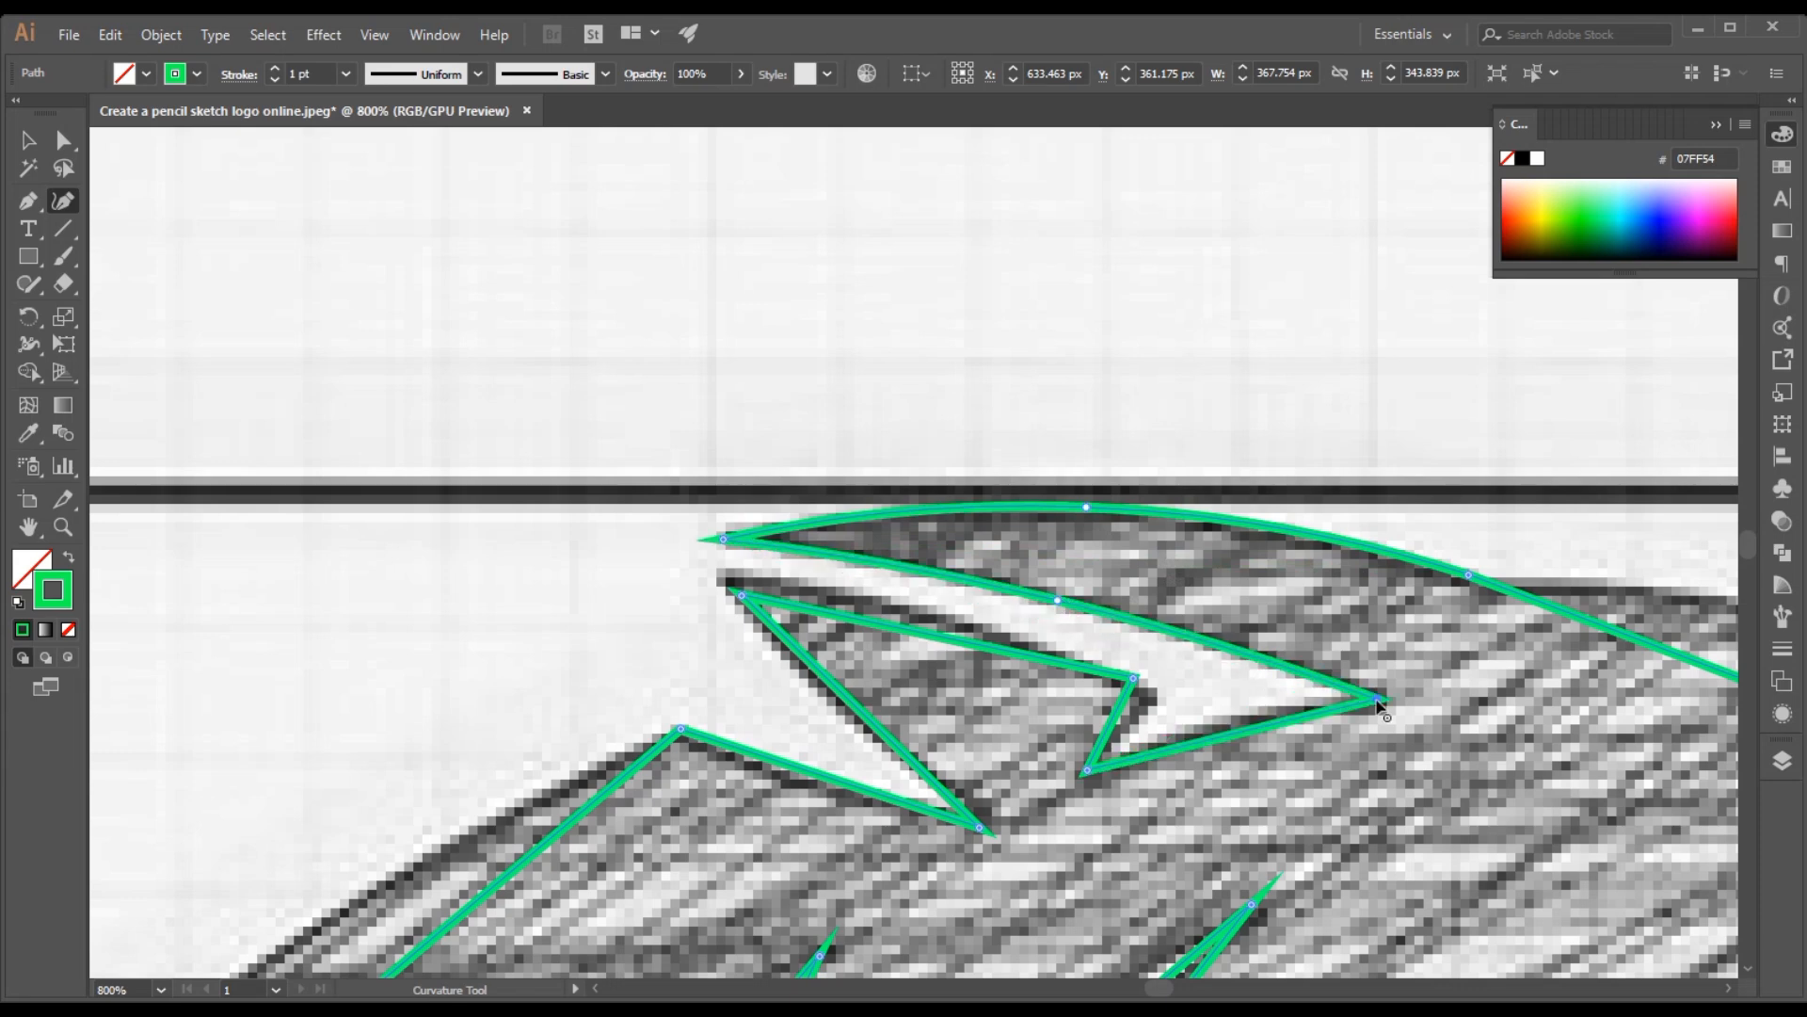
{"action": "left_click_drag", "start_coordinate": [1234, 735], "coordinate": [1232, 723]}
{"action": "left_click_drag", "start_coordinate": [1134, 678], "coordinate": [1127, 720]}
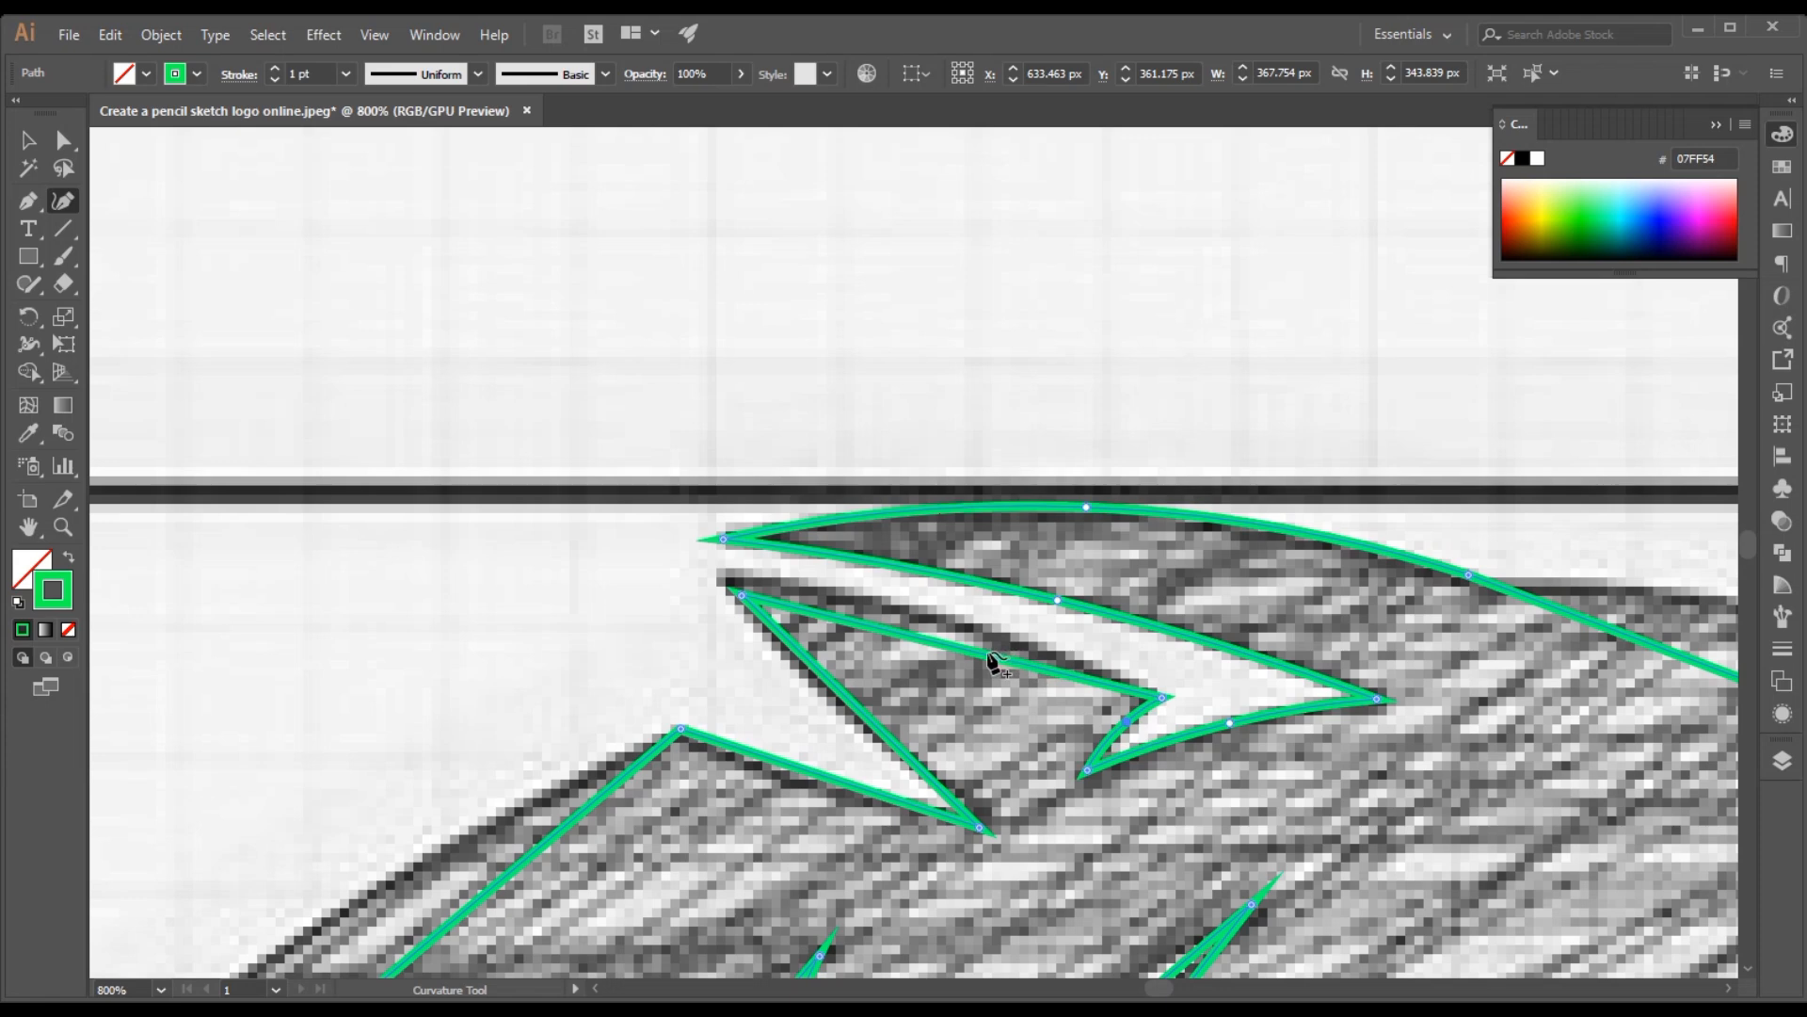
{"action": "left_click_drag", "start_coordinate": [960, 647], "coordinate": [955, 621]}
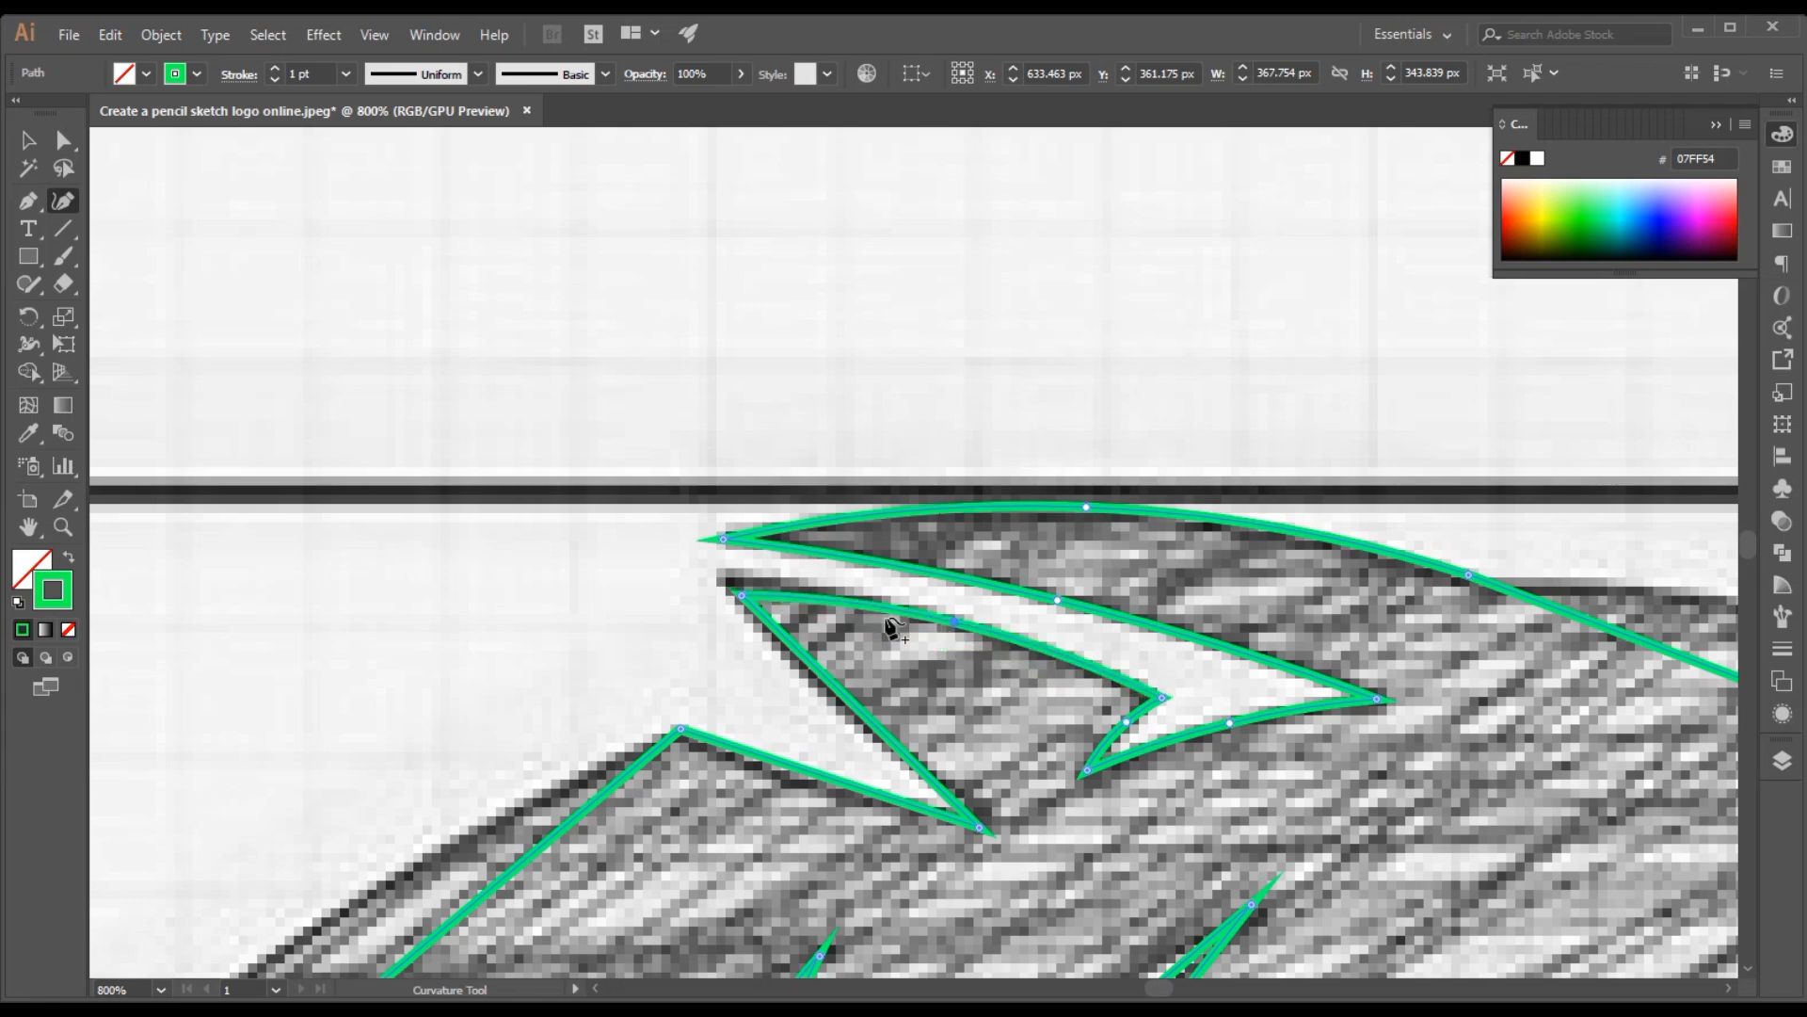
{"action": "left_click_drag", "start_coordinate": [743, 596], "coordinate": [726, 578]}
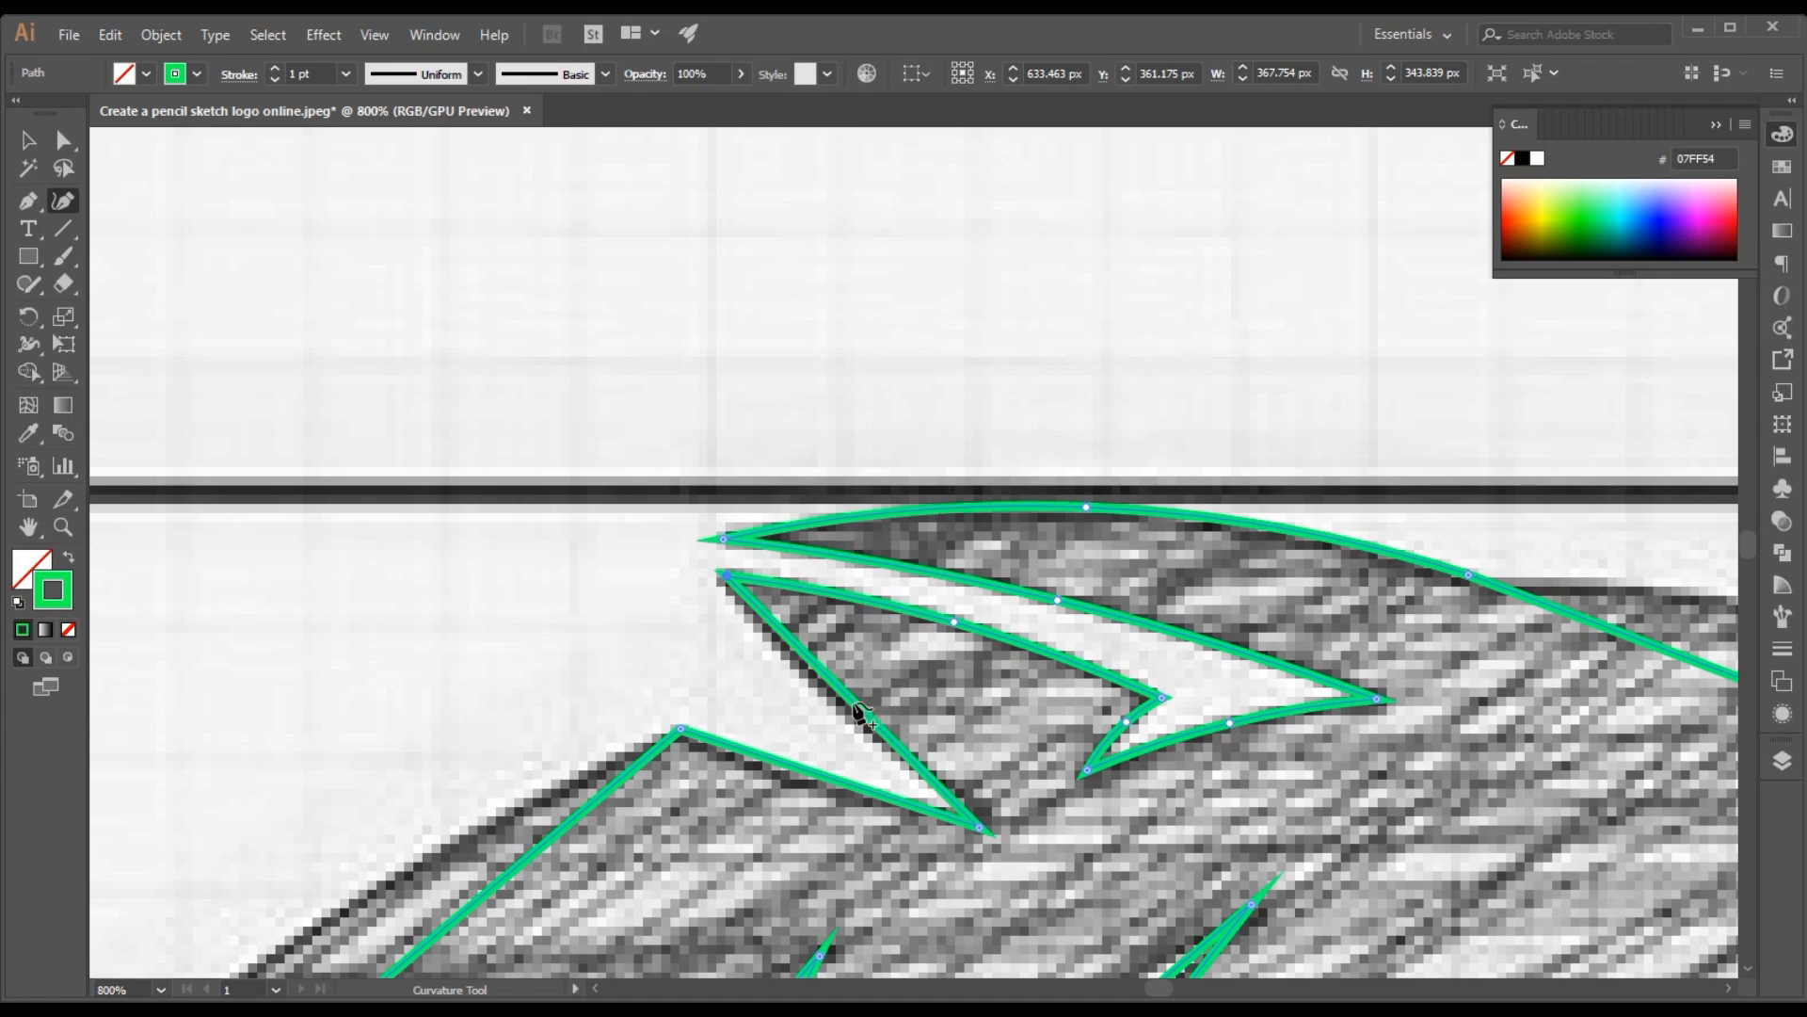
Curve both edges of the open notch behind the crown spike and align the spike's tip and the notch's inner corner with the sketch
{"action": "left_click_drag", "start_coordinate": [844, 713], "coordinate": [834, 700]}
{"action": "left_click_drag", "start_coordinate": [729, 575], "coordinate": [726, 572]}
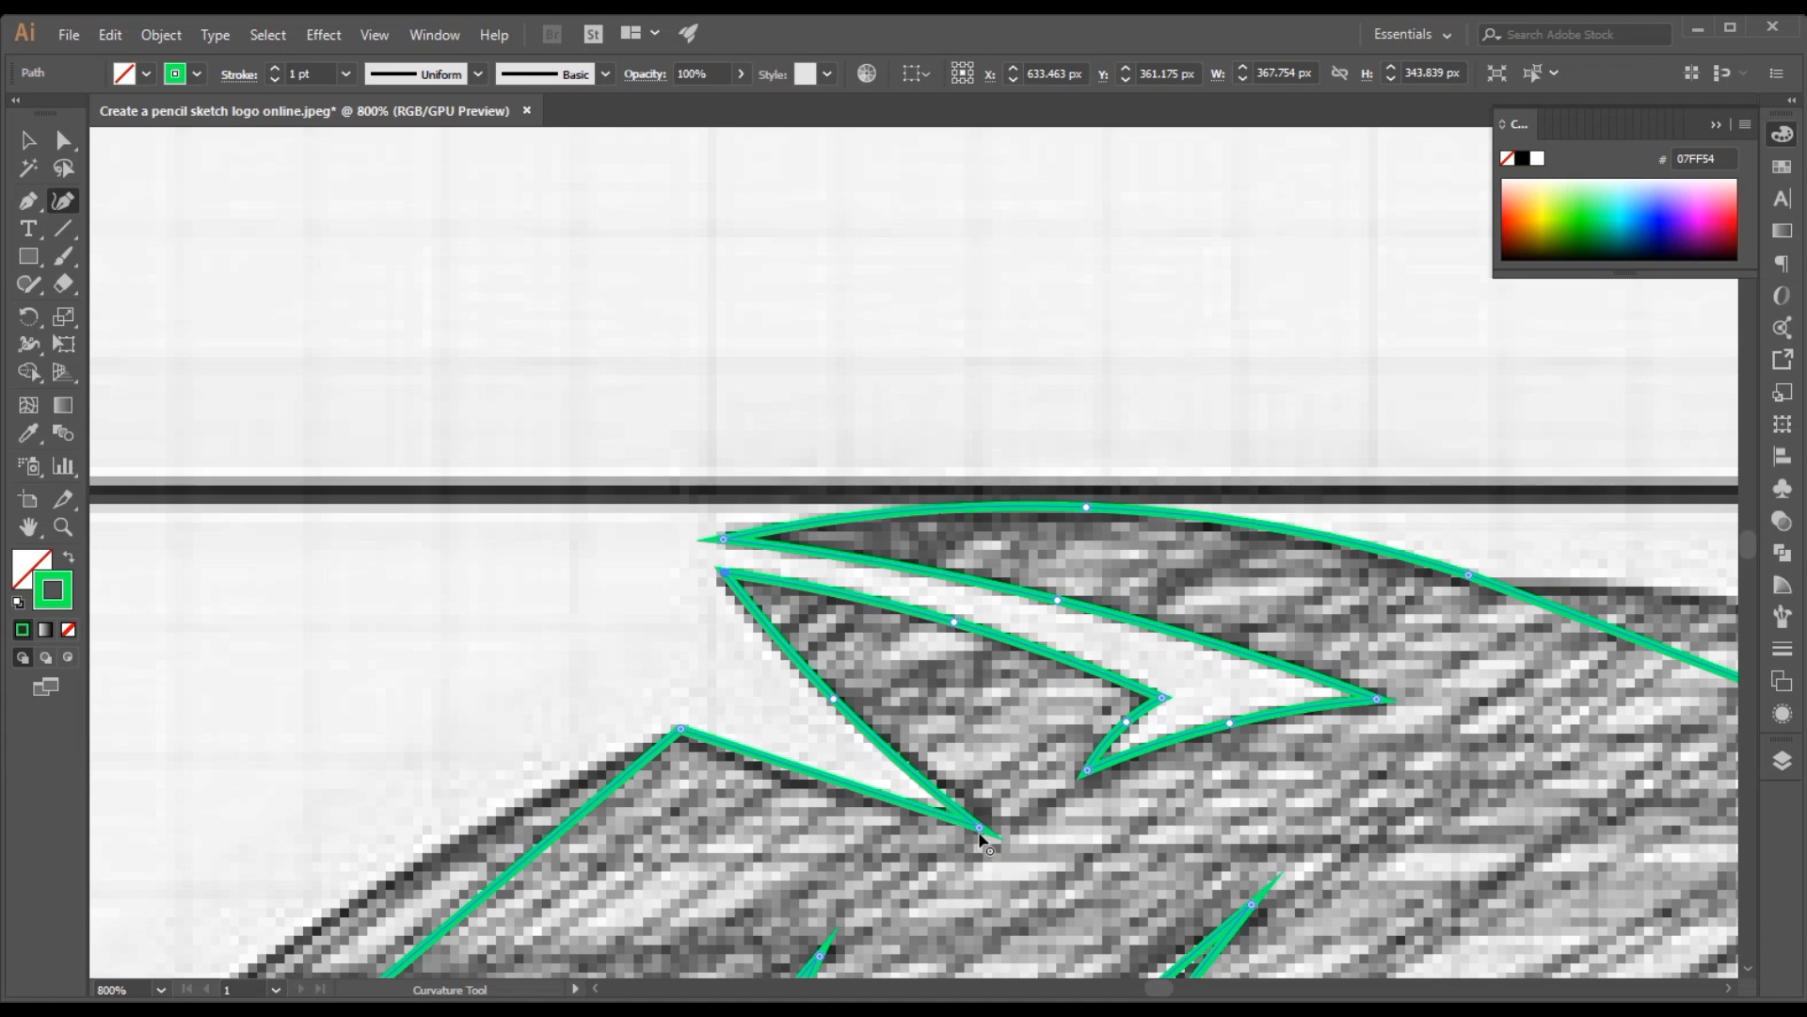
{"action": "left_click_drag", "start_coordinate": [979, 831], "coordinate": [968, 812]}
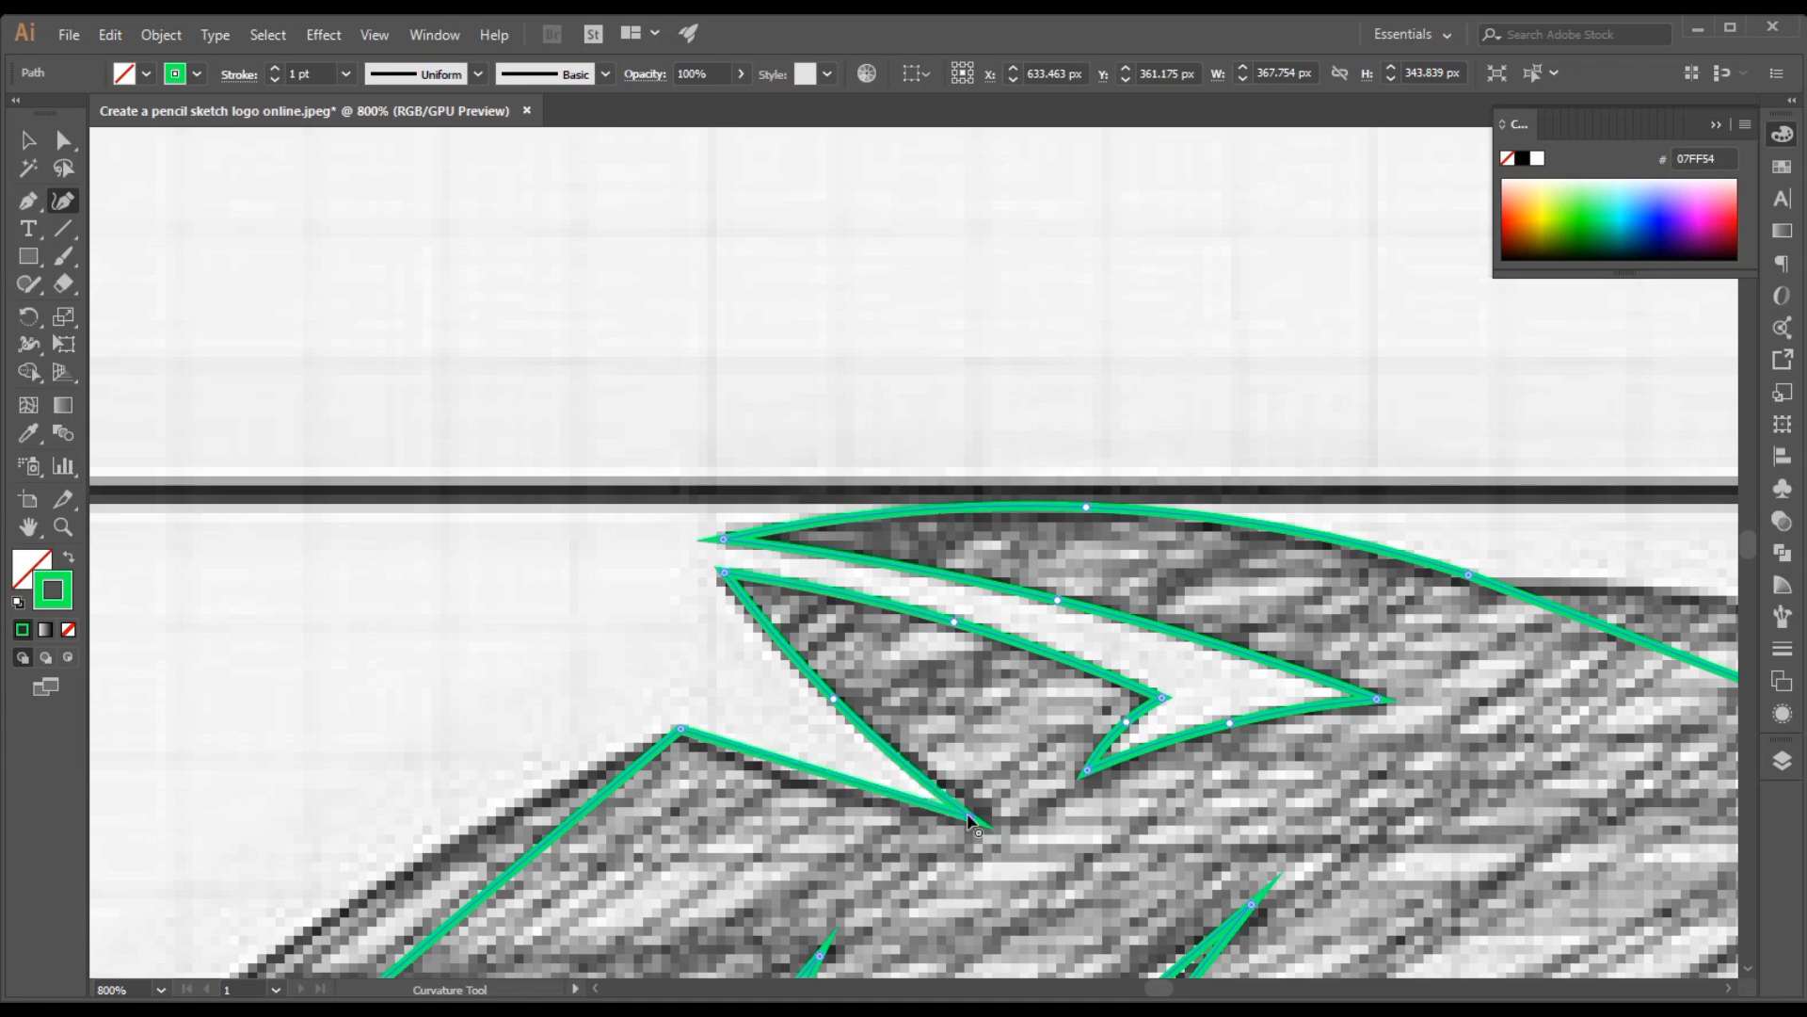
{"action": "left_click_drag", "start_coordinate": [794, 763], "coordinate": [797, 772]}
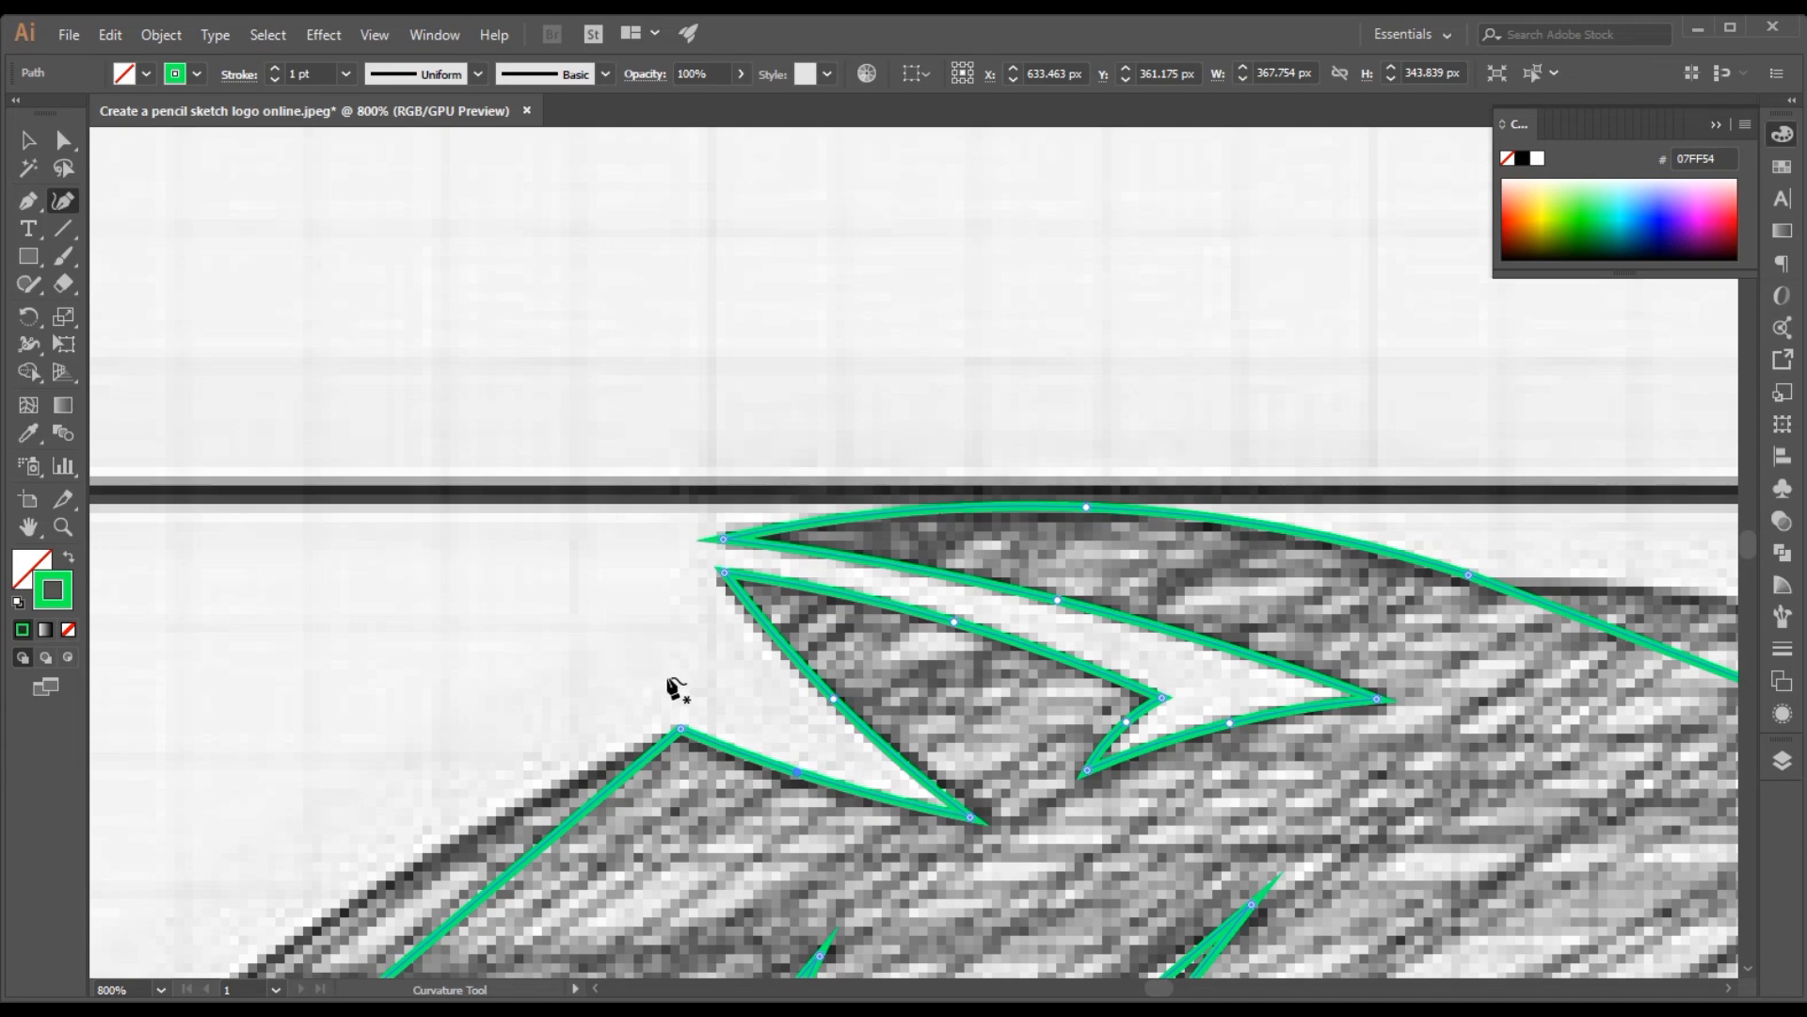
Bend the long outer segment along the back of the mane outward to match the sketched arc
{"action": "scroll", "coordinate": [659, 673], "scroll_direction": "down", "scroll_amount": 5}
{"action": "scroll", "coordinate": [655, 640], "scroll_direction": "down", "scroll_amount": 1}
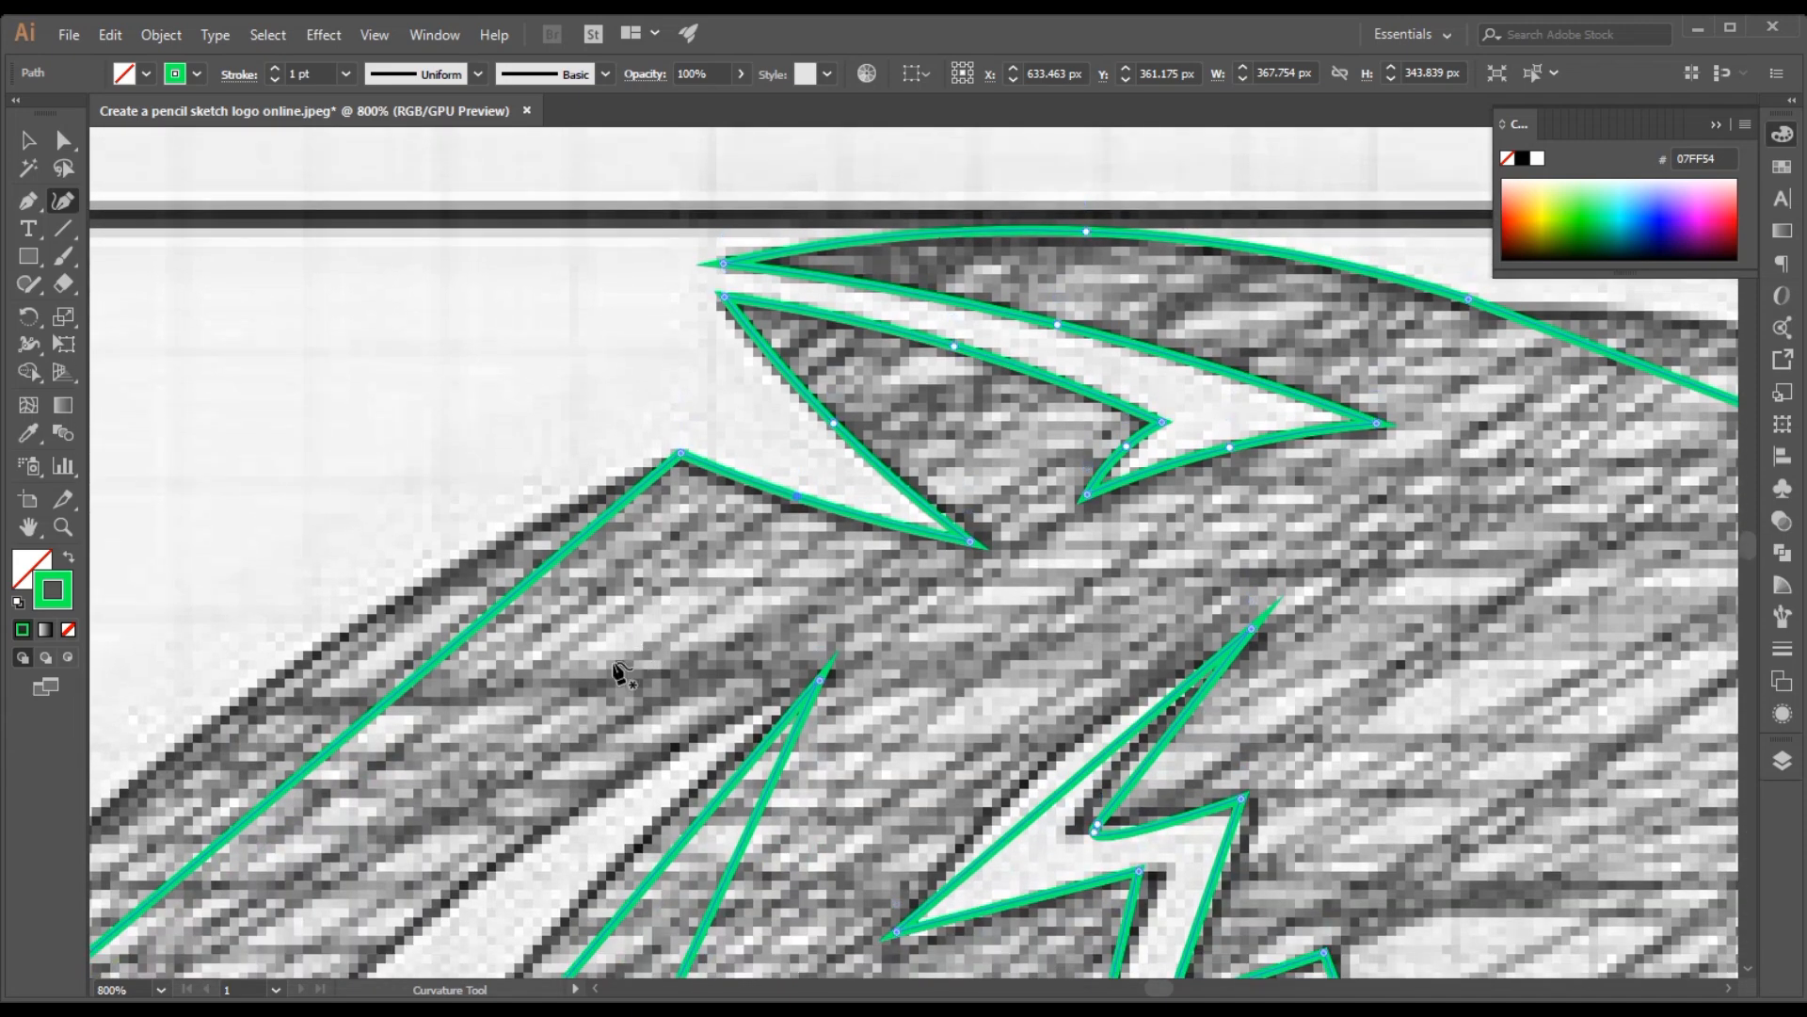
{"action": "left_click_drag", "start_coordinate": [593, 679], "coordinate": [1001, 426]}
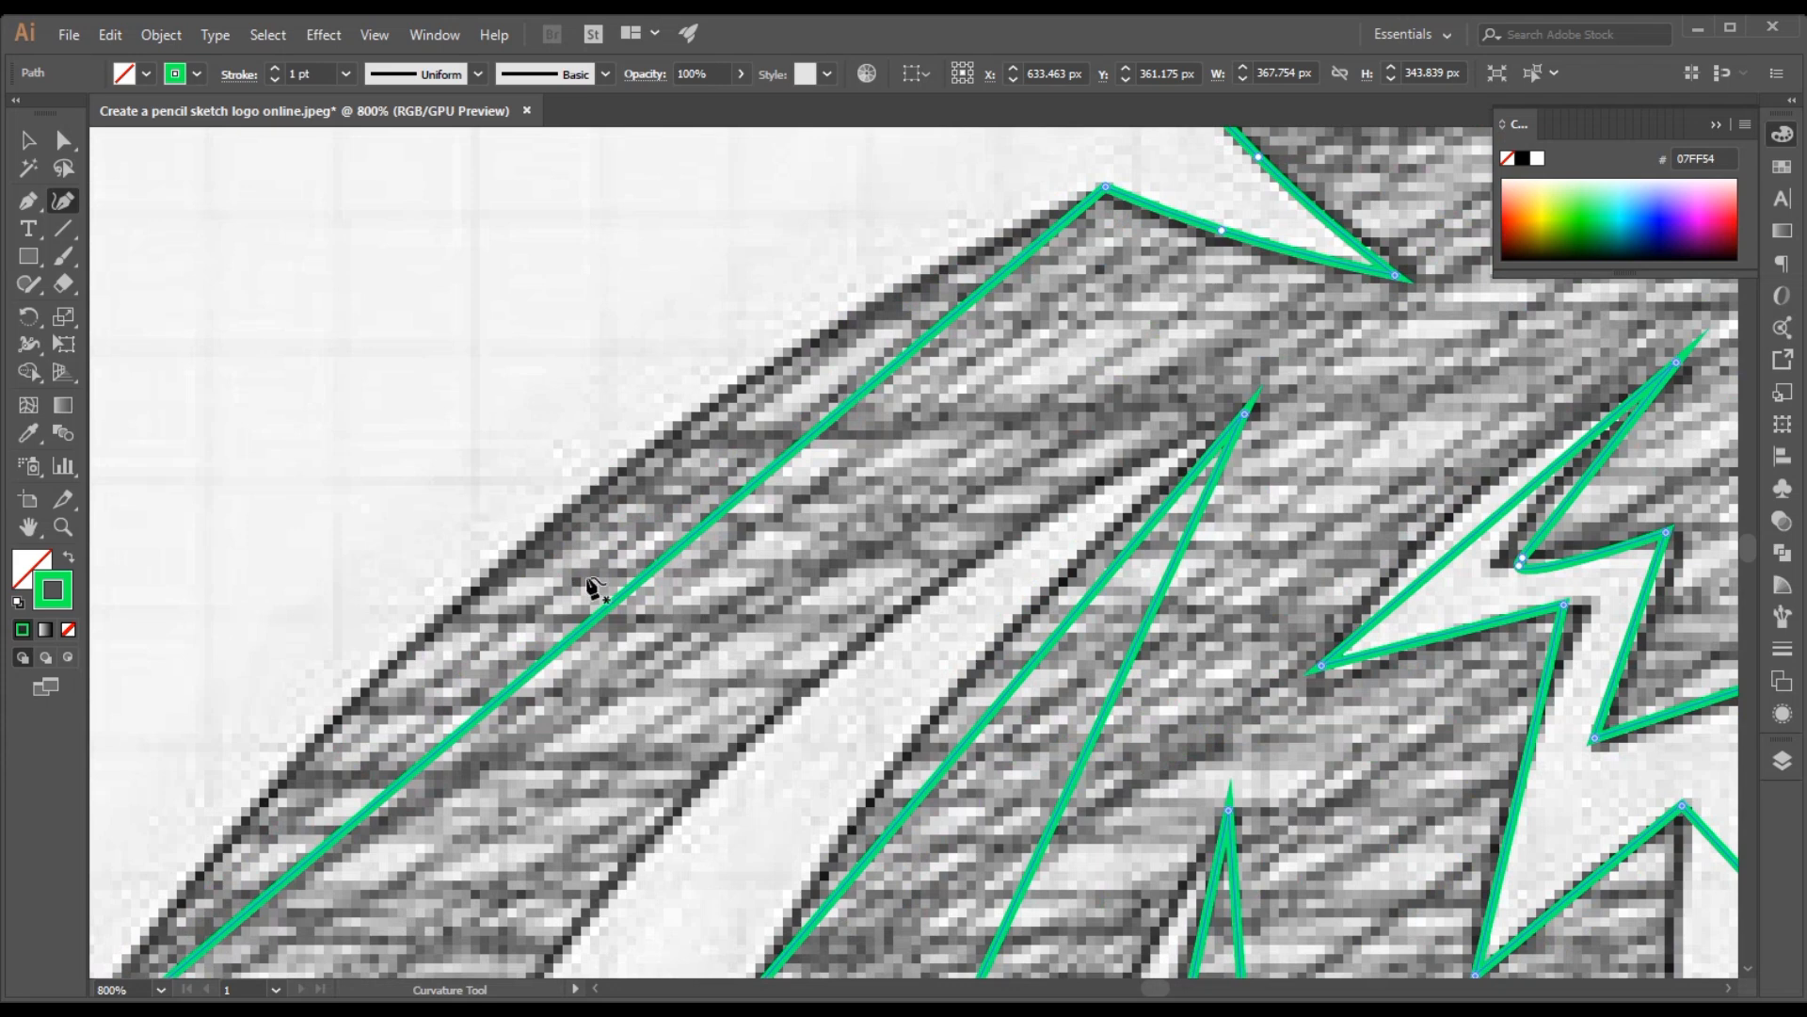
{"action": "left_click_drag", "start_coordinate": [607, 624], "coordinate": [549, 541]}
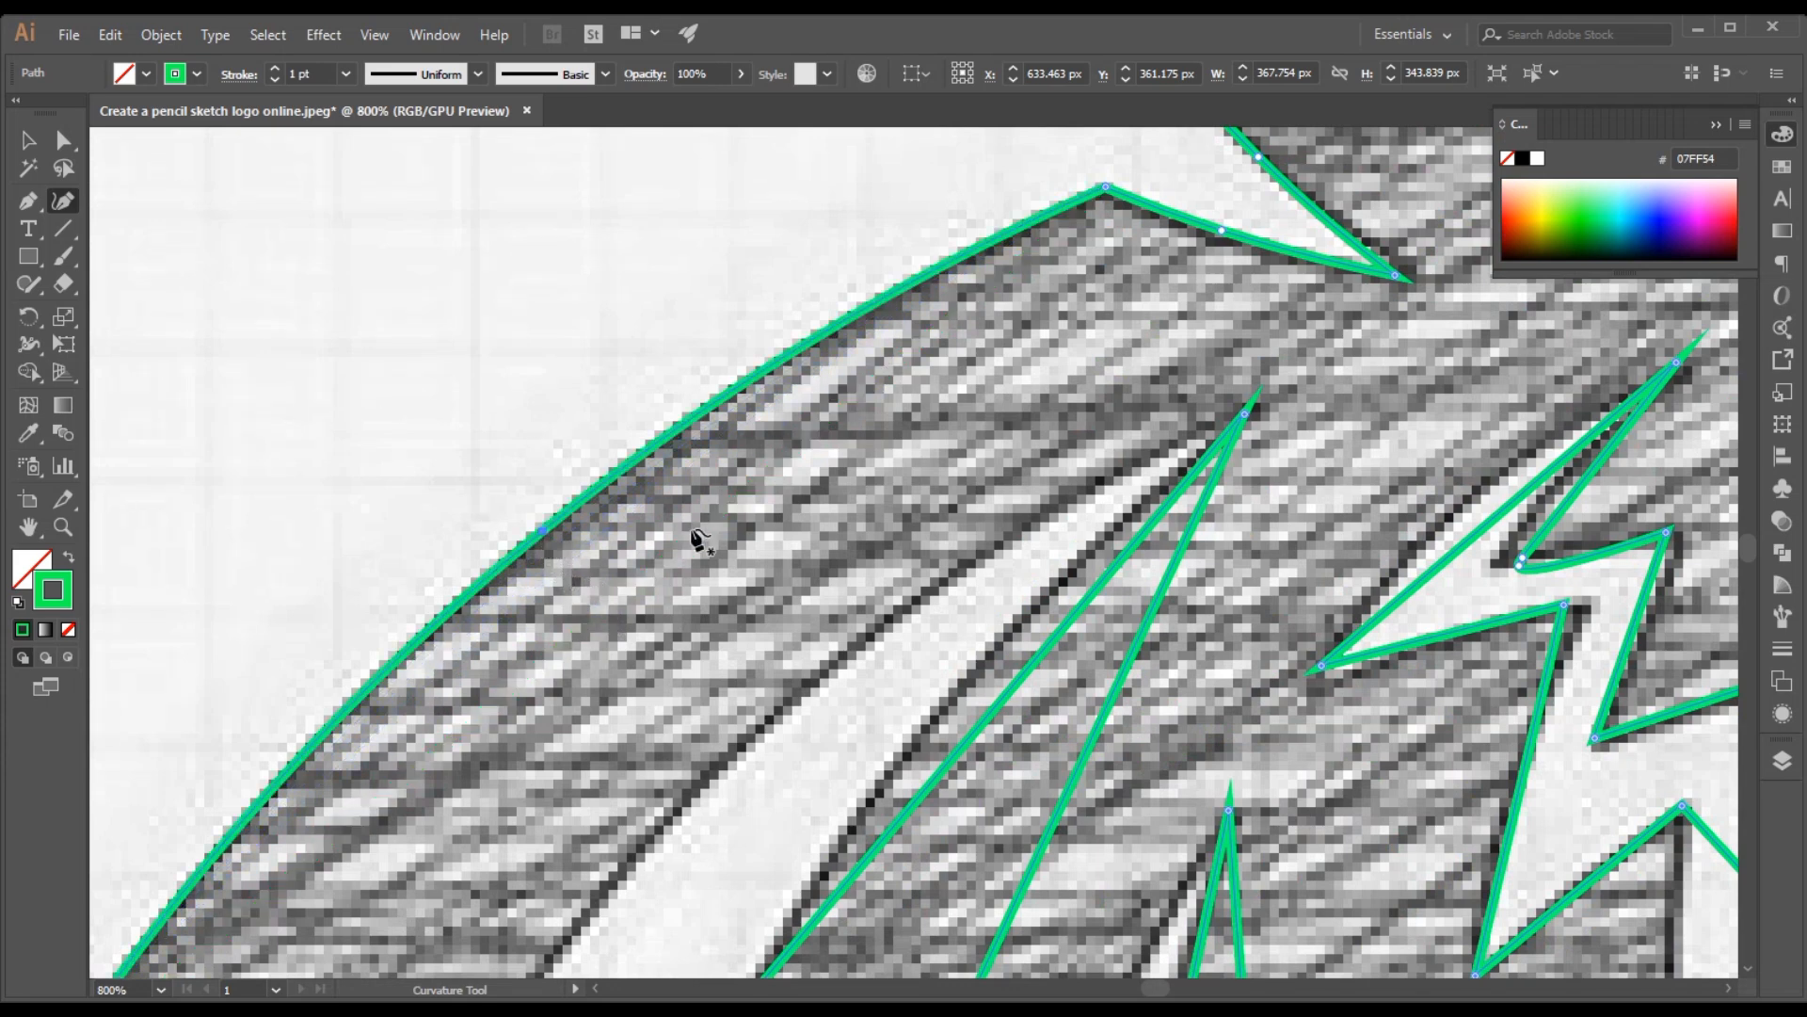
Bend the outer edge of the rearmost mane strand outward and nudge the strand's bottom tip onto the sketch
{"action": "left_click_drag", "start_coordinate": [701, 541], "coordinate": [1069, 32]}
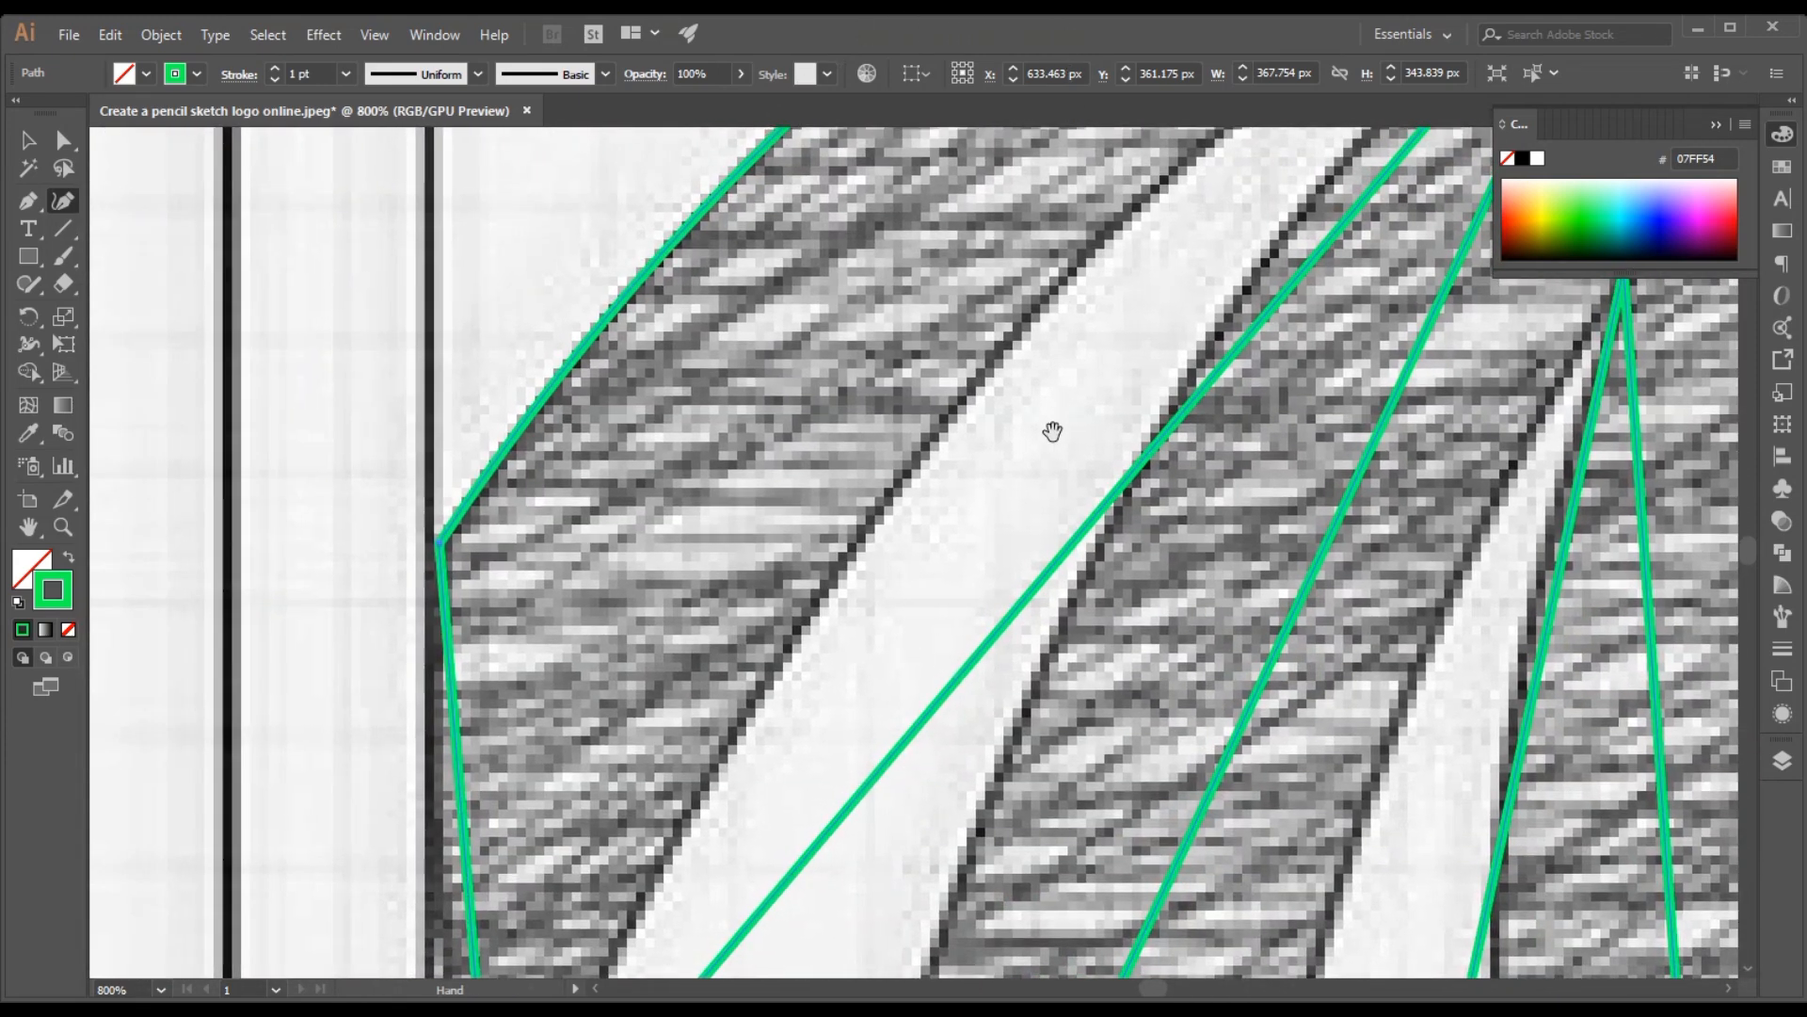
{"action": "left_click_drag", "start_coordinate": [1049, 427], "coordinate": [1040, 178]}
{"action": "left_click_drag", "start_coordinate": [908, 457], "coordinate": [1005, 345]}
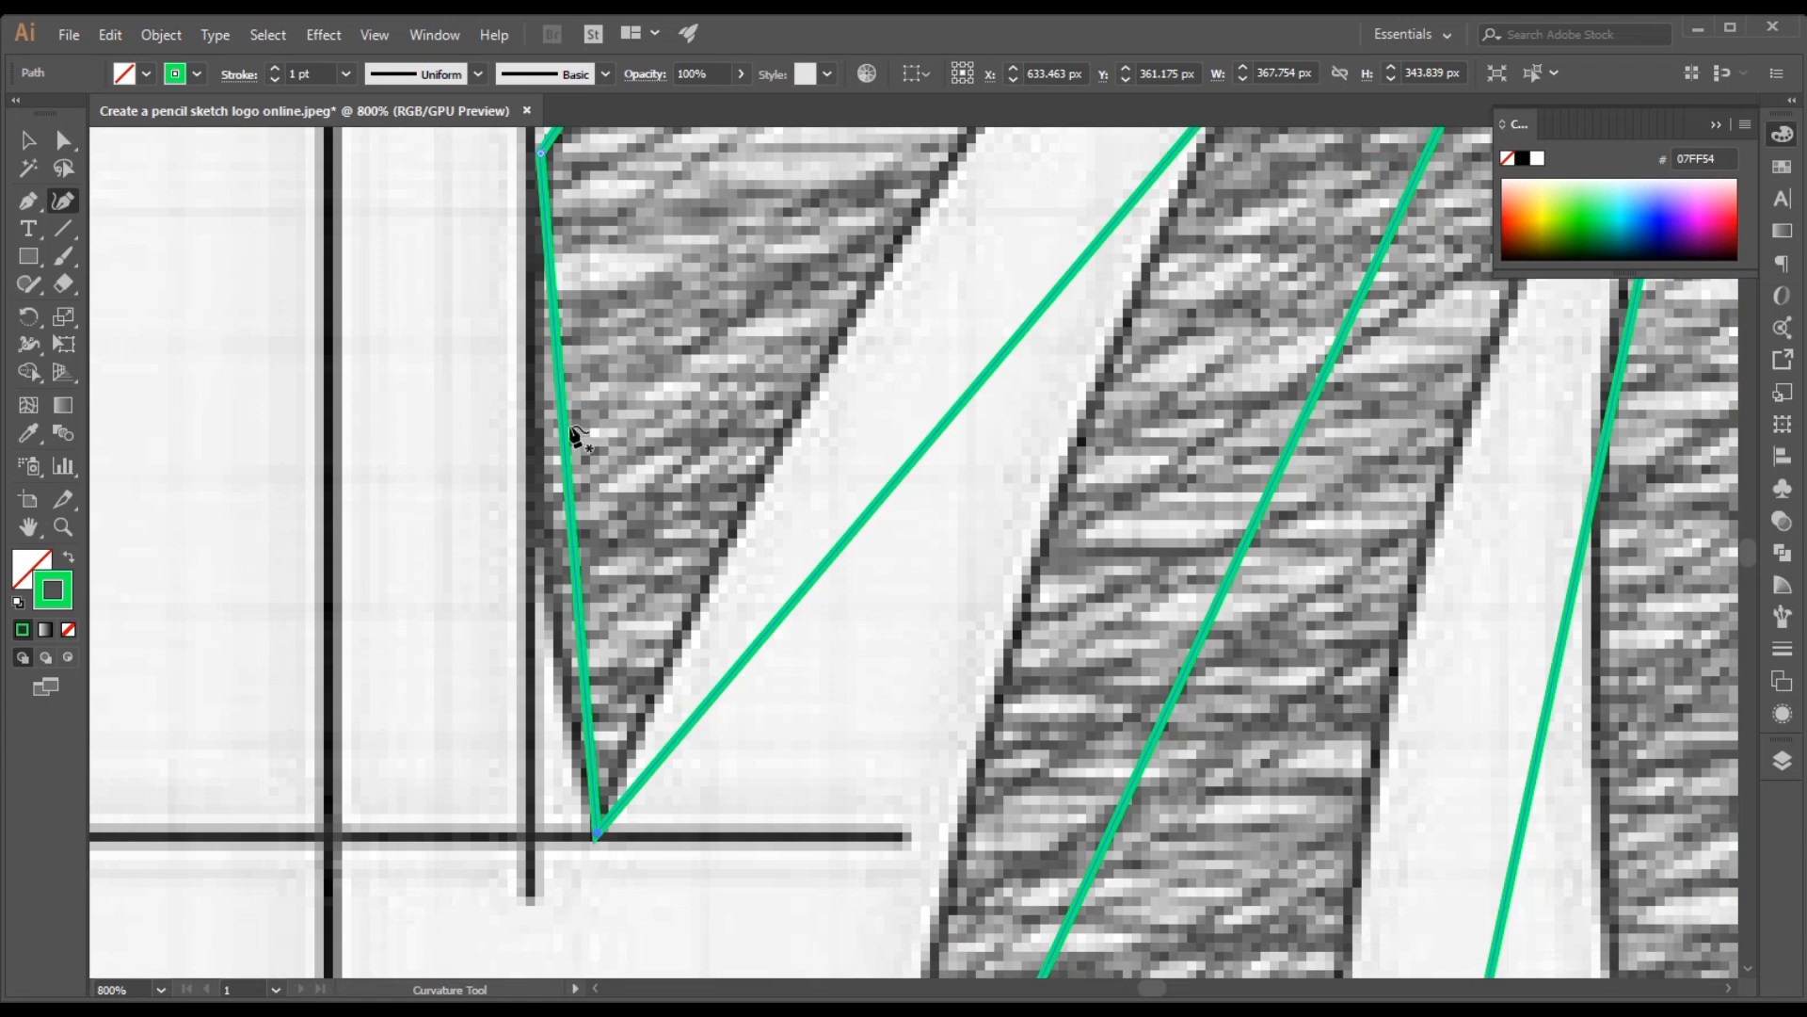
{"action": "left_click_drag", "start_coordinate": [569, 435], "coordinate": [530, 459]}
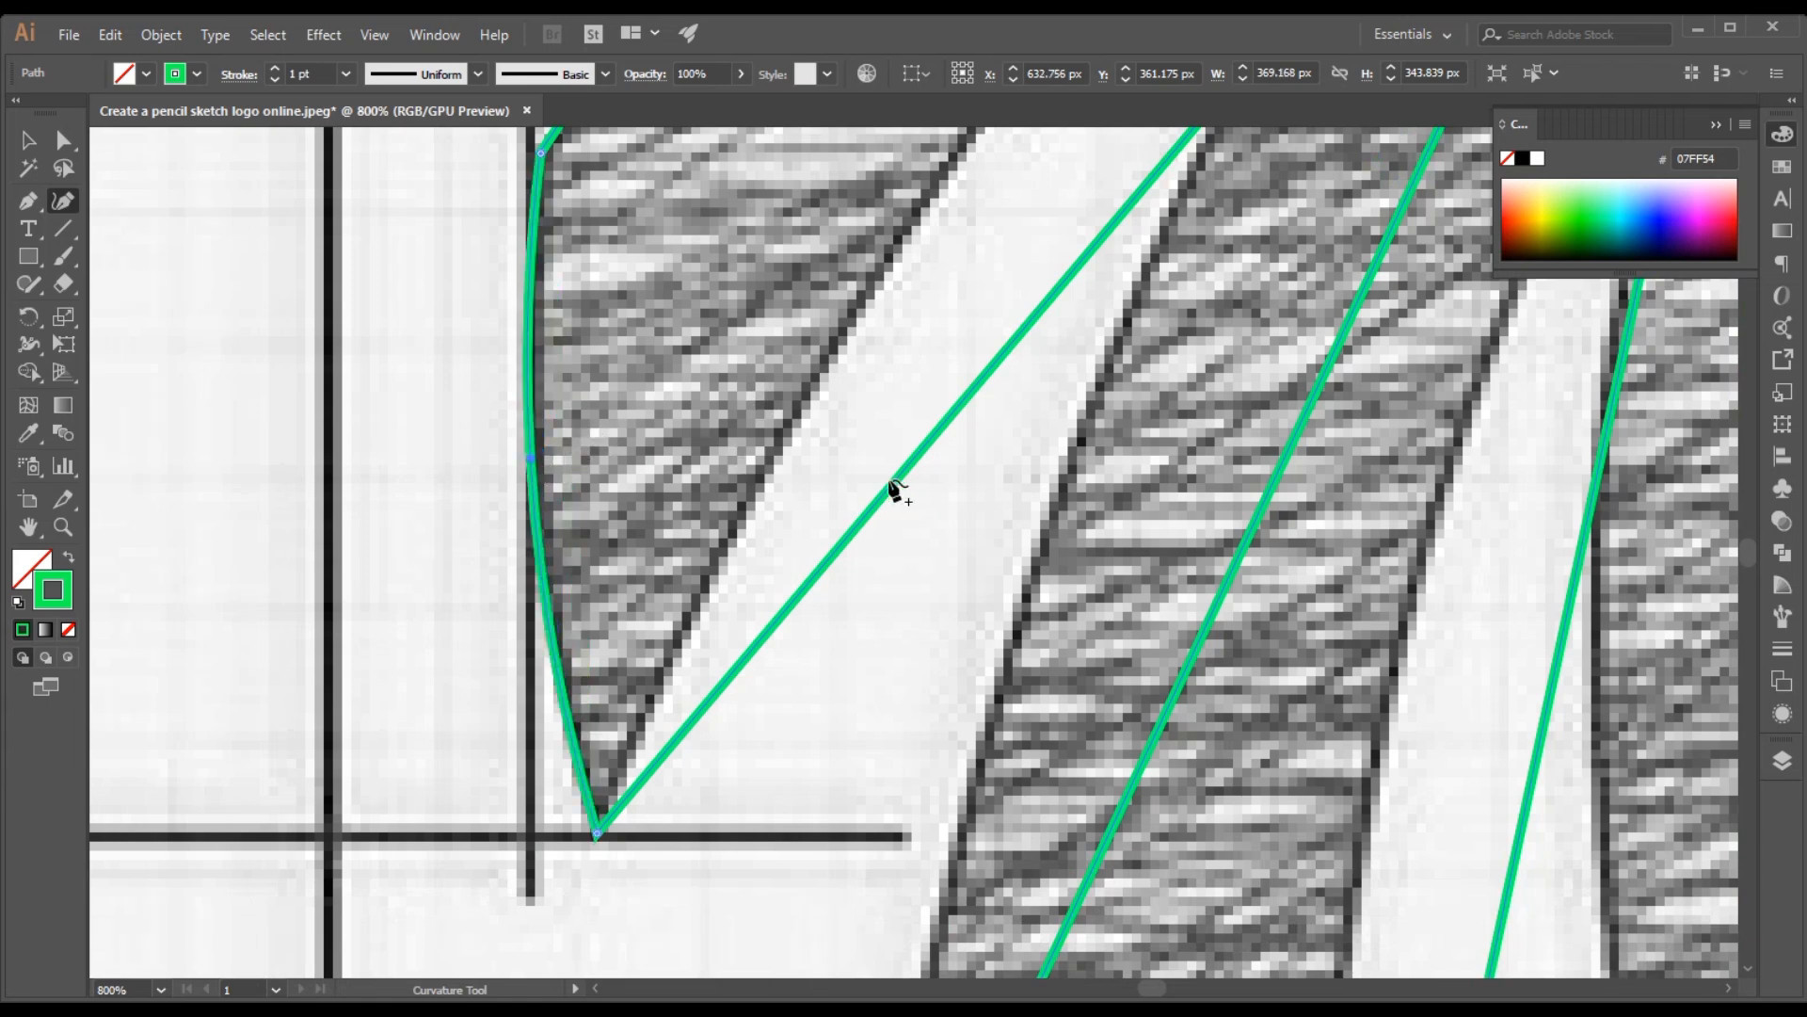
{"action": "key", "text": "space"}
{"action": "left_click_drag", "start_coordinate": [959, 442], "coordinate": [940, 482]}
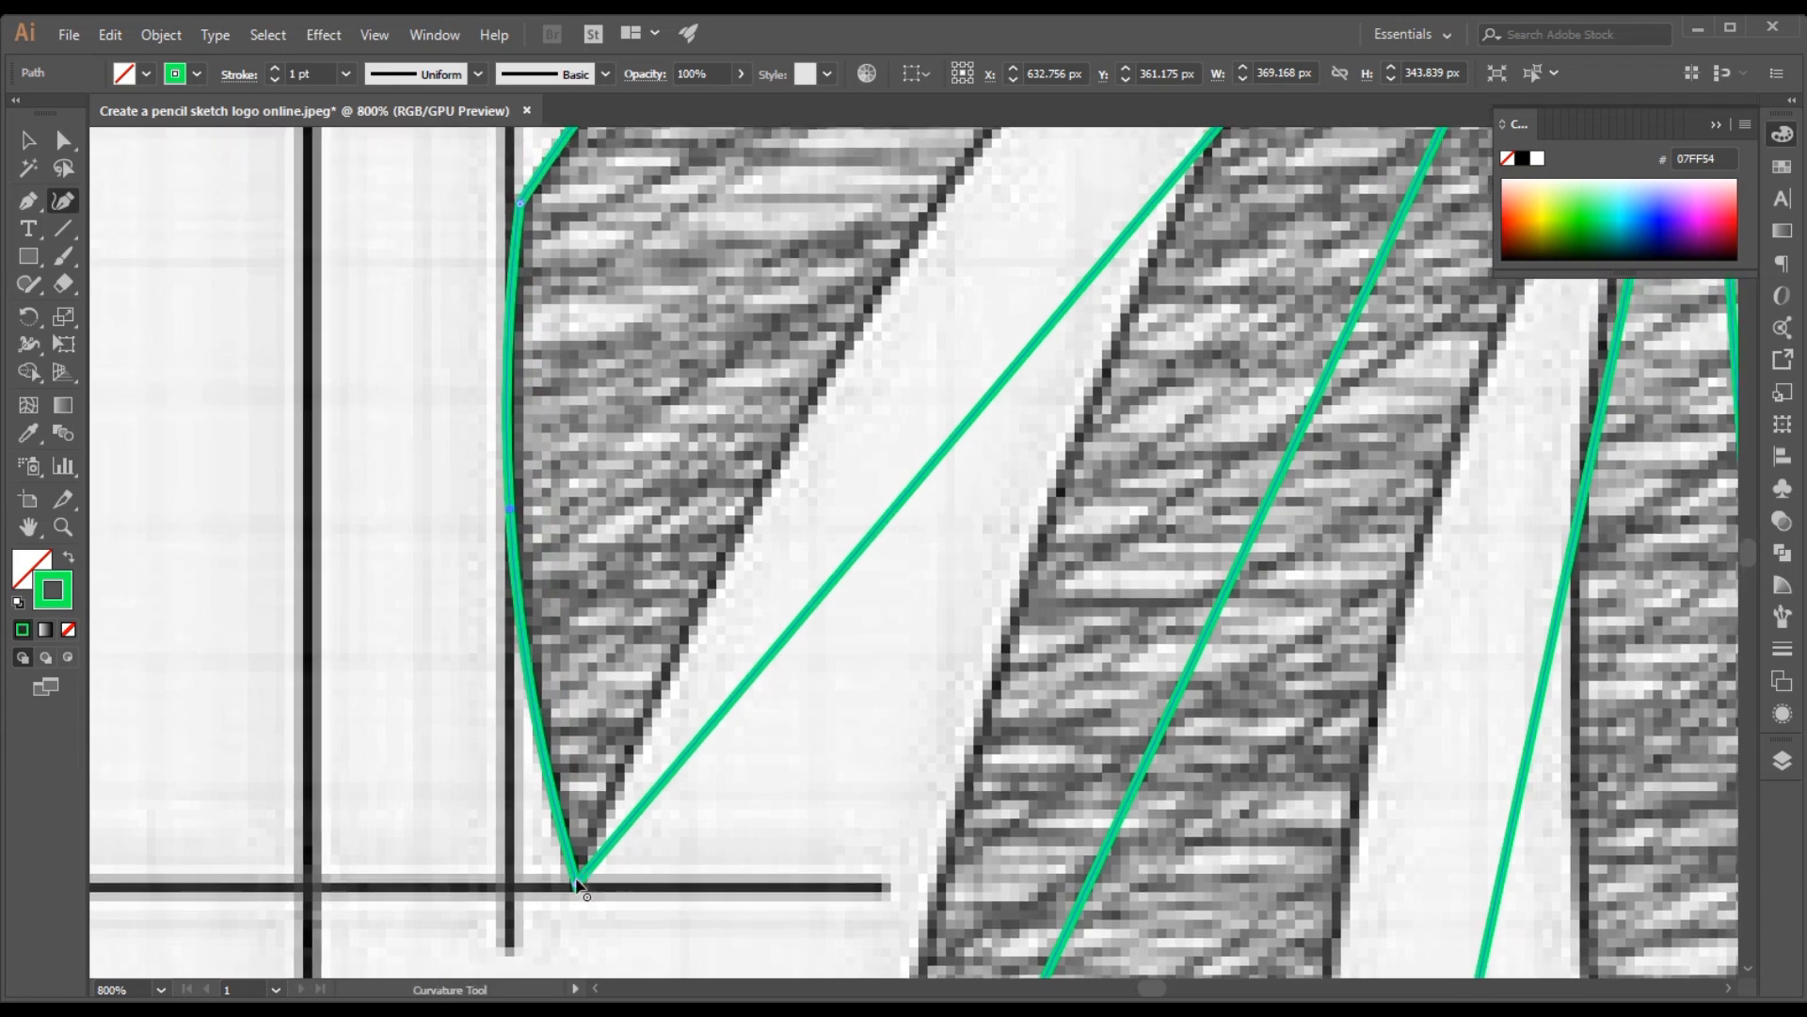
{"action": "left_click_drag", "start_coordinate": [576, 880], "coordinate": [571, 885]}
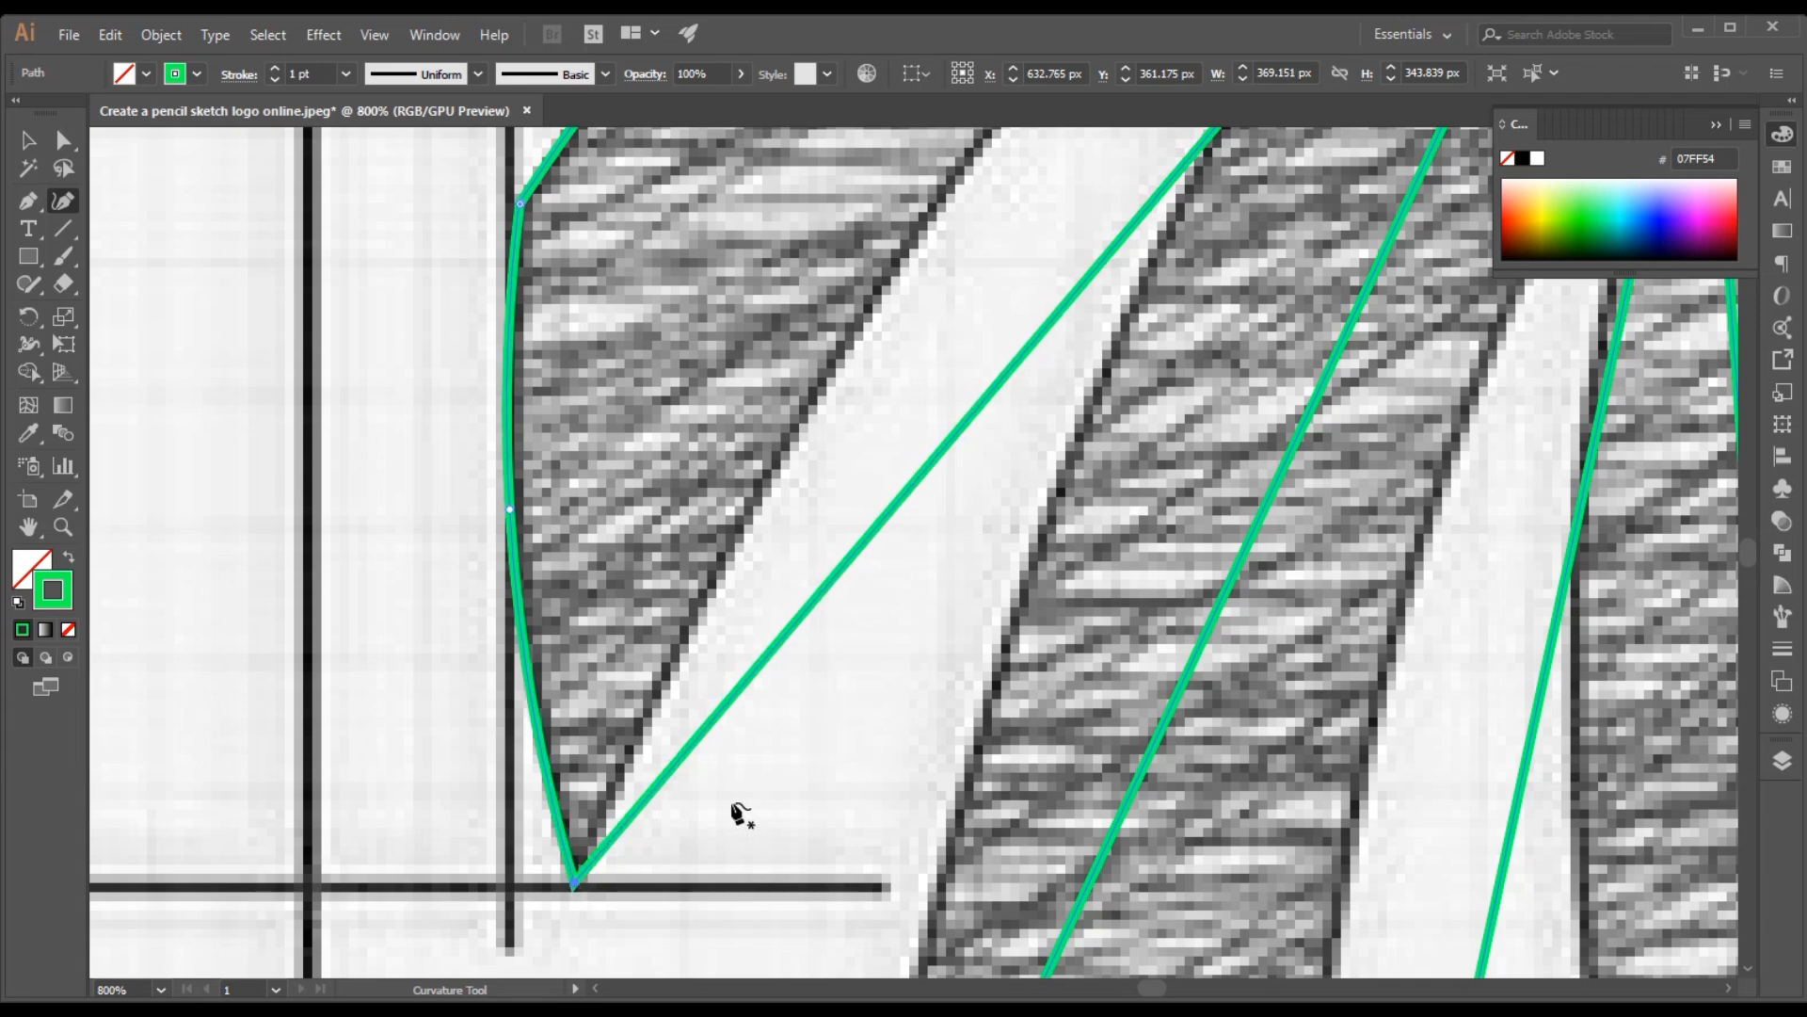
Curve both edges of the gap between the two rearmost mane strands and move the gap's top point onto the sketch
{"action": "key", "text": "space"}
{"action": "left_click_drag", "start_coordinate": [841, 694], "coordinate": [461, 702]}
{"action": "left_click_drag", "start_coordinate": [571, 816], "coordinate": [548, 812]}
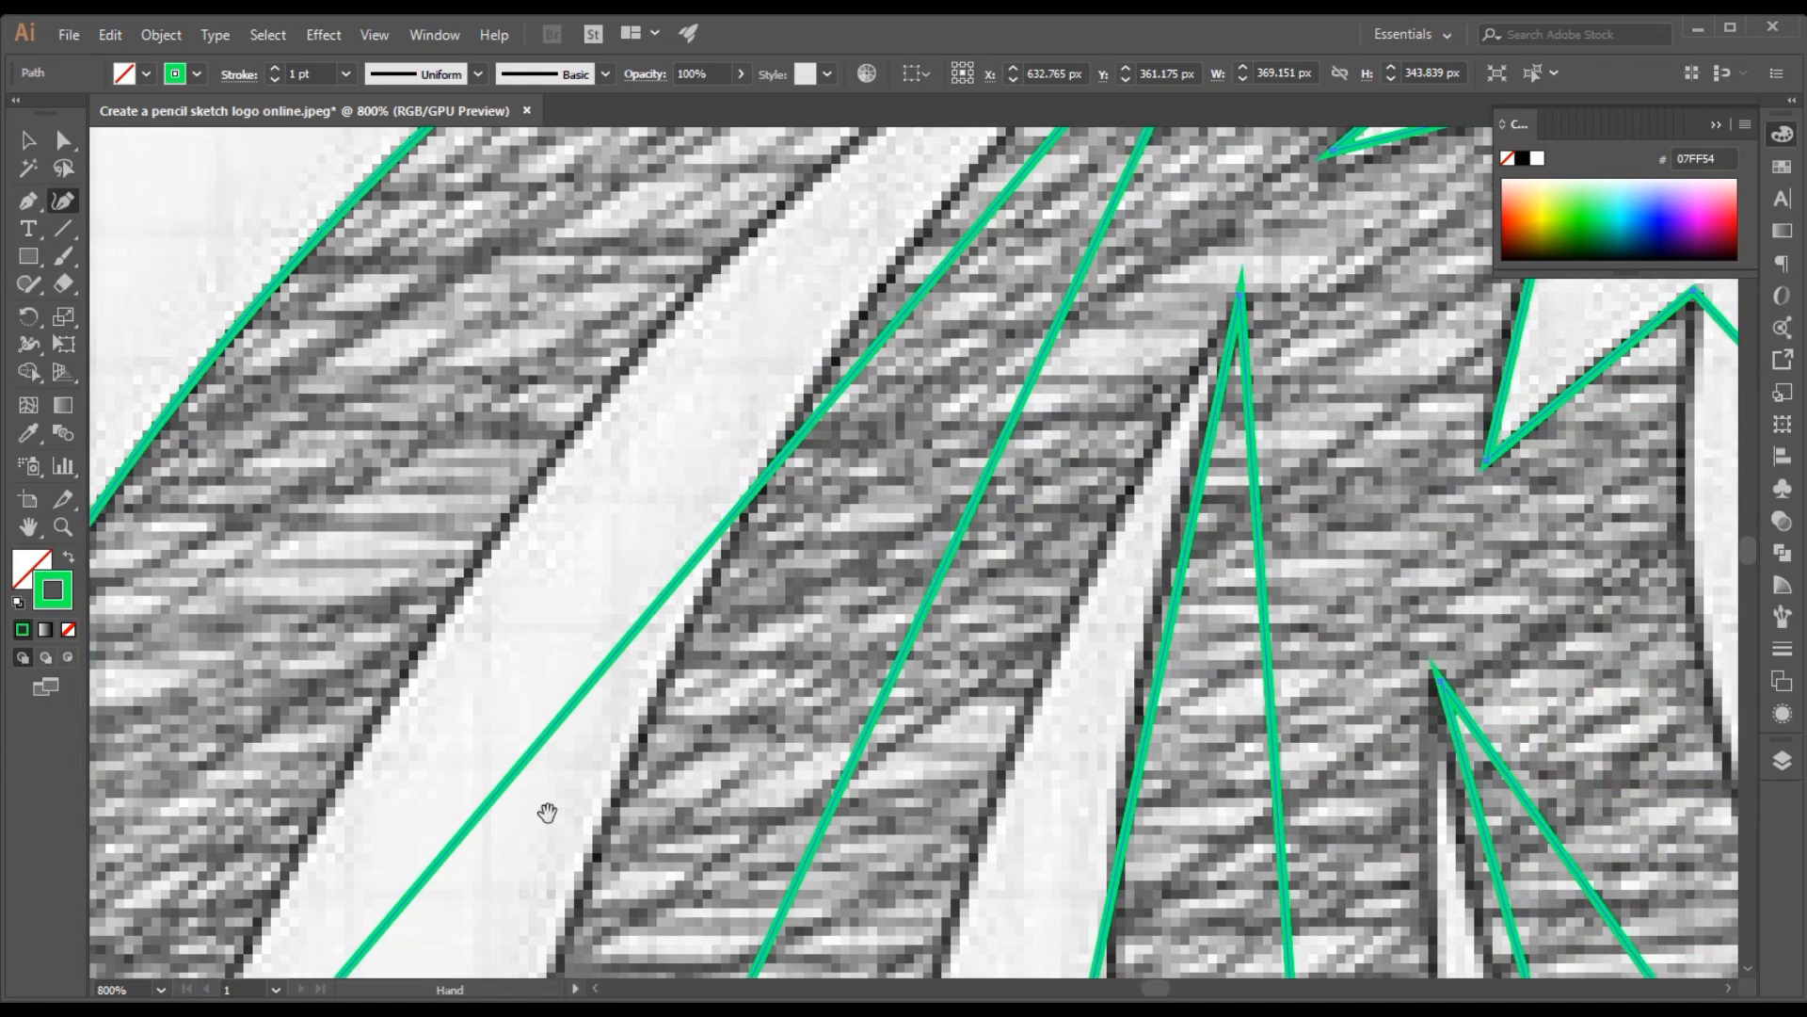
{"action": "mouse_move", "coordinate": [750, 475]}
{"action": "left_mouse_down"}
{"action": "mouse_move", "coordinate": [659, 700]}
{"action": "mouse_move", "coordinate": [624, 711]}
{"action": "mouse_move", "coordinate": [533, 617]}
{"action": "left_mouse_up"}
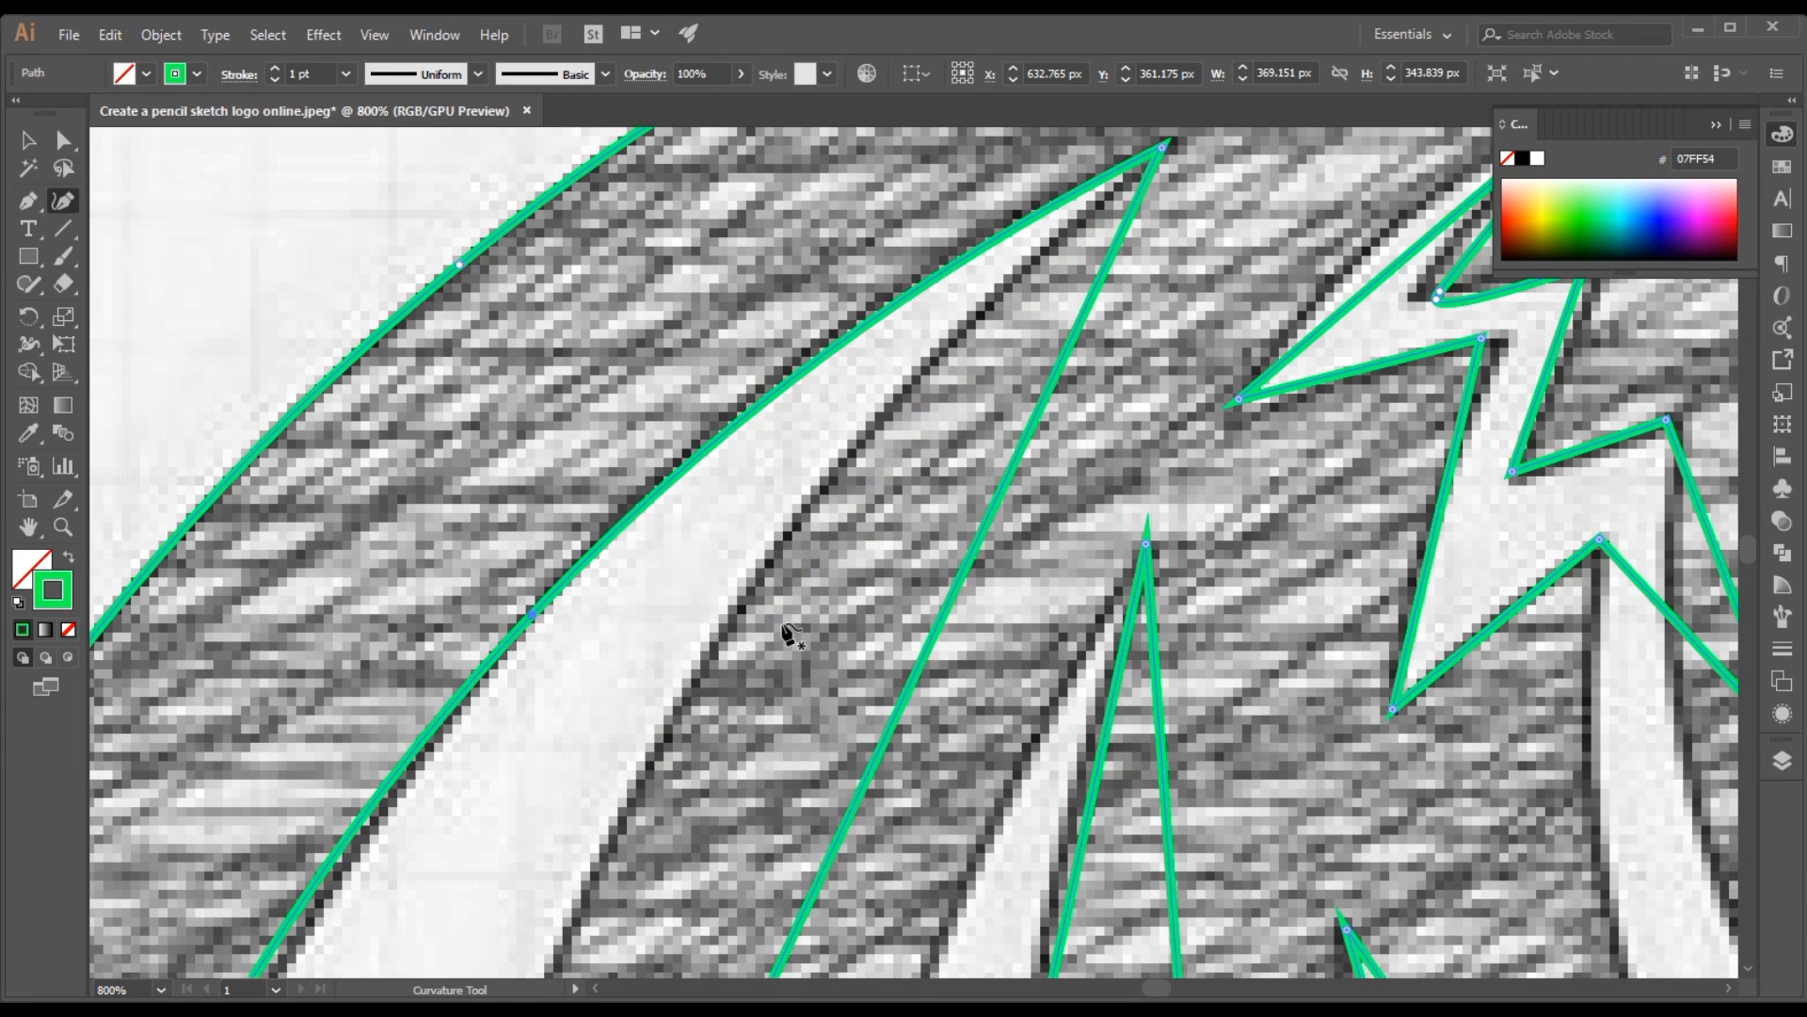
{"action": "left_click", "coordinate": [1163, 142]}
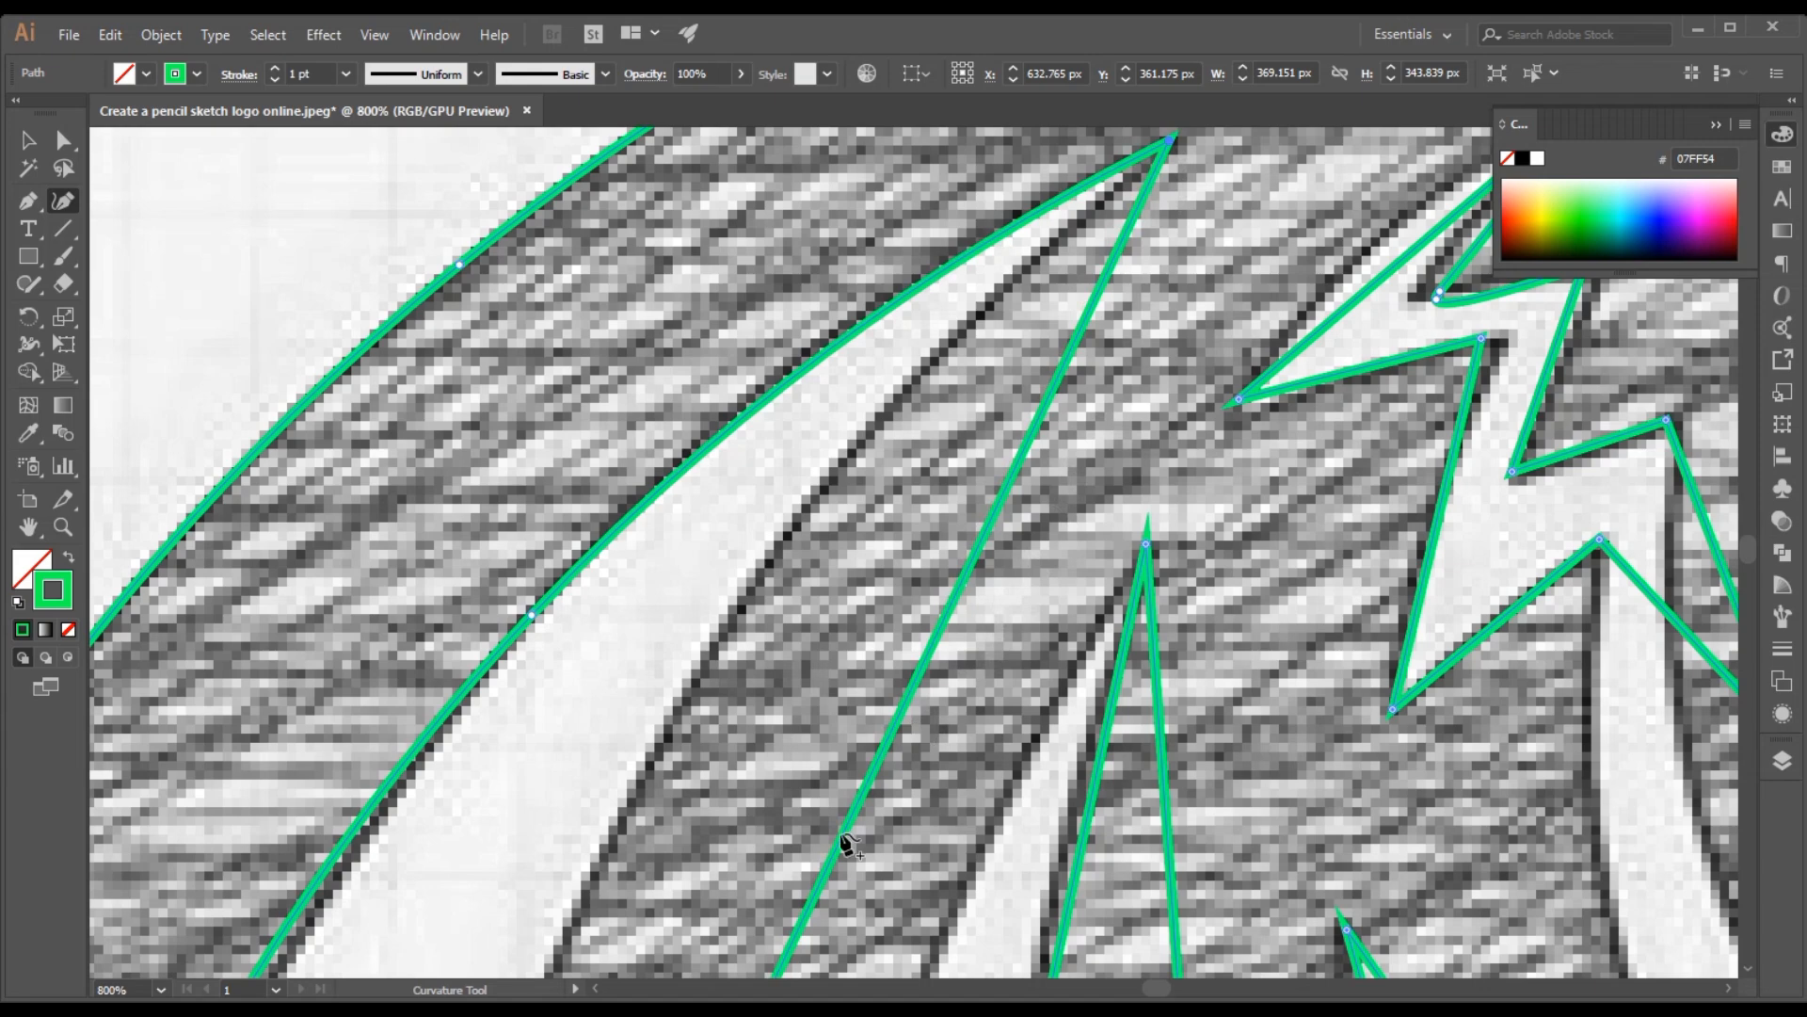
{"action": "left_click", "coordinate": [671, 712]}
{"action": "key", "text": "Escape"}
Nudge the second mane strand's lower rear corner onto the sketch and bend its slanted bottom edge outward
{"action": "scroll", "coordinate": [1083, 470], "scroll_direction": "down", "scroll_amount": 3}
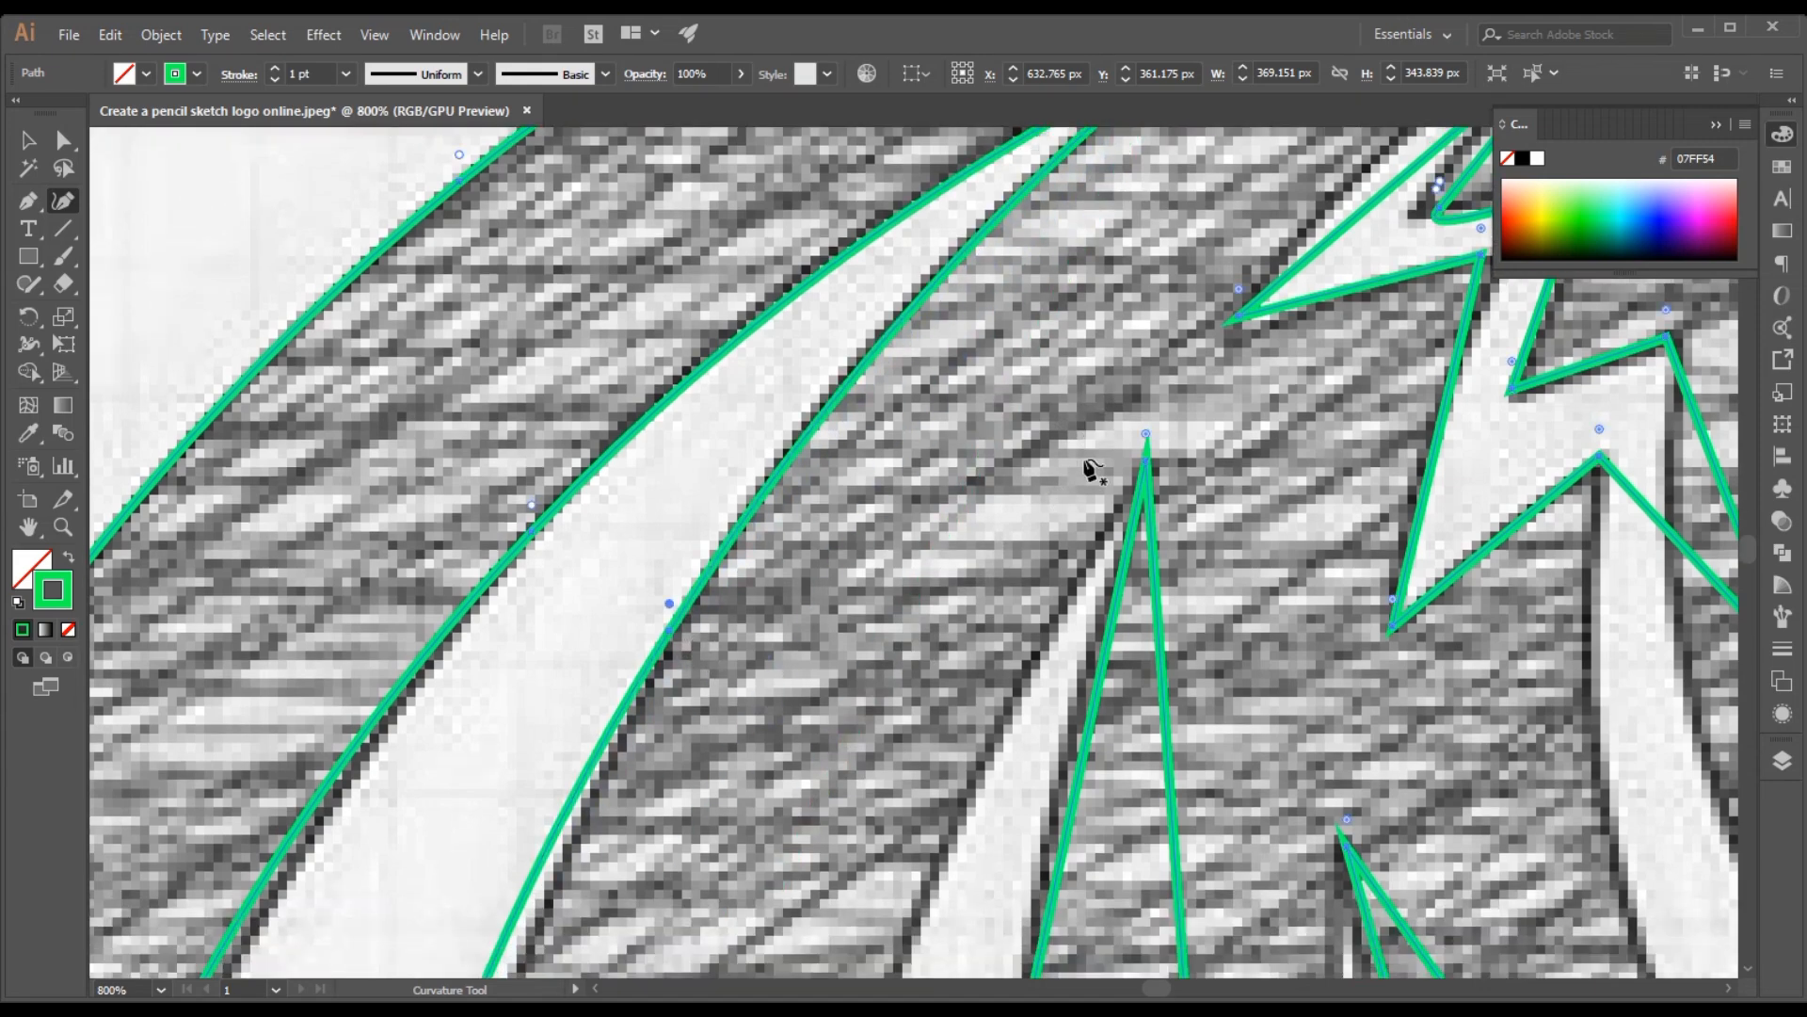
{"action": "scroll", "coordinate": [1072, 494], "scroll_direction": "down", "scroll_amount": 10}
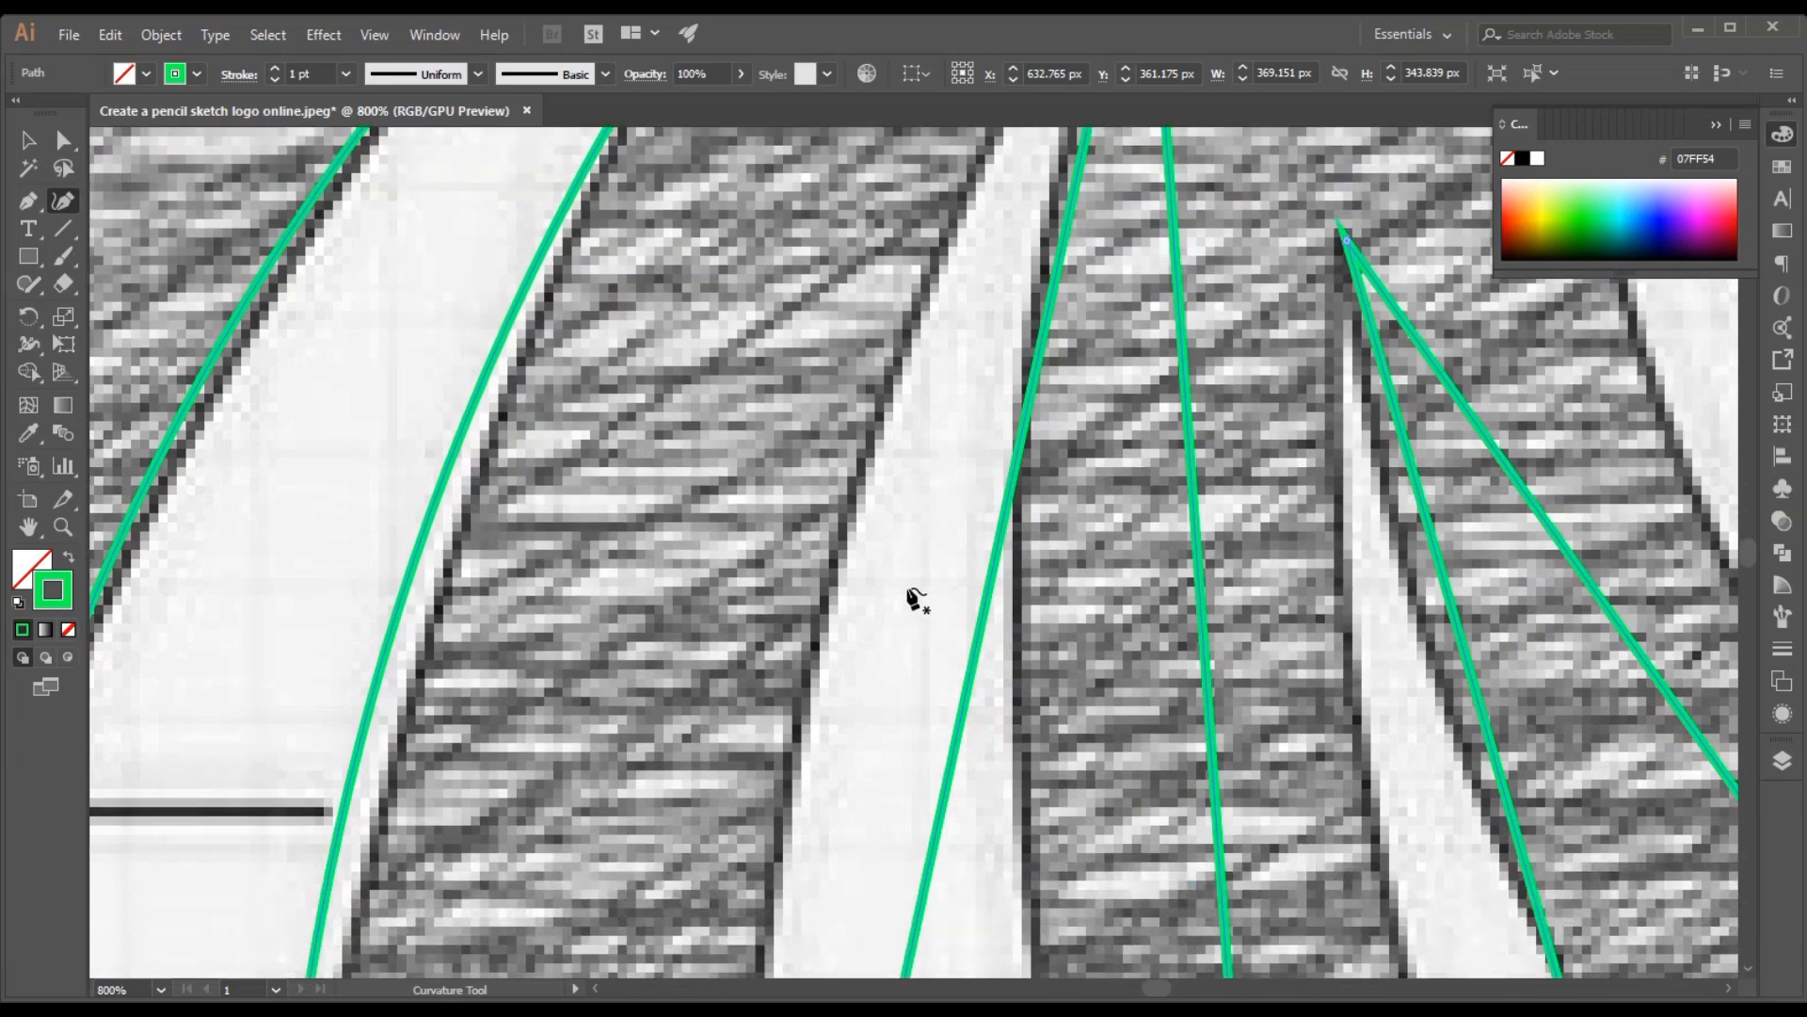
{"action": "scroll", "coordinate": [835, 580], "scroll_direction": "down", "scroll_amount": 5}
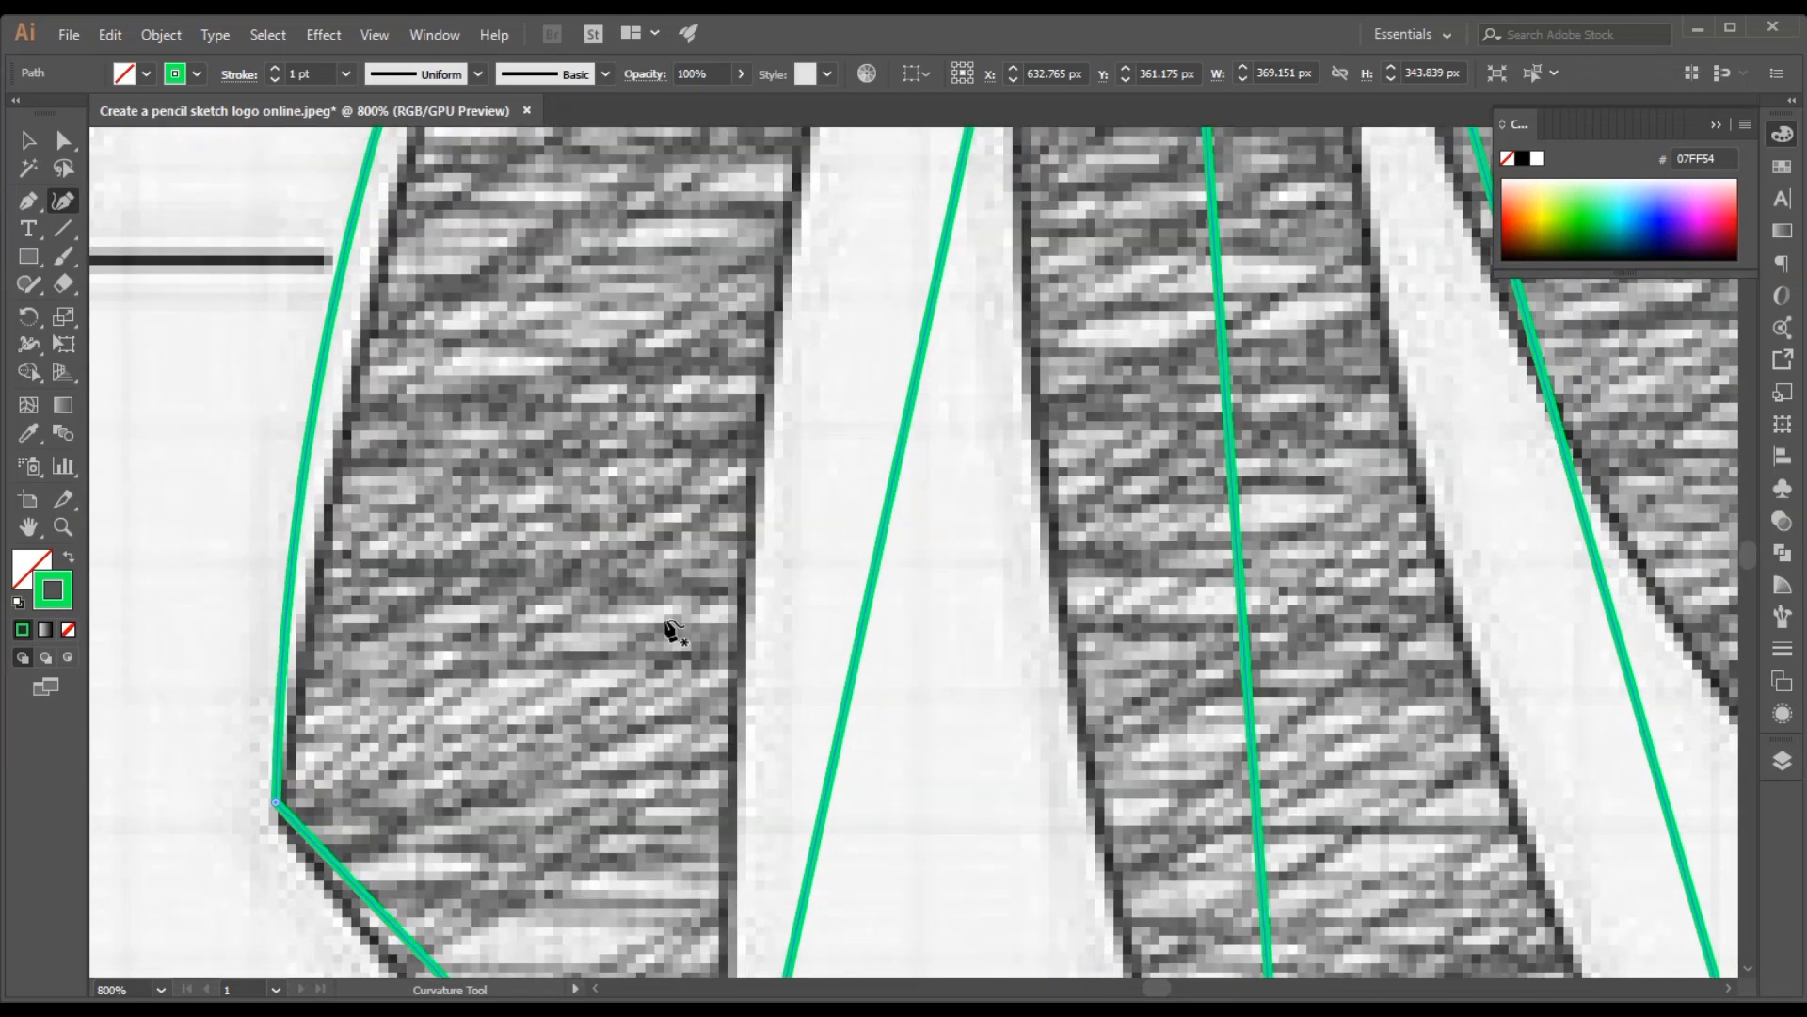
{"action": "left_click_drag", "start_coordinate": [673, 631], "coordinate": [826, 468]}
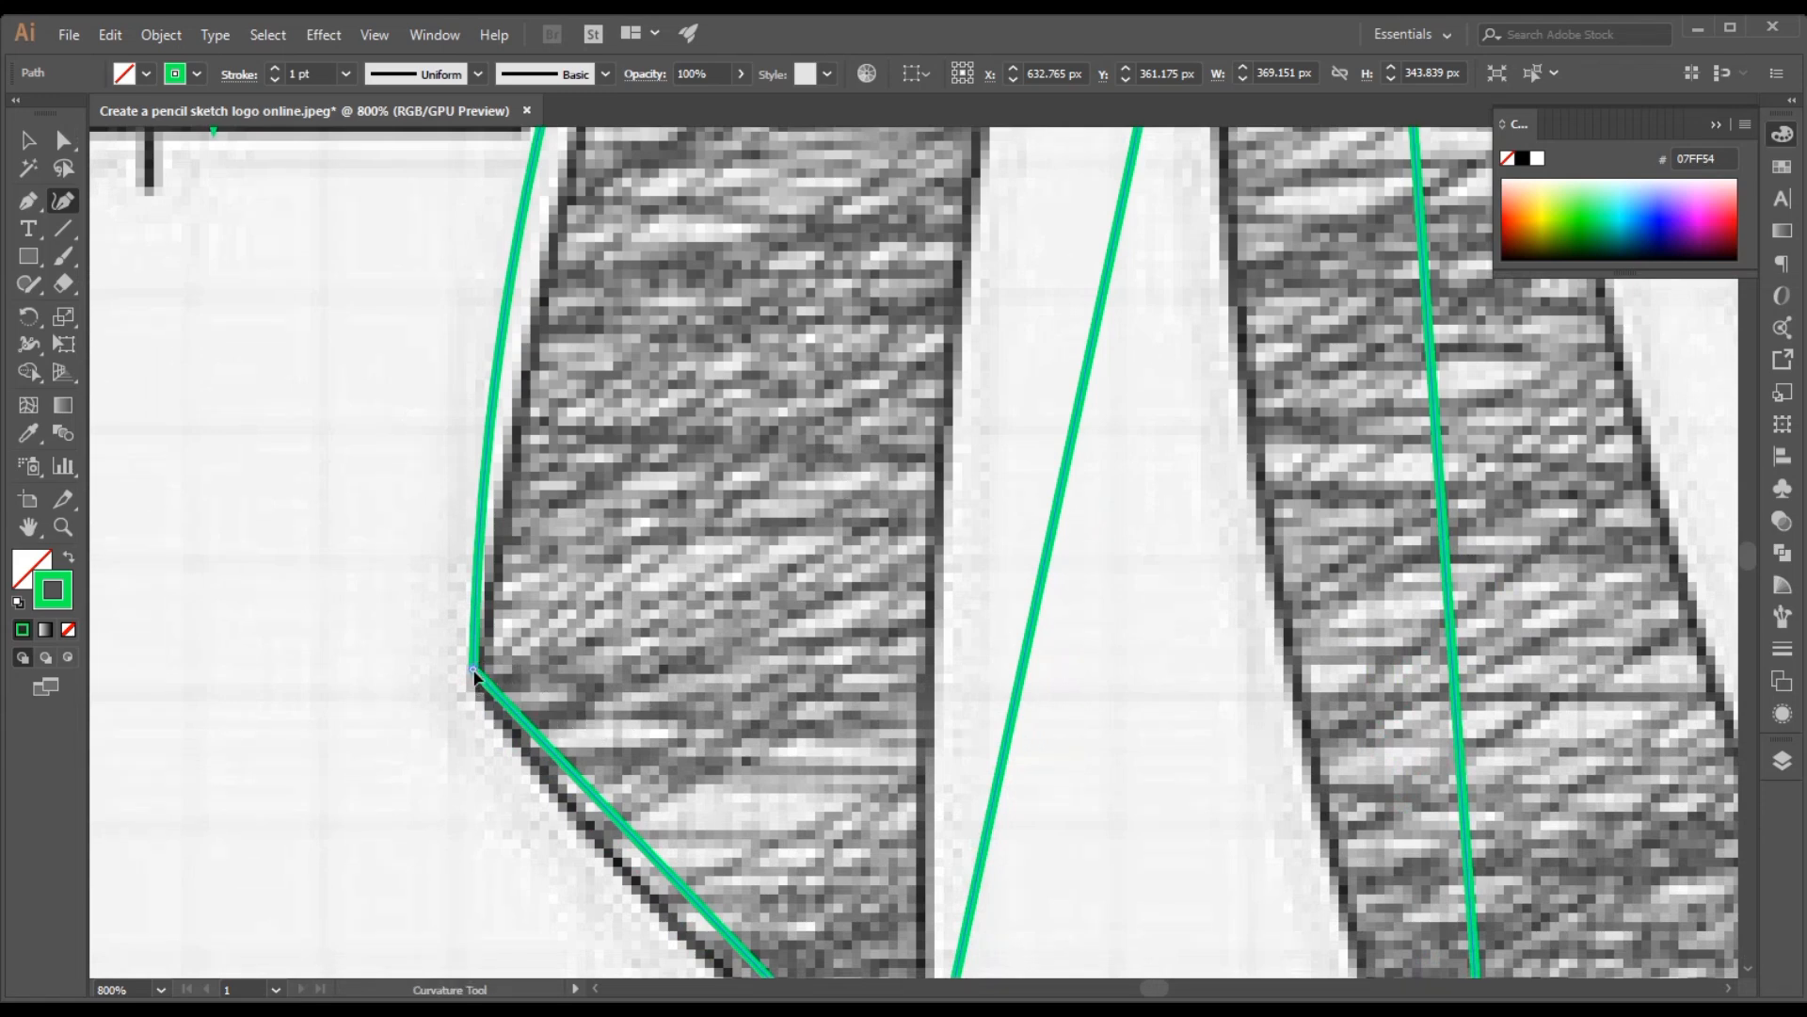
{"action": "left_click_drag", "start_coordinate": [474, 671], "coordinate": [474, 677]}
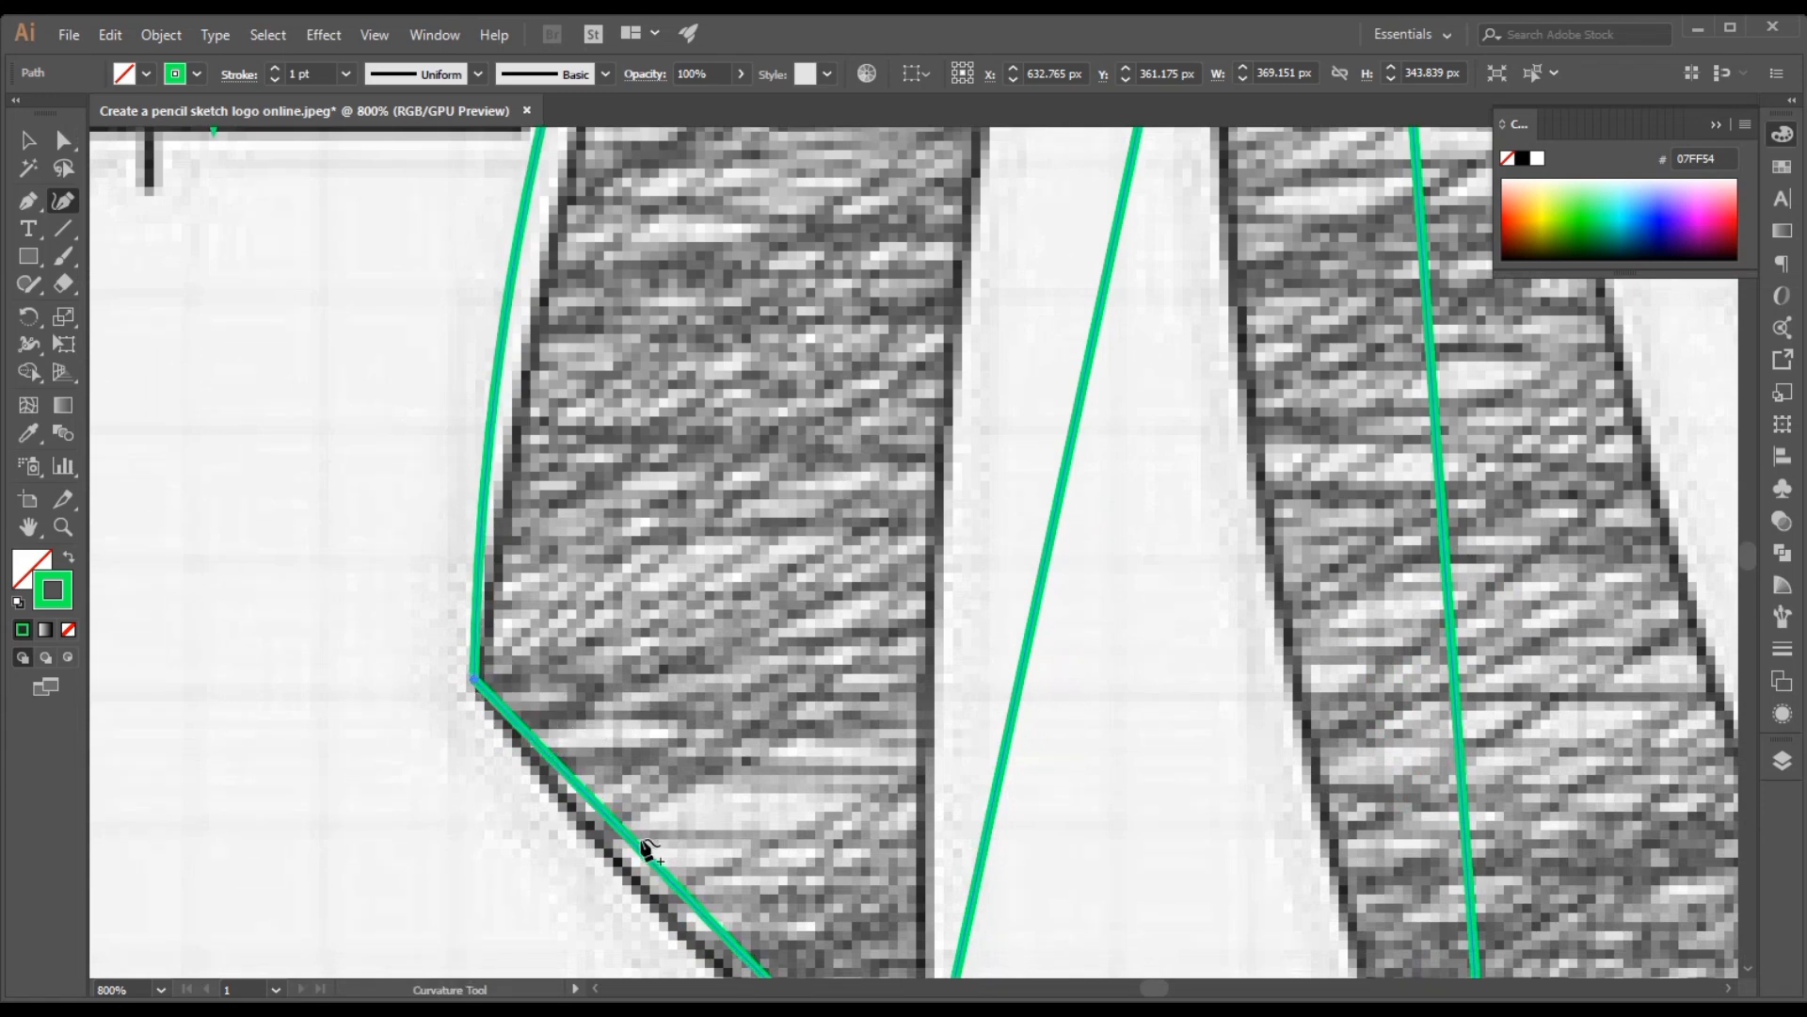
{"action": "left_click_drag", "start_coordinate": [644, 854], "coordinate": [621, 870]}
{"action": "scroll", "coordinate": [631, 638], "scroll_direction": "up", "scroll_amount": 2}
{"action": "scroll", "coordinate": [631, 650], "scroll_direction": "up", "scroll_amount": 10}
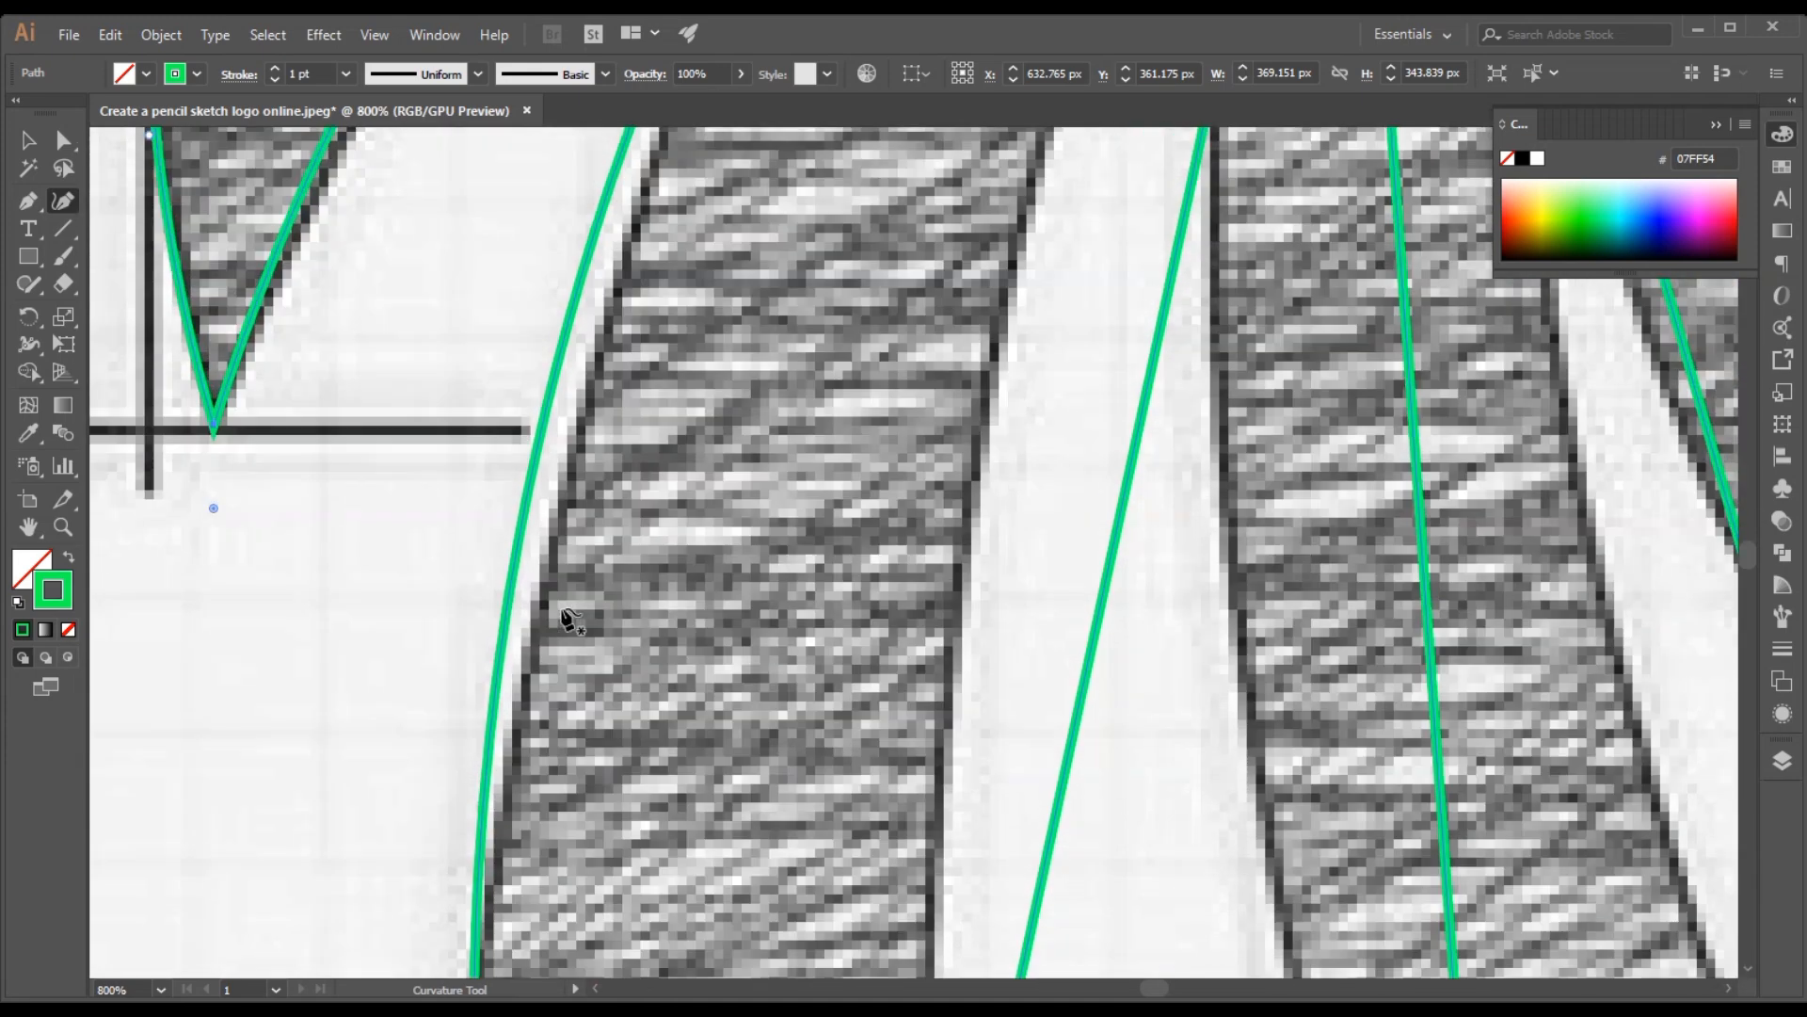
{"action": "scroll", "coordinate": [525, 546], "scroll_direction": "up", "scroll_amount": 1}
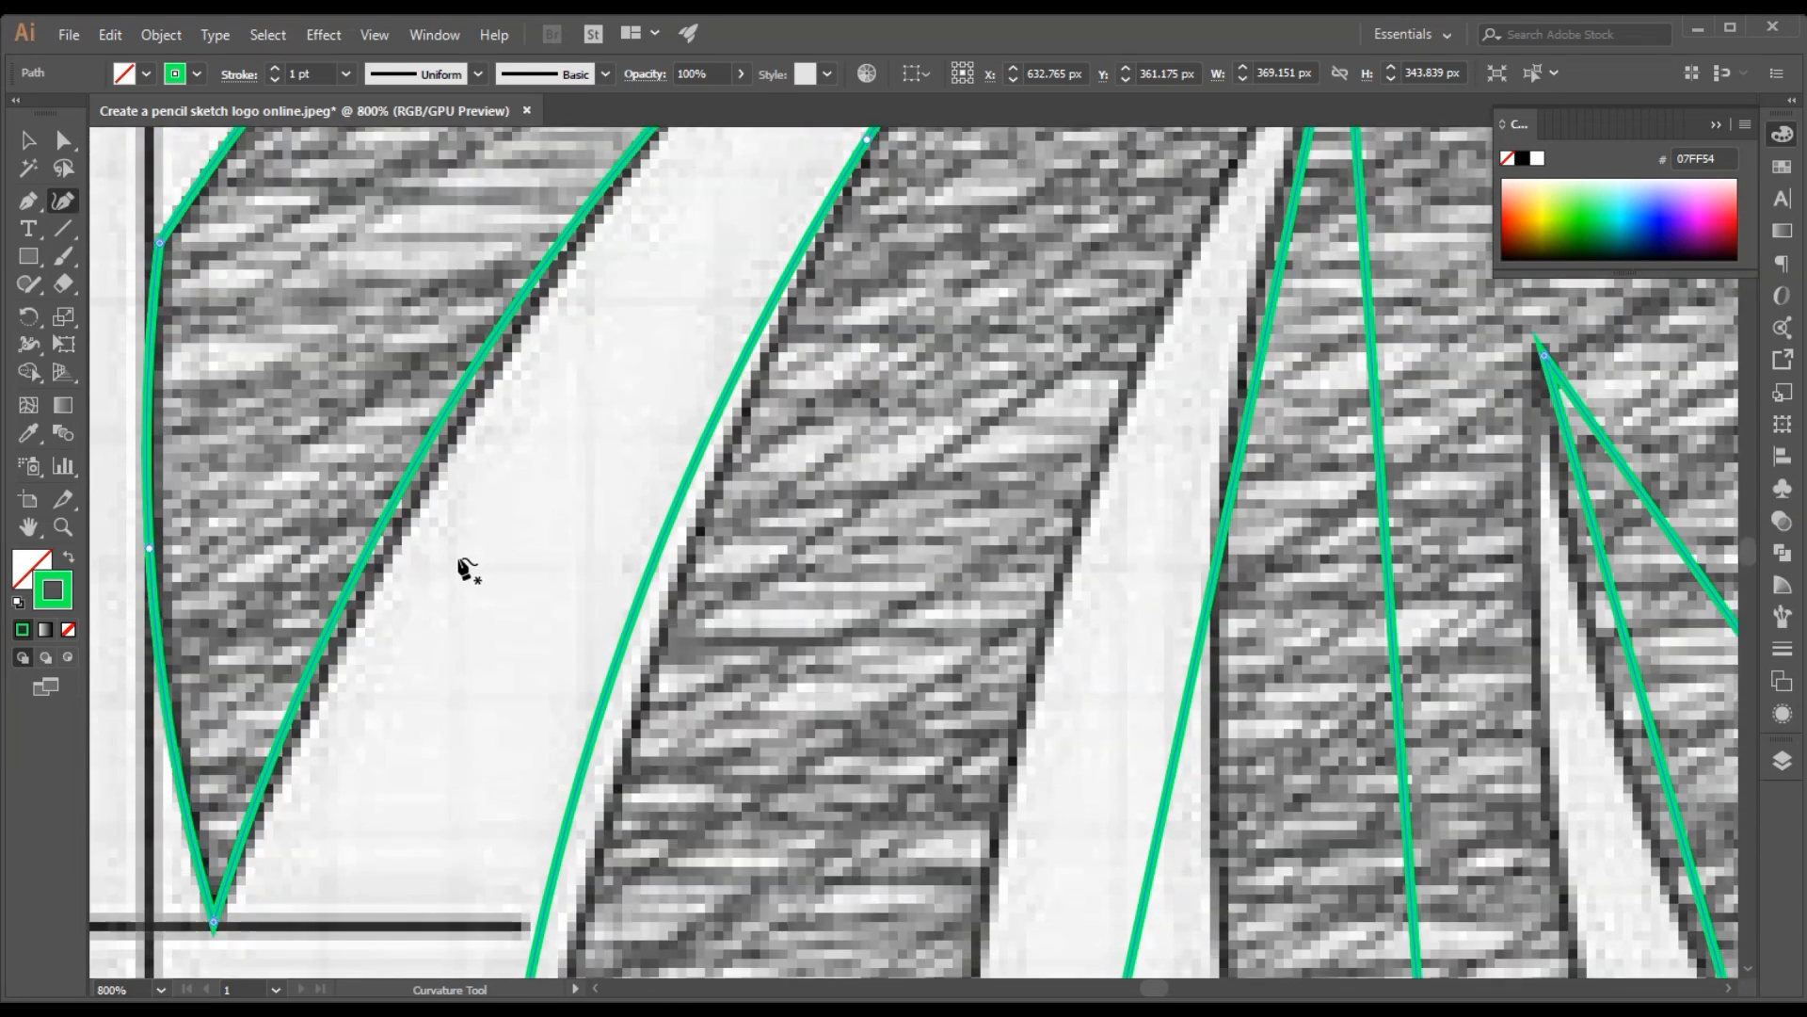
Refine both curved edges of the wide gap between the two rearmost mane strands and nudge the second strand's bottom tip onto the sketch
{"action": "left_click_drag", "start_coordinate": [426, 468], "coordinate": [430, 483]}
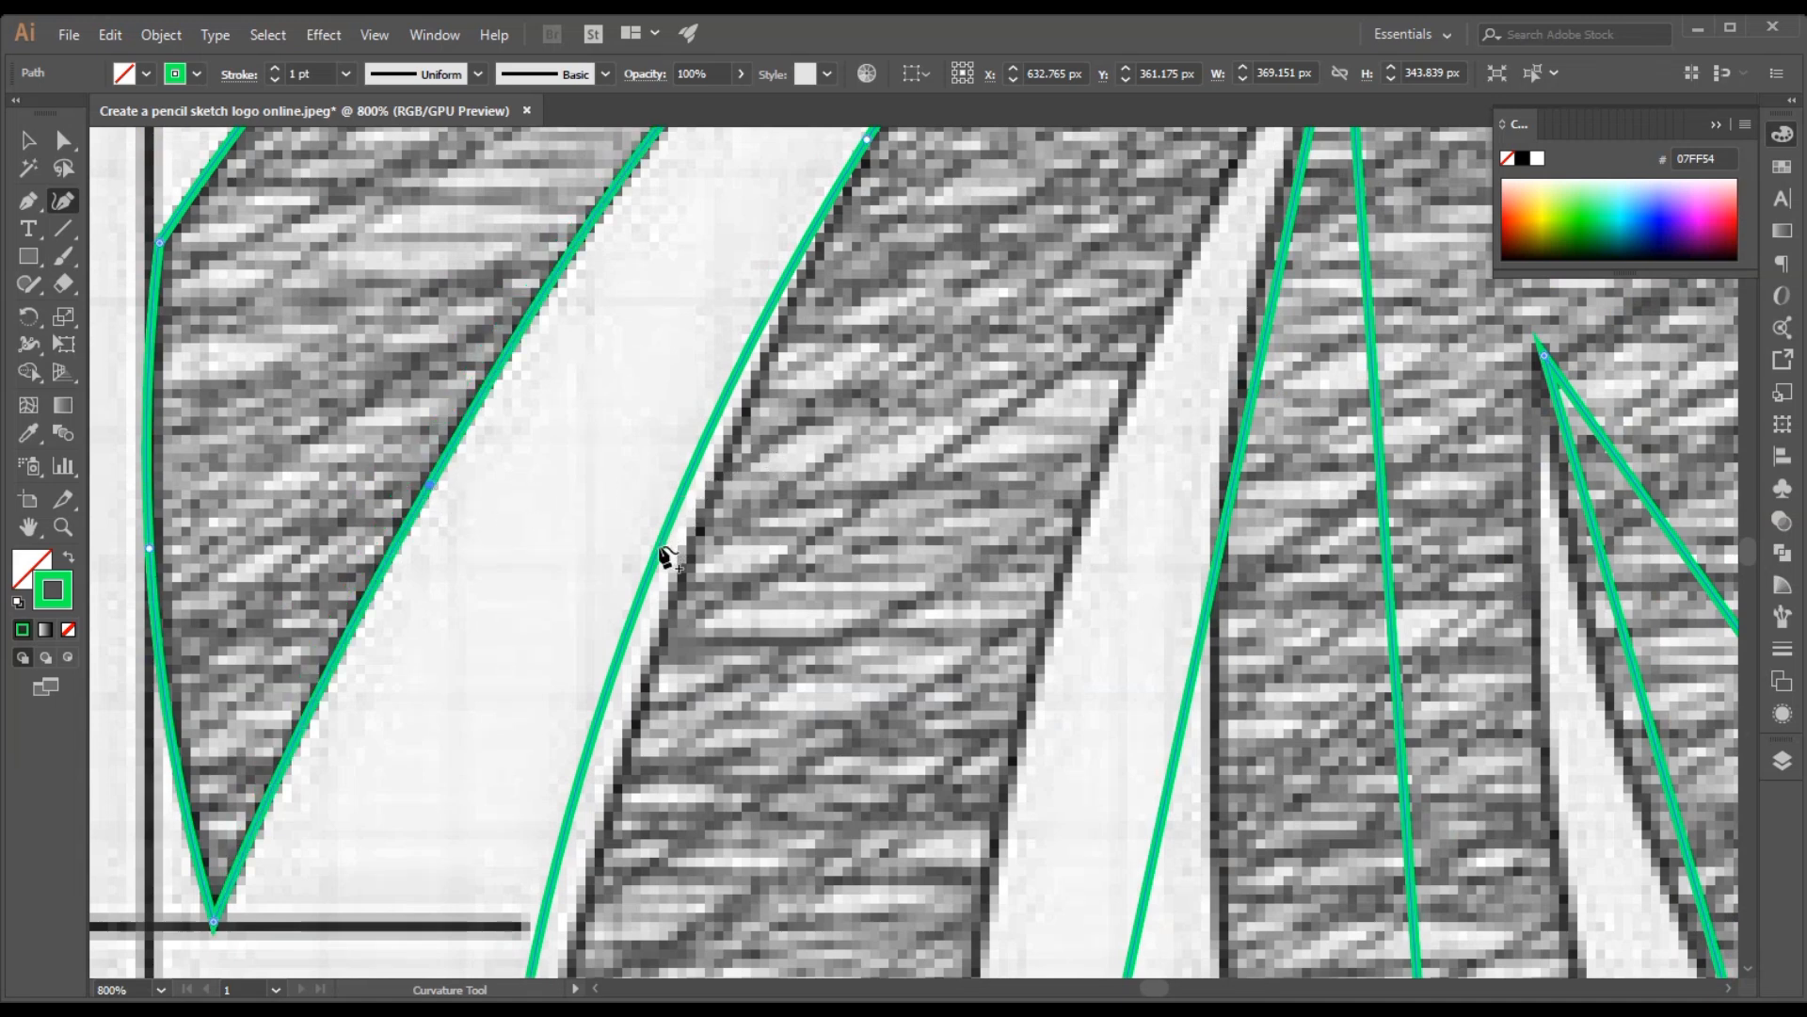
{"action": "mouse_move", "coordinate": [667, 557]}
{"action": "left_mouse_down"}
{"action": "mouse_move", "coordinate": [633, 597]}
{"action": "mouse_move", "coordinate": [656, 637]}
{"action": "left_mouse_up"}
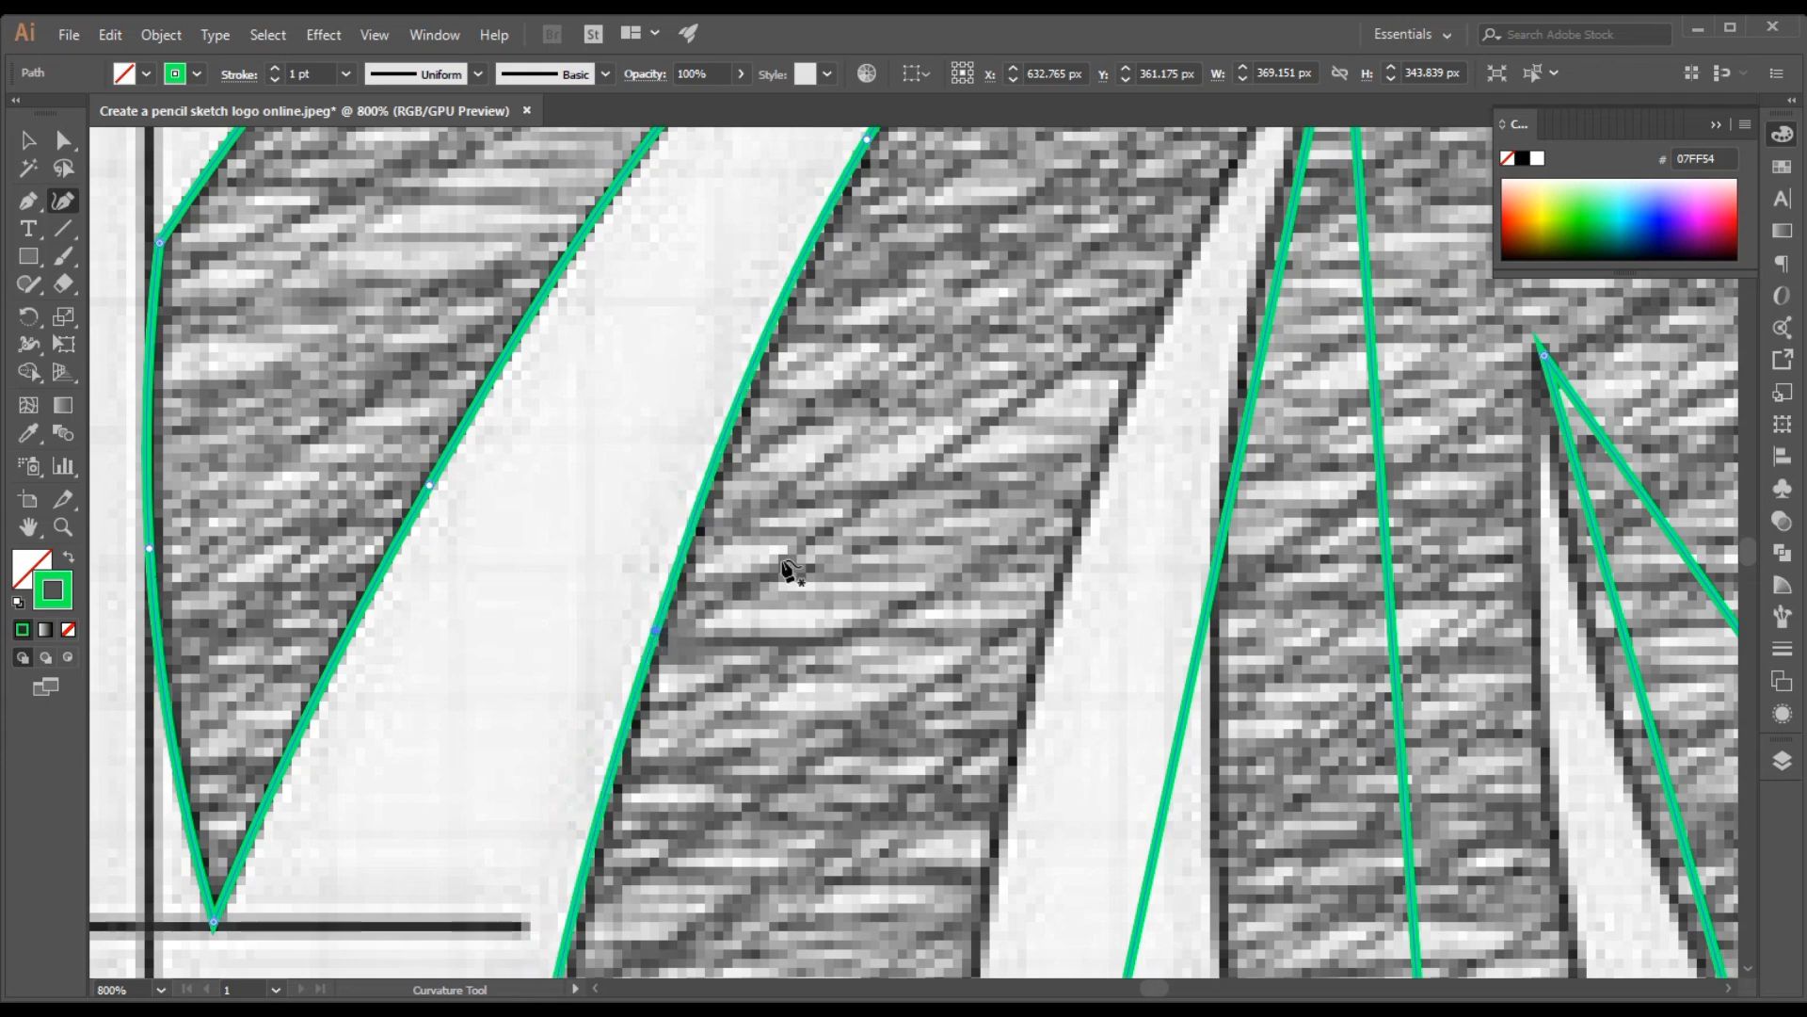
{"action": "scroll", "coordinate": [857, 565], "scroll_direction": "down", "scroll_amount": 5}
{"action": "scroll", "coordinate": [871, 571], "scroll_direction": "down", "scroll_amount": 15}
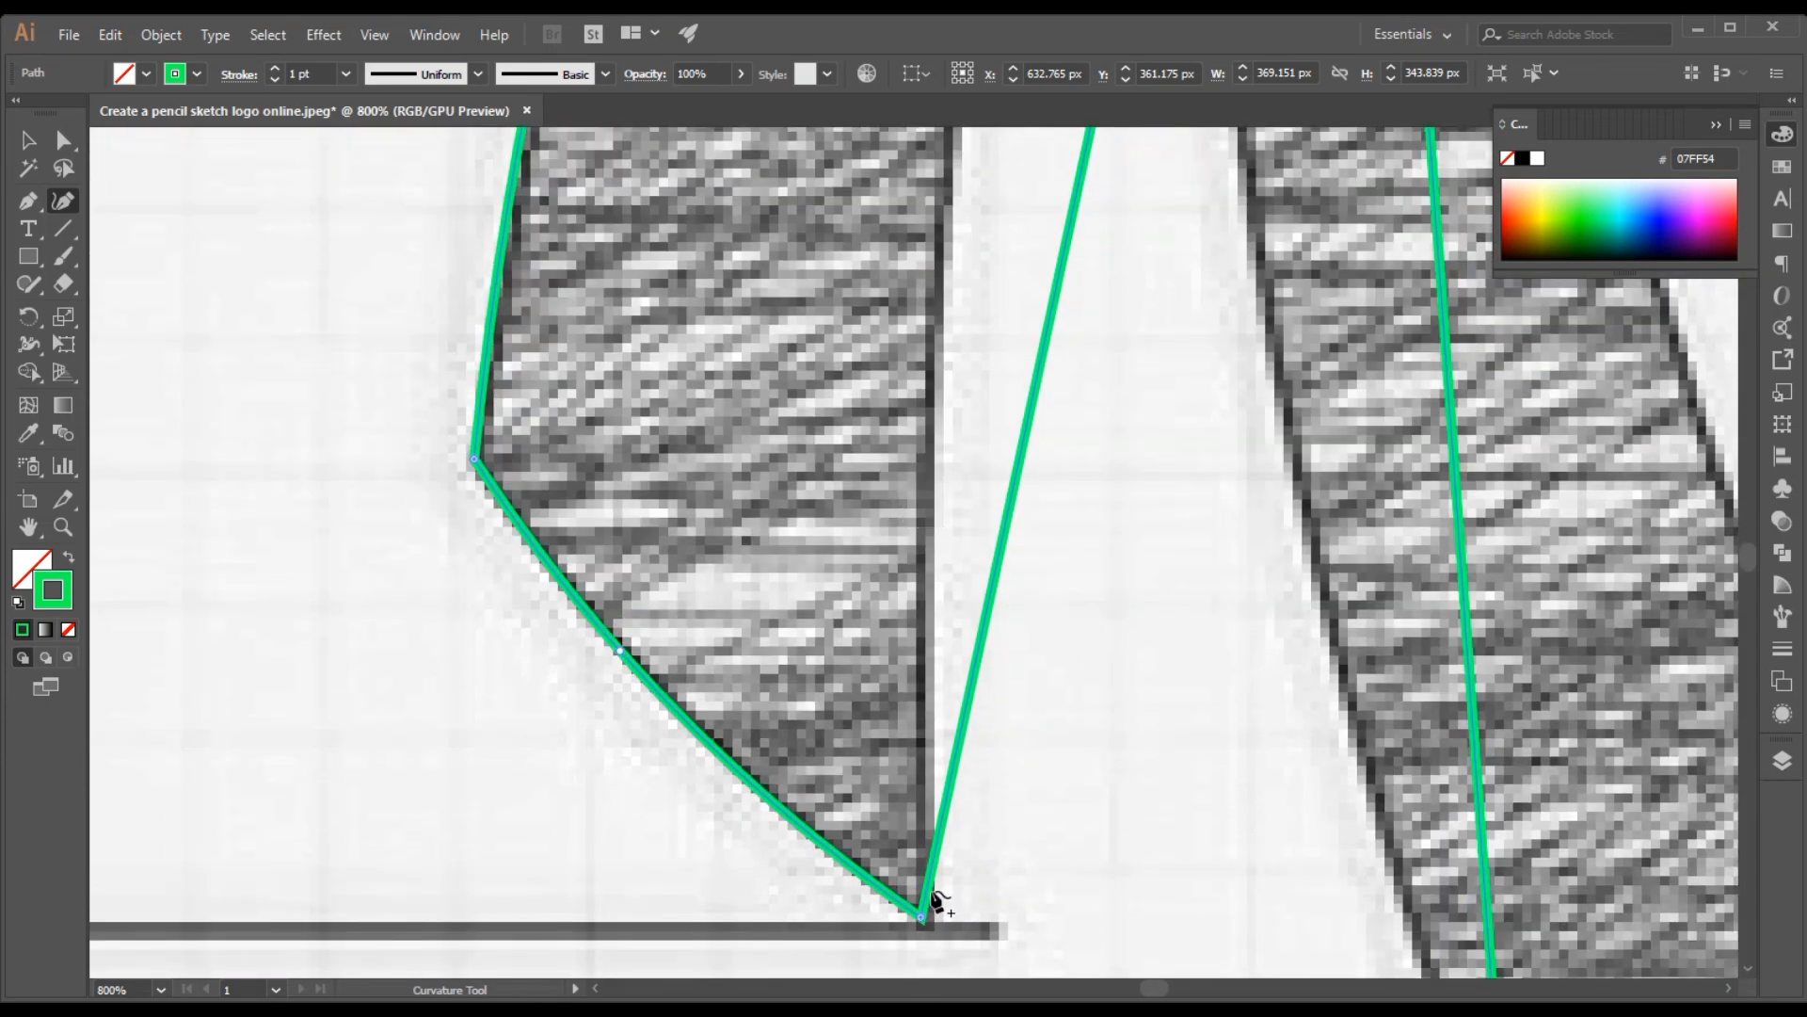
{"action": "left_click", "coordinate": [920, 919]}
{"action": "left_click_drag", "start_coordinate": [925, 926], "coordinate": [927, 927]}
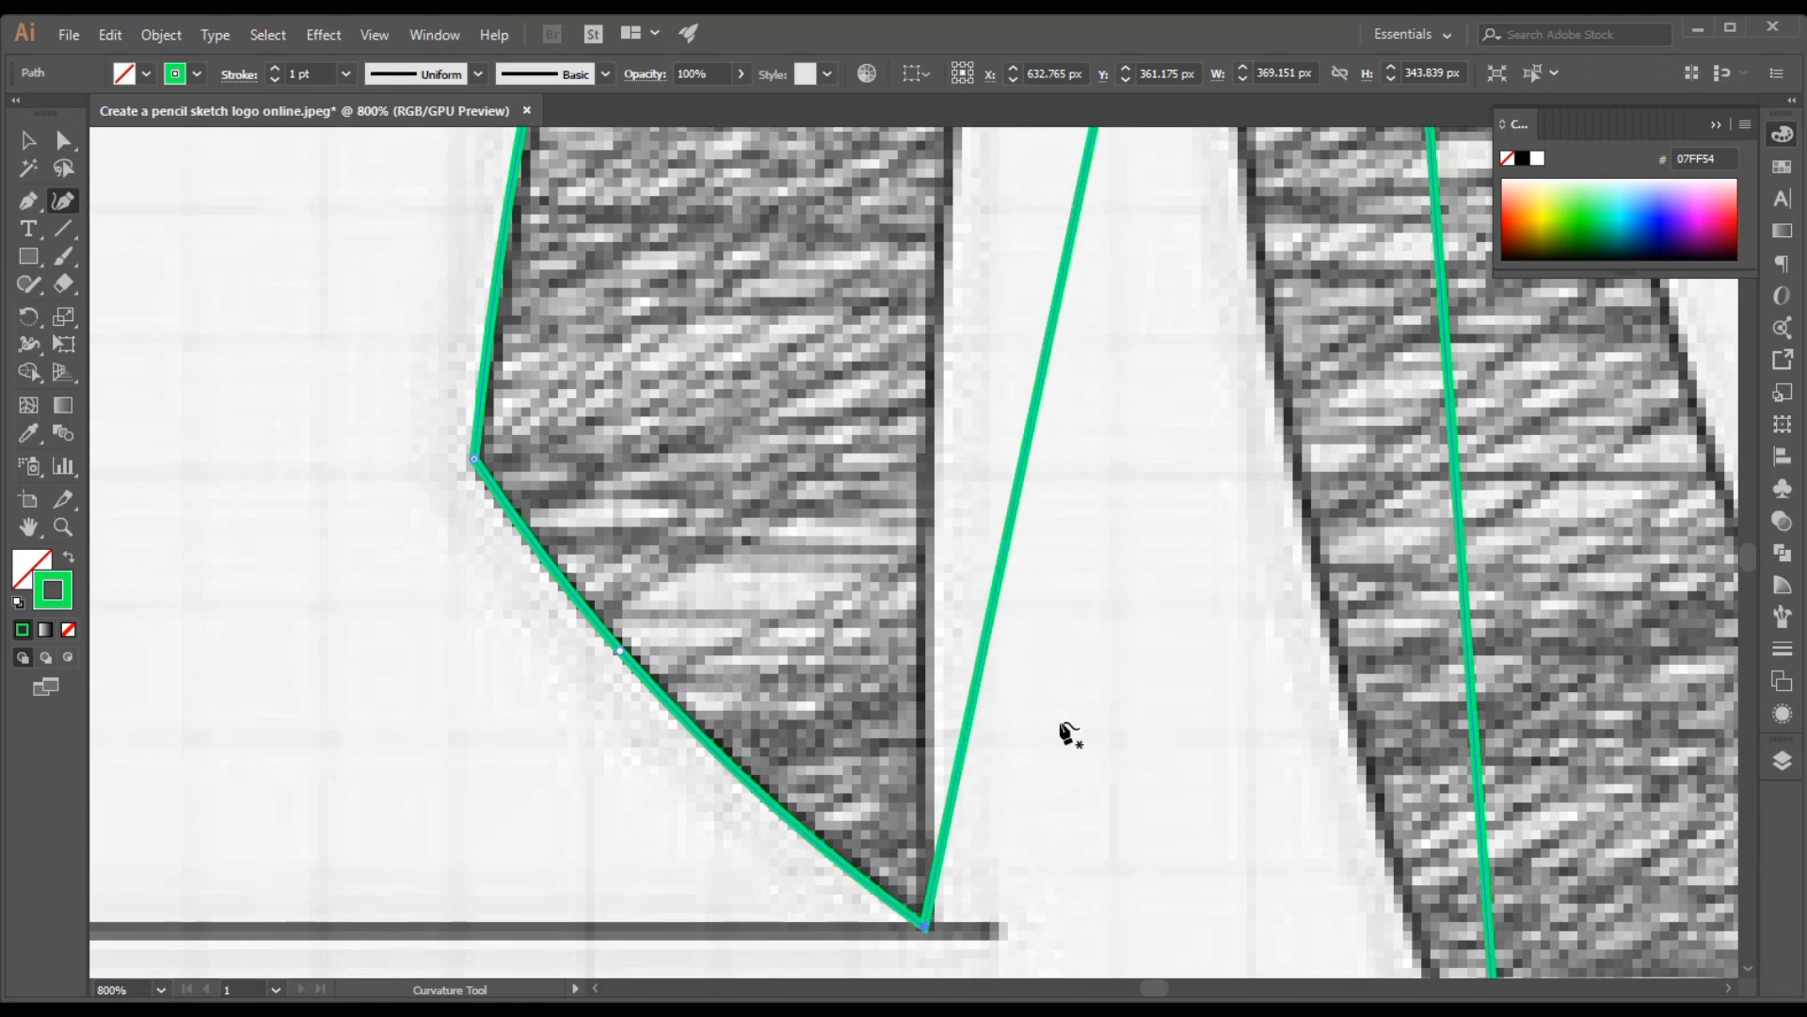
Move the top point of the gap between the second and third mane strands onto the sketch and curve the second strand's front edge
{"action": "key", "text": "ctrl+minus"}
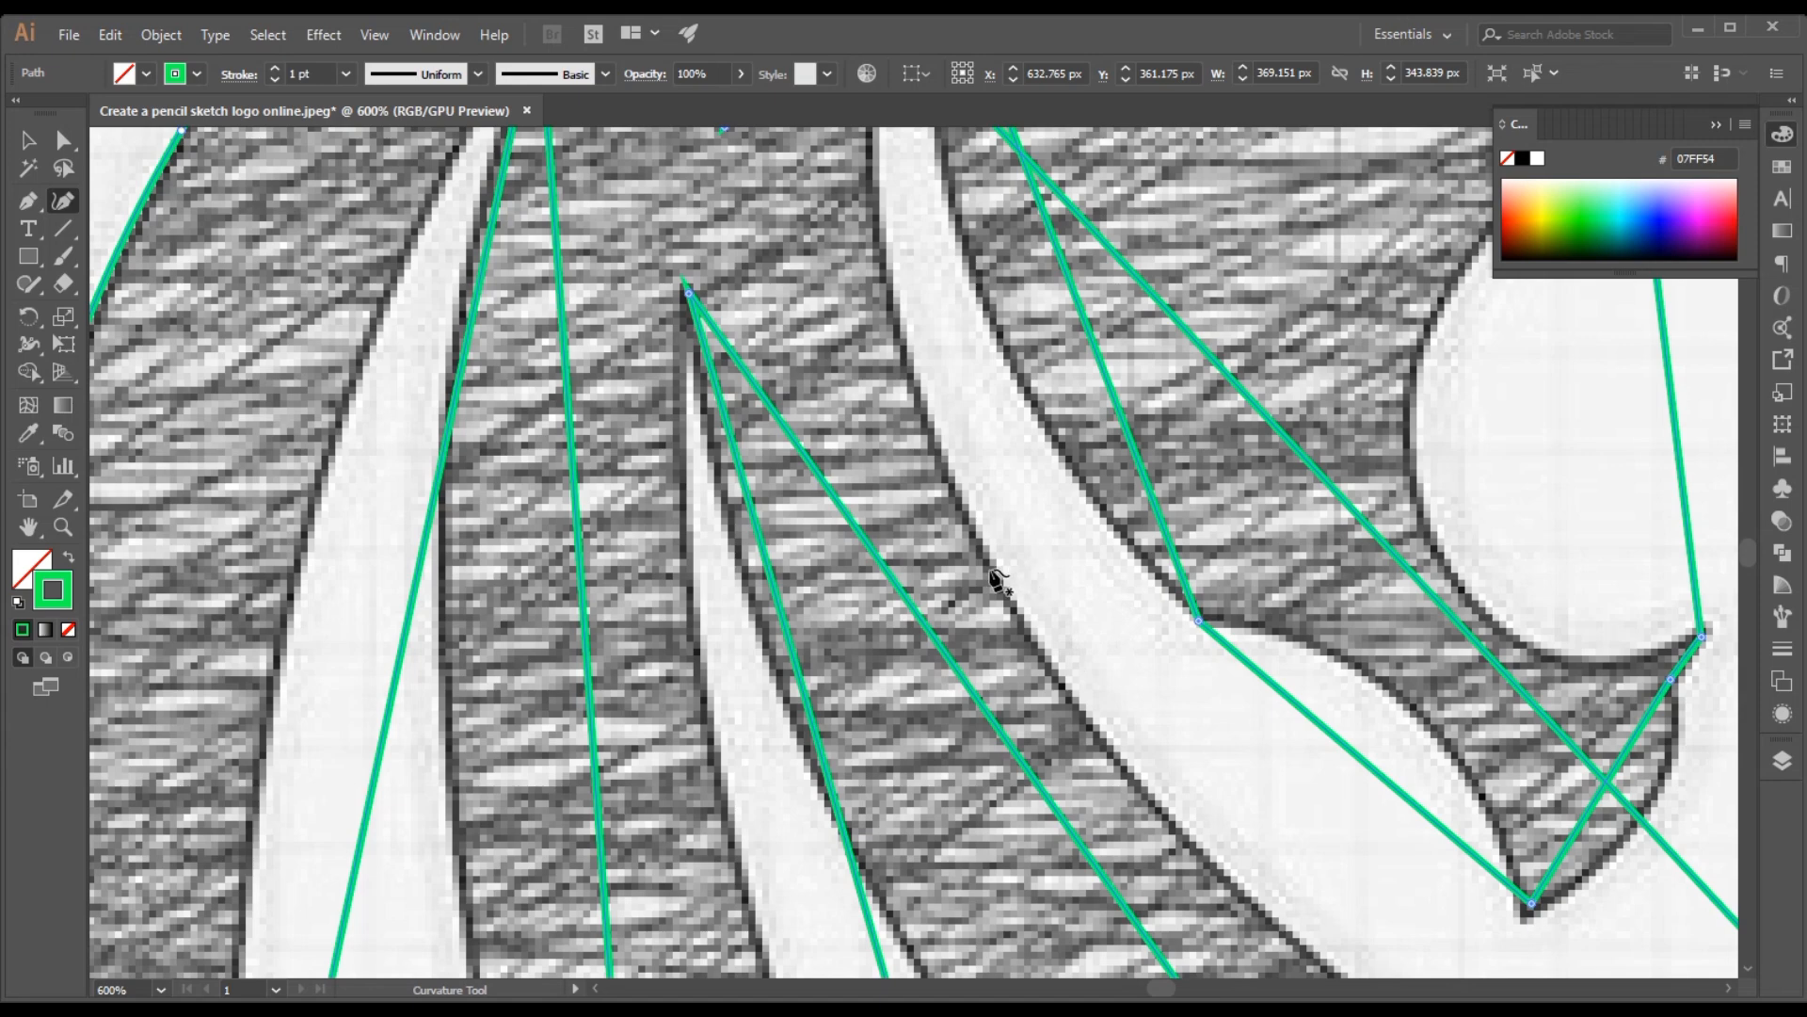
{"action": "mouse_move", "coordinate": [956, 584]}
{"action": "left_mouse_down"}
{"action": "mouse_move", "coordinate": [1267, 689]}
{"action": "mouse_move", "coordinate": [1388, 828]}
{"action": "left_mouse_up"}
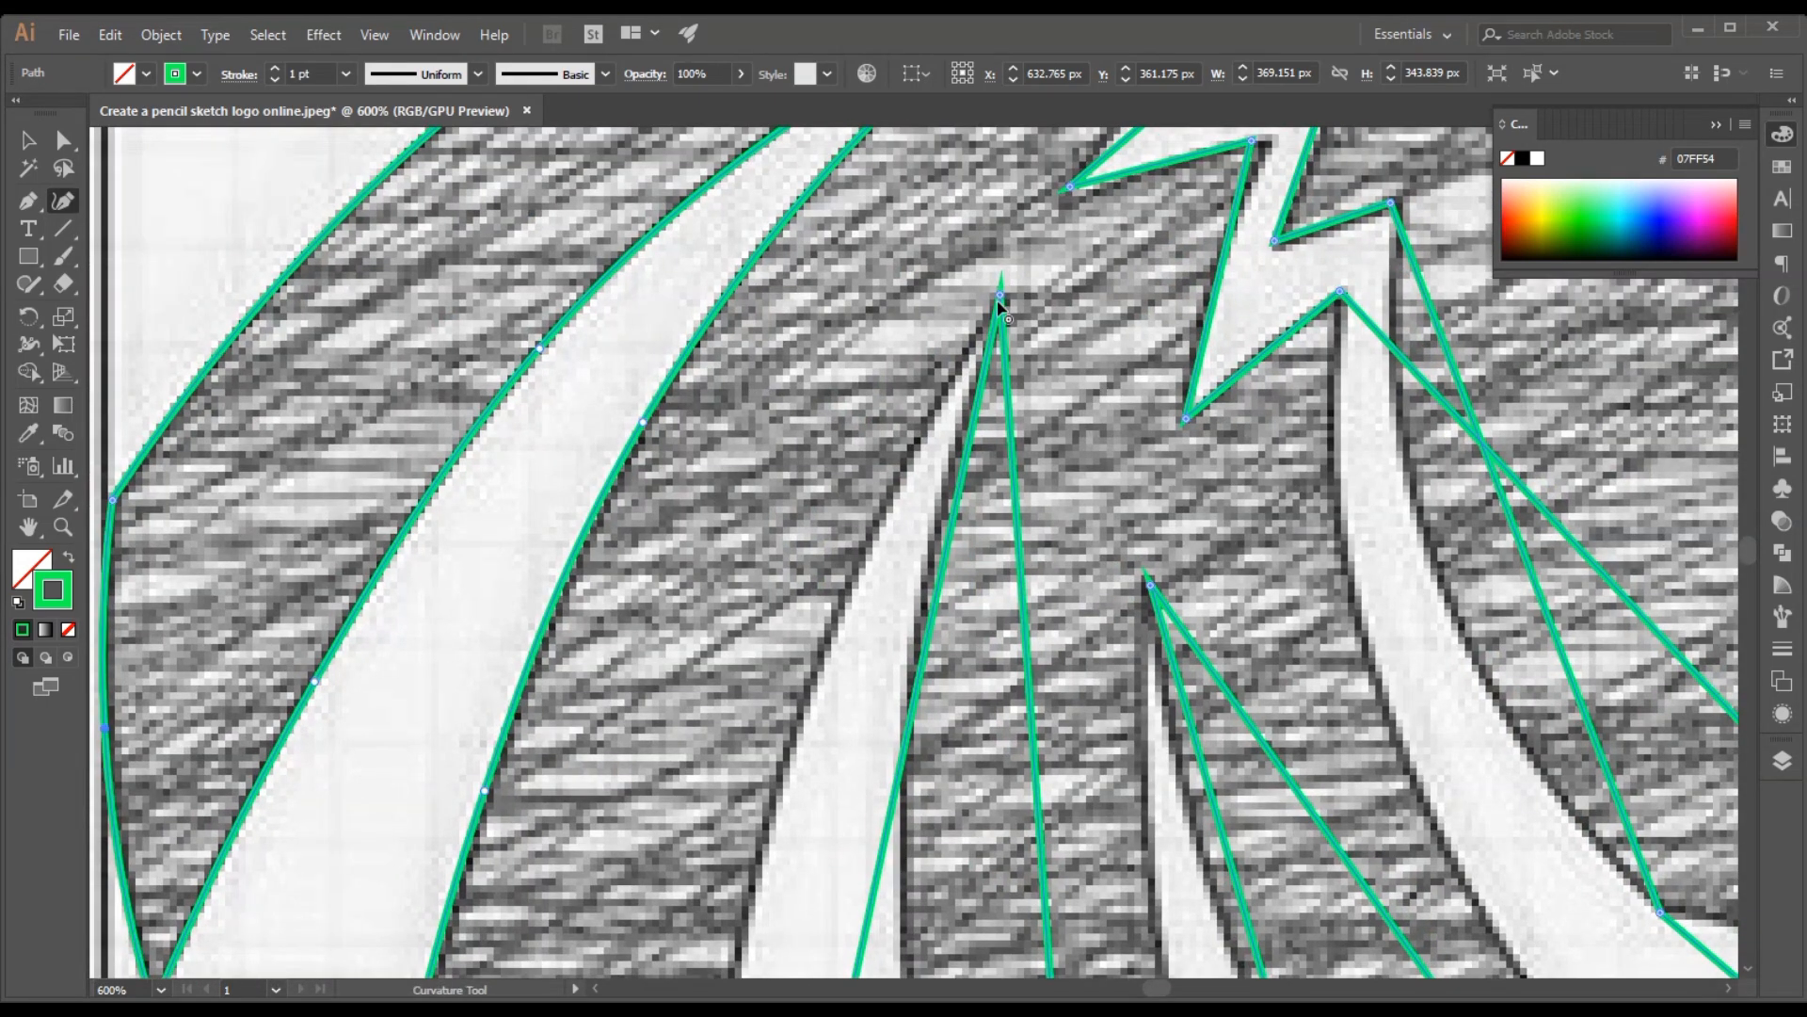
{"action": "left_click_drag", "start_coordinate": [1000, 296], "coordinate": [1001, 310]}
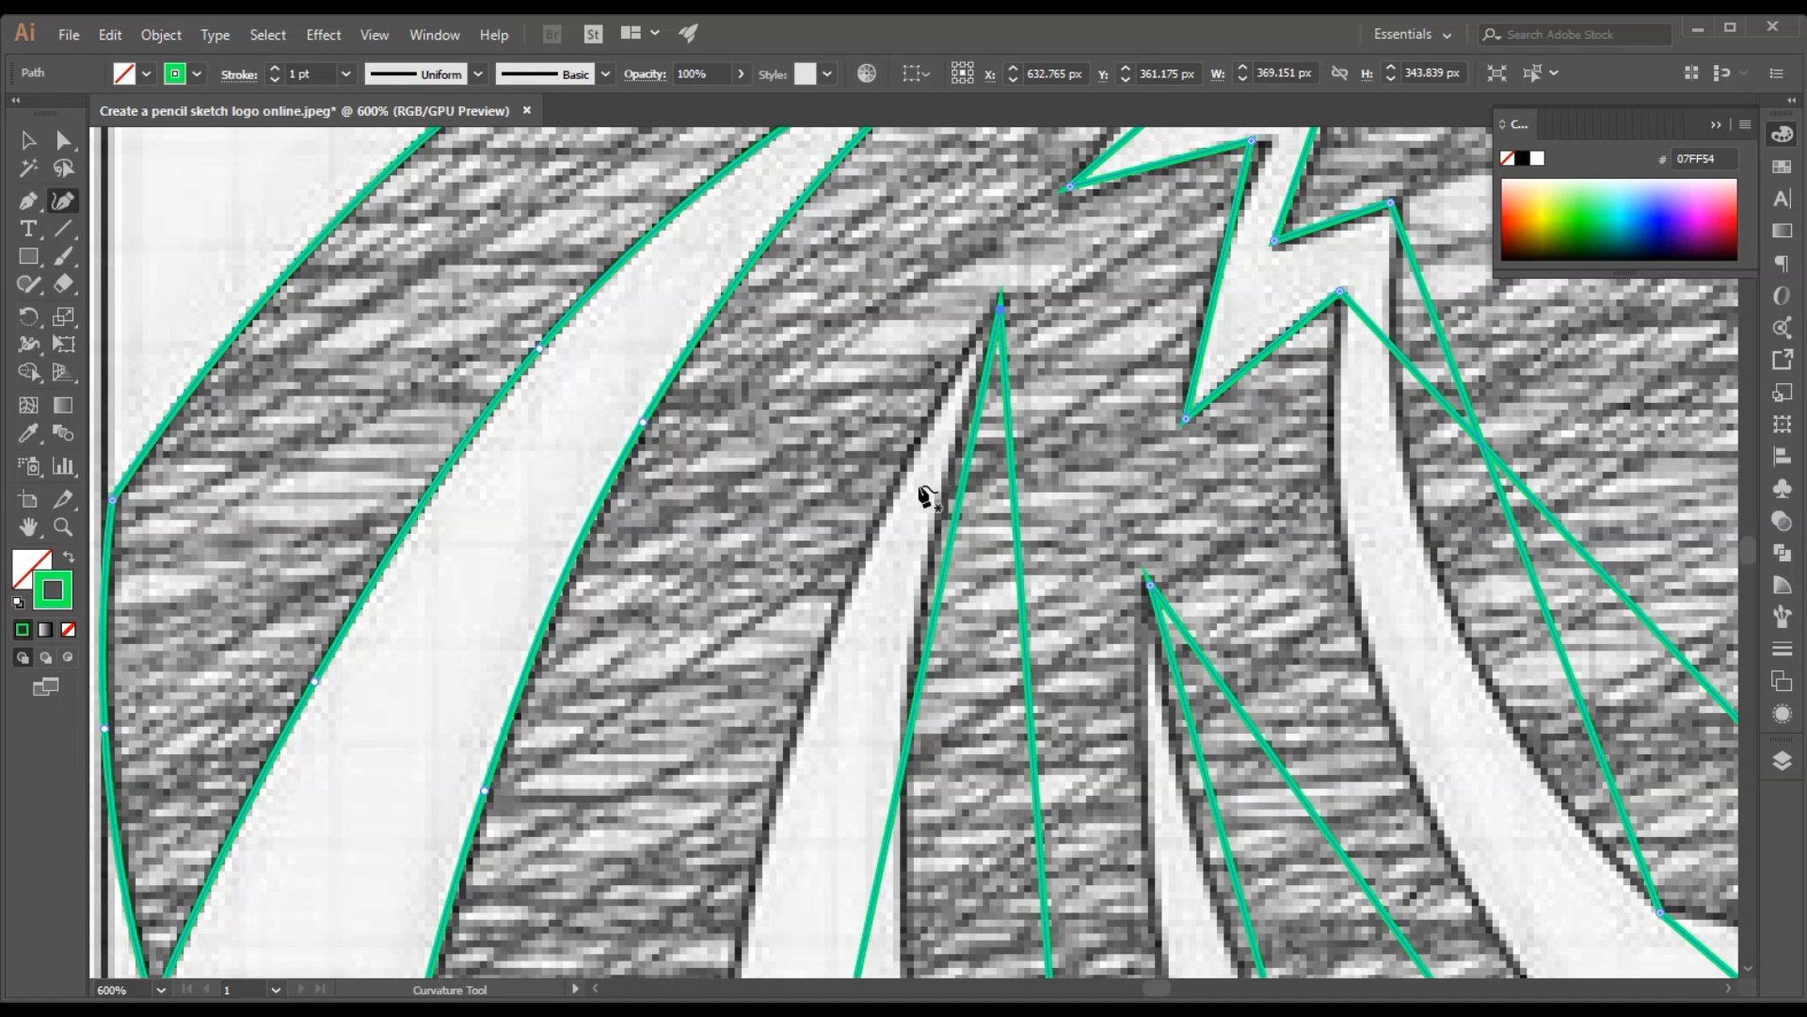
{"action": "left_click_drag", "start_coordinate": [899, 793], "coordinate": [809, 688]}
{"action": "scroll", "coordinate": [833, 654], "scroll_direction": "down", "scroll_amount": 10}
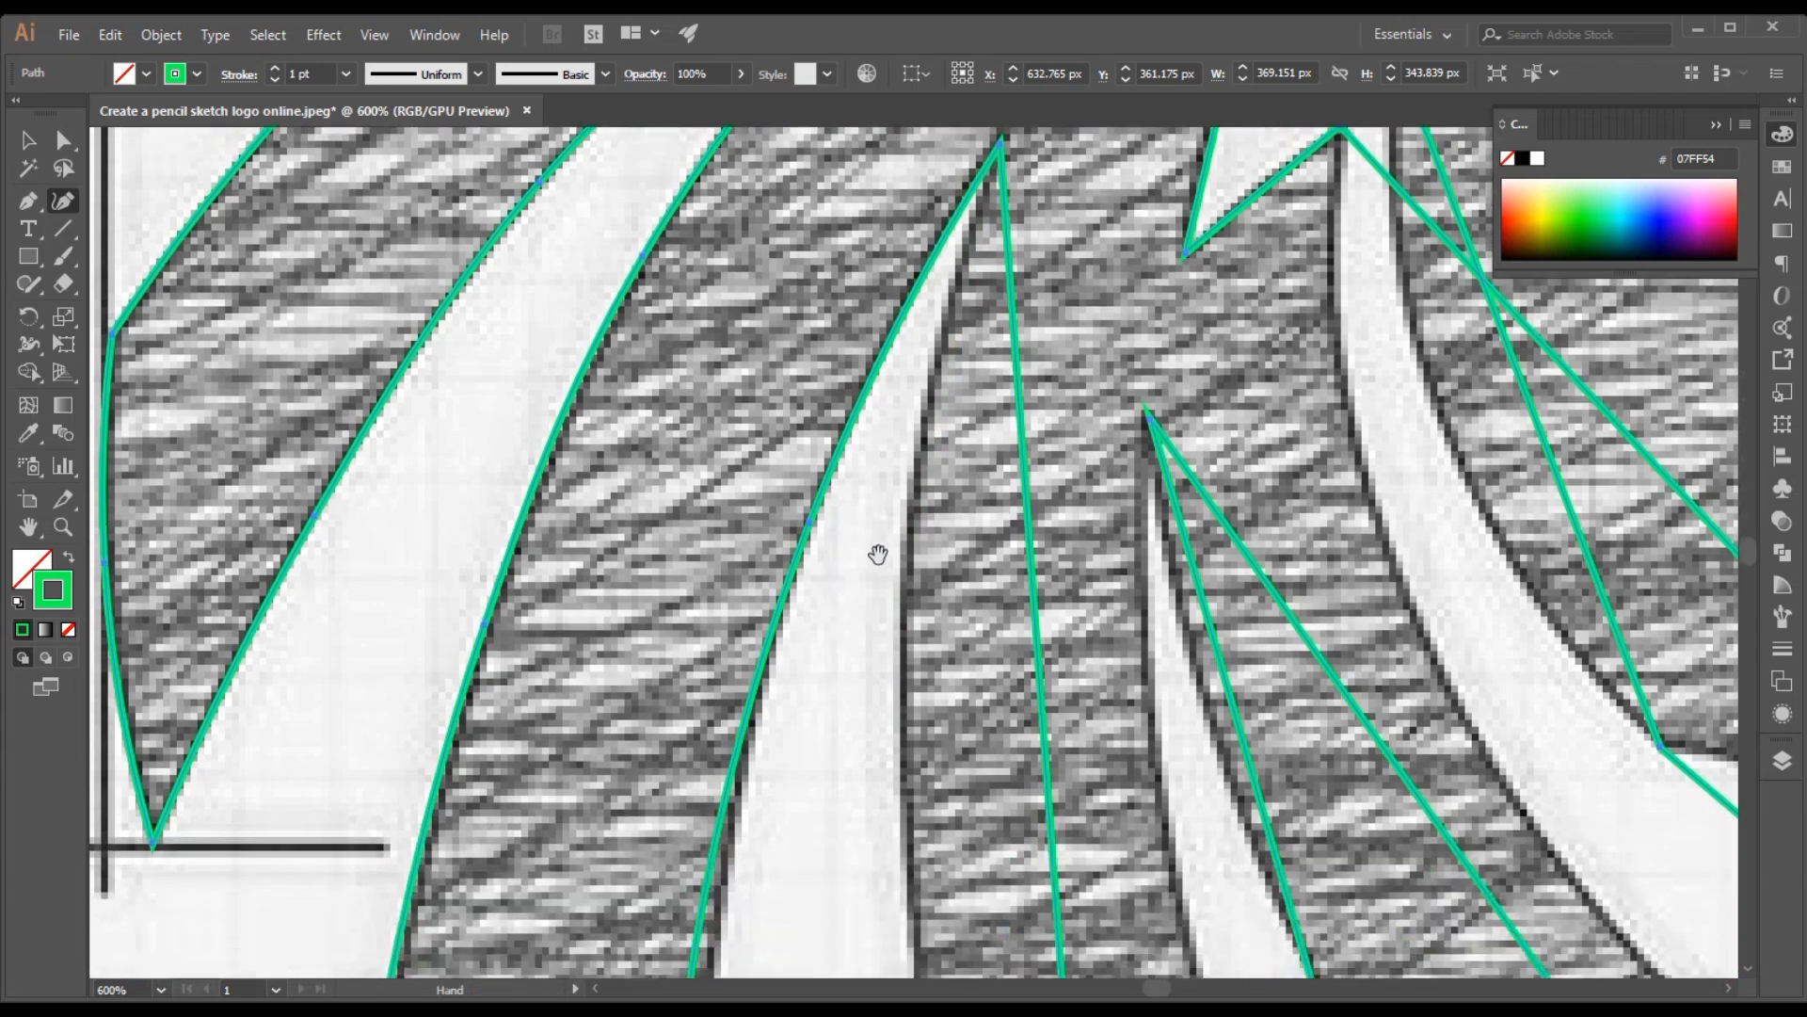
{"action": "scroll", "coordinate": [809, 585], "scroll_direction": "down", "scroll_amount": 3}
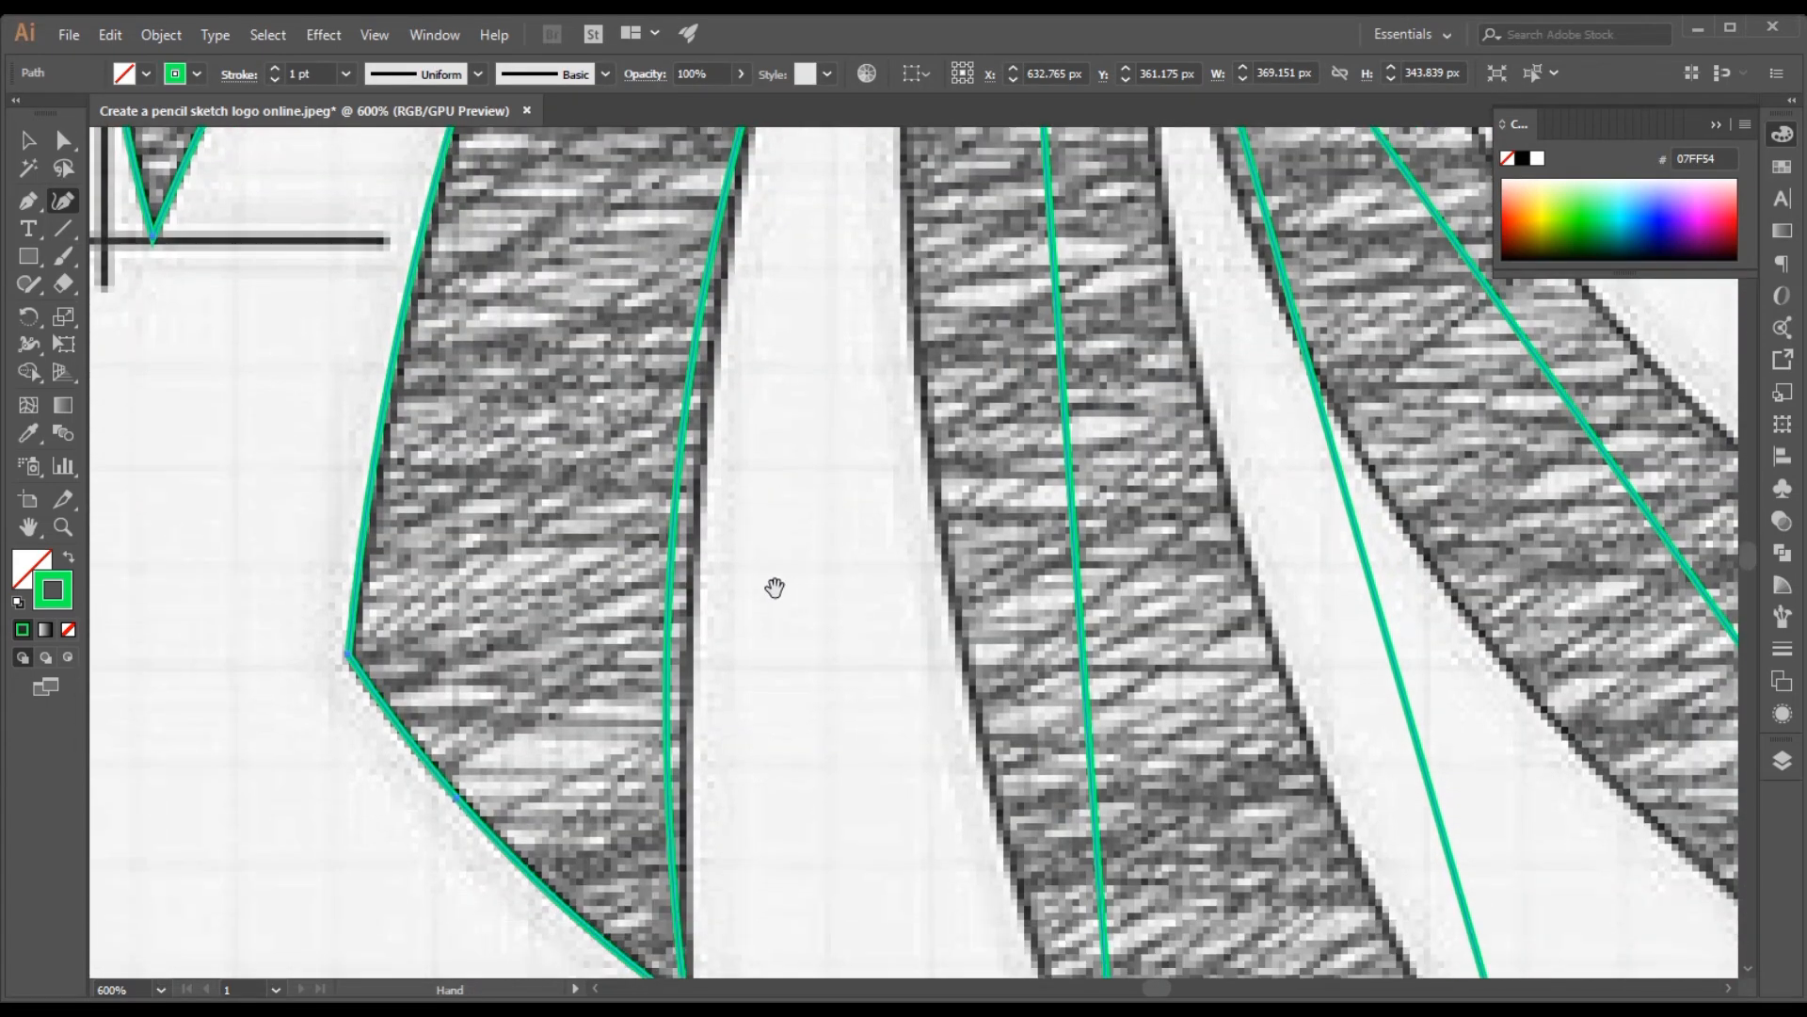
{"action": "left_click_drag", "start_coordinate": [682, 482], "coordinate": [705, 488]}
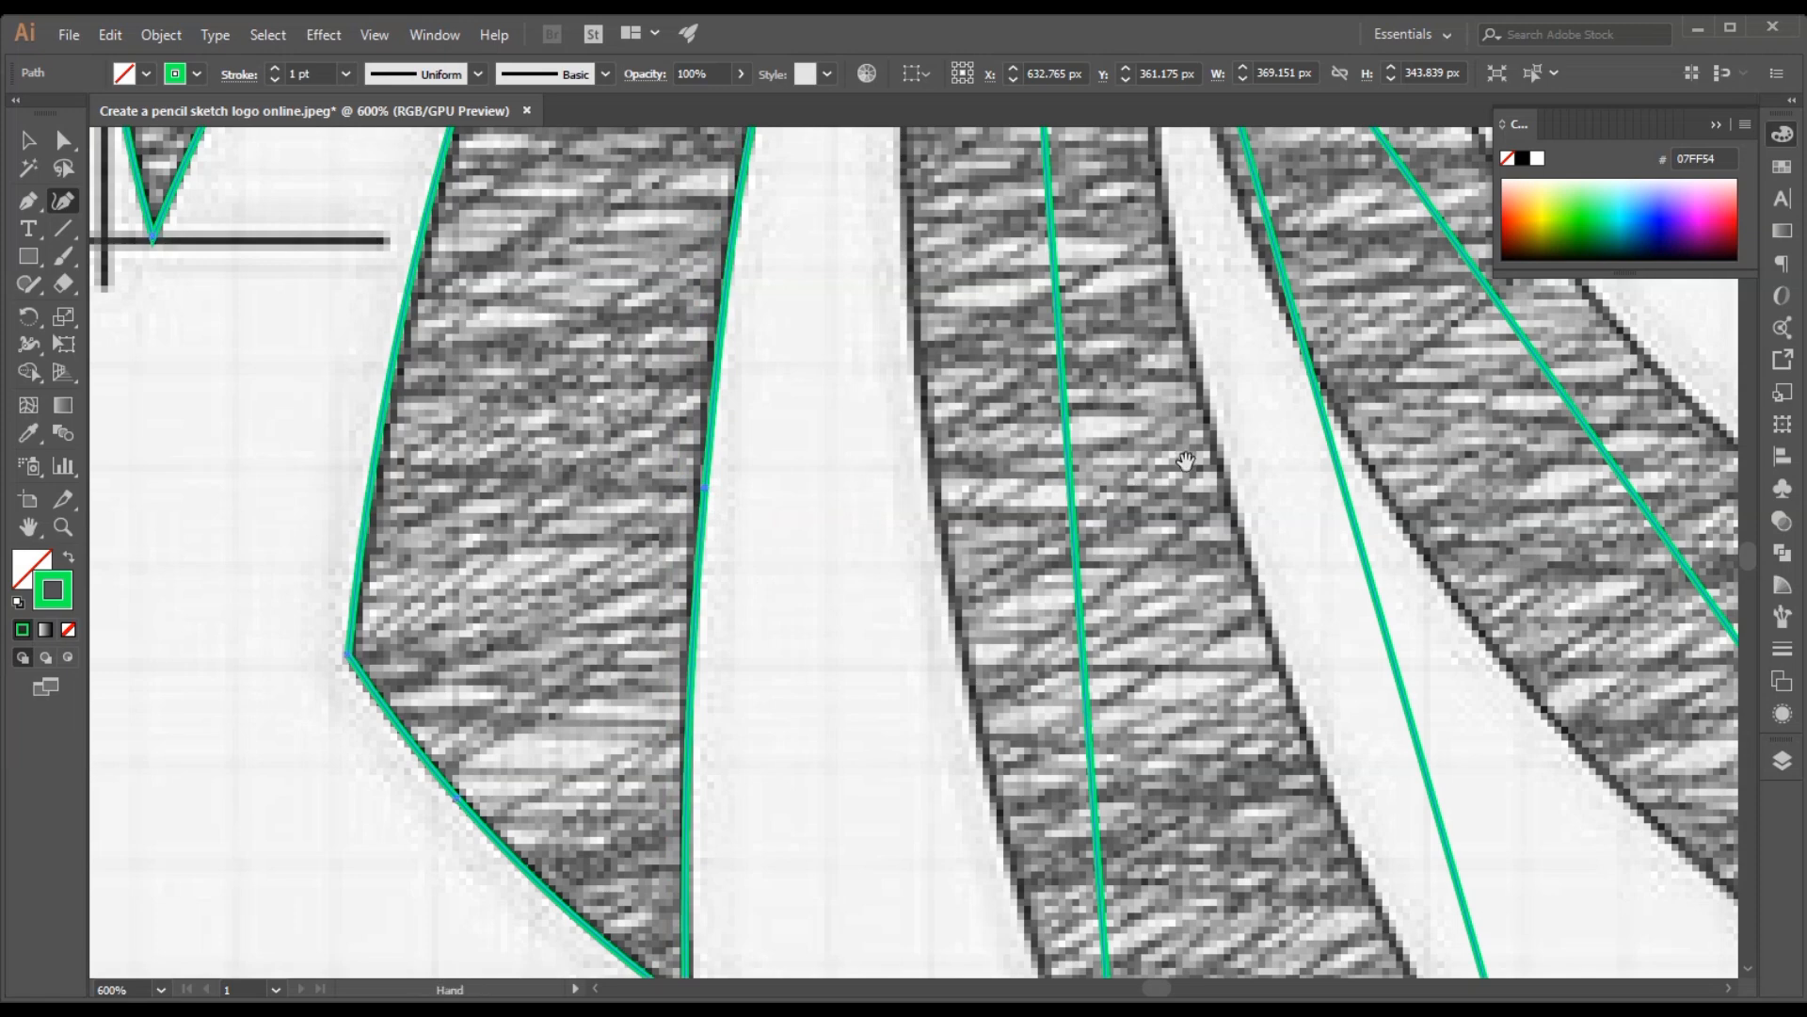
Bend the third mane strand's long rear edge backward and its bottom edge slightly outward to match the sketch
{"action": "left_click_drag", "start_coordinate": [1071, 504], "coordinate": [941, 494]}
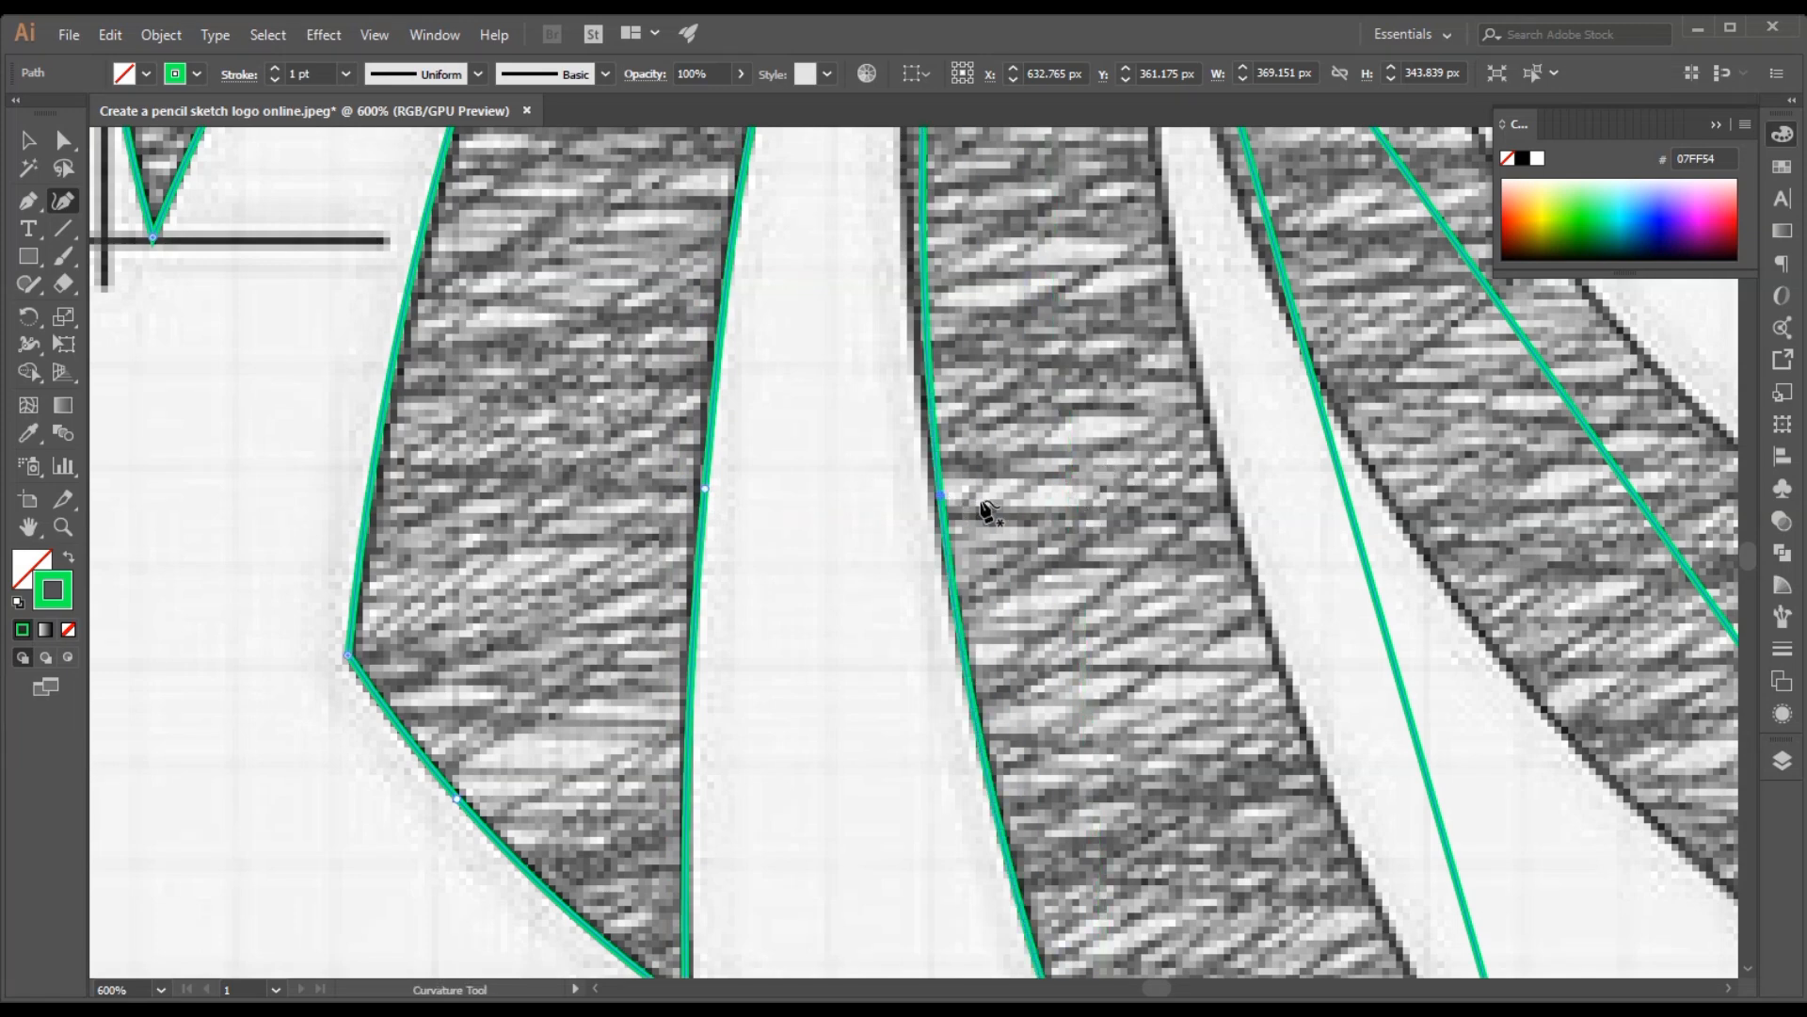
{"action": "scroll", "coordinate": [1061, 492], "scroll_direction": "down", "scroll_amount": 5}
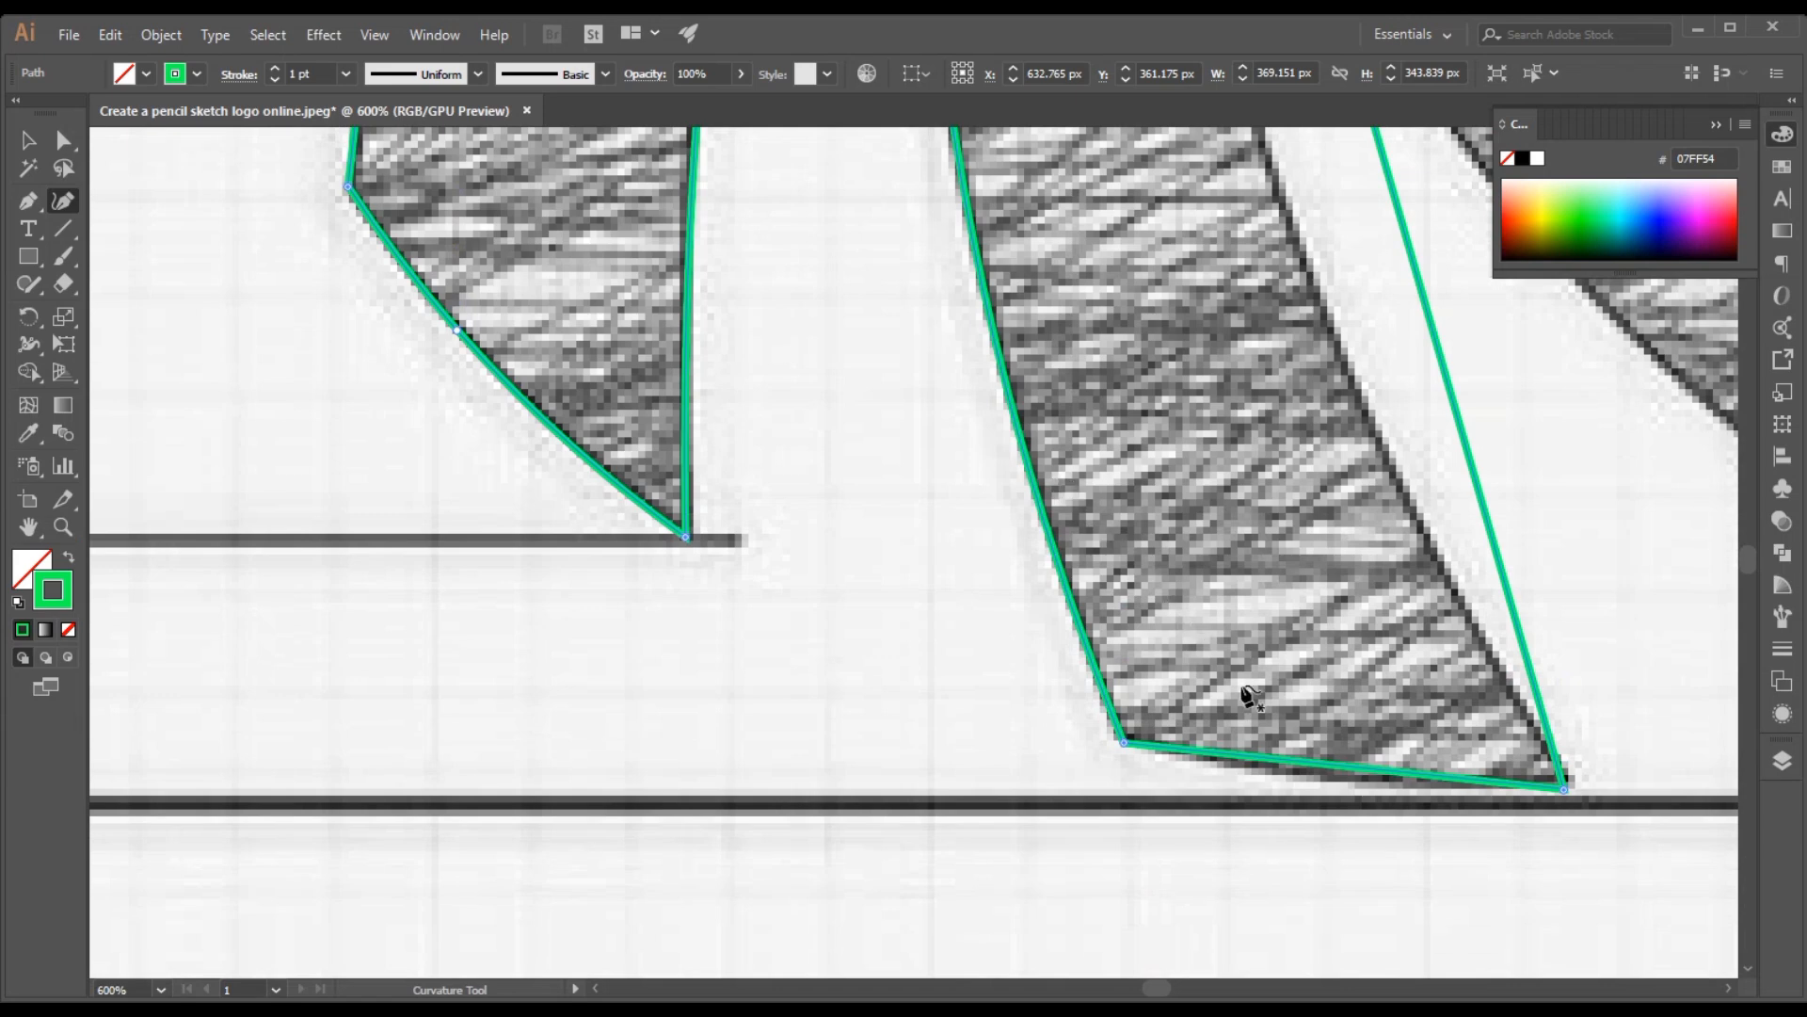
{"action": "left_click_drag", "start_coordinate": [1325, 767], "coordinate": [1322, 781]}
Nudge the third mane strand's bottom front tip onto the sketch and bend its long front edge inward along the sketched line
{"action": "key", "text": "space"}
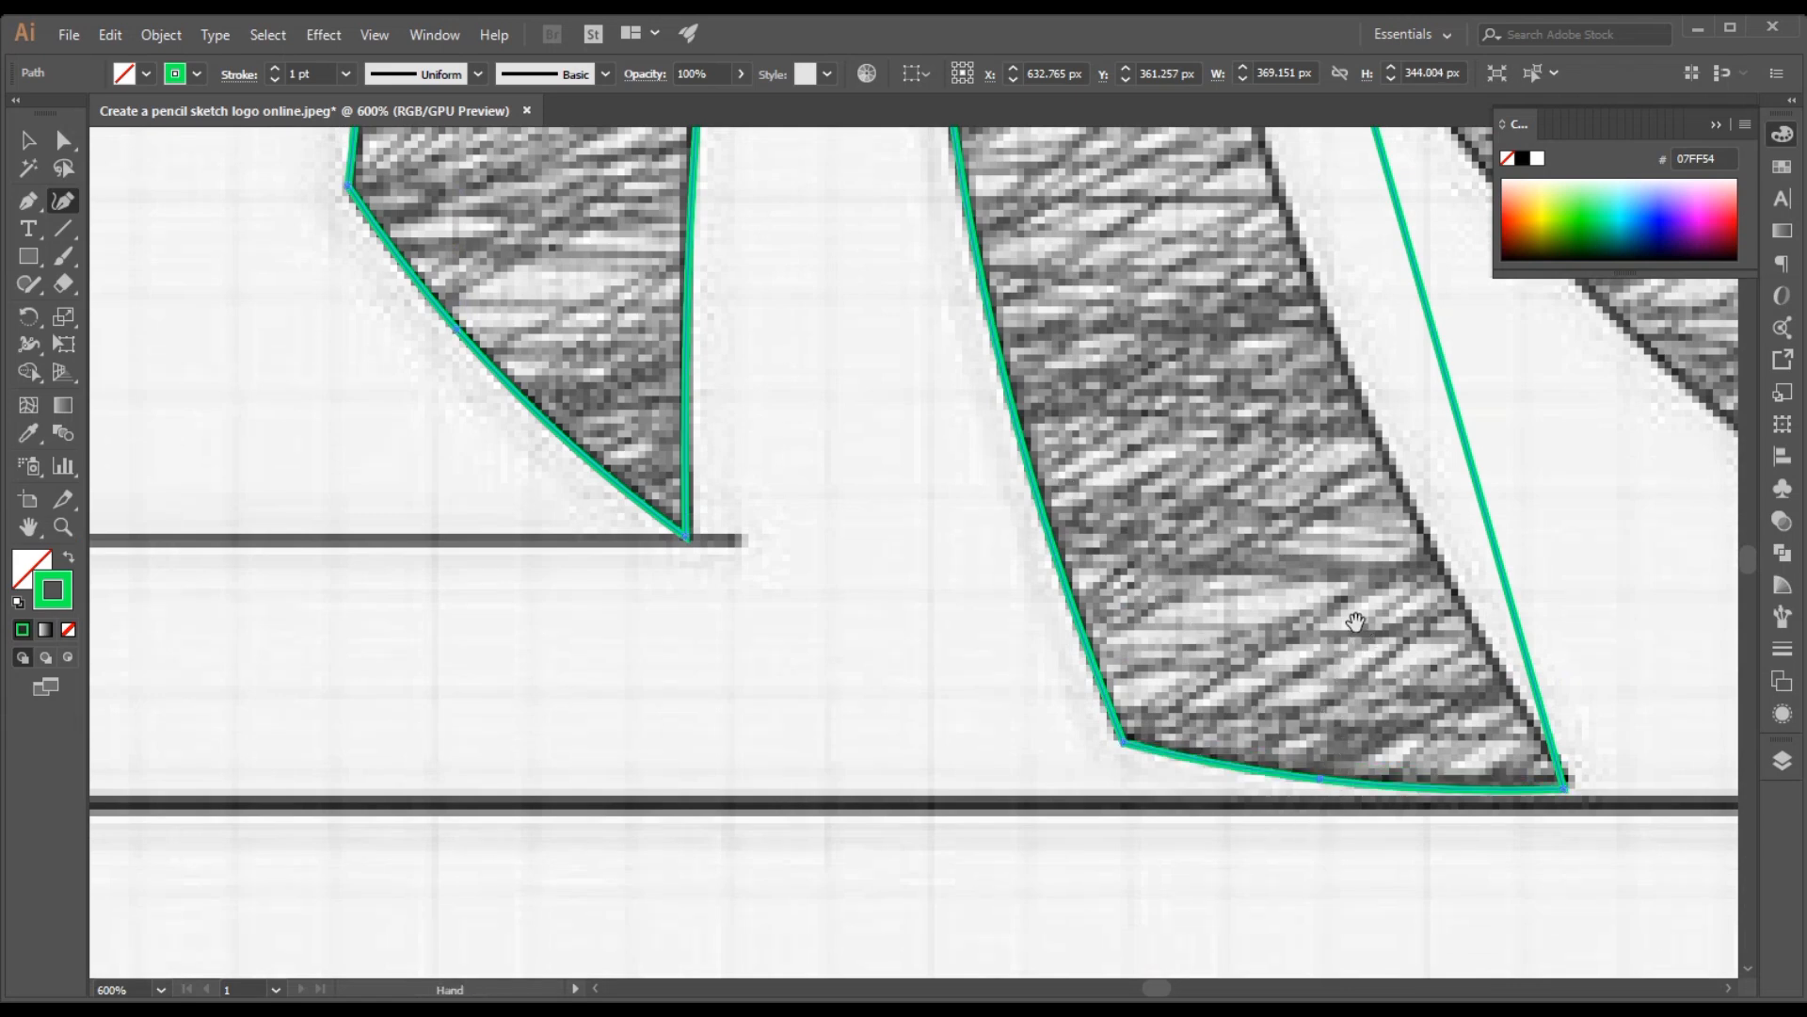
{"action": "left_click_drag", "start_coordinate": [1356, 622], "coordinate": [864, 740]}
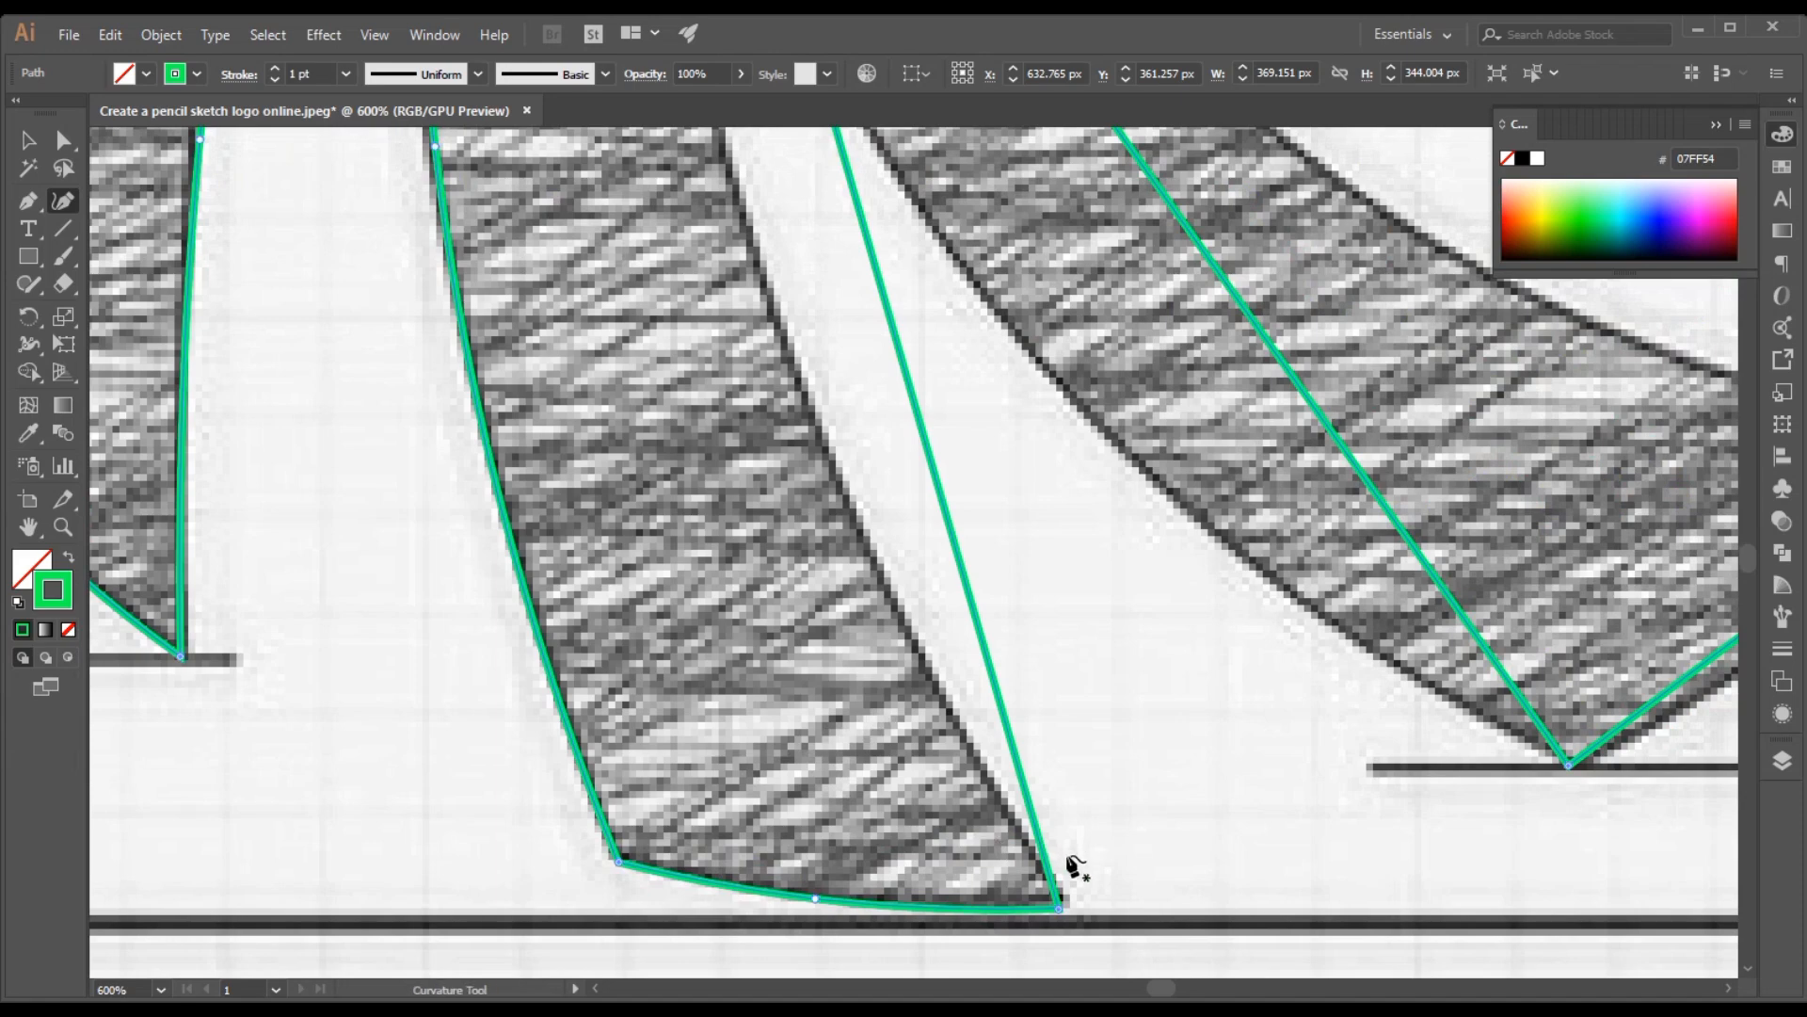
{"action": "left_click_drag", "start_coordinate": [1058, 907], "coordinate": [1063, 902]}
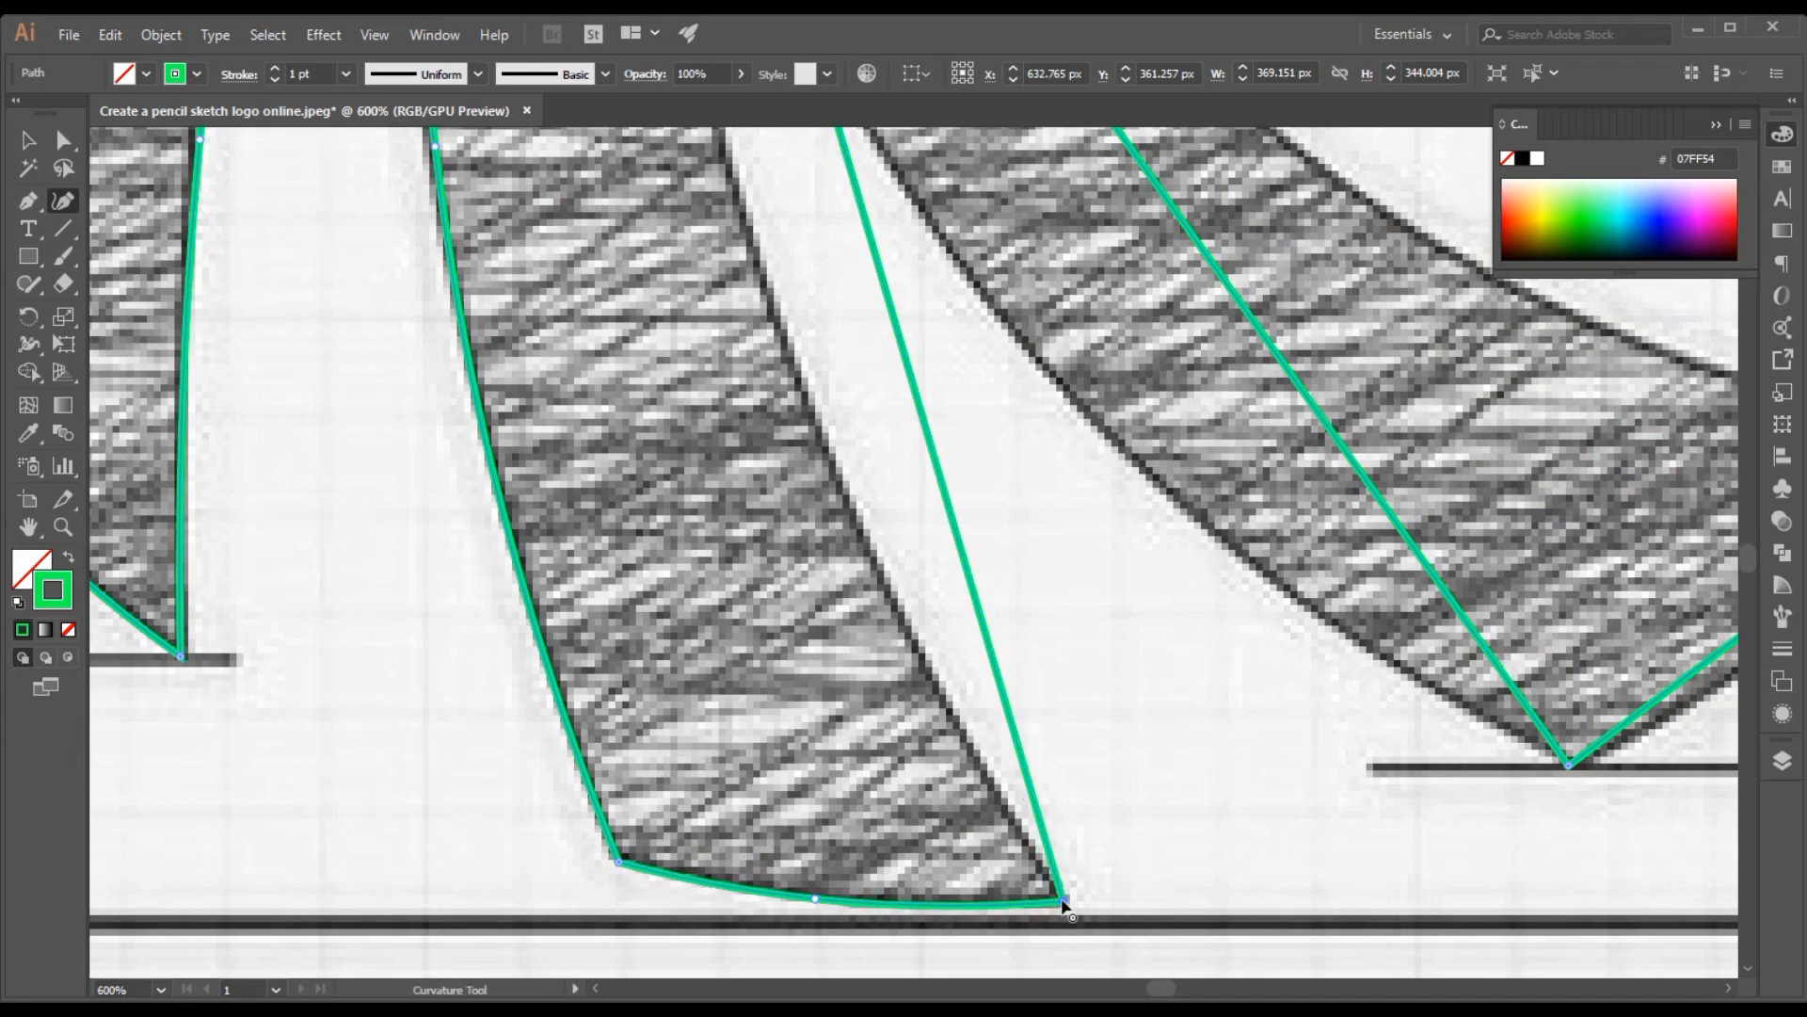
{"action": "scroll", "coordinate": [1012, 593], "scroll_direction": "up", "scroll_amount": 10}
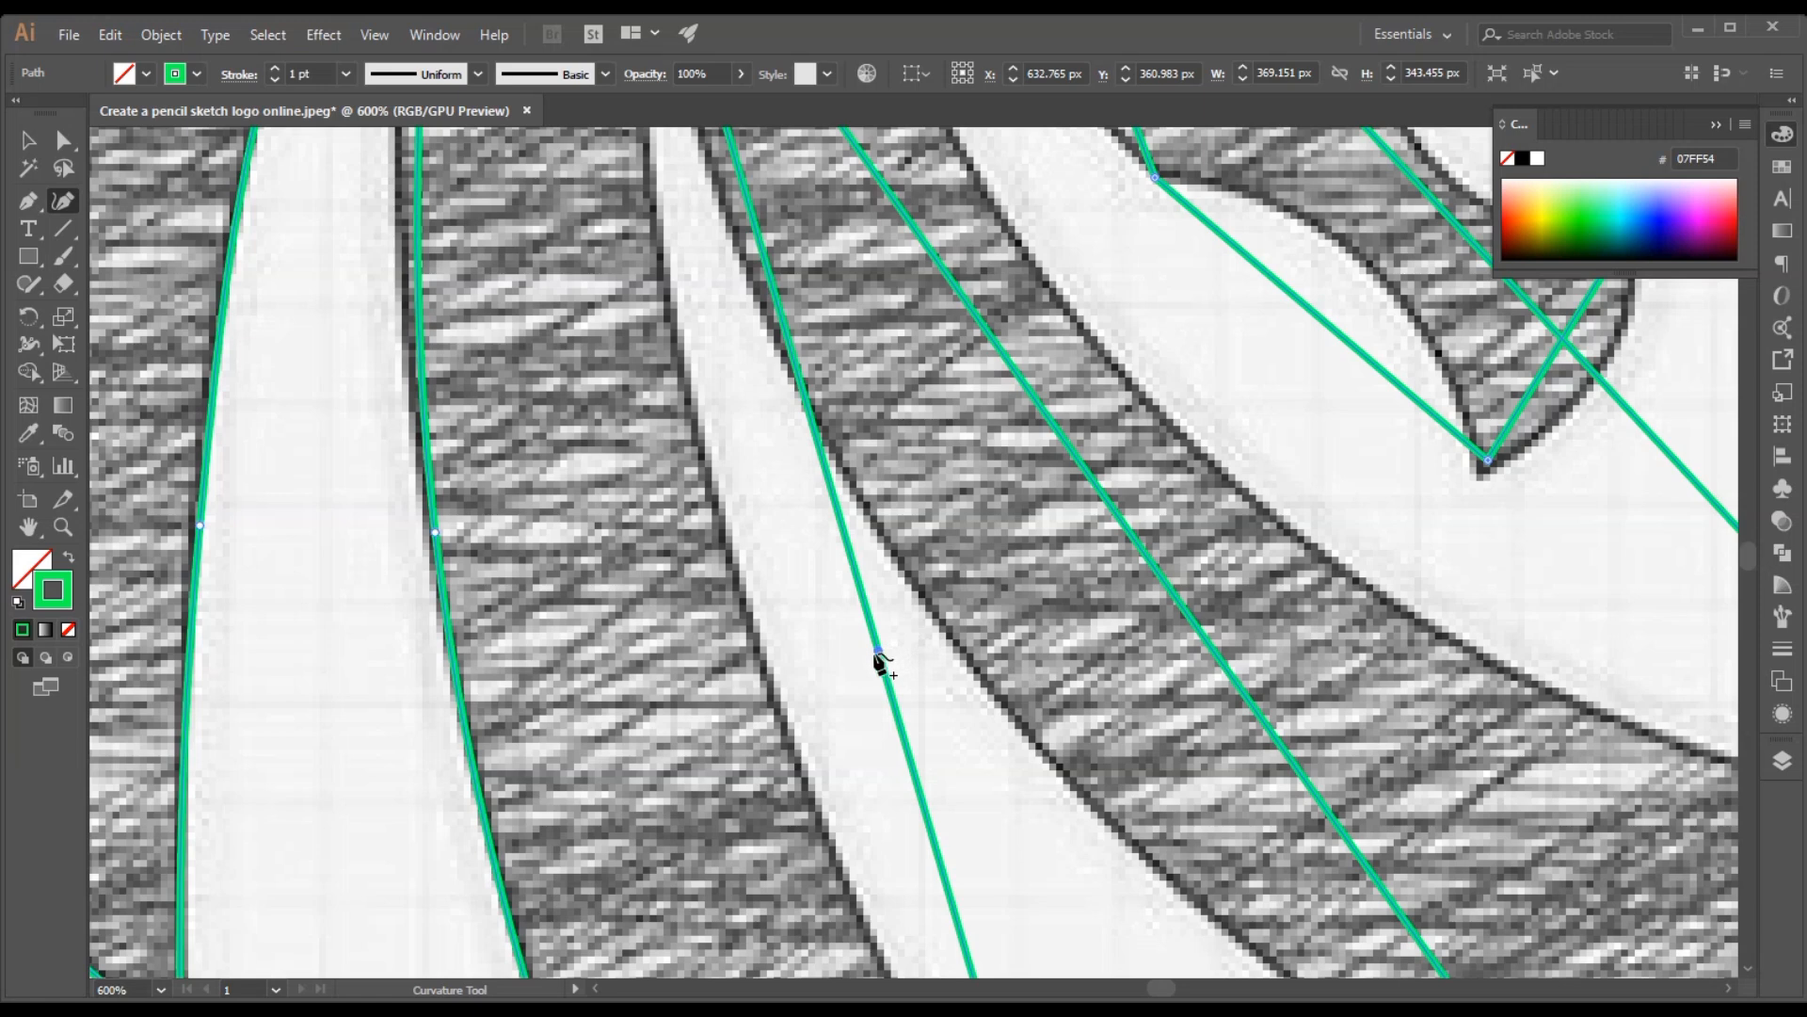
{"action": "left_click_drag", "start_coordinate": [877, 651], "coordinate": [770, 663]}
{"action": "scroll", "coordinate": [767, 665], "scroll_direction": "up", "scroll_amount": 5}
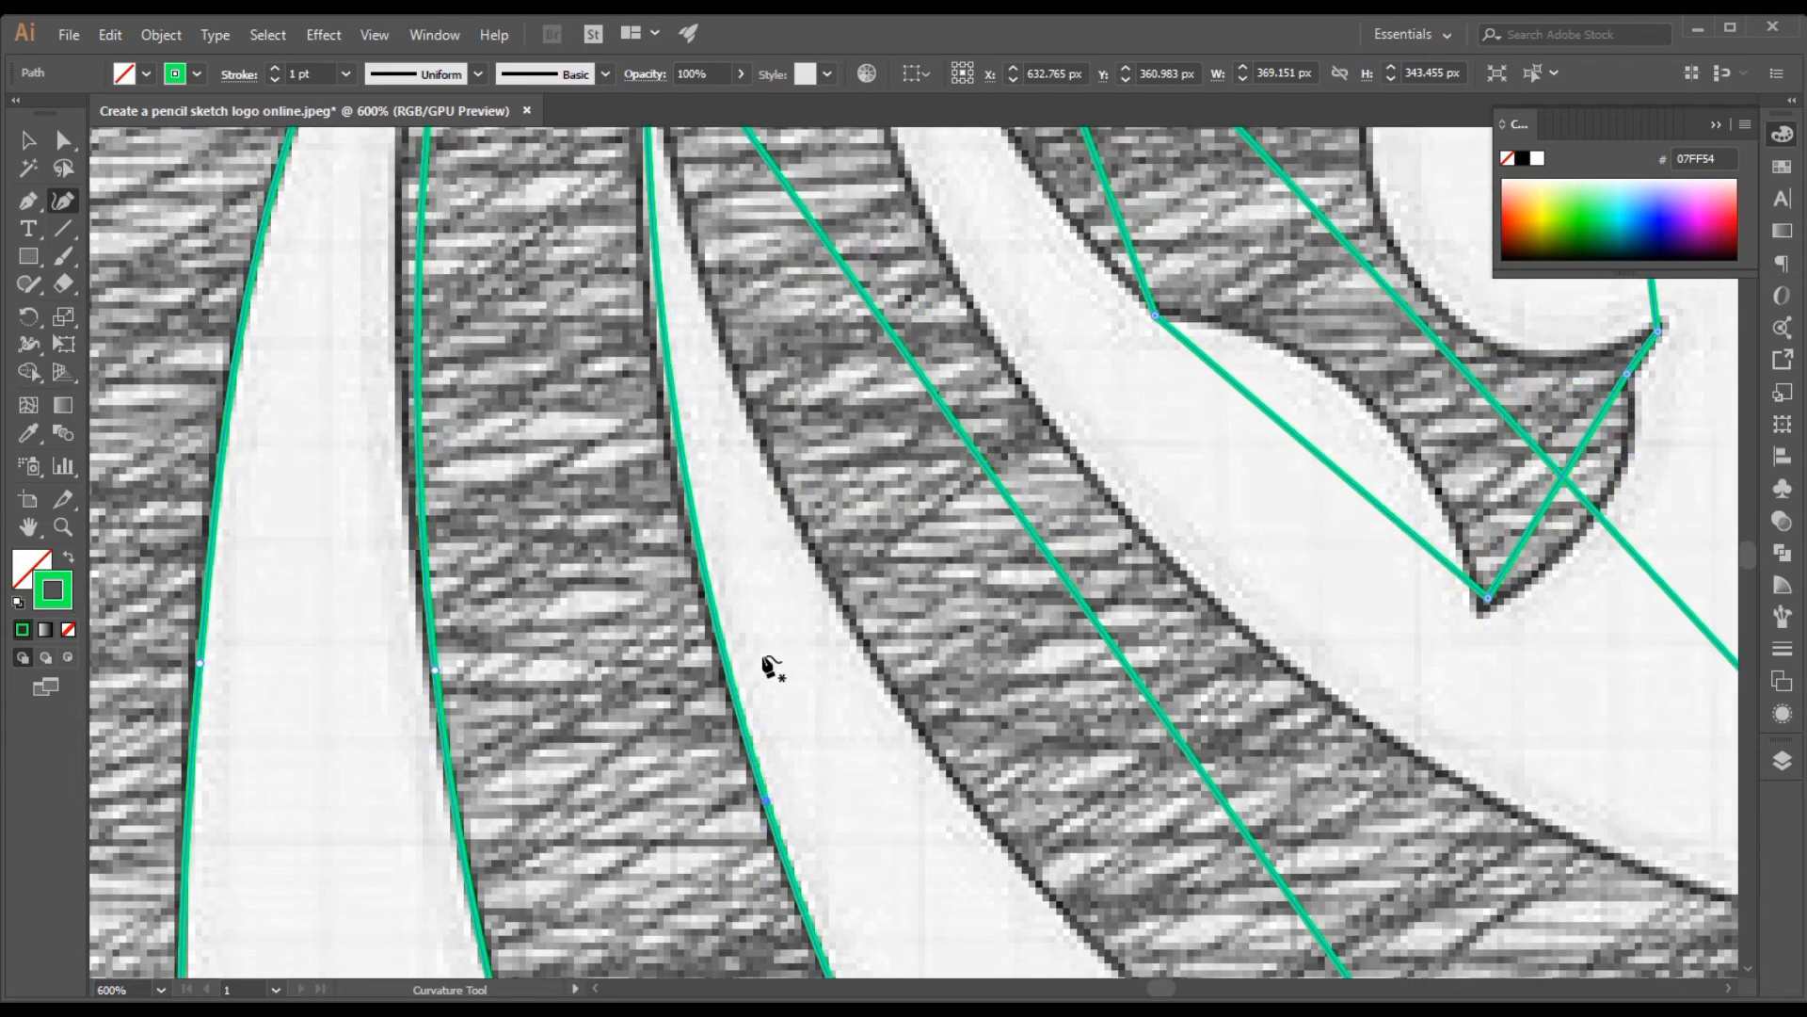
Bend the upper part of the third mane strand's rear edge onto the sketch and fine-tune the curve point lower down
{"action": "scroll", "coordinate": [723, 663], "scroll_direction": "up", "scroll_amount": 3}
{"action": "scroll", "coordinate": [626, 625], "scroll_direction": "up", "scroll_amount": 3}
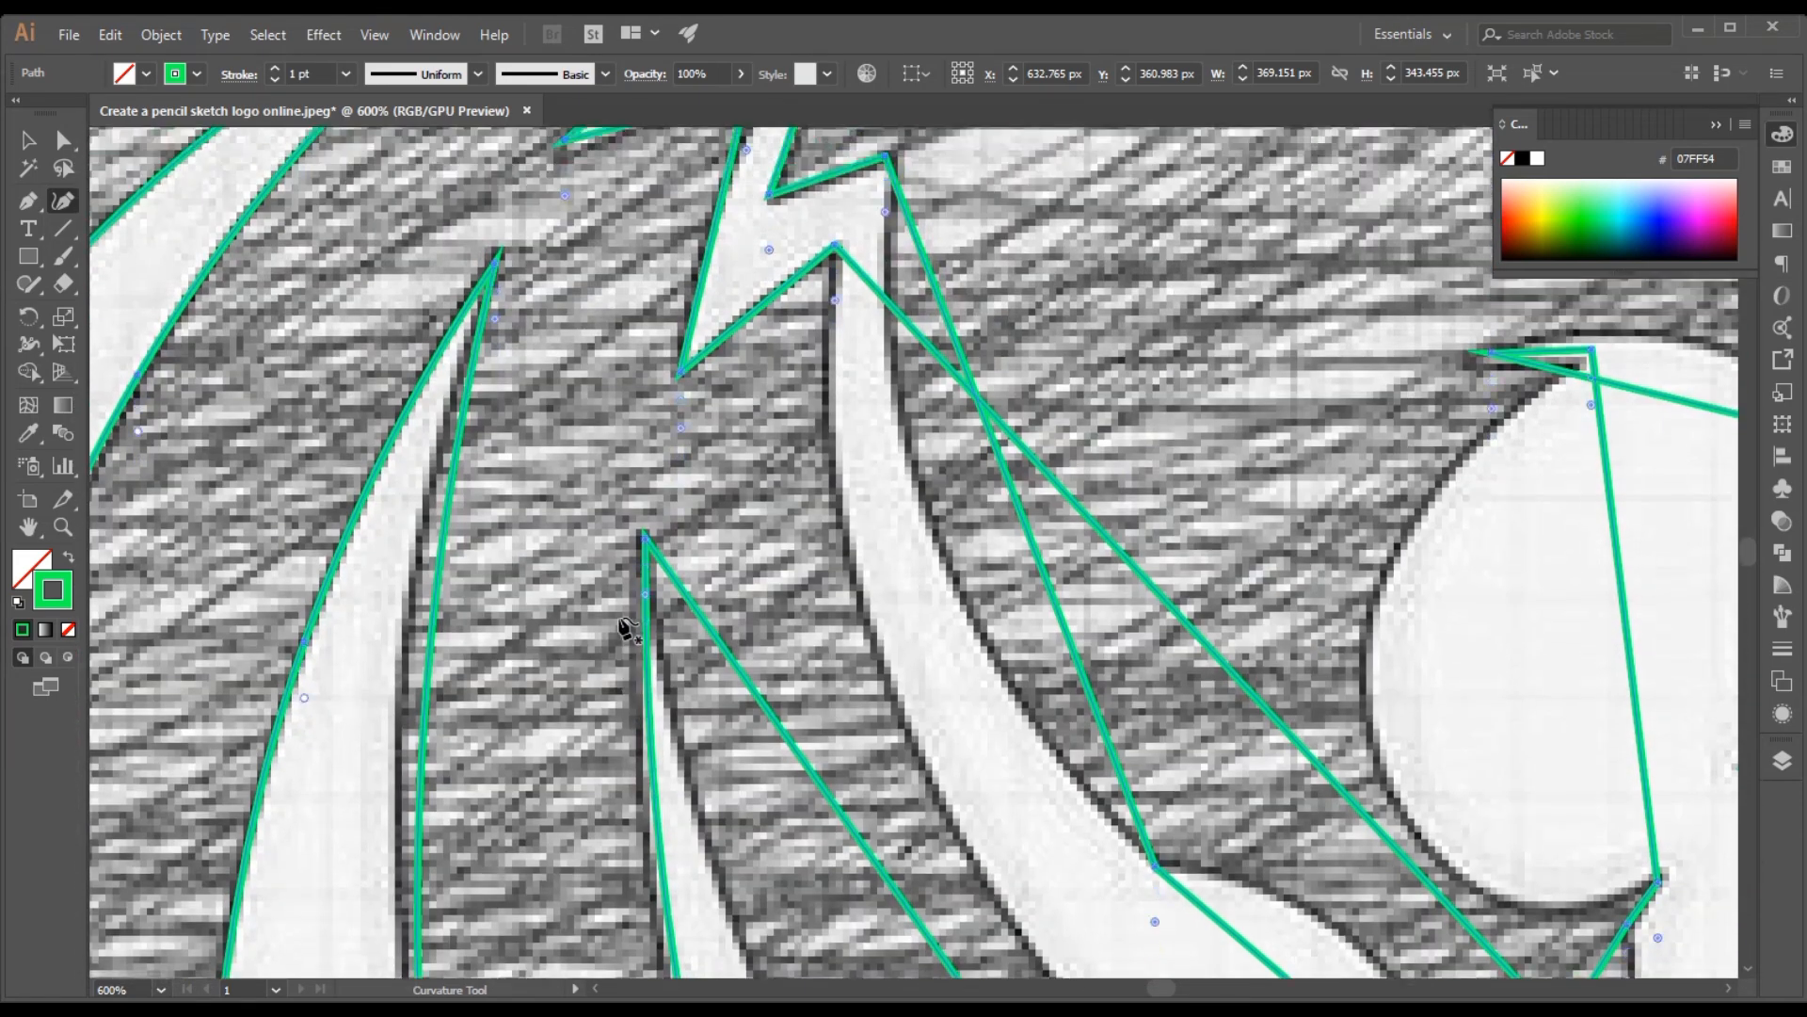
{"action": "left_click_drag", "start_coordinate": [441, 636], "coordinate": [422, 595]}
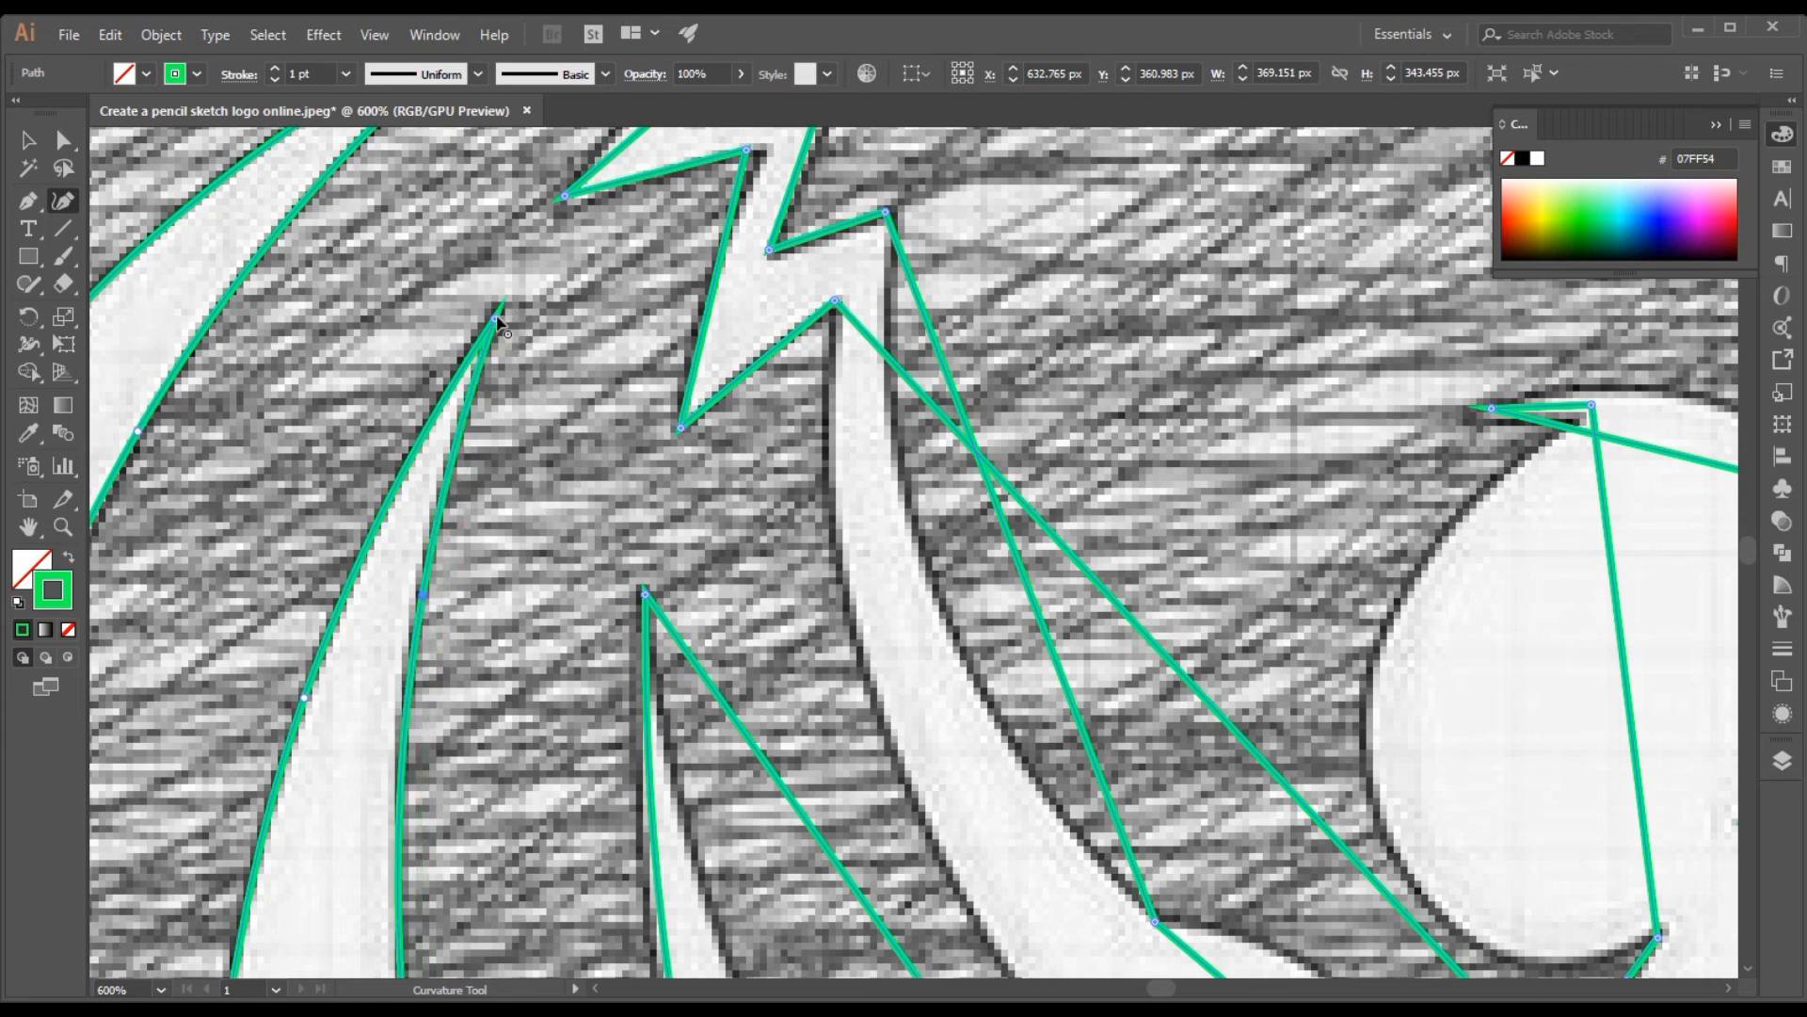
{"action": "scroll", "coordinate": [581, 372], "scroll_direction": "down", "scroll_amount": 3}
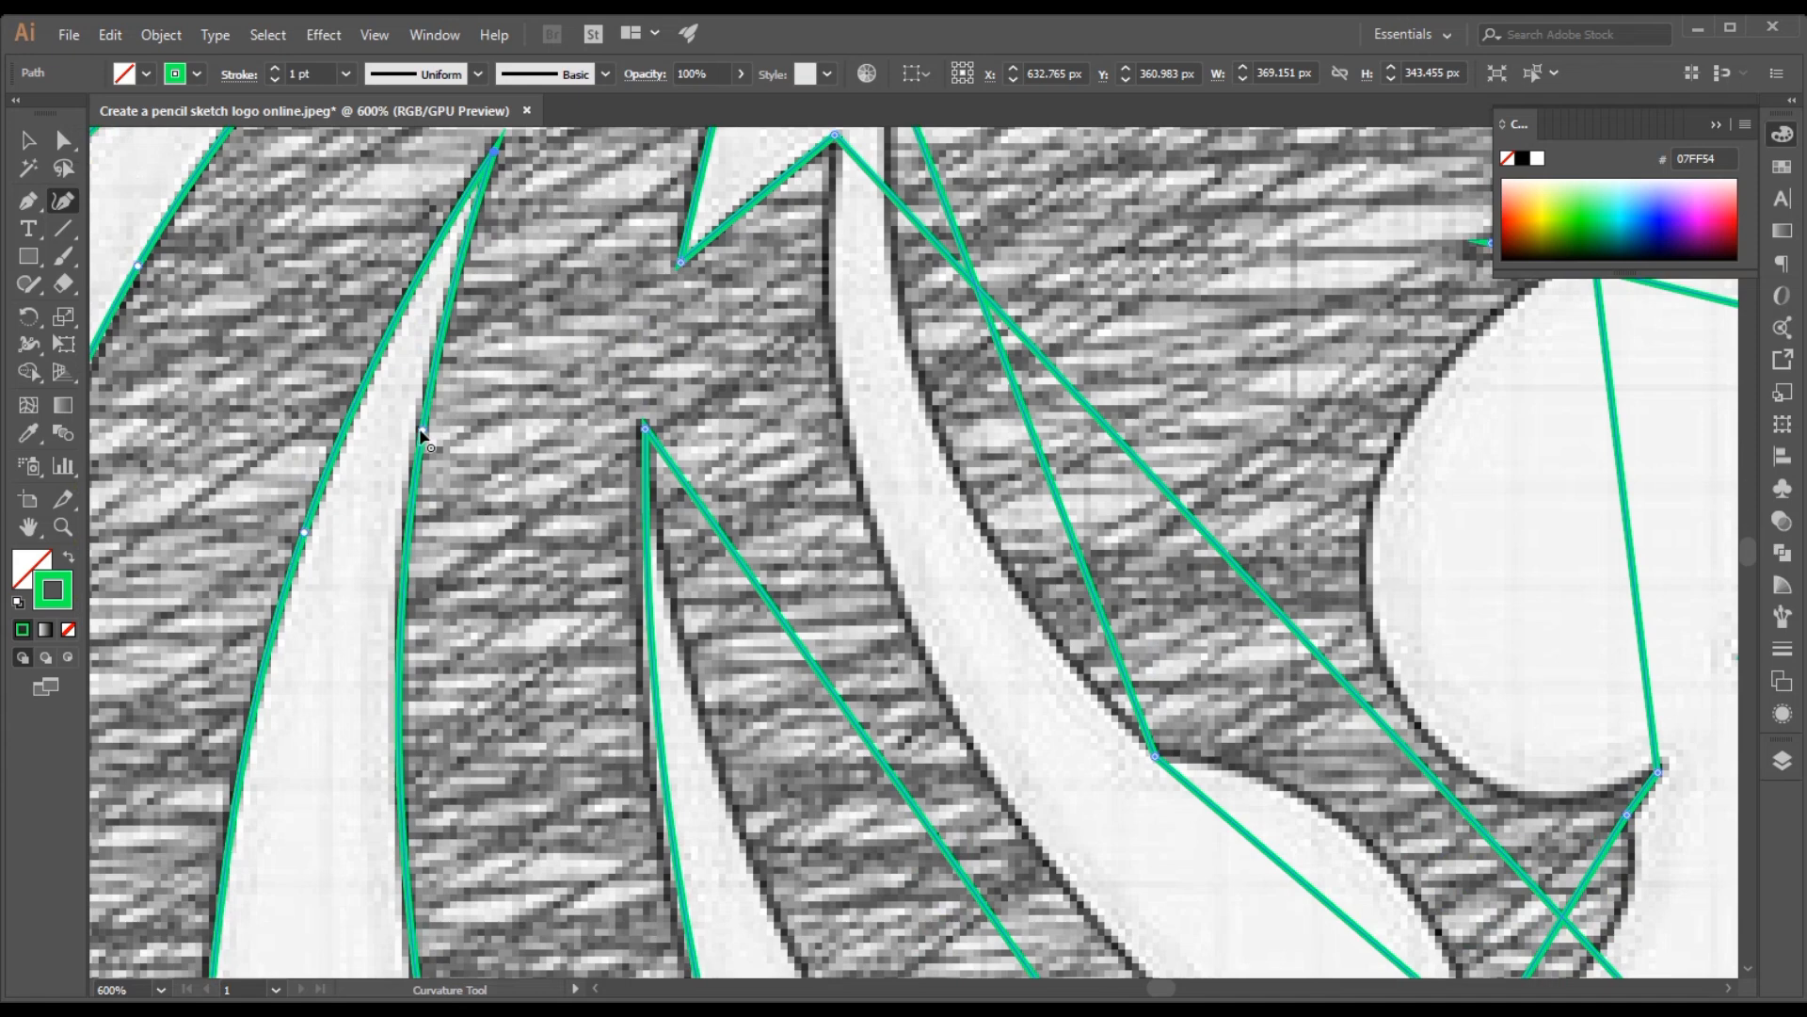
{"action": "scroll", "coordinate": [546, 407], "scroll_direction": "down", "scroll_amount": 5}
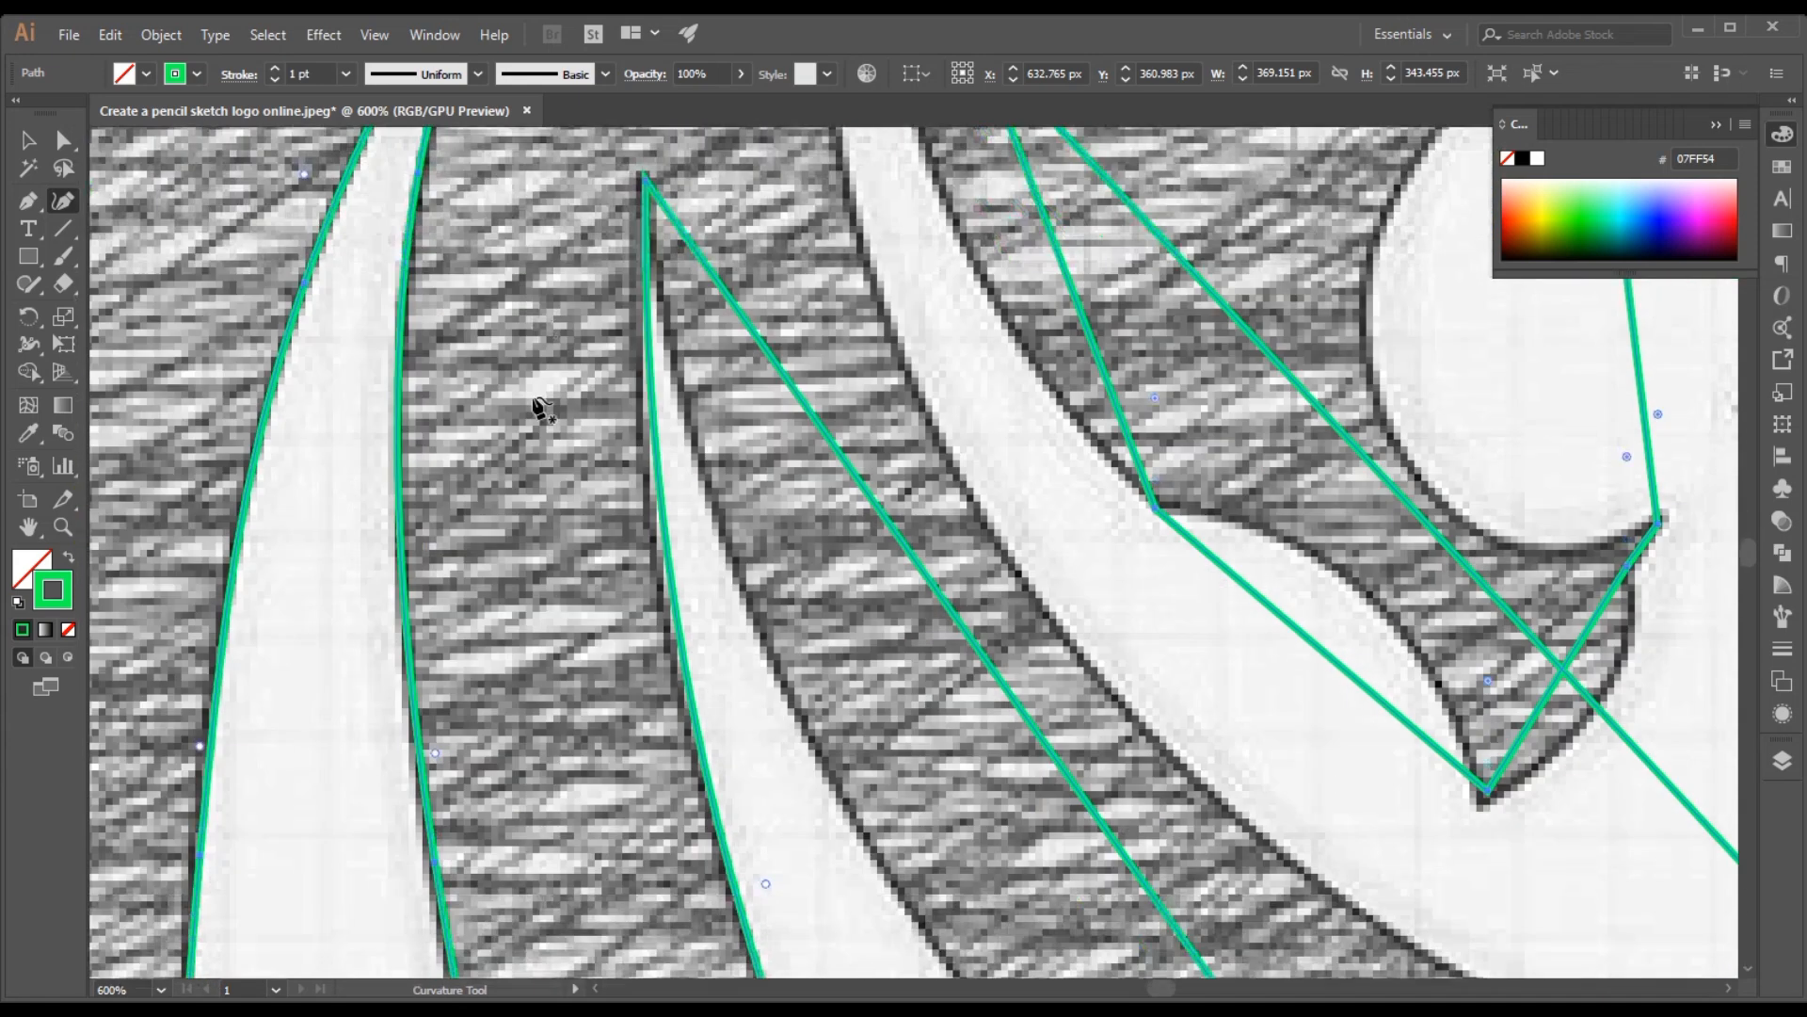
{"action": "scroll", "coordinate": [543, 407], "scroll_direction": "down", "scroll_amount": 5}
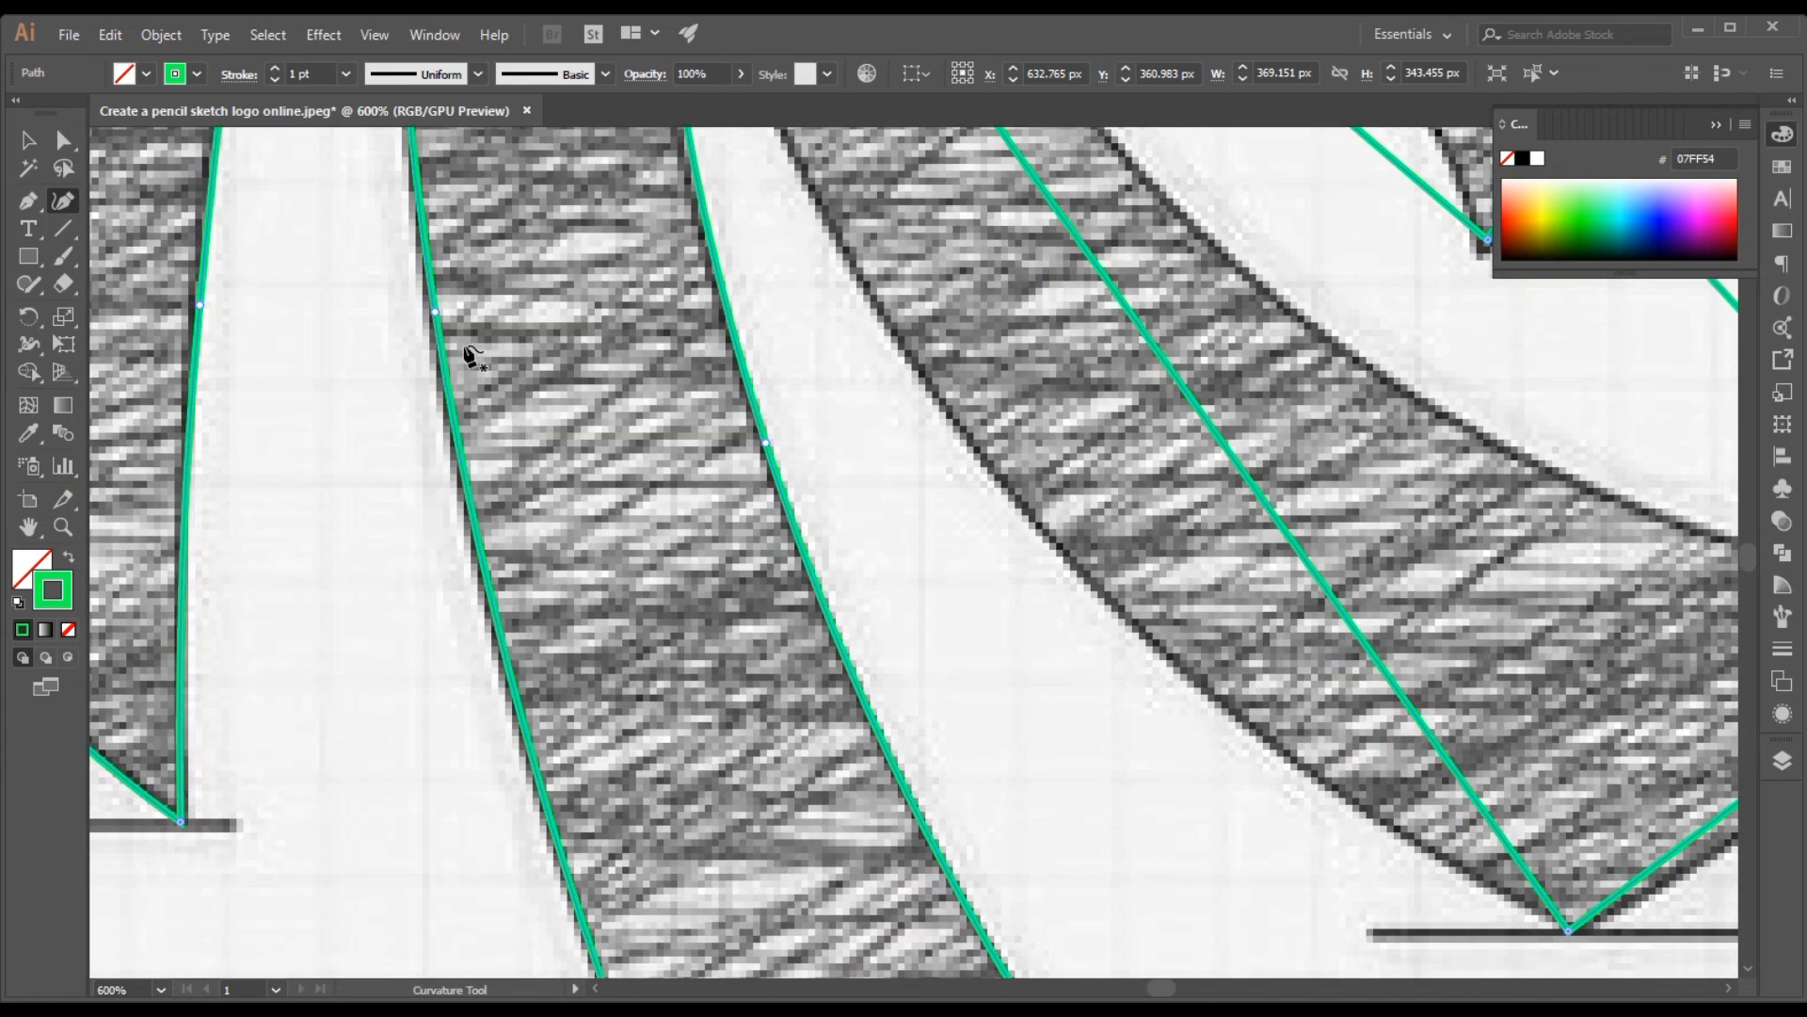
{"action": "left_click_drag", "start_coordinate": [435, 316], "coordinate": [438, 323]}
Add a curve point on the upper part of the third mane strand's front edge, beside the narrow gap, to follow the sketch
{"action": "scroll", "coordinate": [628, 378], "scroll_direction": "down", "scroll_amount": 4}
{"action": "scroll", "coordinate": [633, 387], "scroll_direction": "up", "scroll_amount": 10}
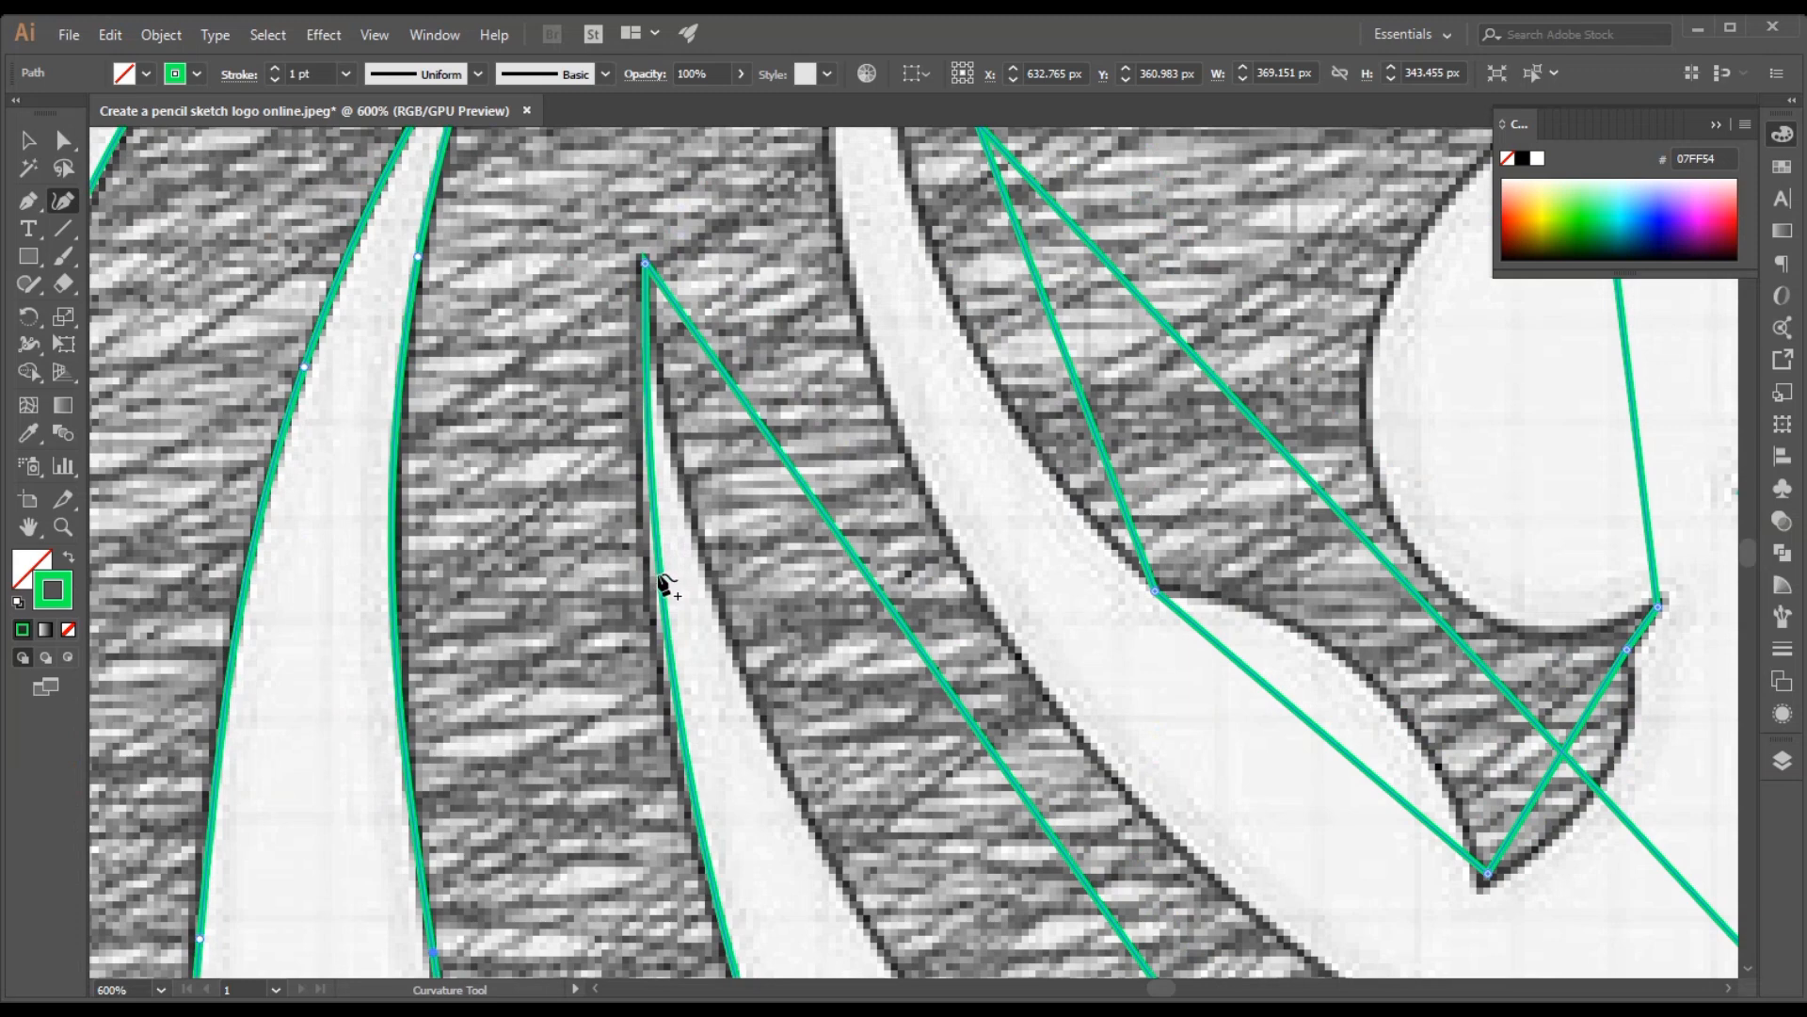
{"action": "left_click_drag", "start_coordinate": [658, 575], "coordinate": [656, 576]}
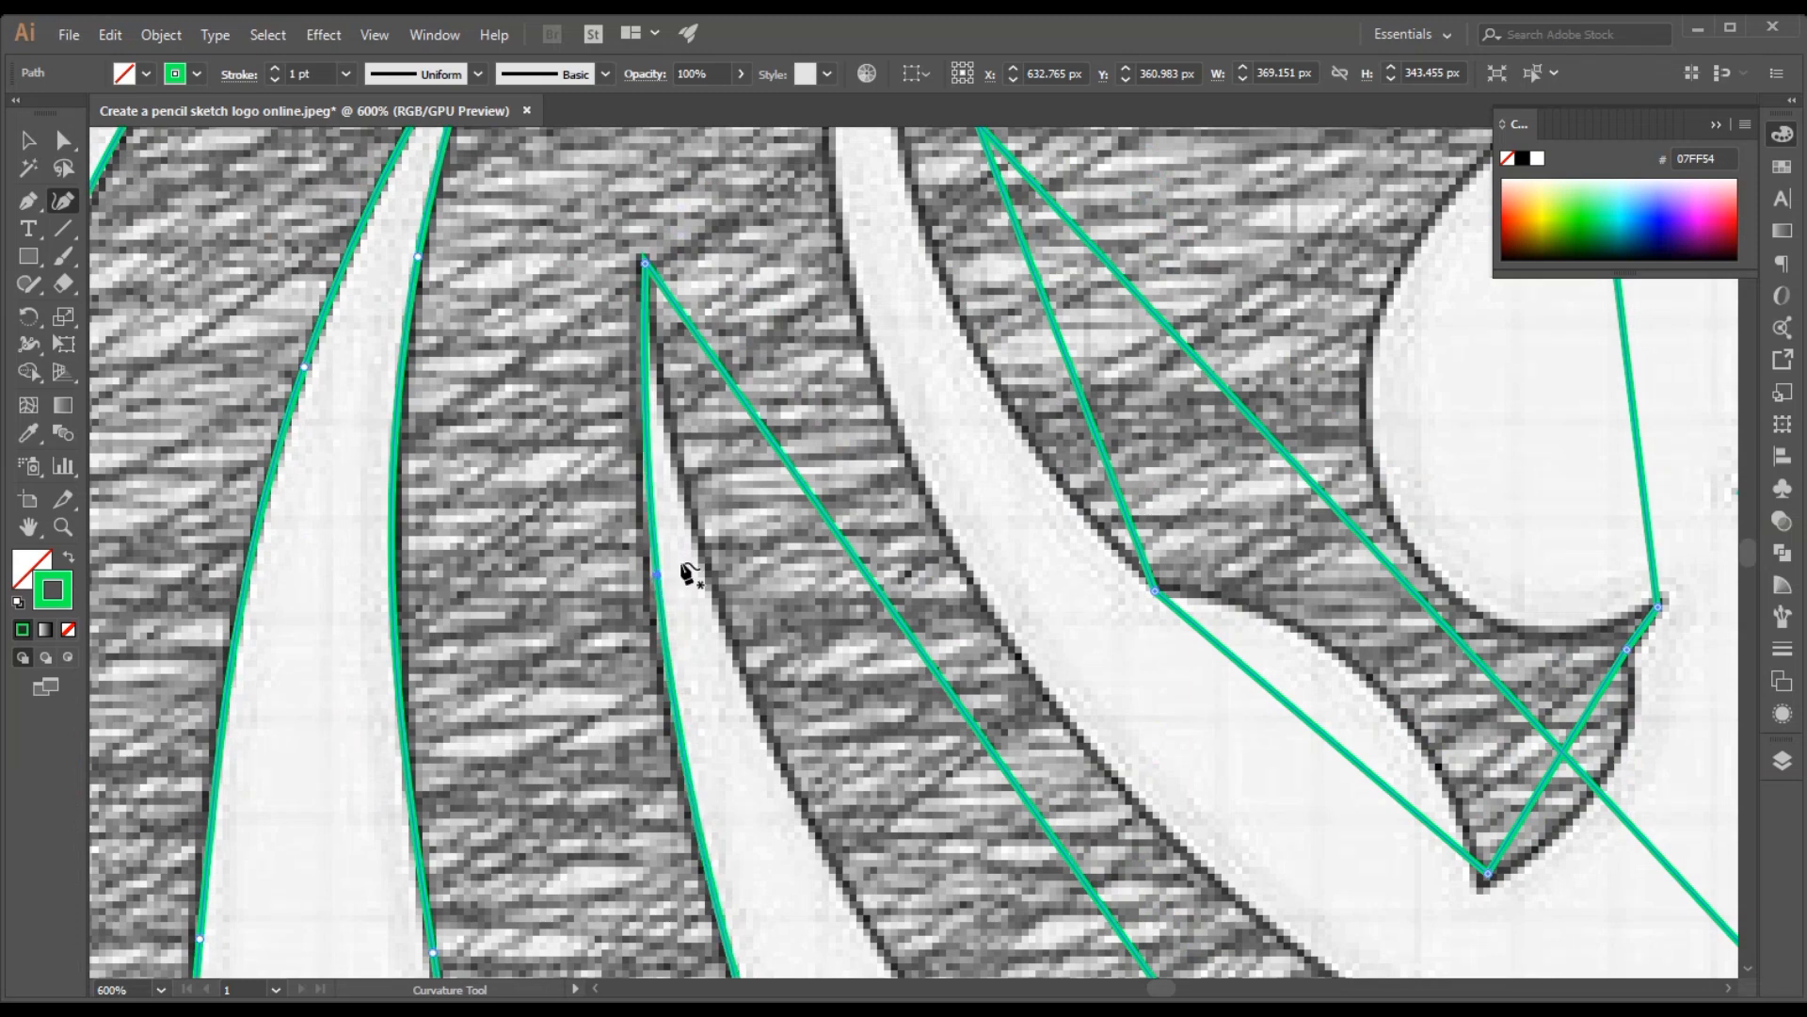
{"action": "scroll", "coordinate": [828, 457], "scroll_direction": "down", "scroll_amount": 2}
Move the zigzag highlight's top tip onto the sketch as a sharp corner and bend its upper rear edge outward
{"action": "scroll", "coordinate": [829, 456], "scroll_direction": "up", "scroll_amount": 12}
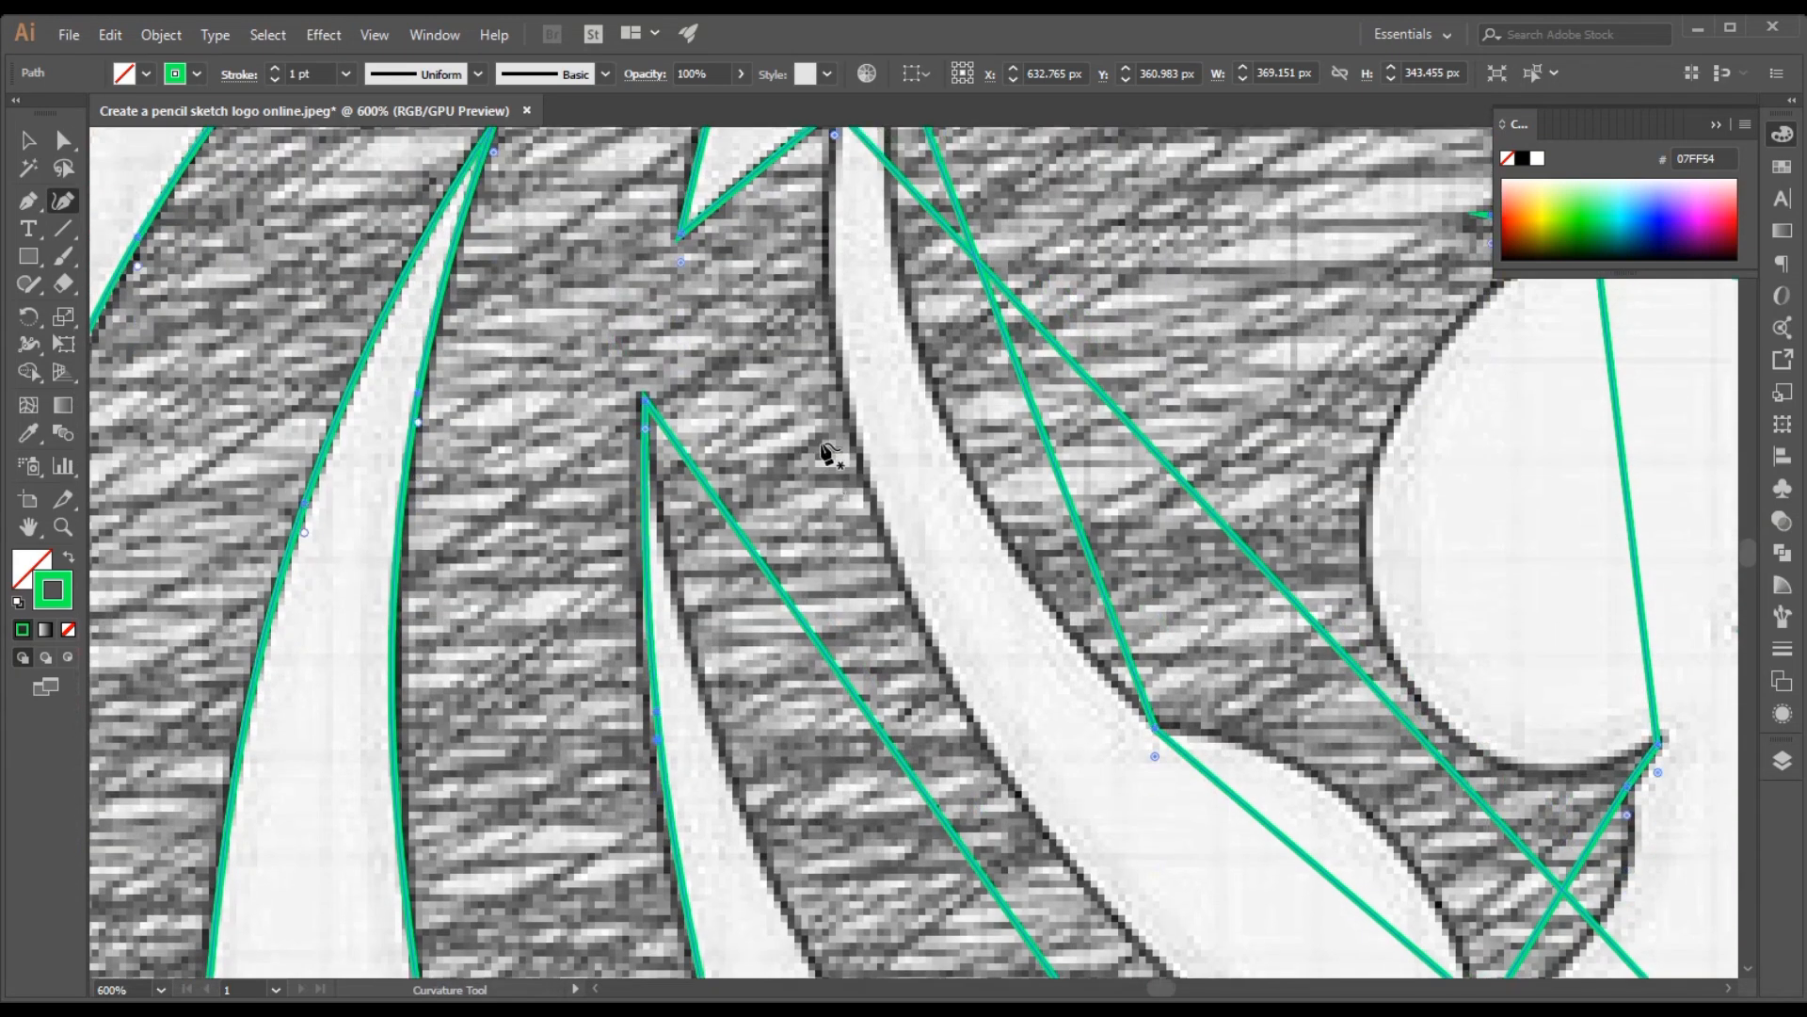
{"action": "scroll", "coordinate": [730, 455], "scroll_direction": "up", "scroll_amount": 1}
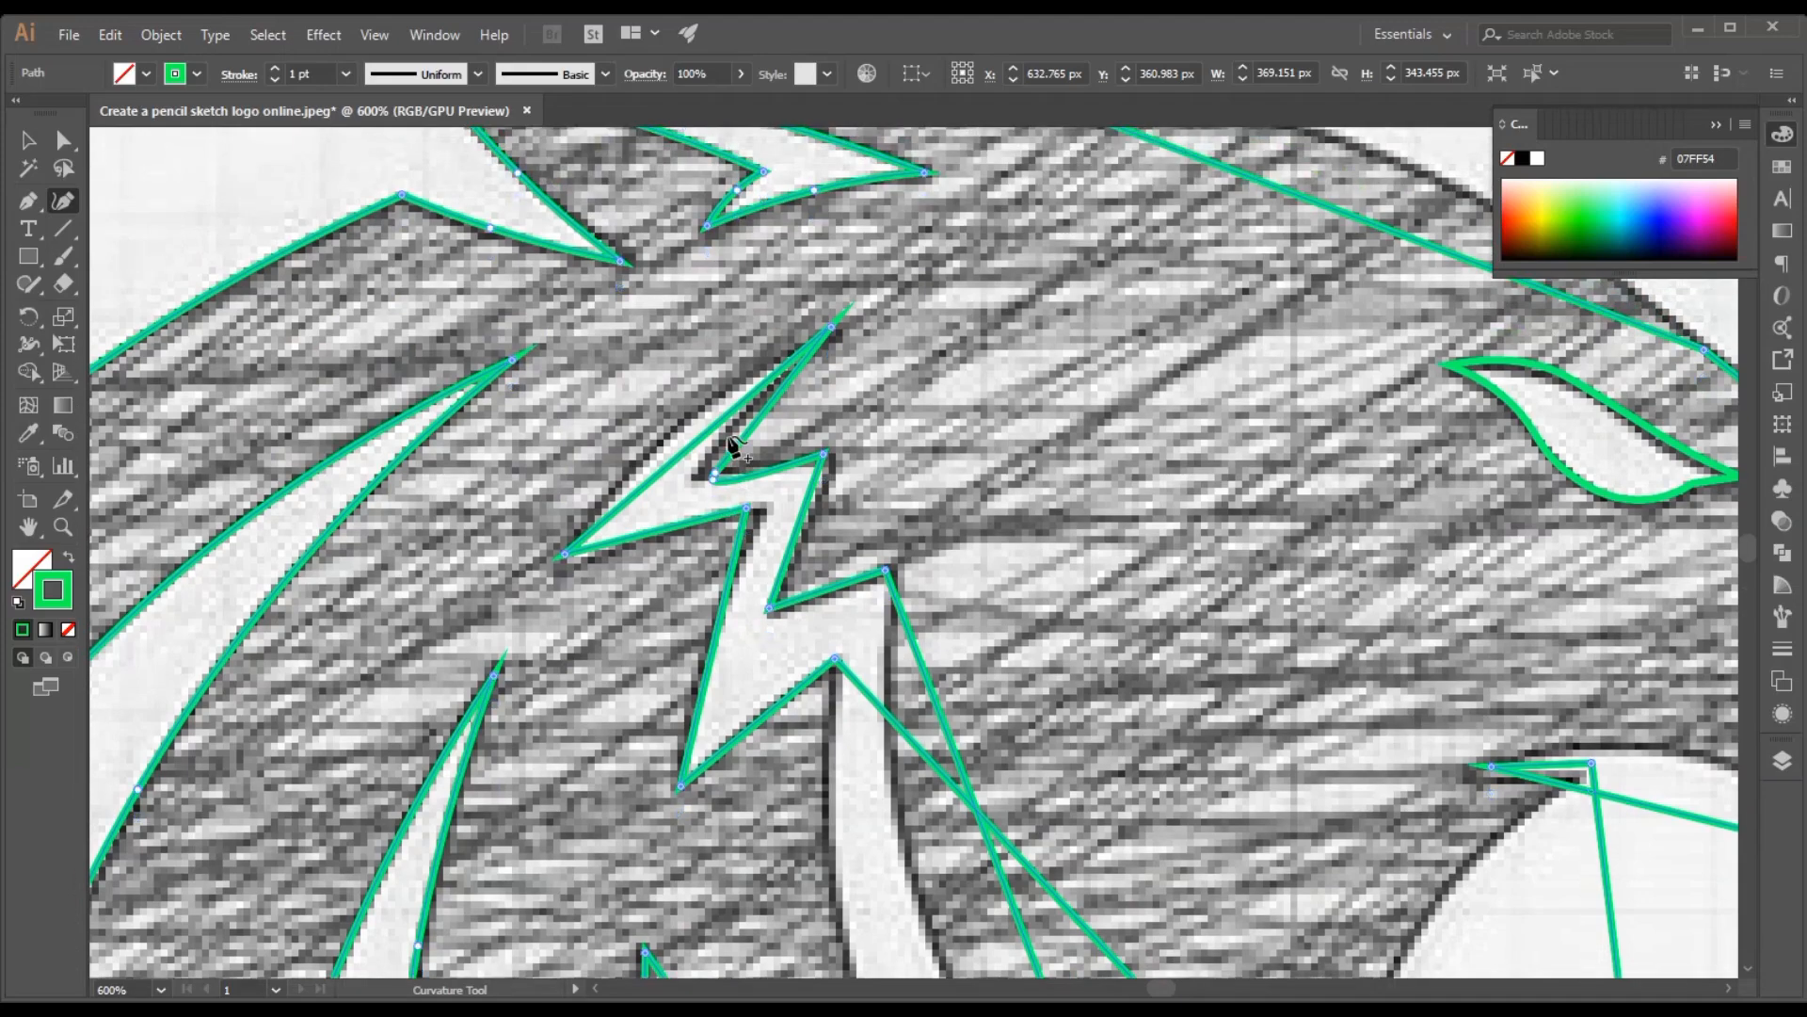
{"action": "left_click_drag", "start_coordinate": [834, 327], "coordinate": [838, 343]}
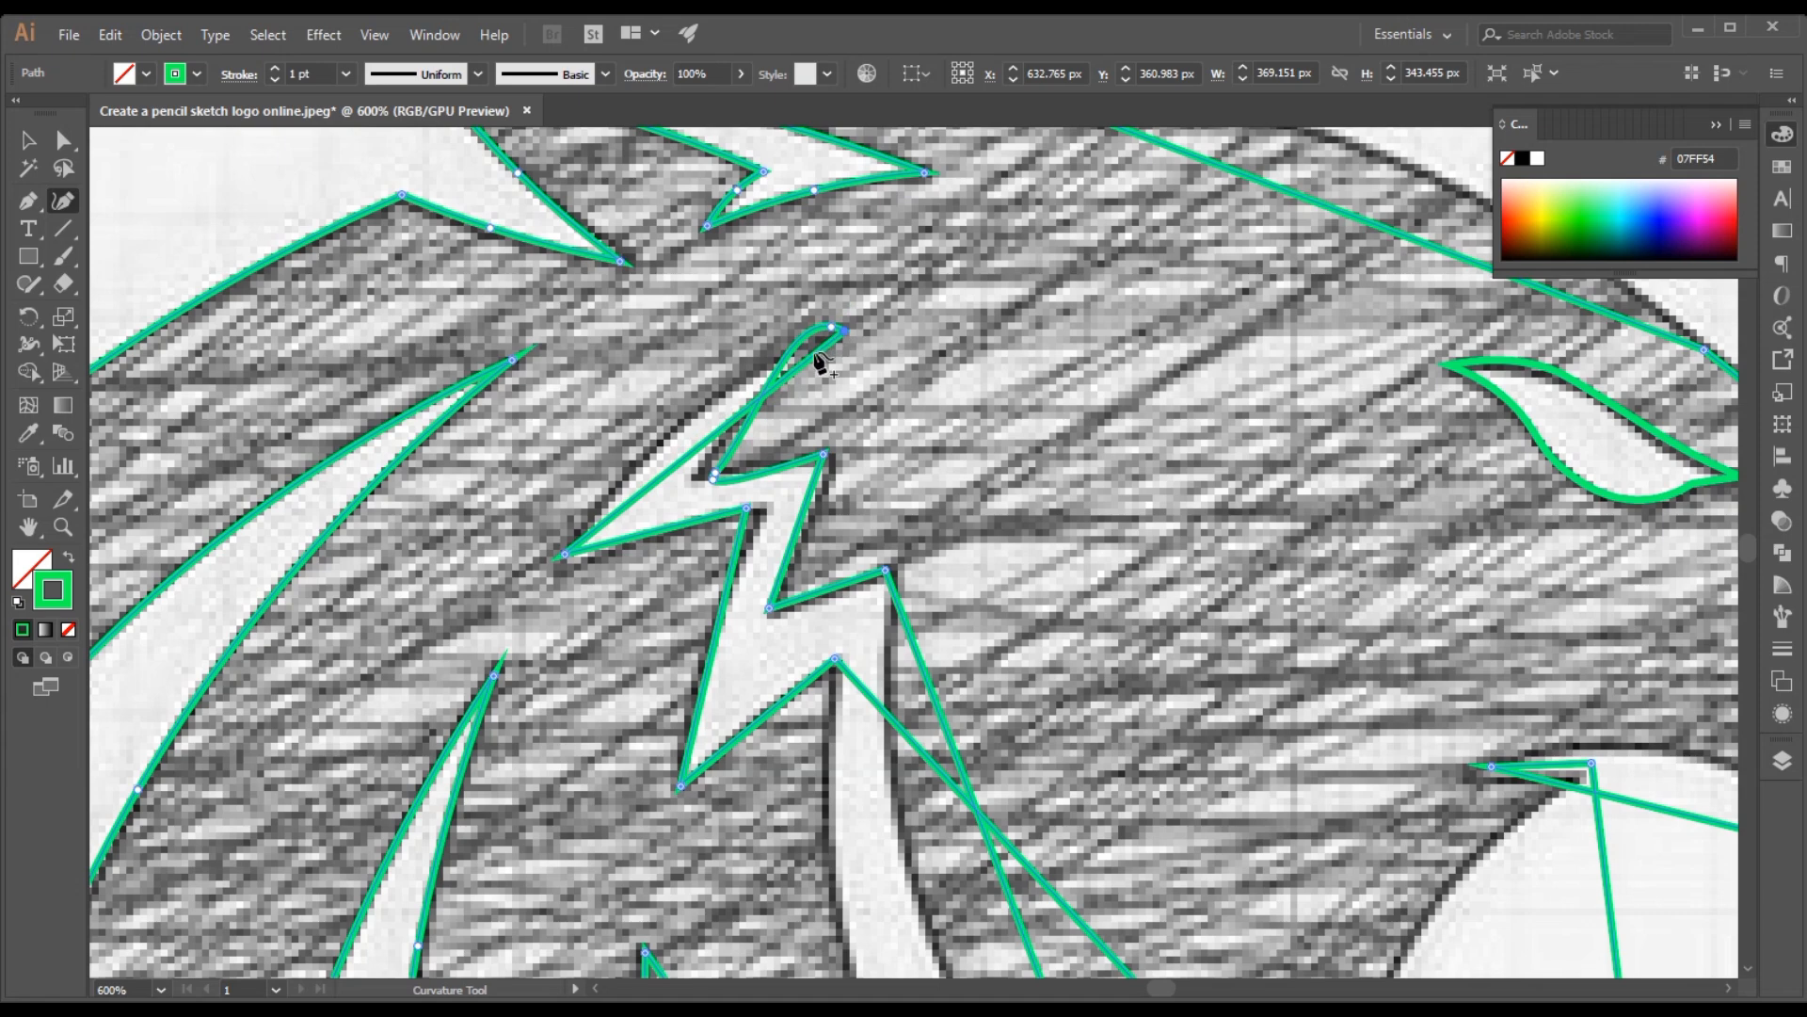
{"action": "left_click", "coordinate": [711, 435]}
{"action": "left_click_drag", "start_coordinate": [713, 438], "coordinate": [719, 406]}
{"action": "left_click", "coordinate": [715, 399]}
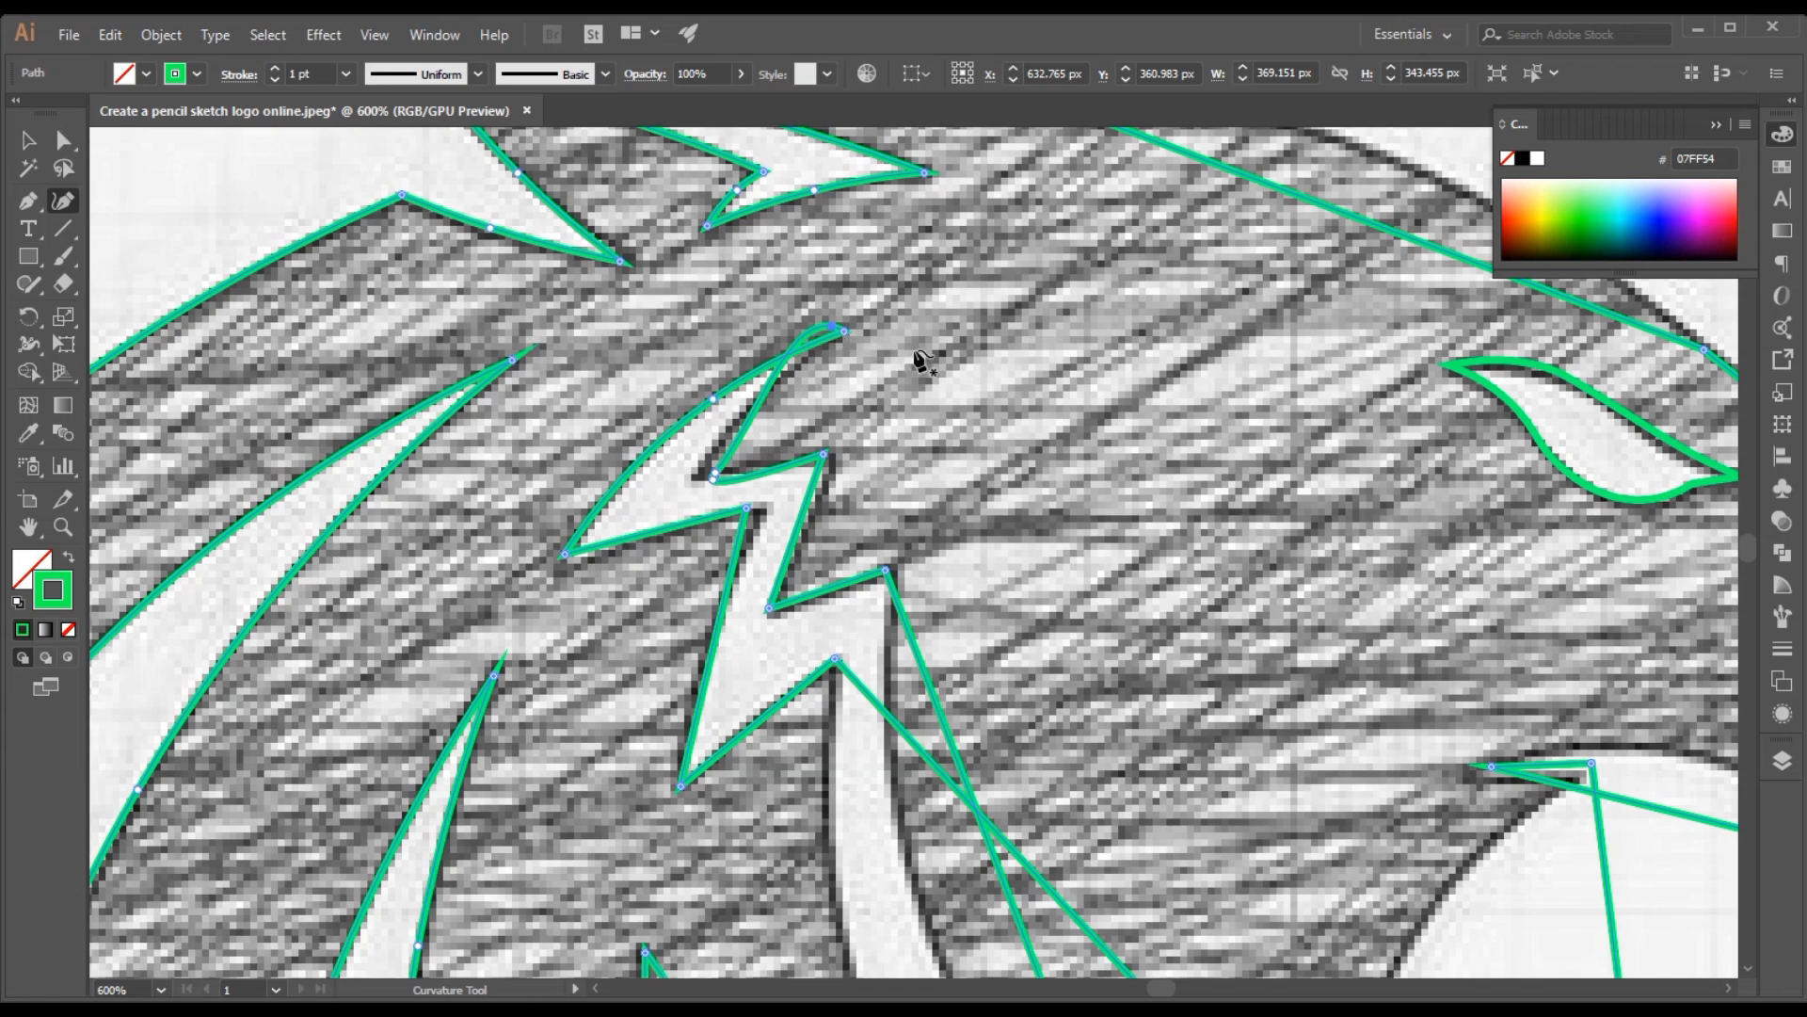
{"action": "key", "text": "ctrl+z"}
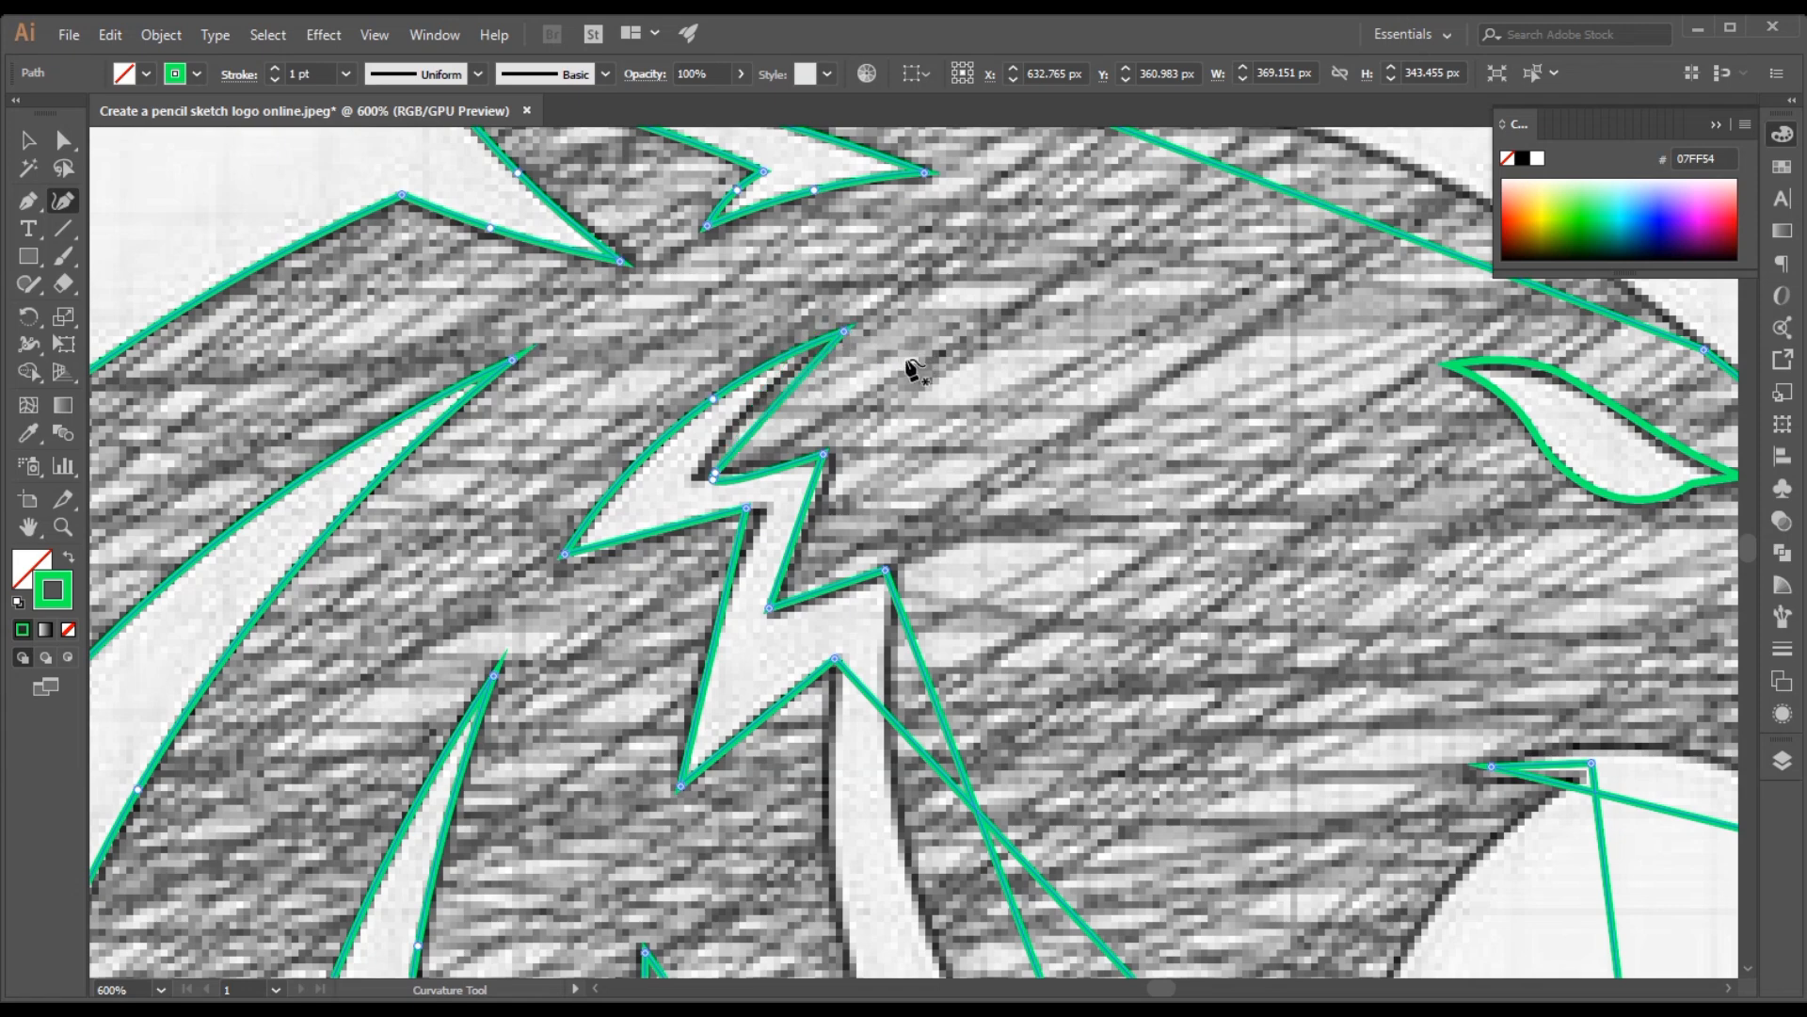
Move the zigzag highlight's upper inner corner and rear tip onto the sketch, curving the inner edge and underside of that spike
{"action": "left_click", "coordinate": [694, 479]}
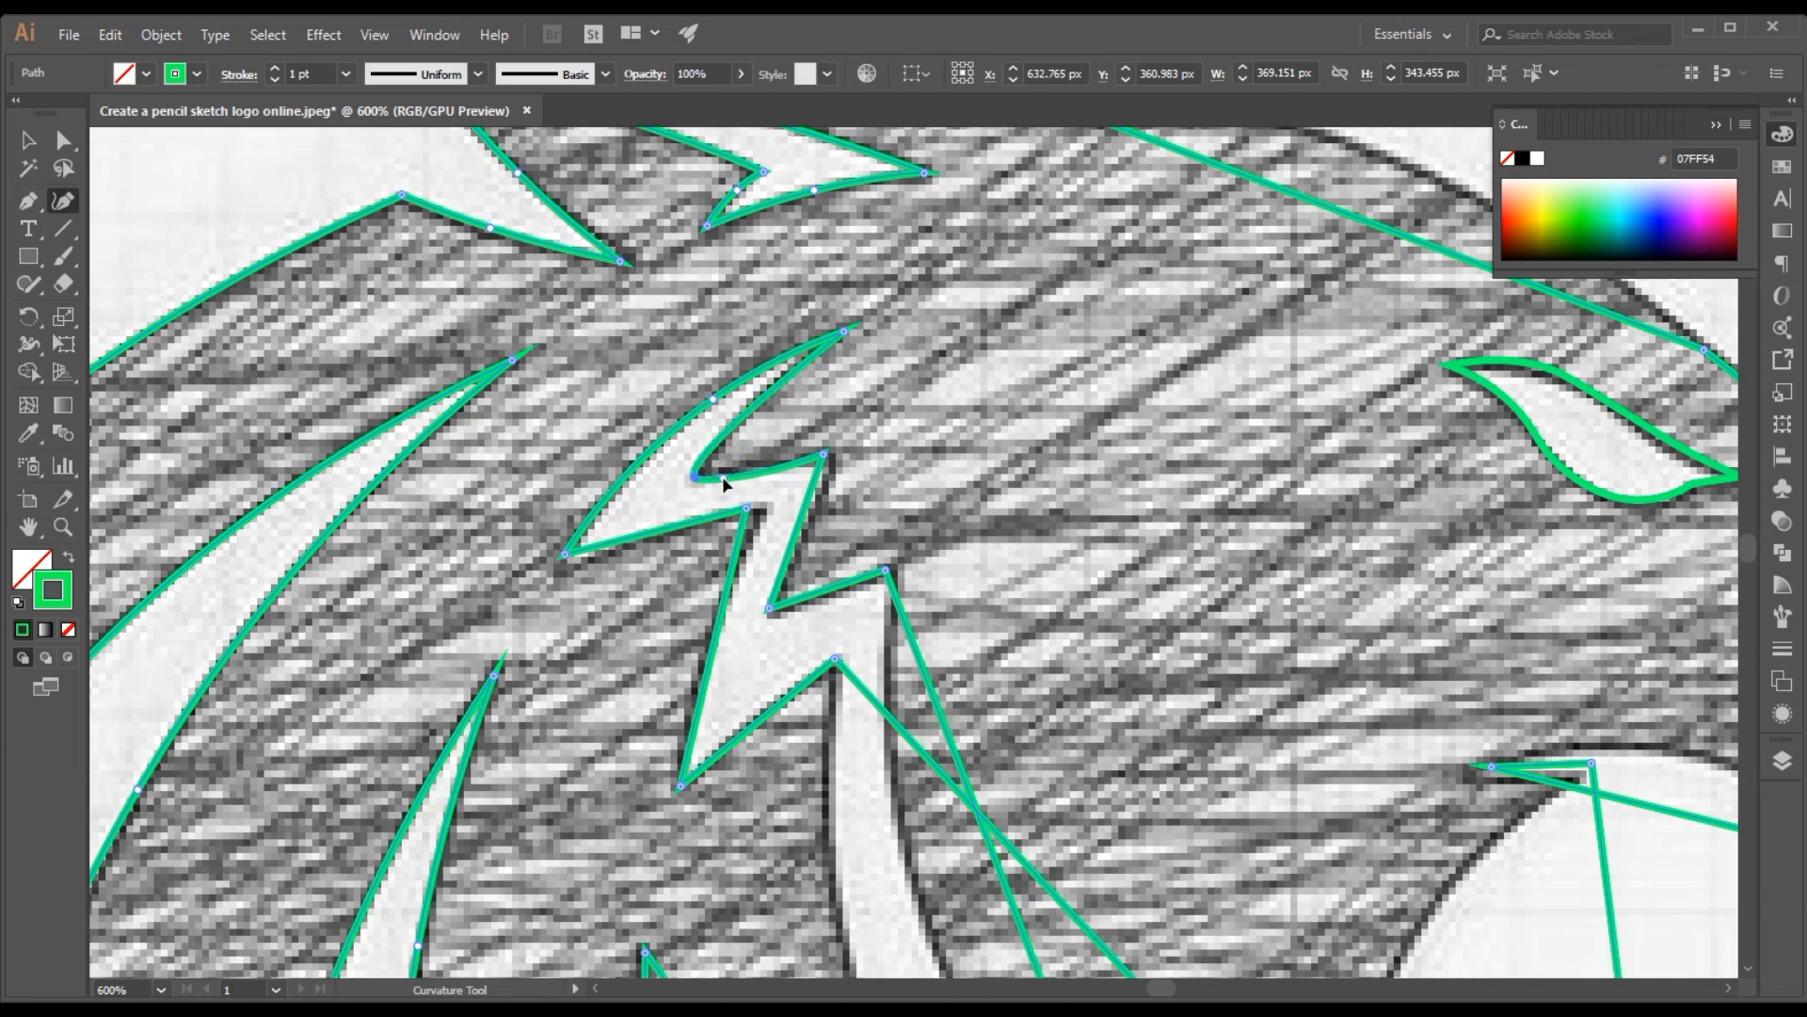
{"action": "left_click", "coordinate": [773, 387]}
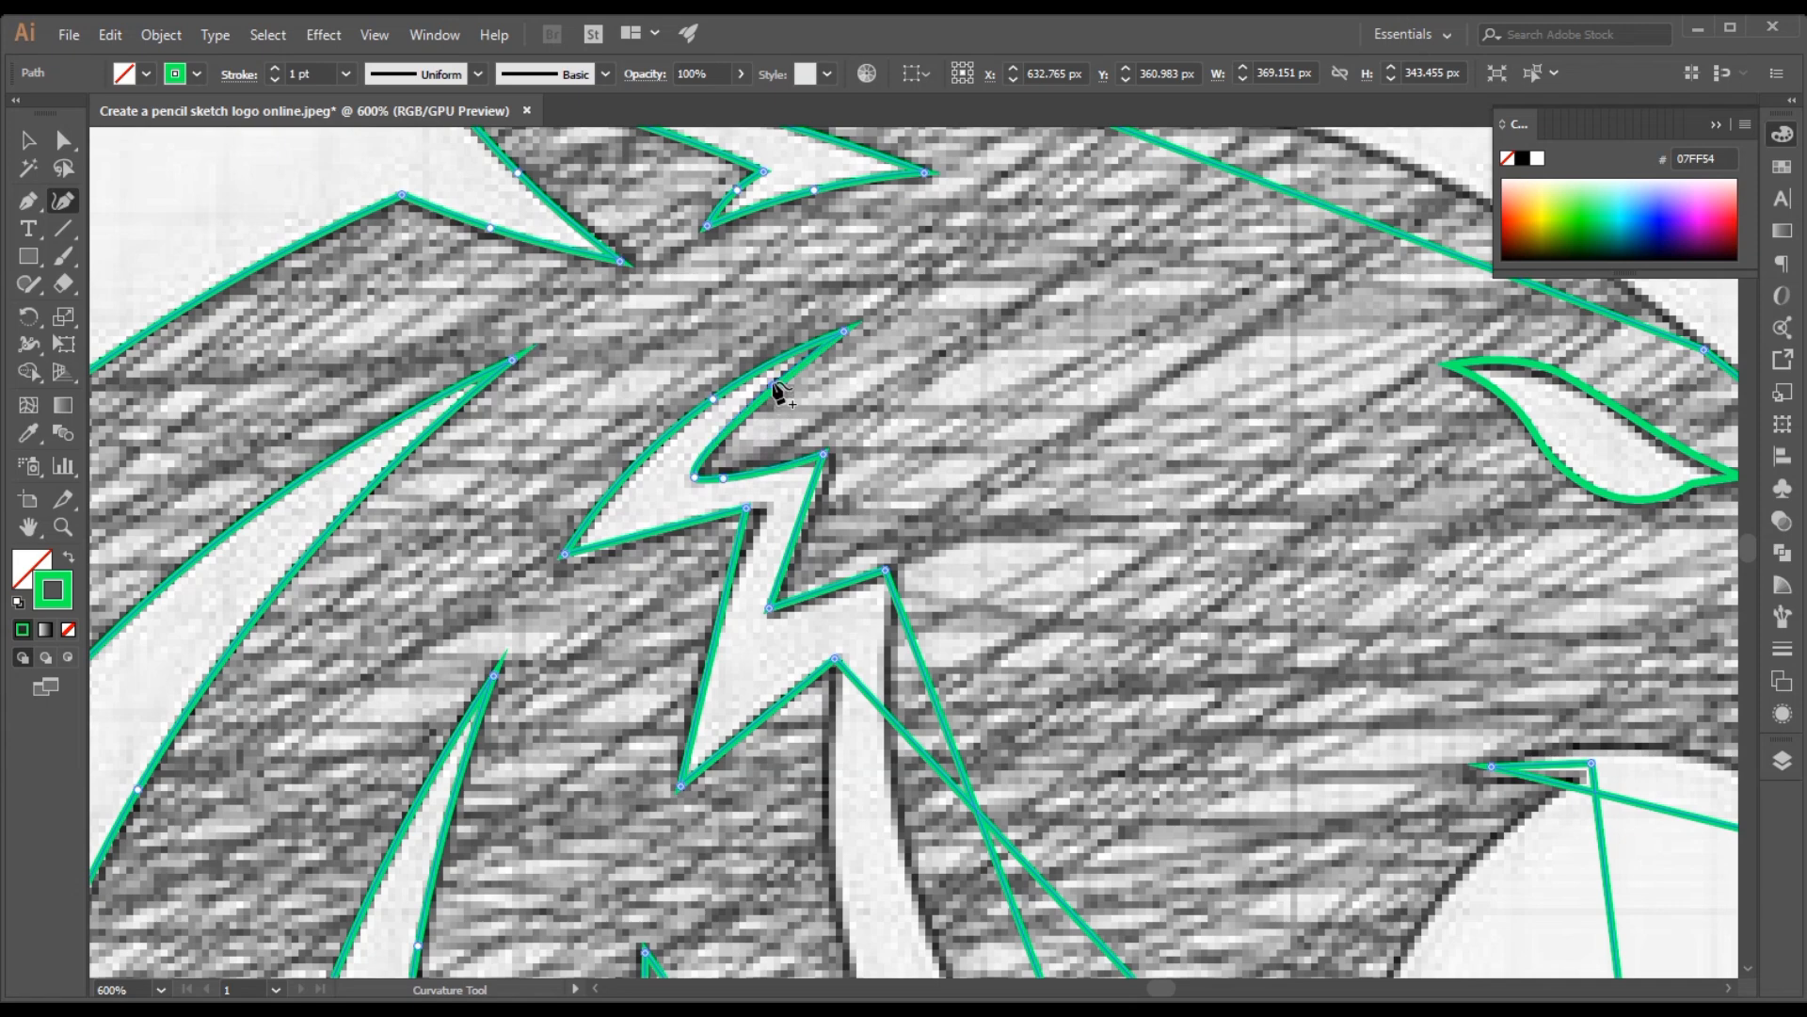
{"action": "left_click", "coordinate": [563, 558]}
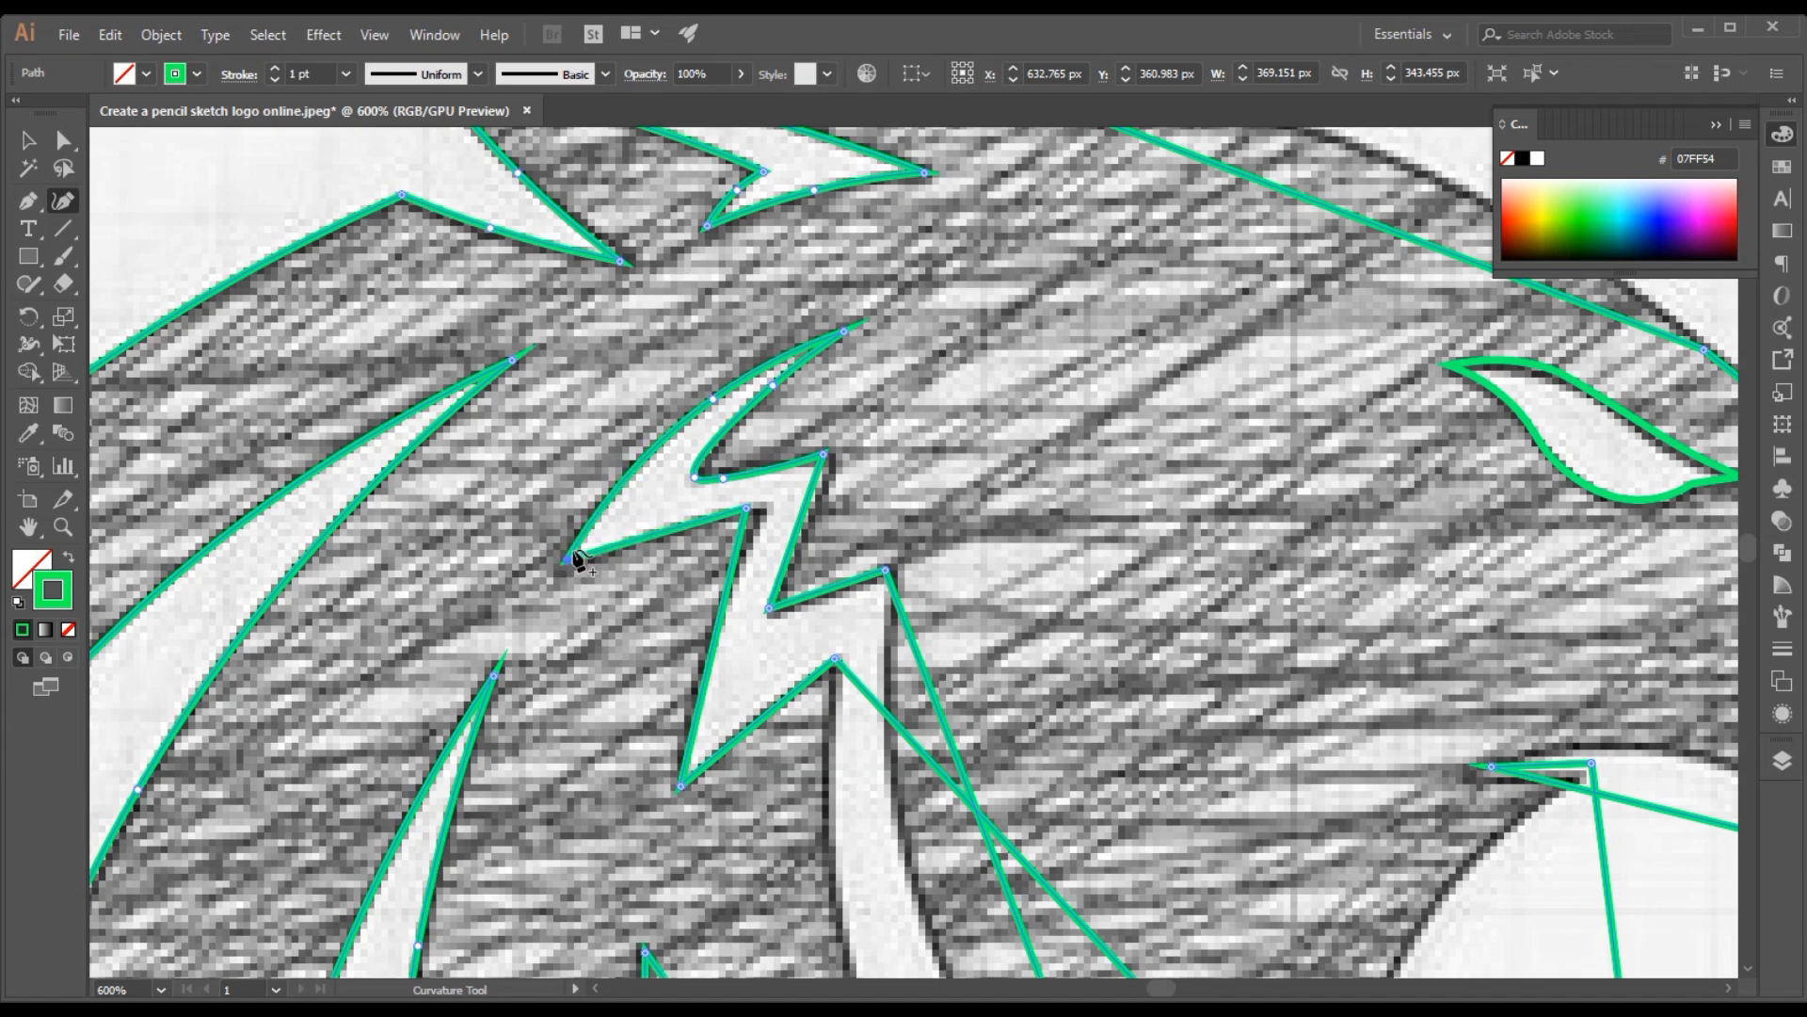
{"action": "left_click", "coordinate": [657, 534]}
Shift the inner corner above the zigzag highlight's lower spike onto the sketch and curve both edges of that spike
{"action": "left_click_drag", "start_coordinate": [748, 509], "coordinate": [768, 508]}
{"action": "left_click_drag", "start_coordinate": [725, 646], "coordinate": [713, 641]}
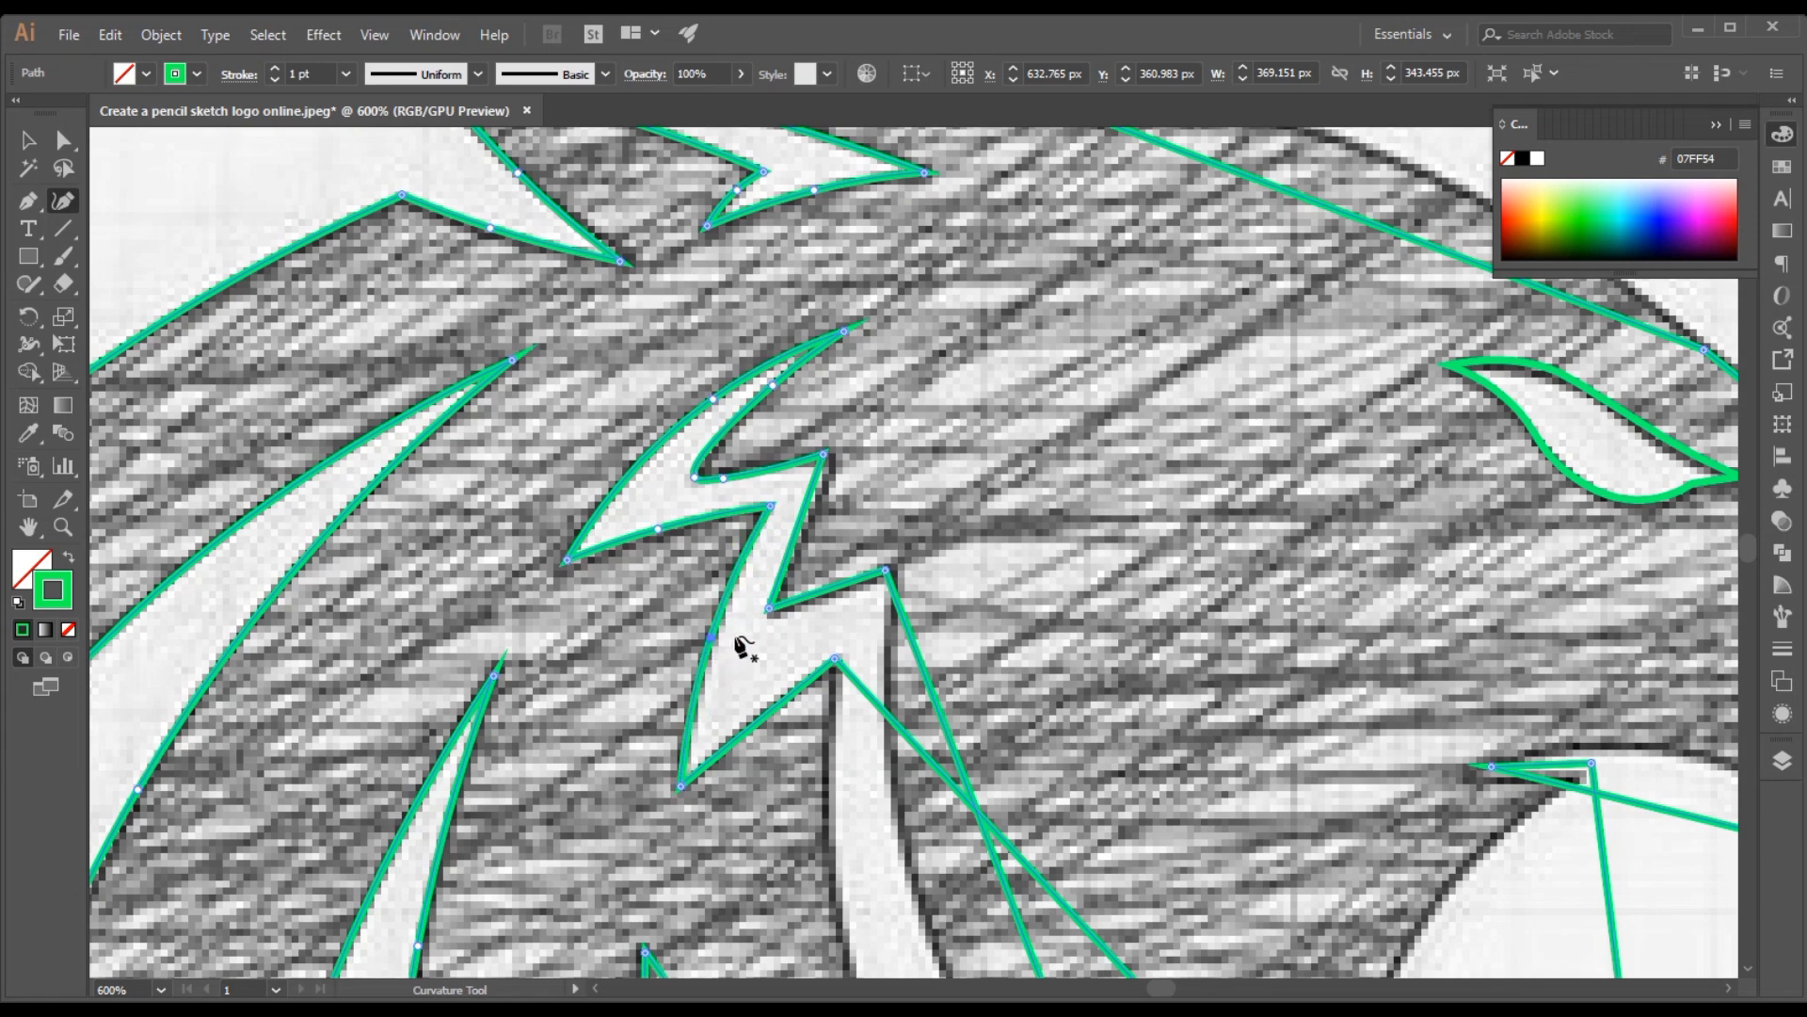
{"action": "left_click", "coordinate": [774, 698]}
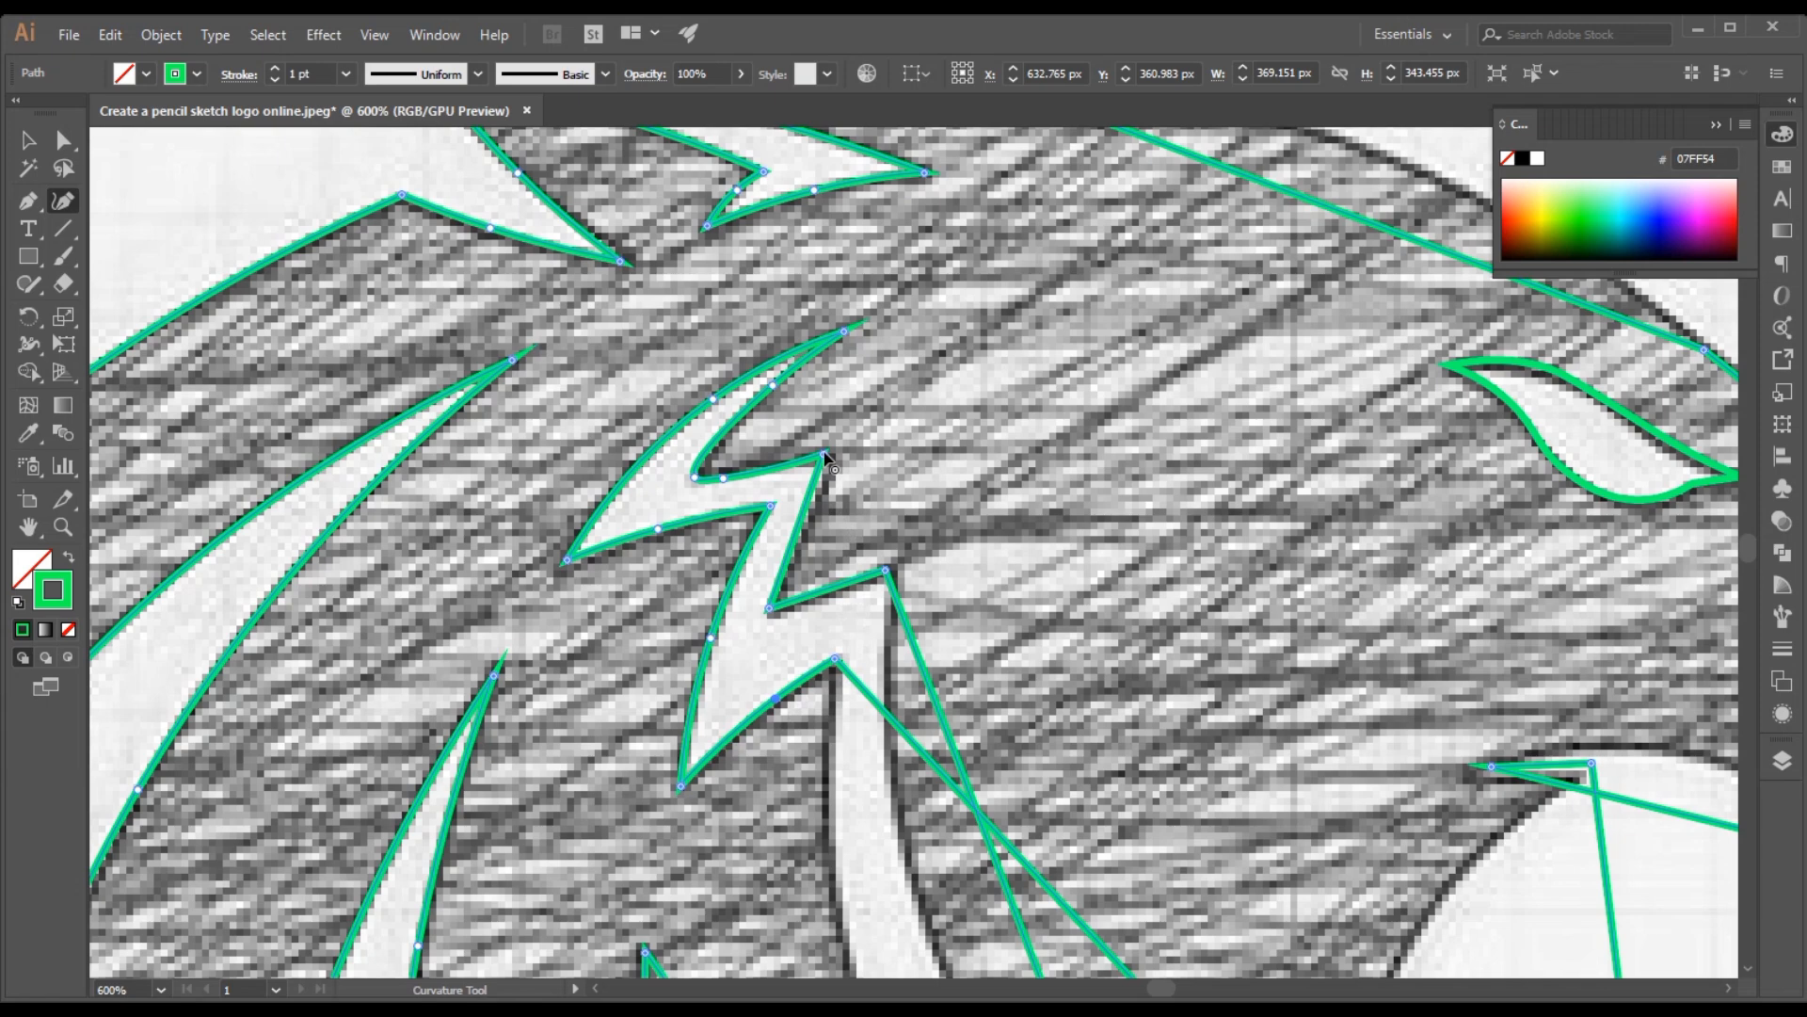
Move the zigzag highlight's upper front corner and the notch below it onto the sketch and bend the edge between them
{"action": "left_click_drag", "start_coordinate": [824, 454], "coordinate": [835, 453]}
{"action": "left_click_drag", "start_coordinate": [769, 616], "coordinate": [767, 616]}
{"action": "left_click_drag", "start_coordinate": [805, 537], "coordinate": [798, 550]}
{"action": "key", "text": "Delete"}
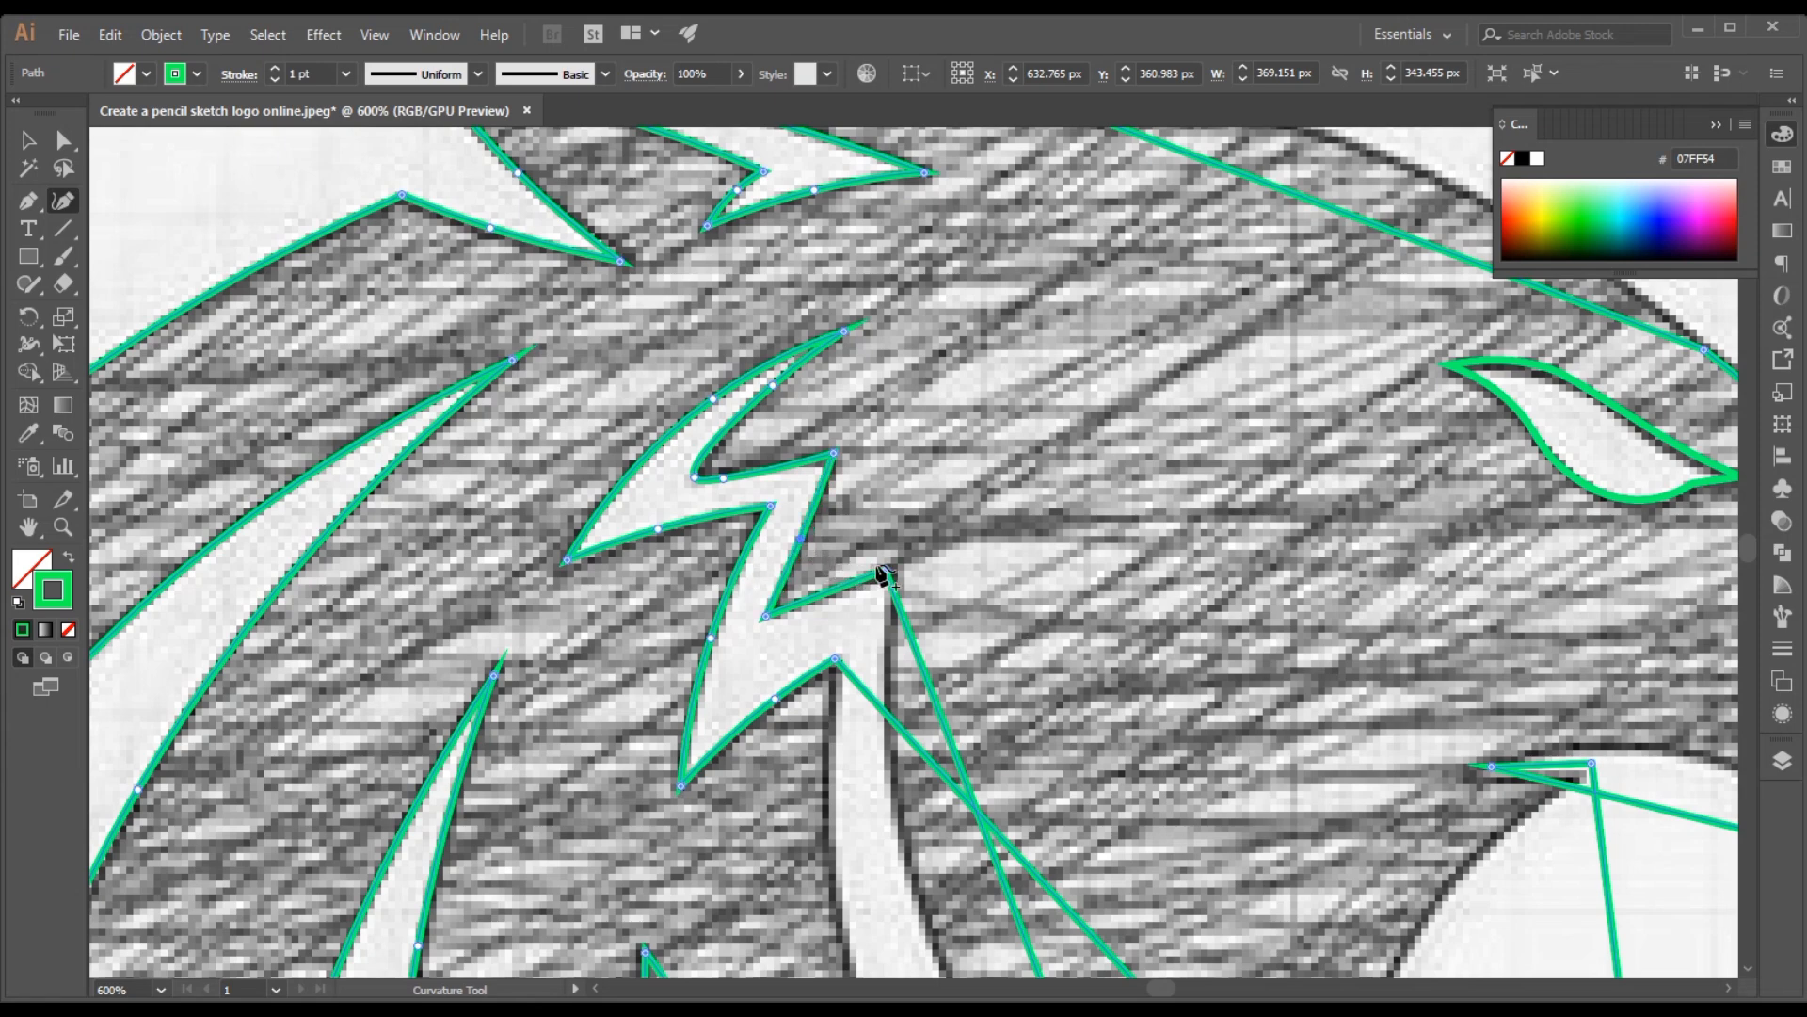
Move the zigzag highlight's lower front corner onto the sketch and curve the edge between it and the notch
{"action": "left_click_drag", "start_coordinate": [887, 571], "coordinate": [896, 570]}
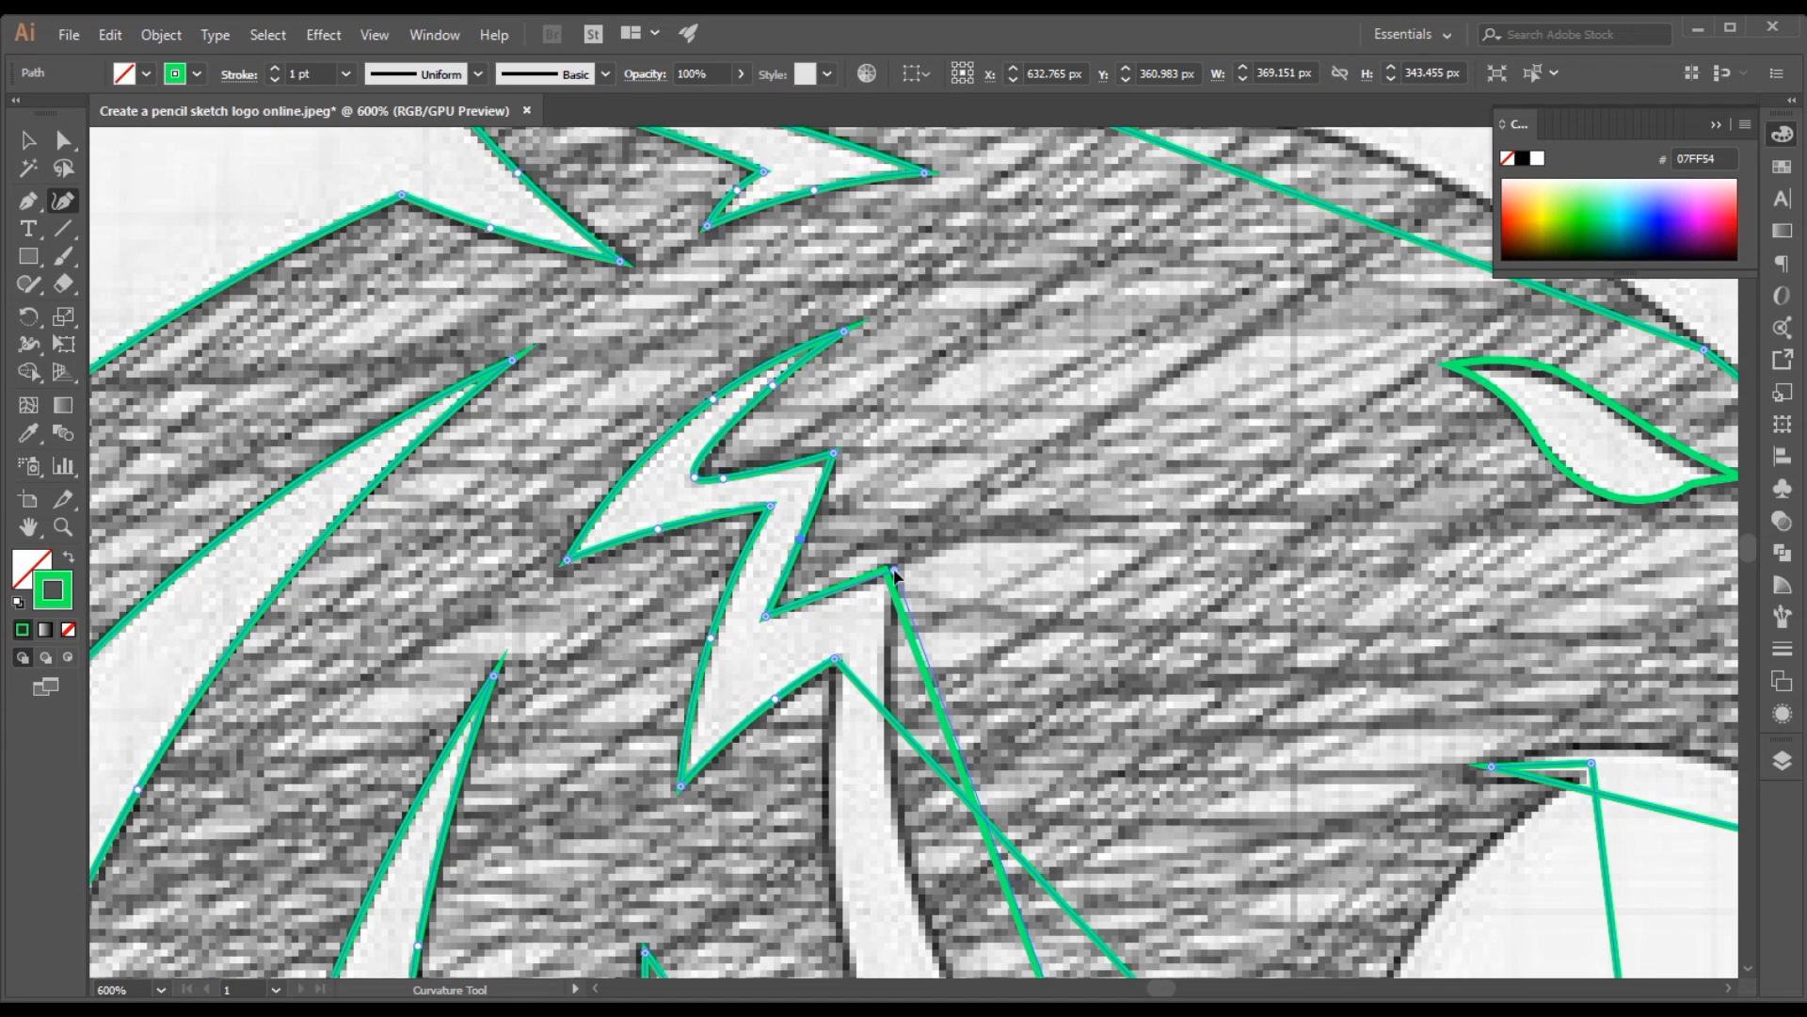
{"action": "left_click", "coordinate": [837, 597]}
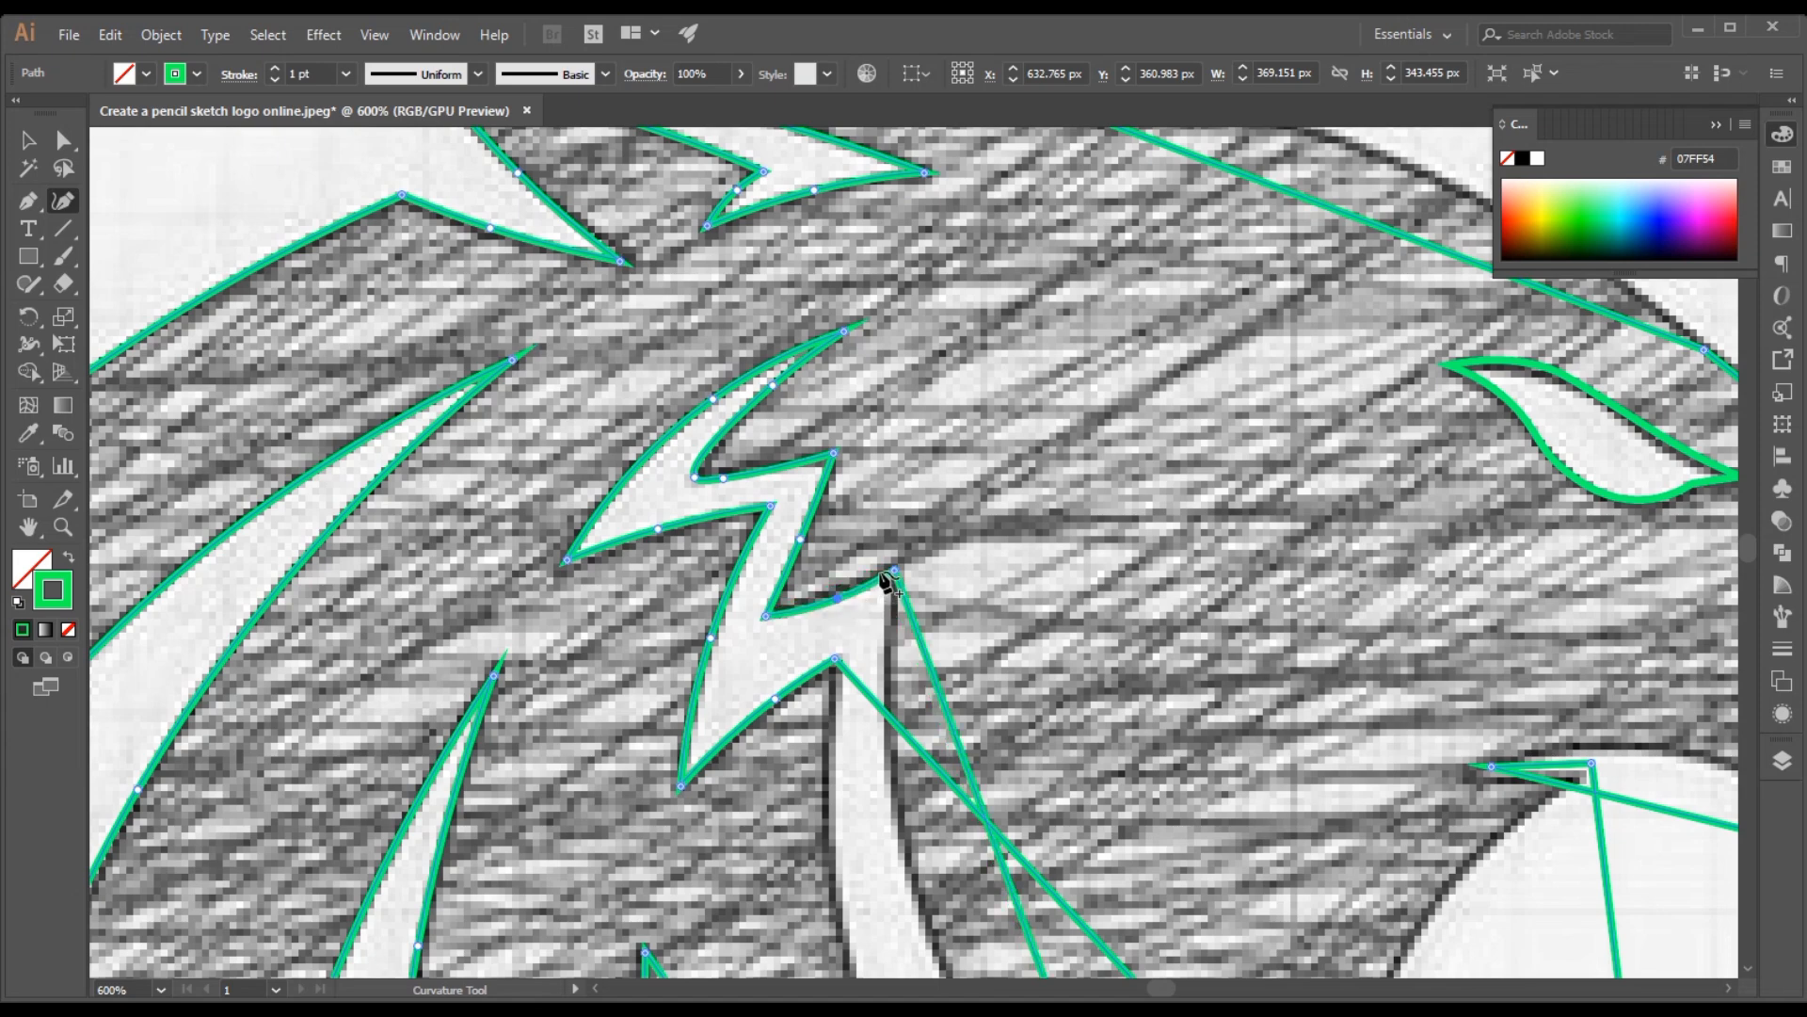
{"action": "key", "text": "space"}
{"action": "scroll", "coordinate": [904, 638], "scroll_direction": "down", "scroll_amount": 5}
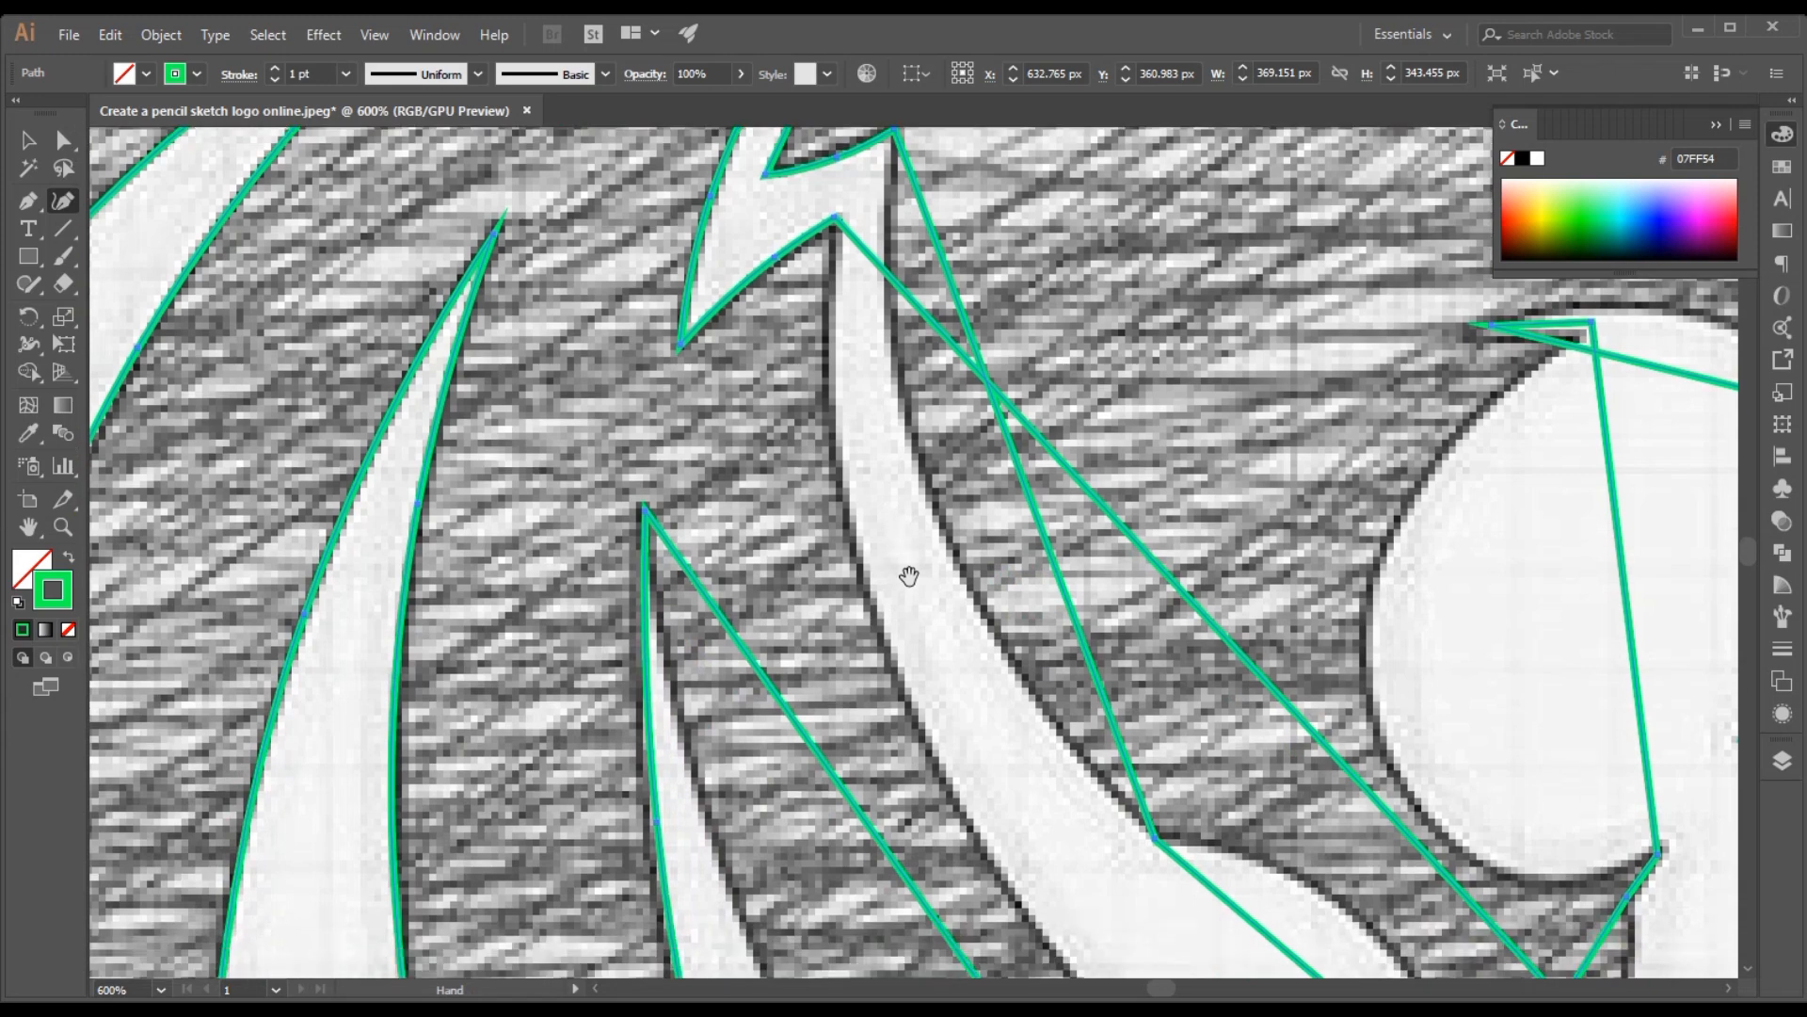
Curve the front edge of the narrow white mane spike onto the sketch, down to the lower jaw tuft's bottom corner
{"action": "scroll", "coordinate": [909, 576], "scroll_direction": "down", "scroll_amount": 5}
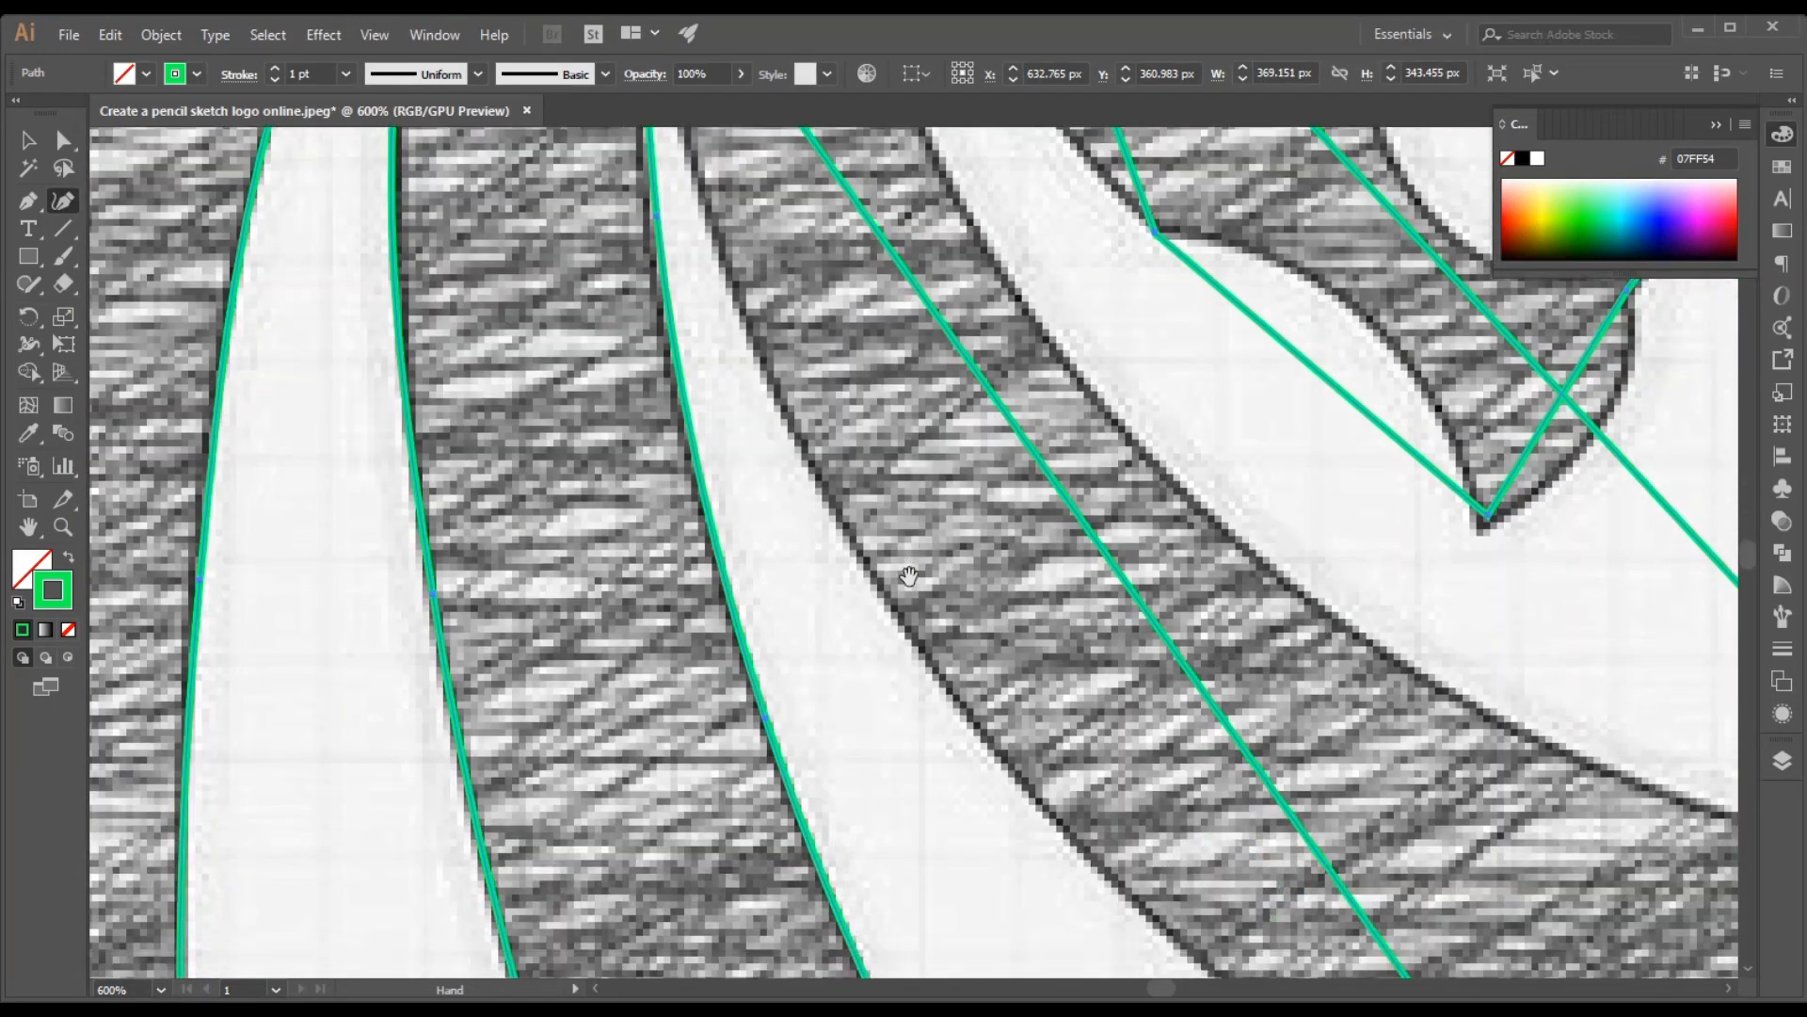
{"action": "scroll", "coordinate": [908, 576], "scroll_direction": "down", "scroll_amount": 3}
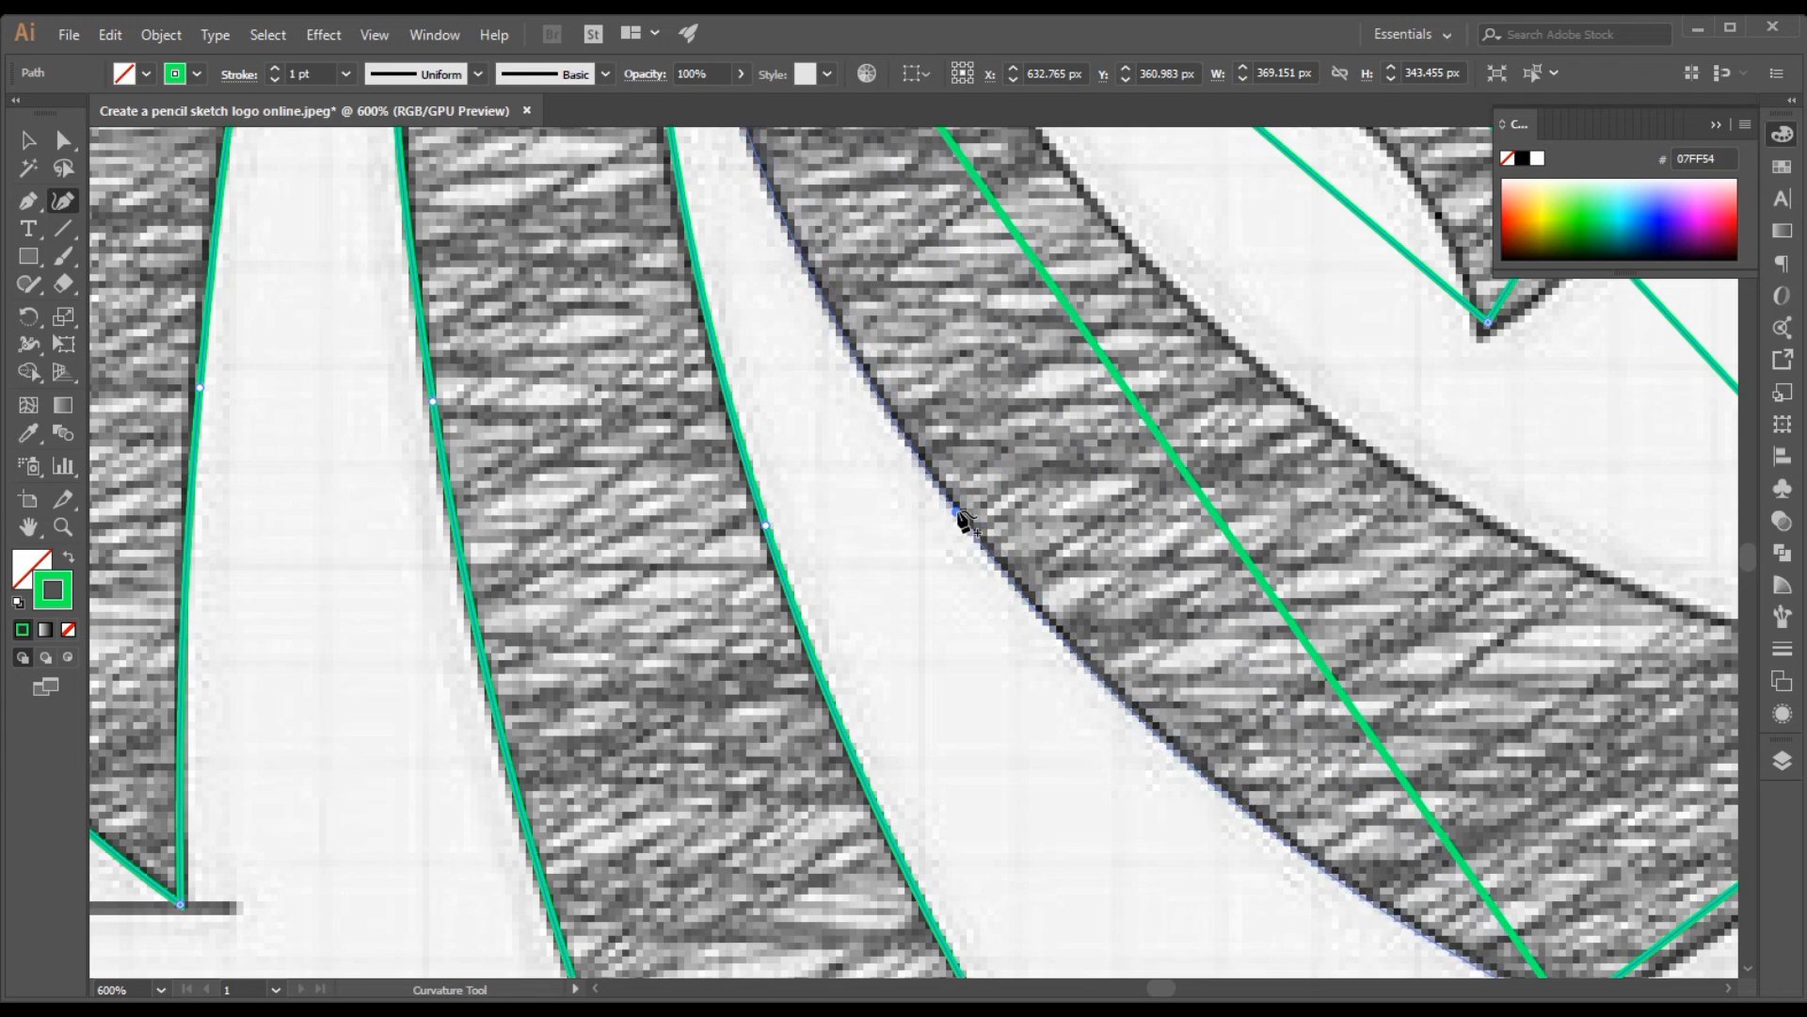
{"action": "scroll", "coordinate": [852, 555], "scroll_direction": "up", "scroll_amount": 6}
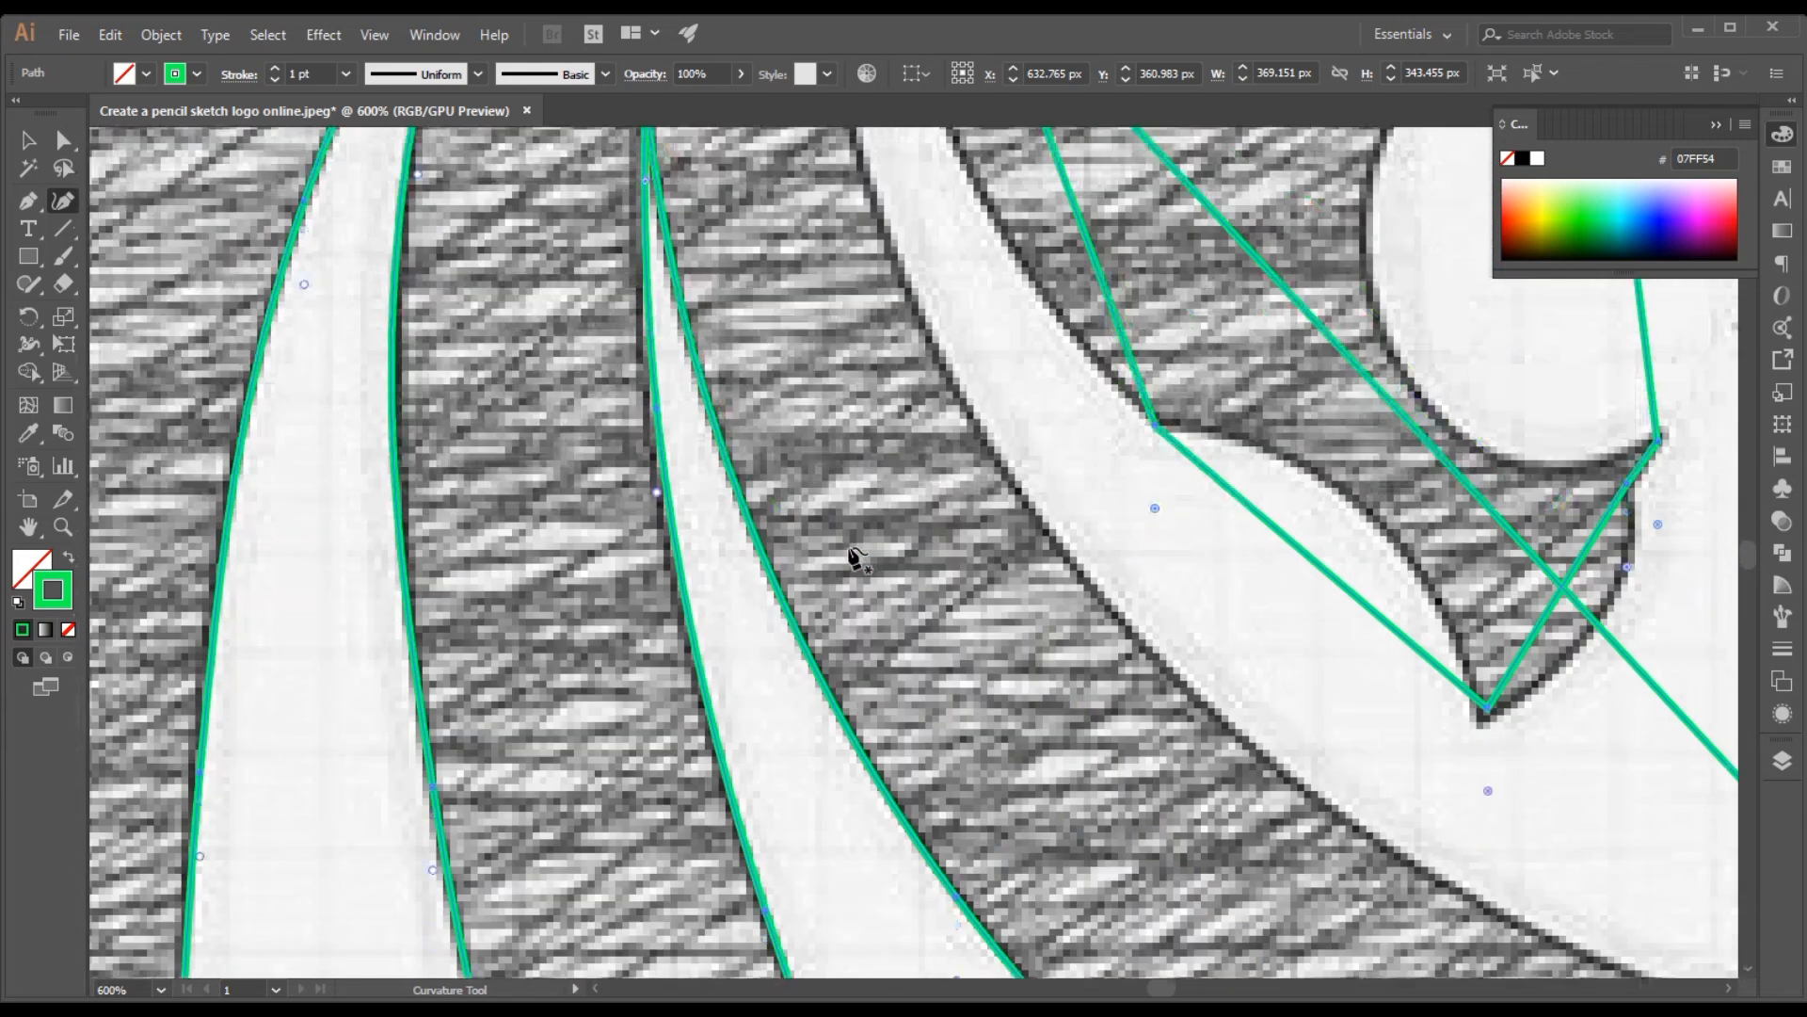
{"action": "scroll", "coordinate": [852, 551], "scroll_direction": "down", "scroll_amount": 8}
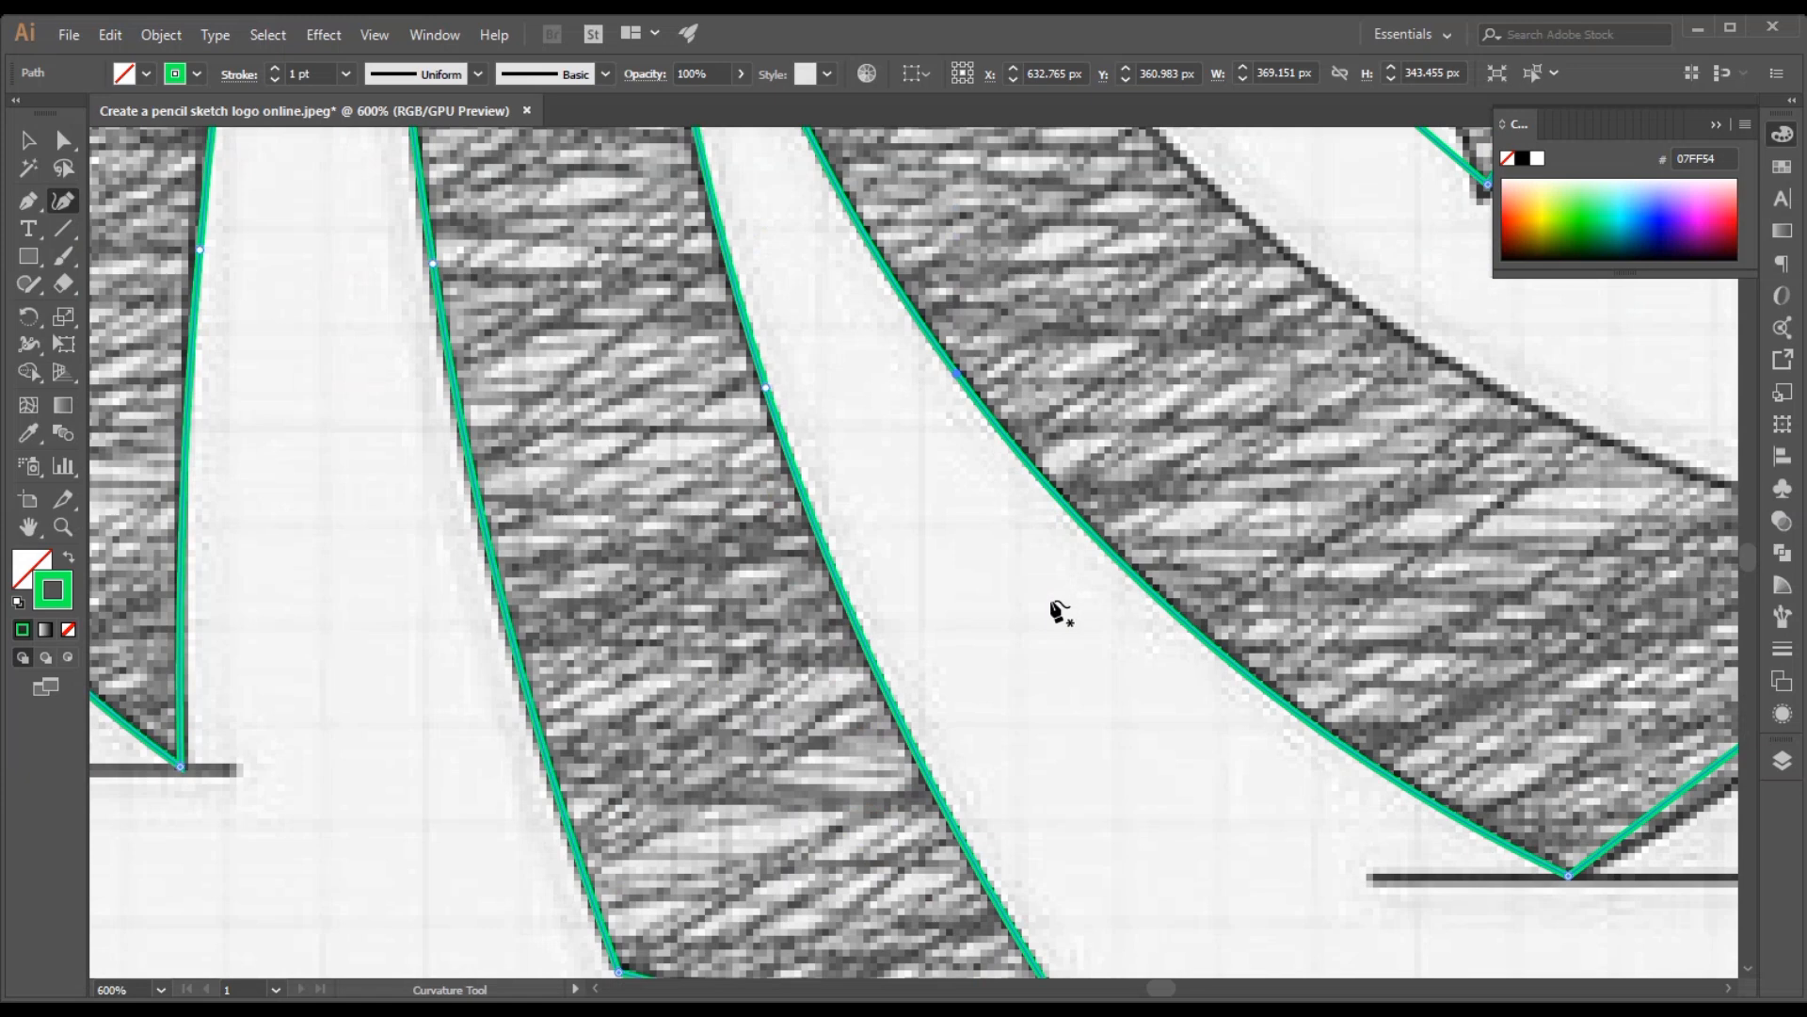
Align the lower jaw tuft's bottom corner and front tip with the sketch and bow the edge between them outward
{"action": "scroll", "coordinate": [1049, 601], "scroll_direction": "right", "scroll_amount": 5}
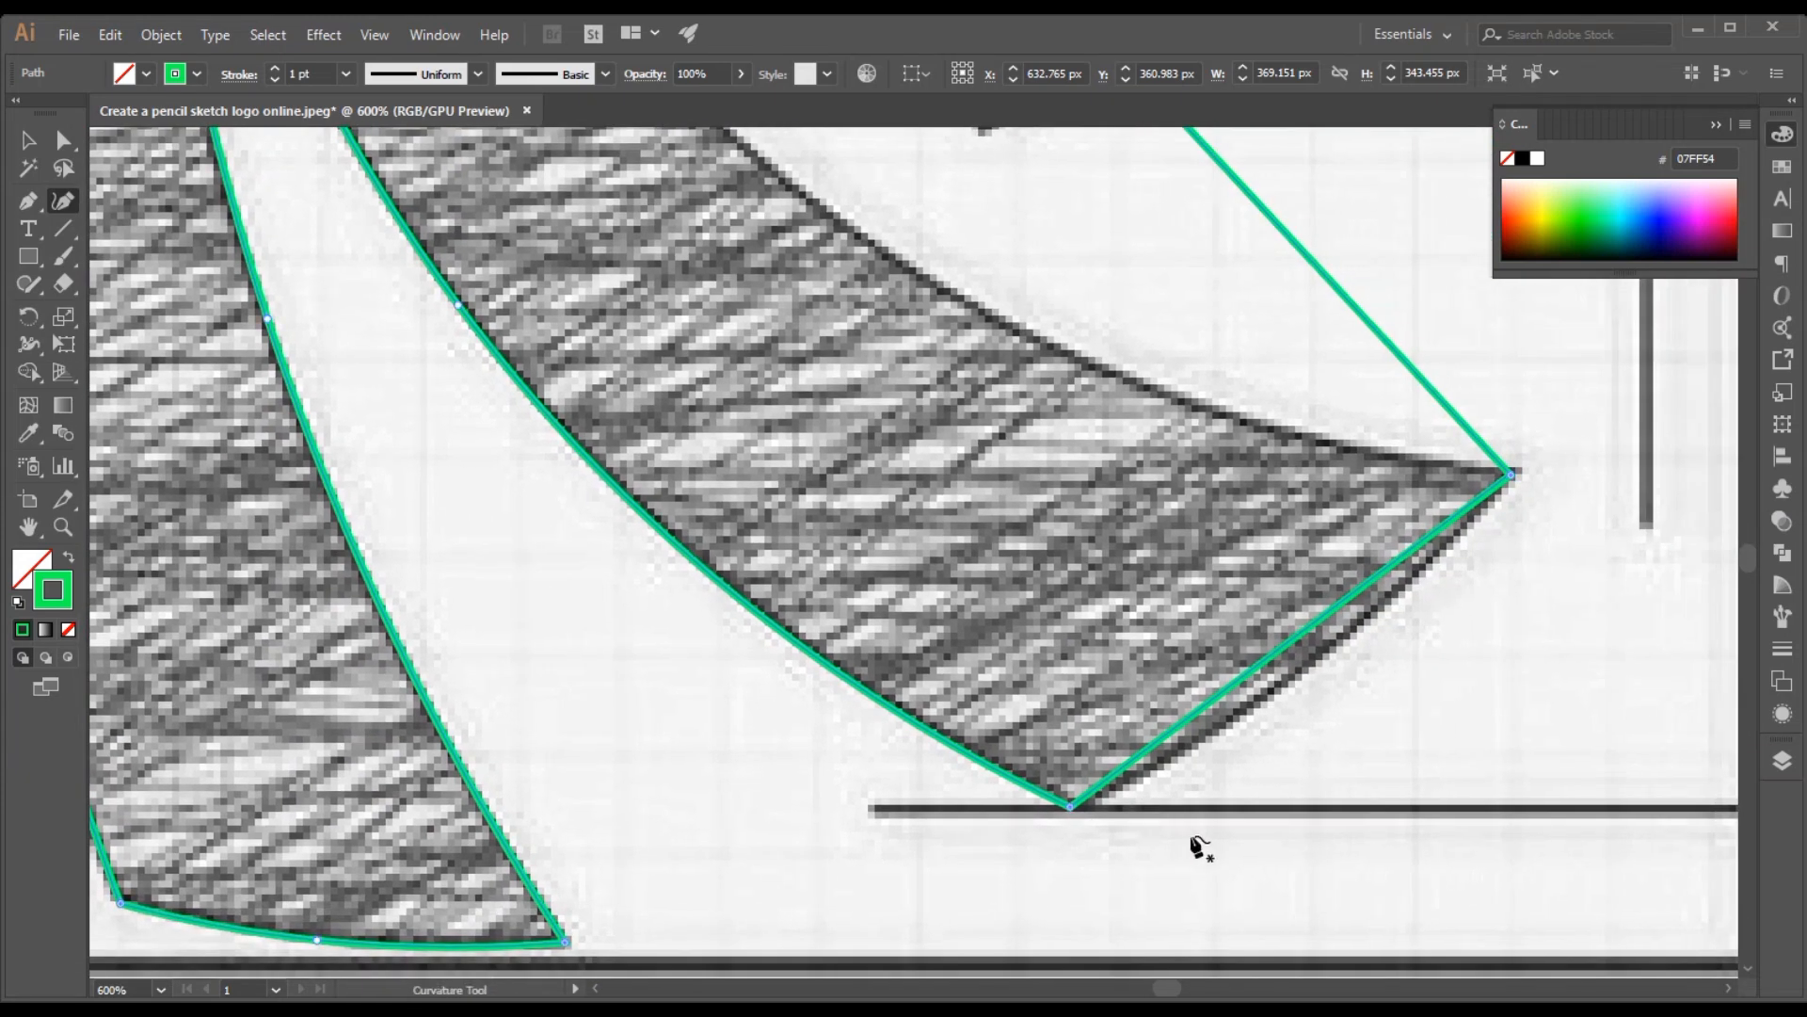
{"action": "left_click", "coordinate": [1073, 805]}
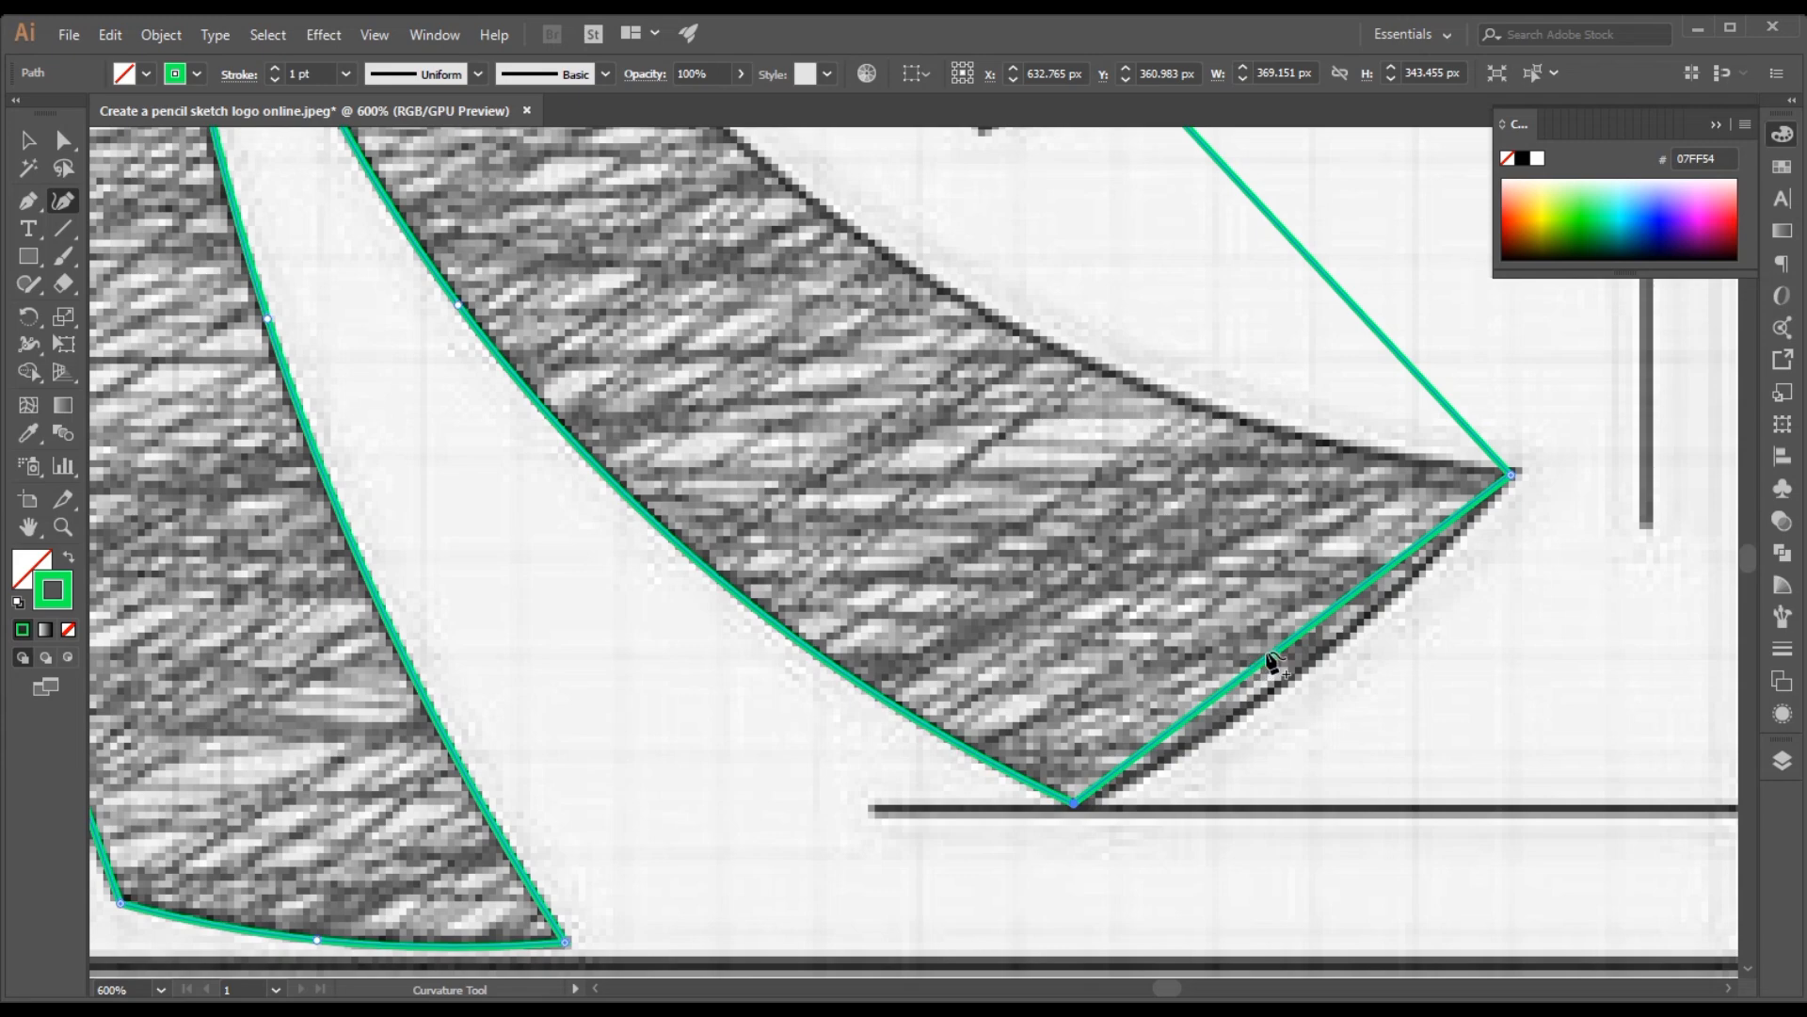
{"action": "left_click_drag", "start_coordinate": [1269, 658], "coordinate": [1287, 680]}
{"action": "scroll", "coordinate": [1336, 471], "scroll_direction": "up", "scroll_amount": 3}
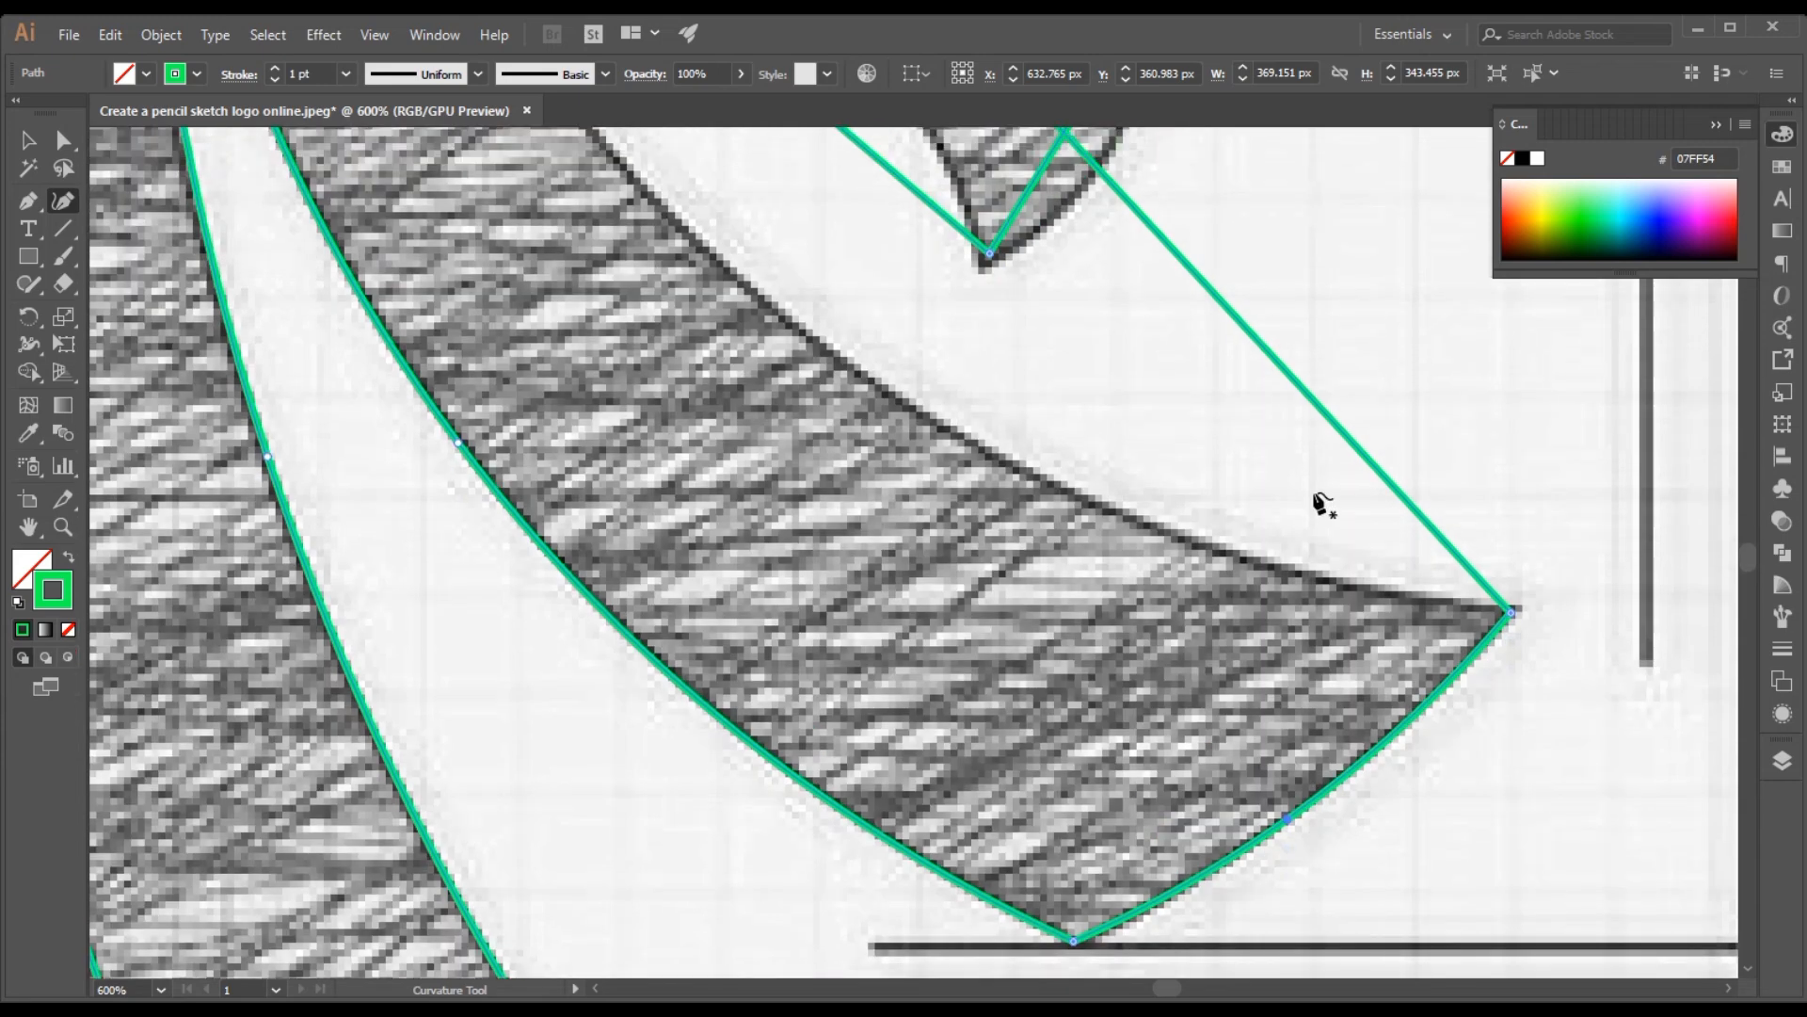
{"action": "scroll", "coordinate": [1323, 504], "scroll_direction": "up", "scroll_amount": 1}
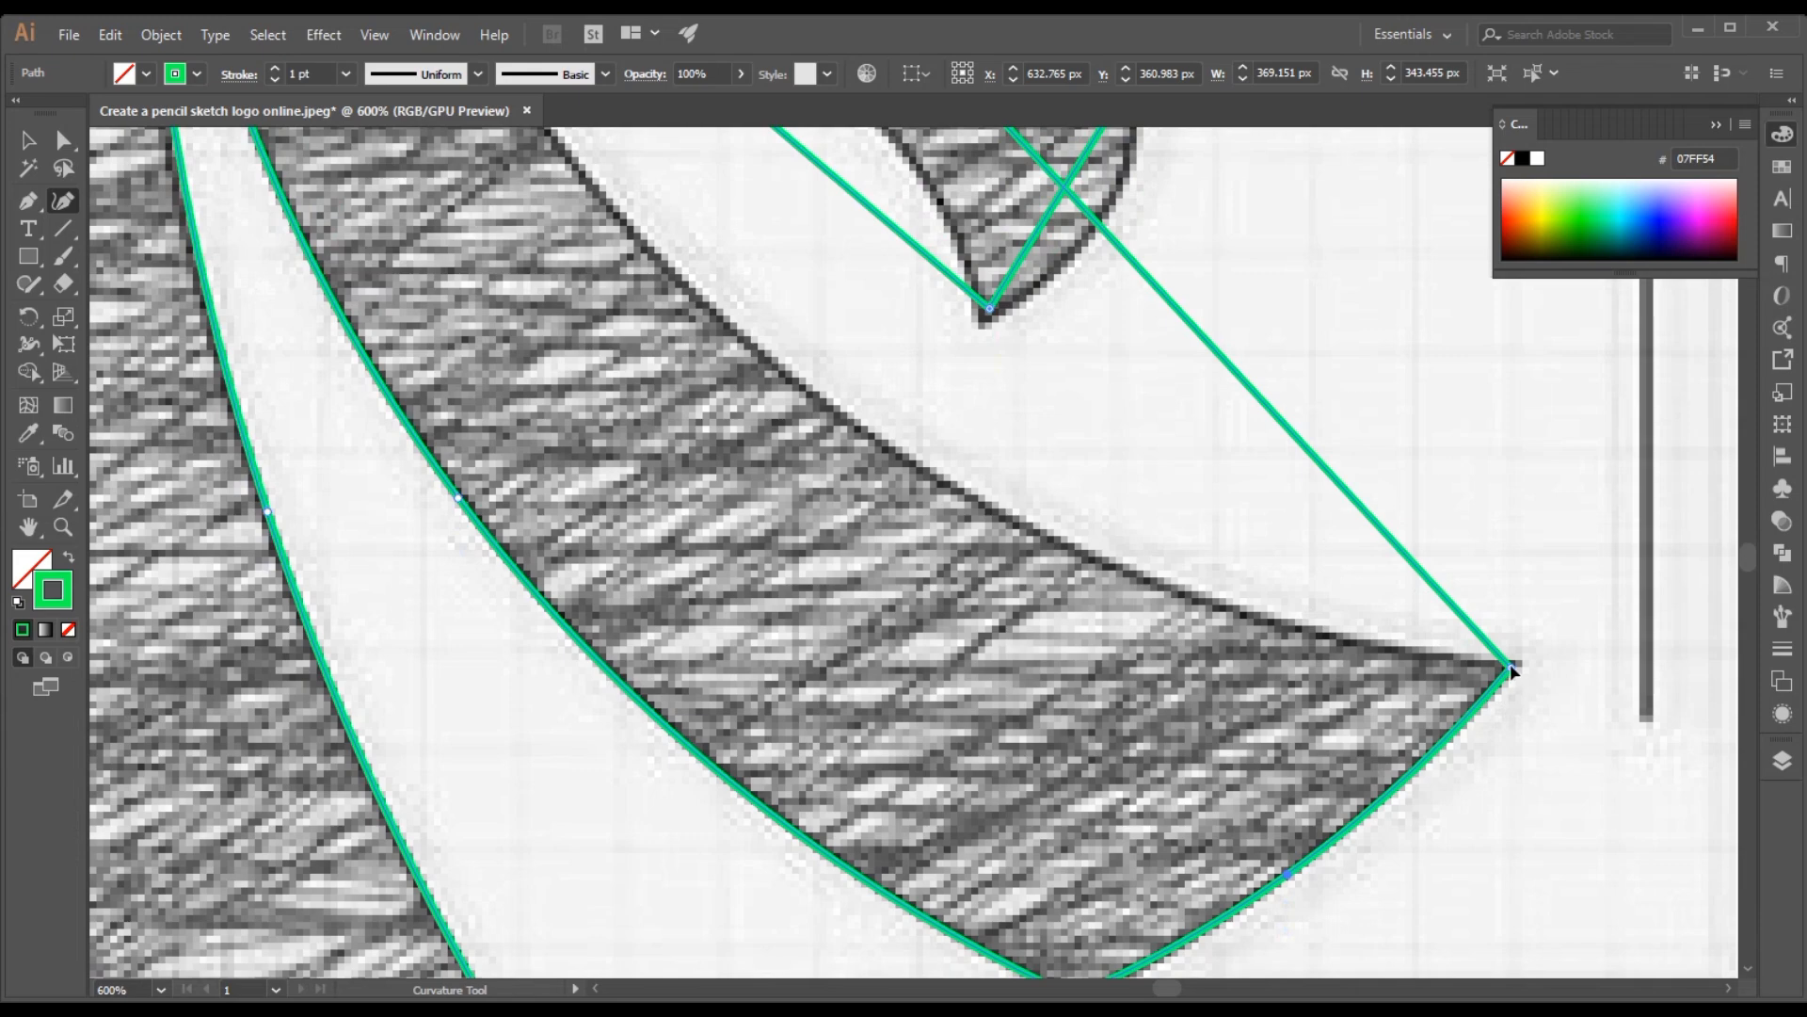
{"action": "scroll", "coordinate": [997, 710], "scroll_direction": "down", "scroll_amount": 2}
{"action": "scroll", "coordinate": [991, 700], "scroll_direction": "up", "scroll_amount": 3}
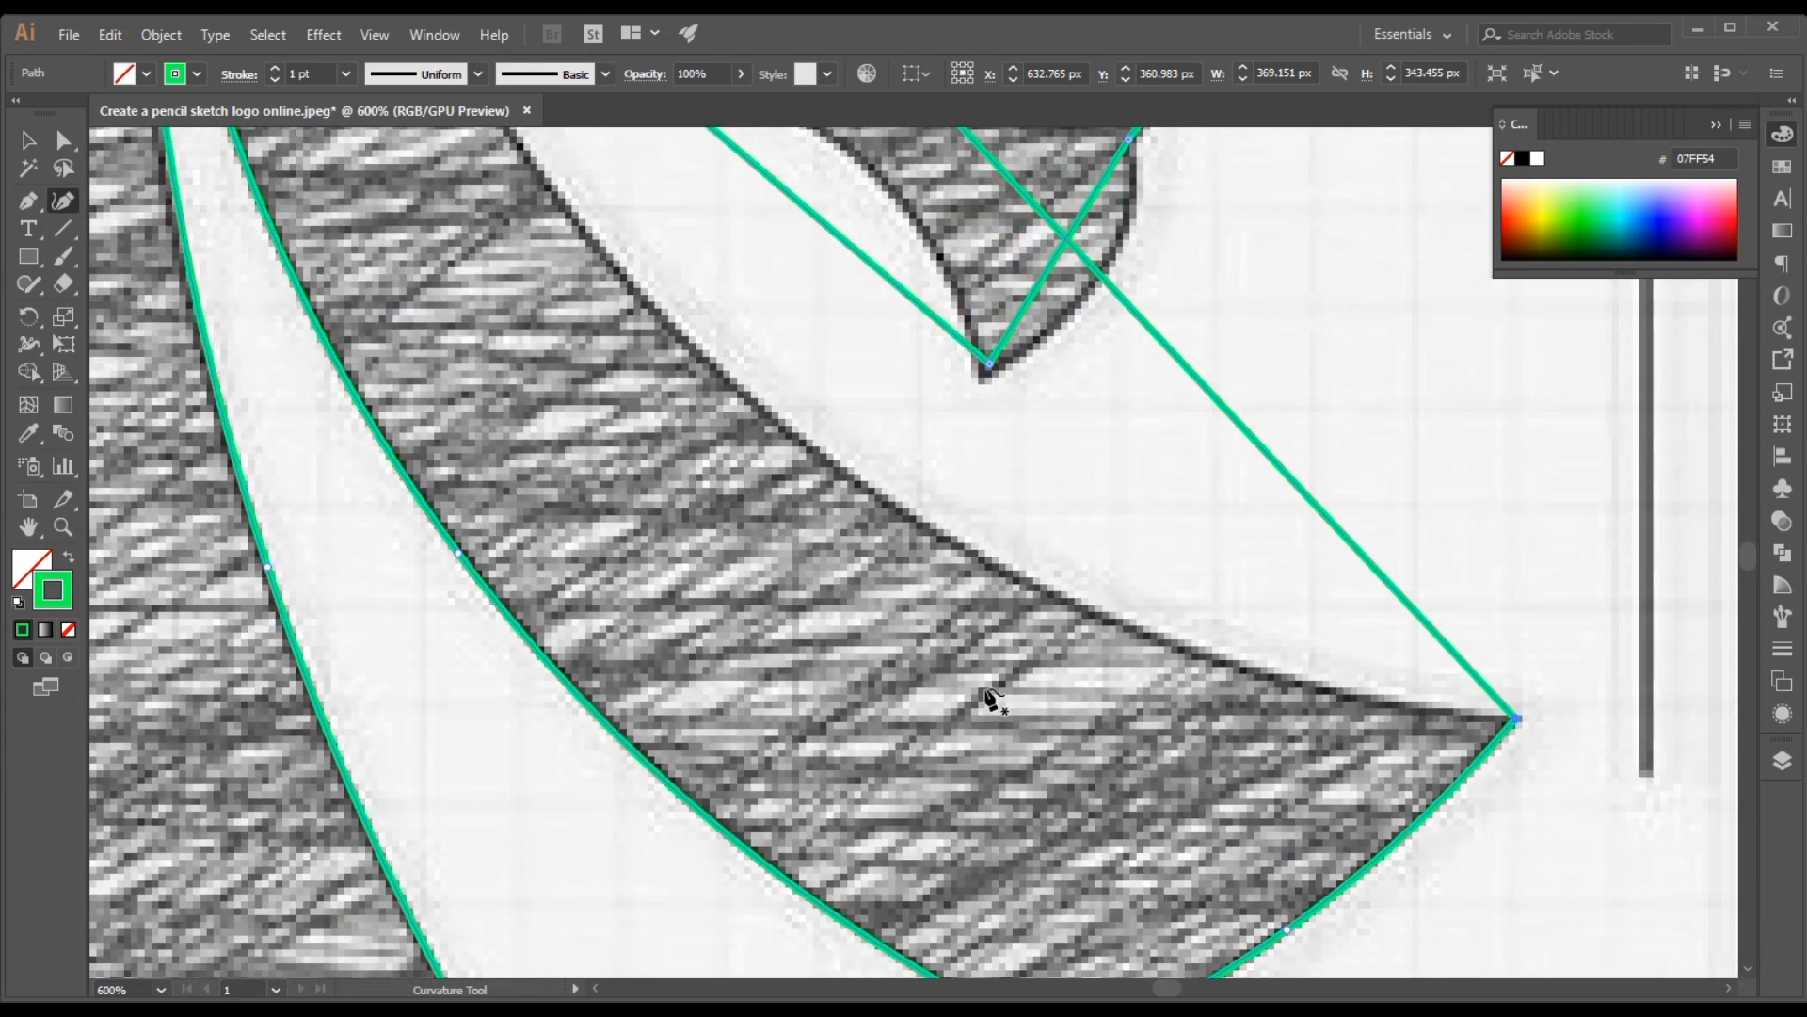
Bend the long straight edge from the lower jaw tuft's front tip up to the zigzag highlight along the sketched curve
{"action": "scroll", "coordinate": [991, 699], "scroll_direction": "up", "scroll_amount": 6}
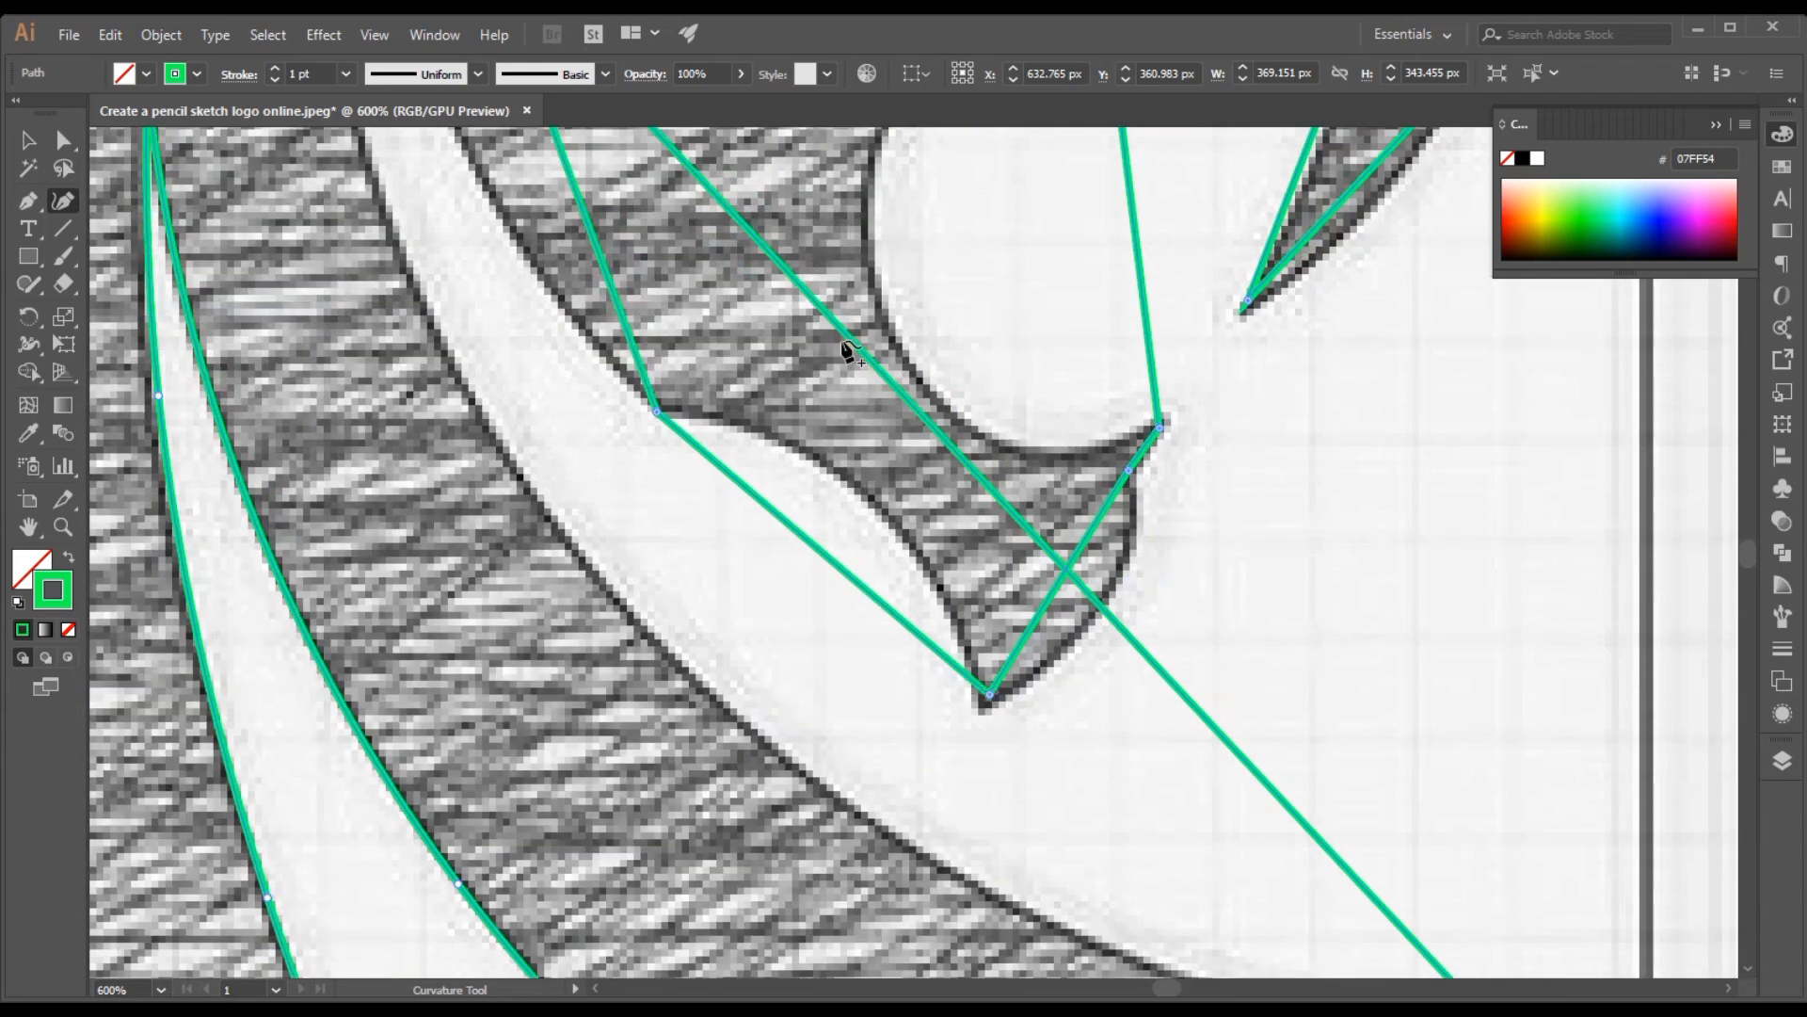
{"action": "key", "text": "space"}
{"action": "left_click_drag", "start_coordinate": [847, 341], "coordinate": [845, 352]}
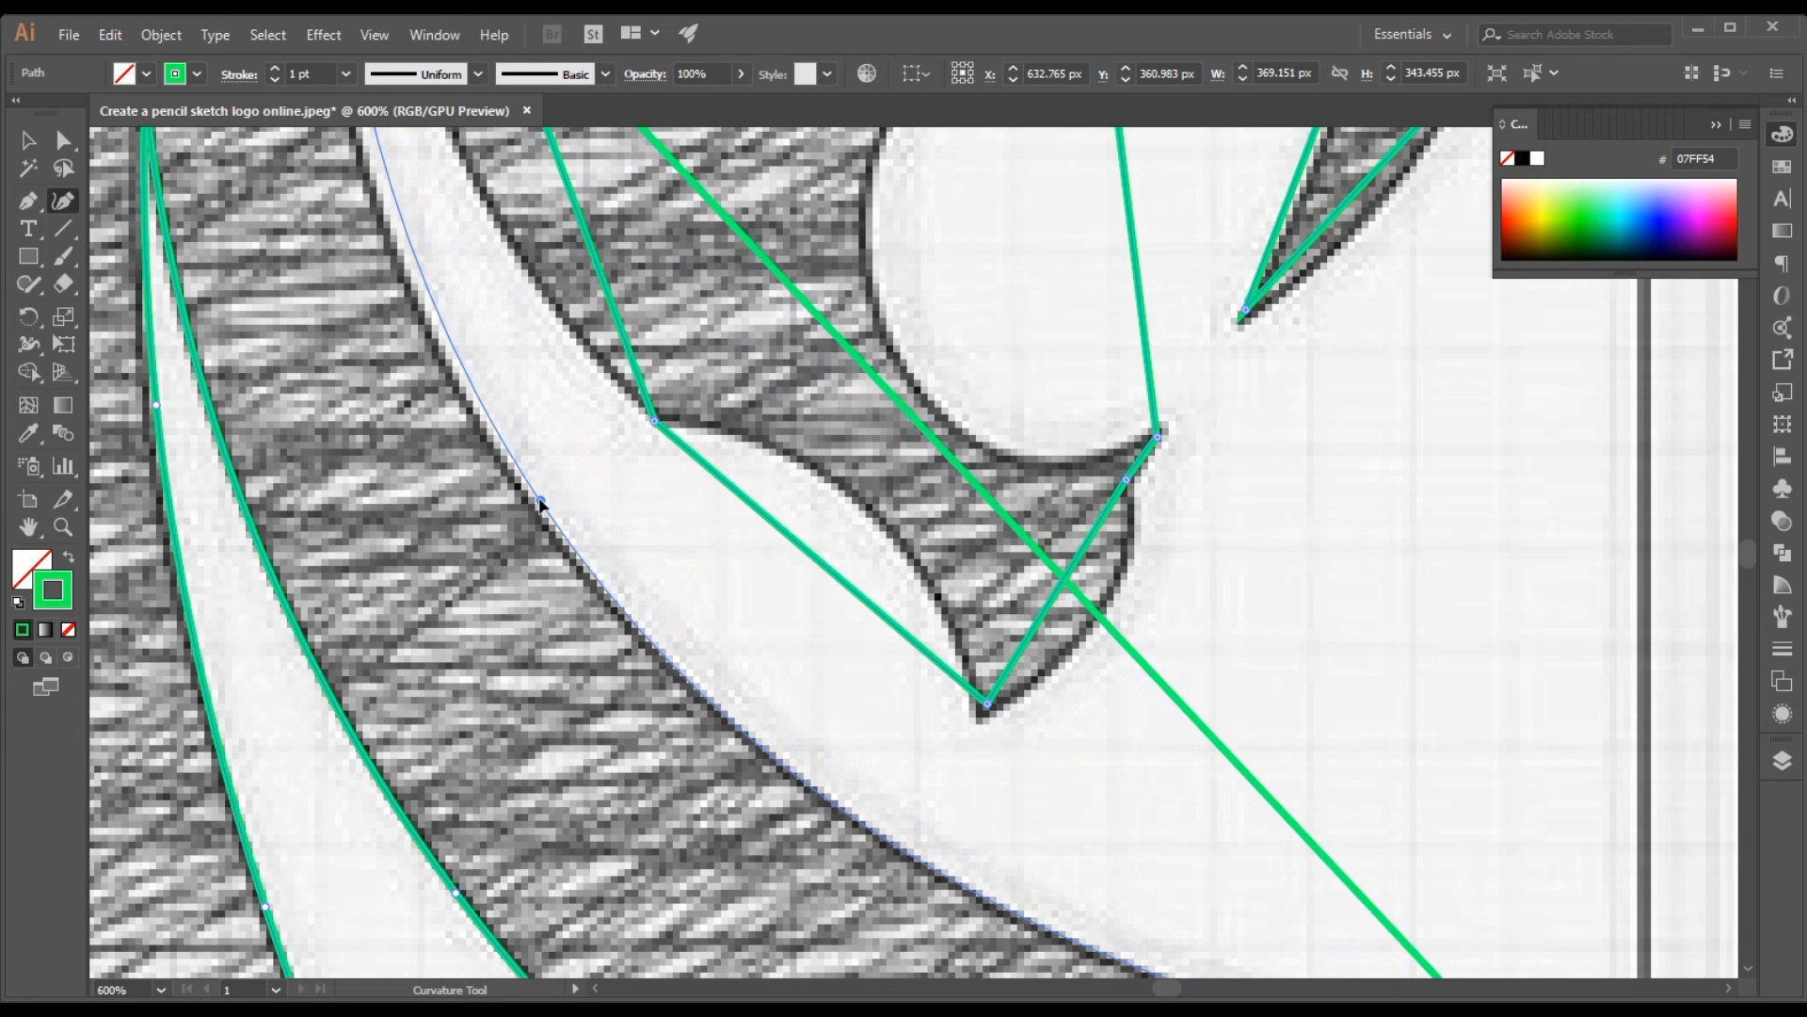
{"action": "left_click", "coordinate": [540, 502]}
{"action": "scroll", "coordinate": [807, 383], "scroll_direction": "down", "scroll_amount": 2}
{"action": "scroll", "coordinate": [807, 377], "scroll_direction": "down", "scroll_amount": 3}
{"action": "scroll", "coordinate": [807, 367], "scroll_direction": "up", "scroll_amount": 3}
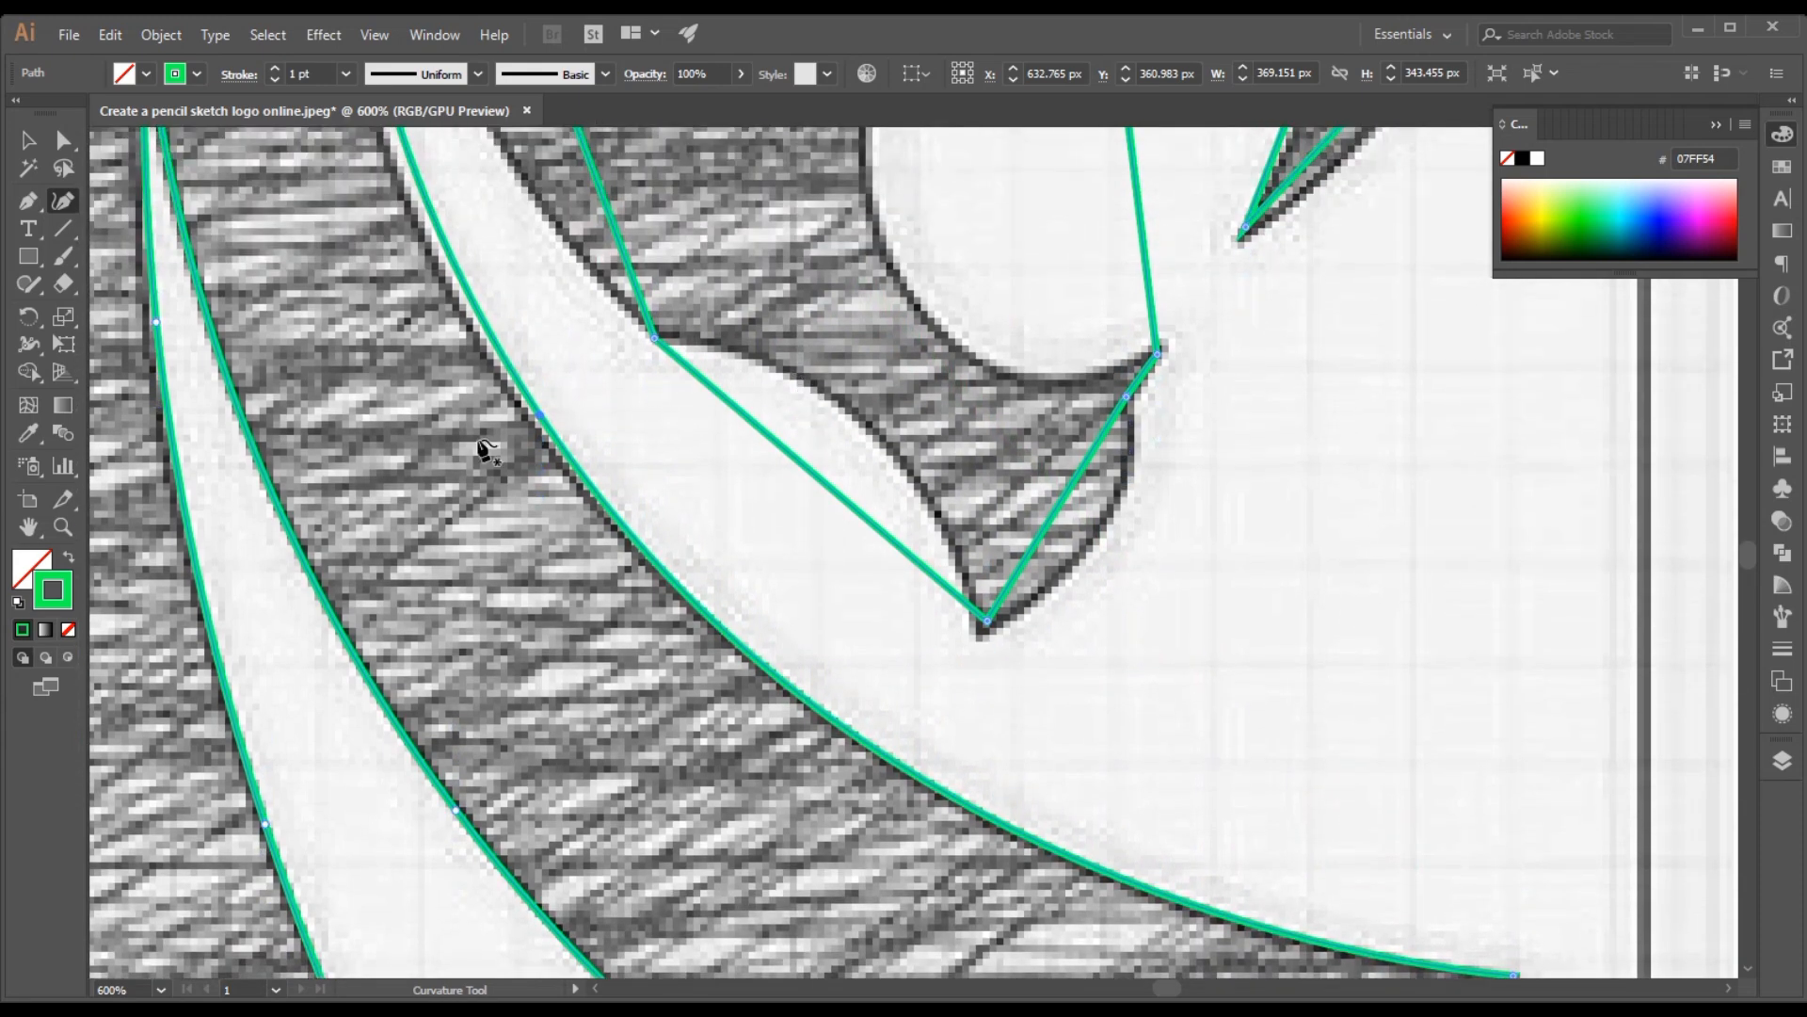
Refine the jaw tuft's long upper edge by shifting its top corner and bending its upper and lower stretches onto the sketch
{"action": "scroll", "coordinate": [476, 452], "scroll_direction": "up", "scroll_amount": 5}
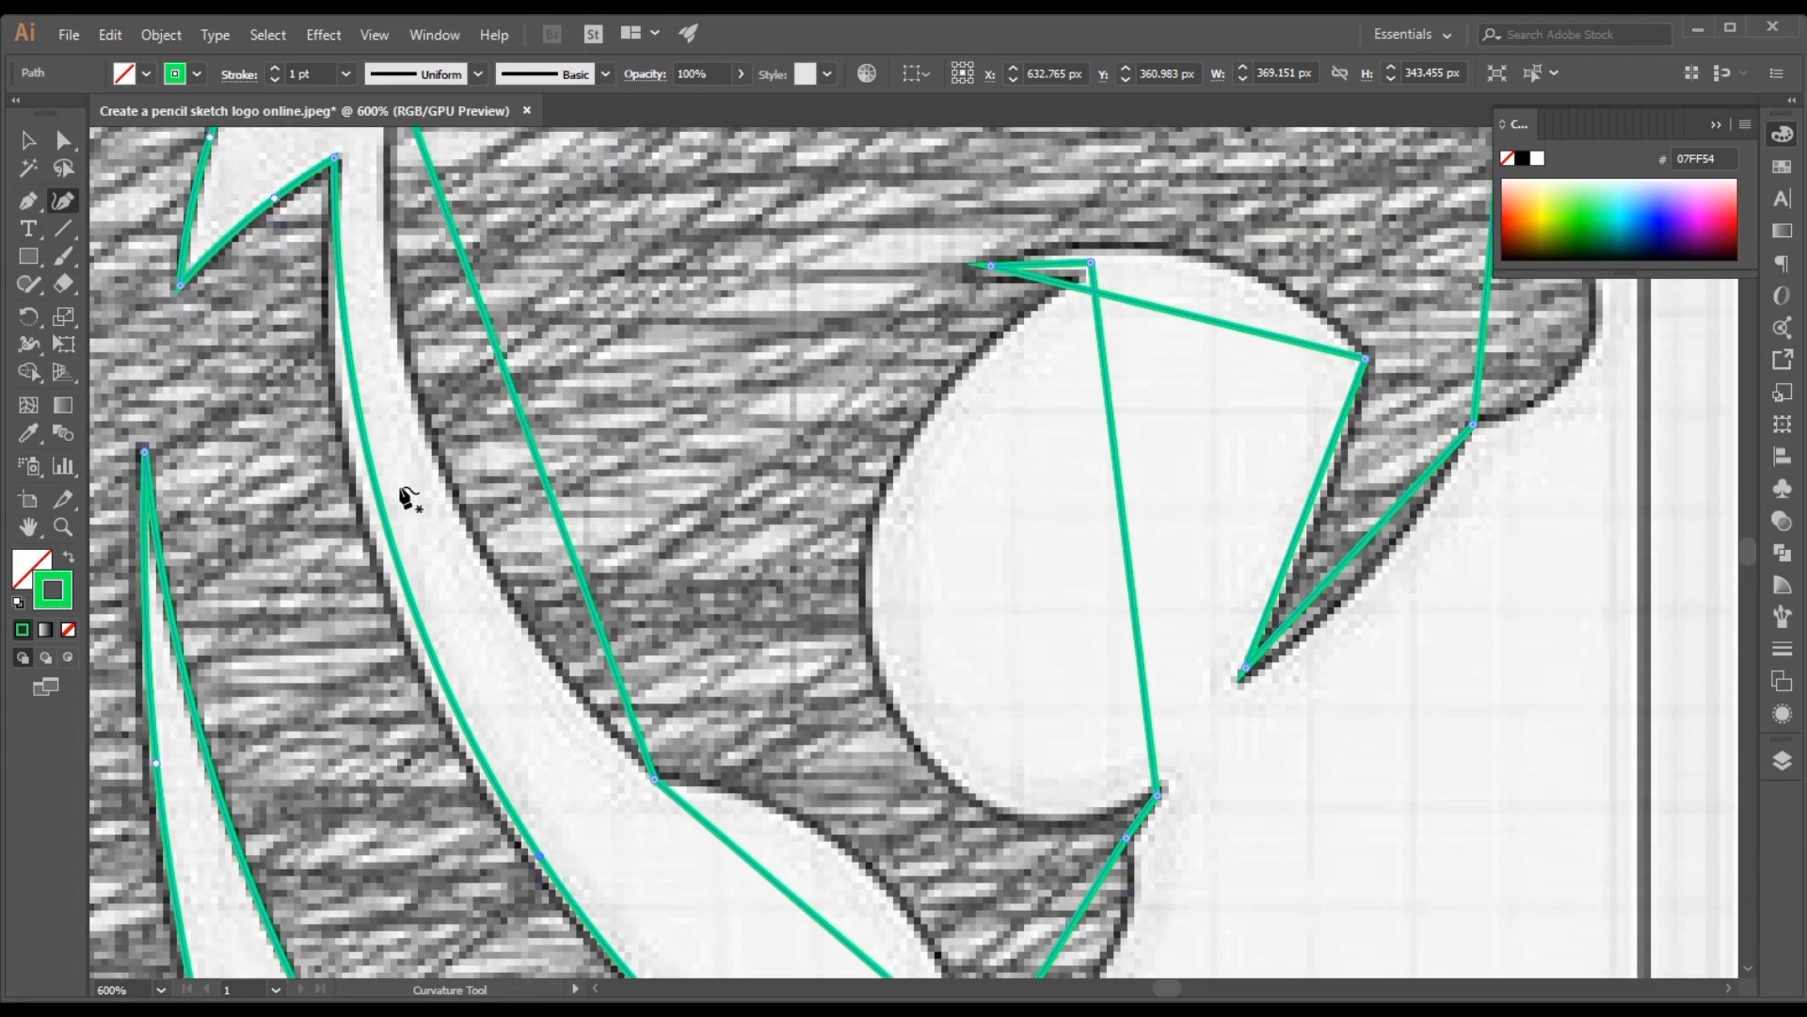
{"action": "left_click", "coordinate": [336, 159]}
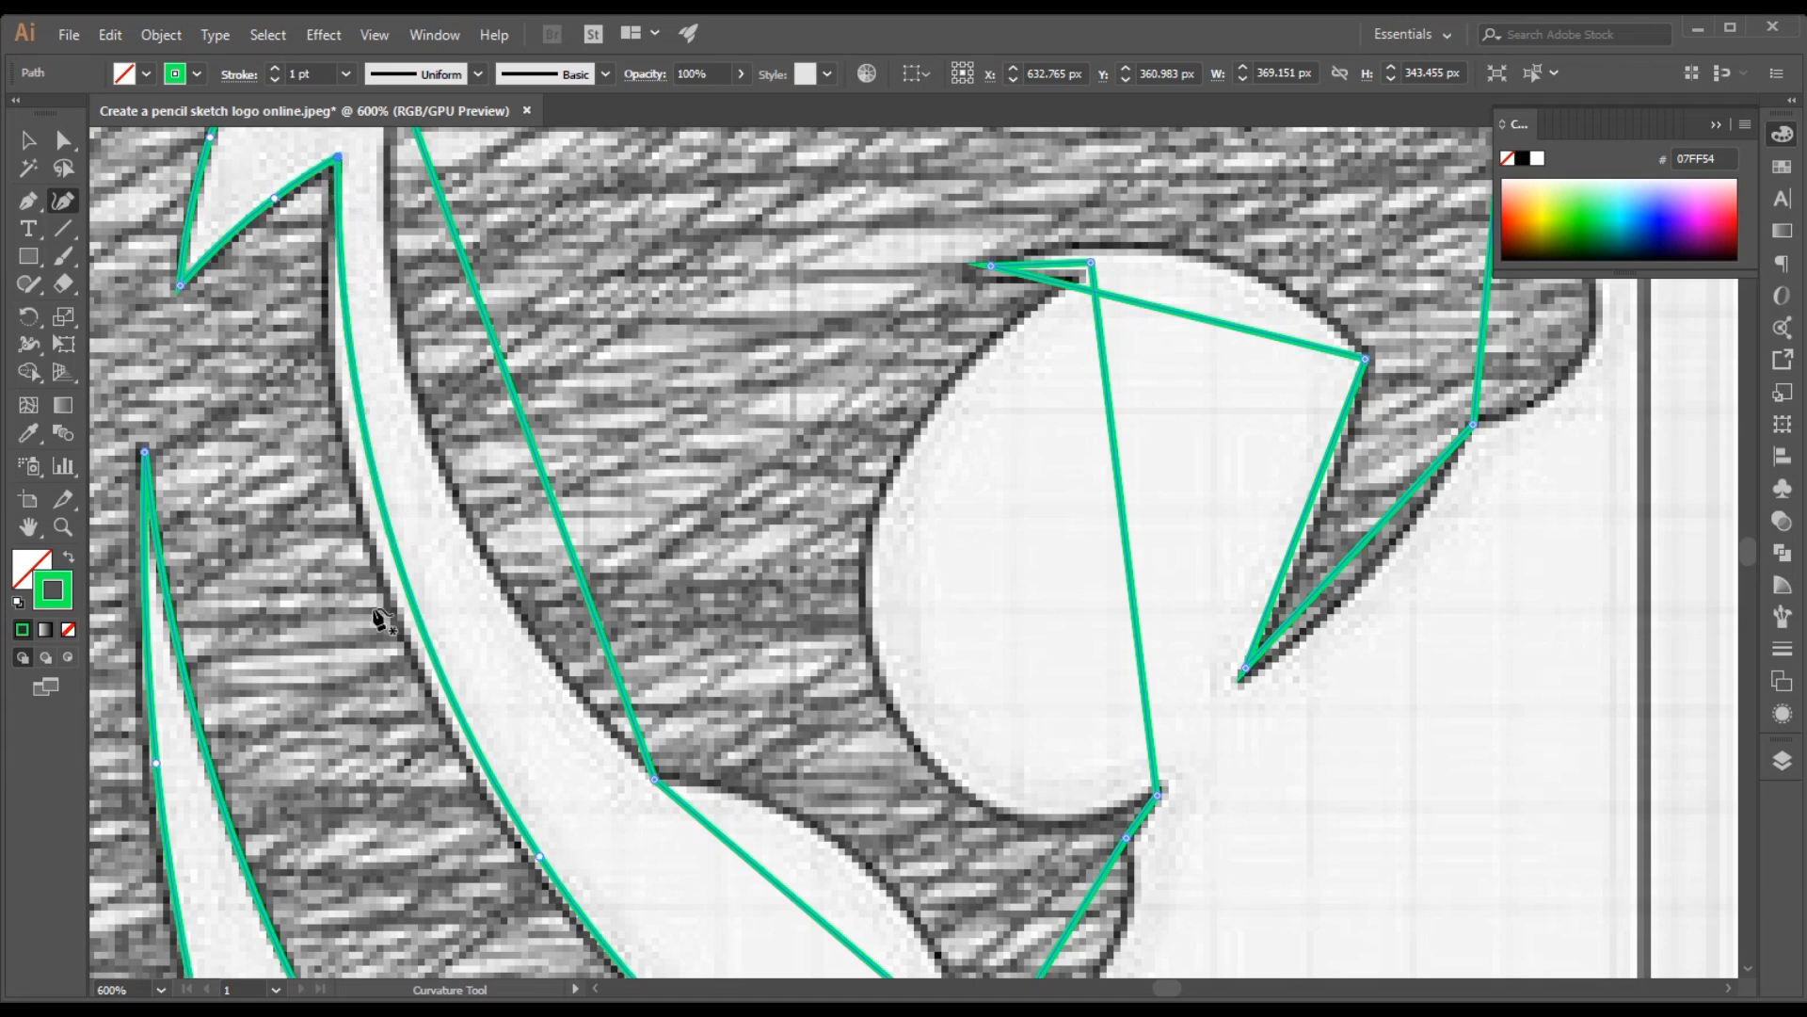
{"action": "left_click_drag", "start_coordinate": [390, 533], "coordinate": [362, 499]}
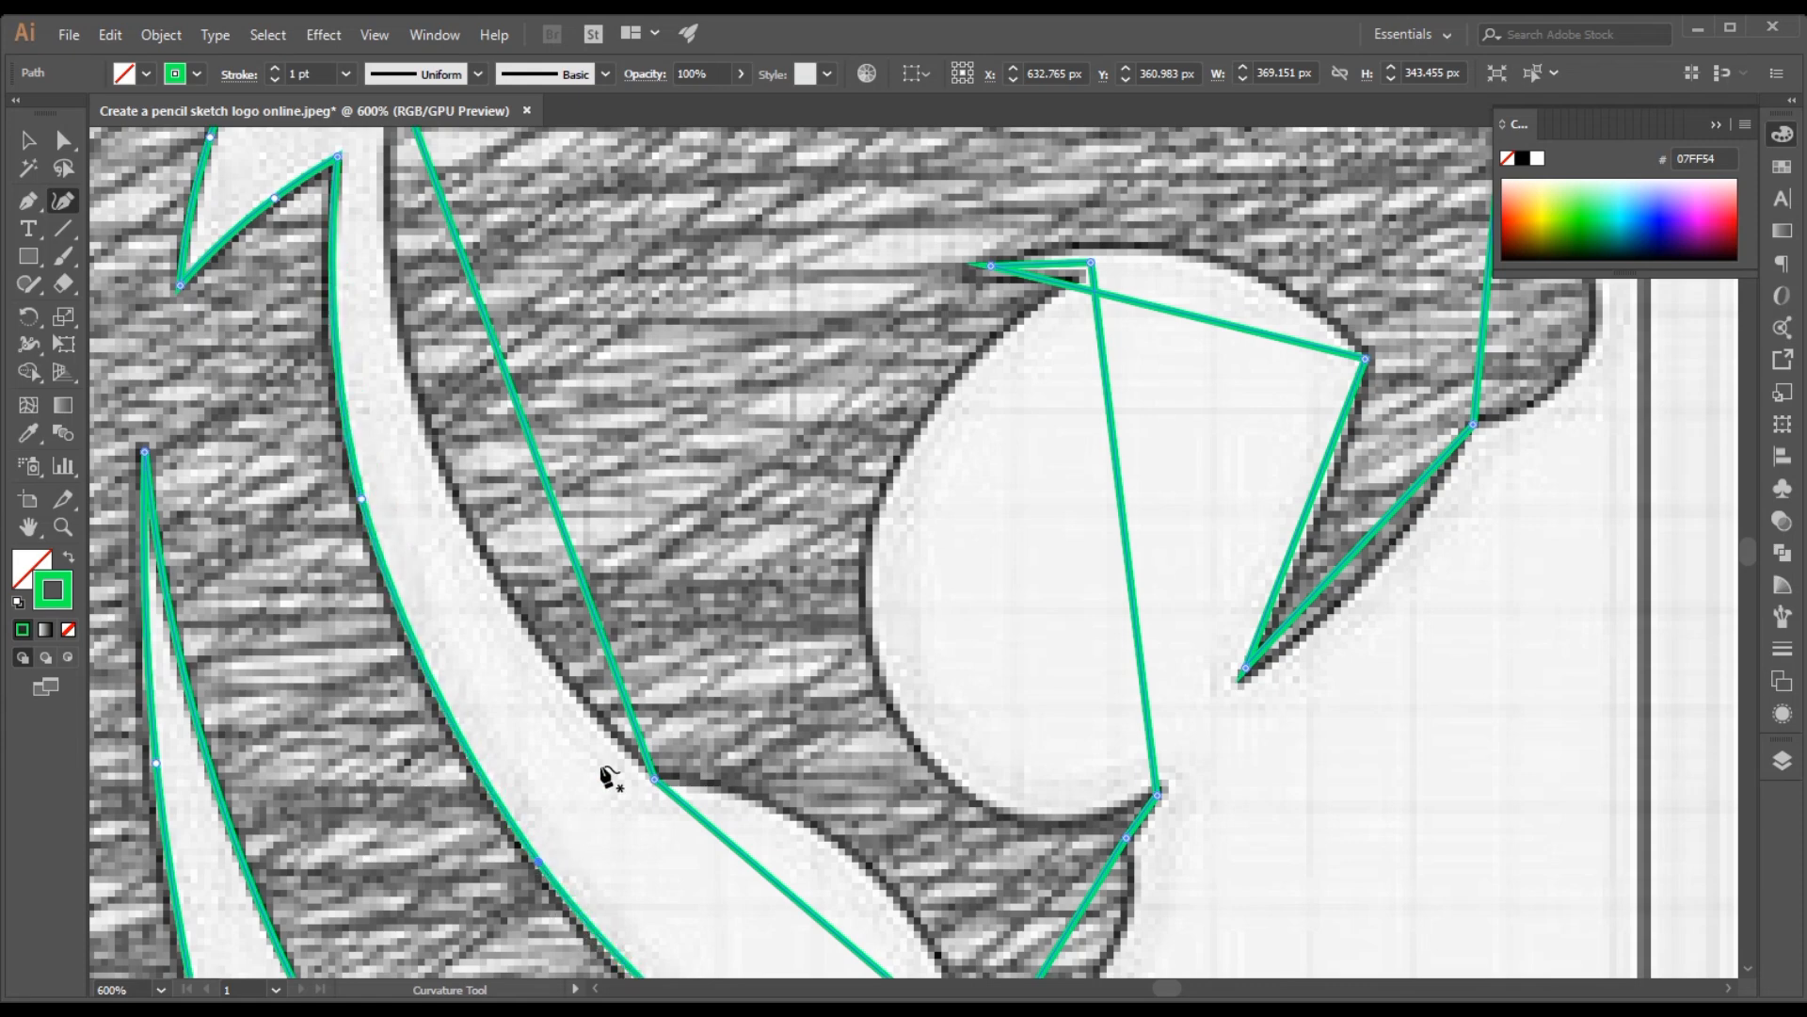
{"action": "scroll", "coordinate": [612, 753], "scroll_direction": "down", "scroll_amount": 5}
{"action": "scroll", "coordinate": [708, 557], "scroll_direction": "down", "scroll_amount": 2}
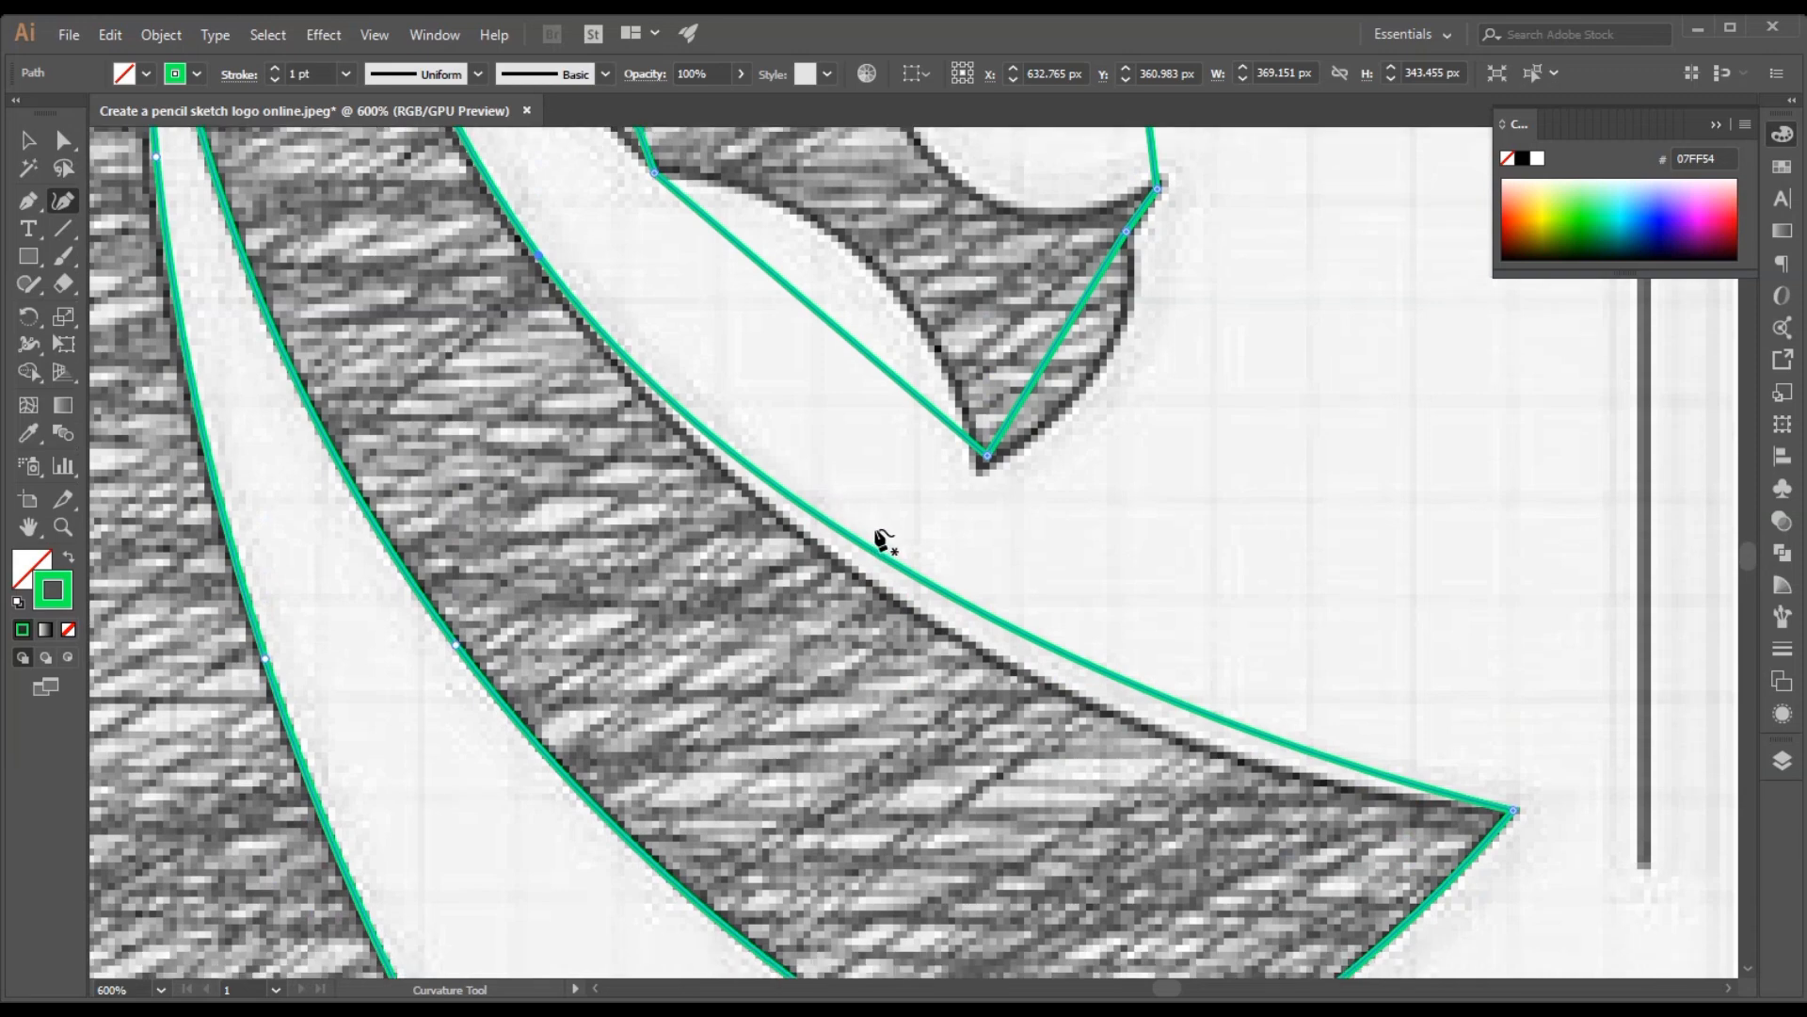
{"action": "left_click_drag", "start_coordinate": [1059, 666], "coordinate": [1042, 683]}
Move the chin's lower tip onto the sketch and bulge the chin's front edge outward to match
{"action": "scroll", "coordinate": [915, 603], "scroll_direction": "up", "scroll_amount": 1}
{"action": "scroll", "coordinate": [920, 608], "scroll_direction": "up", "scroll_amount": 2}
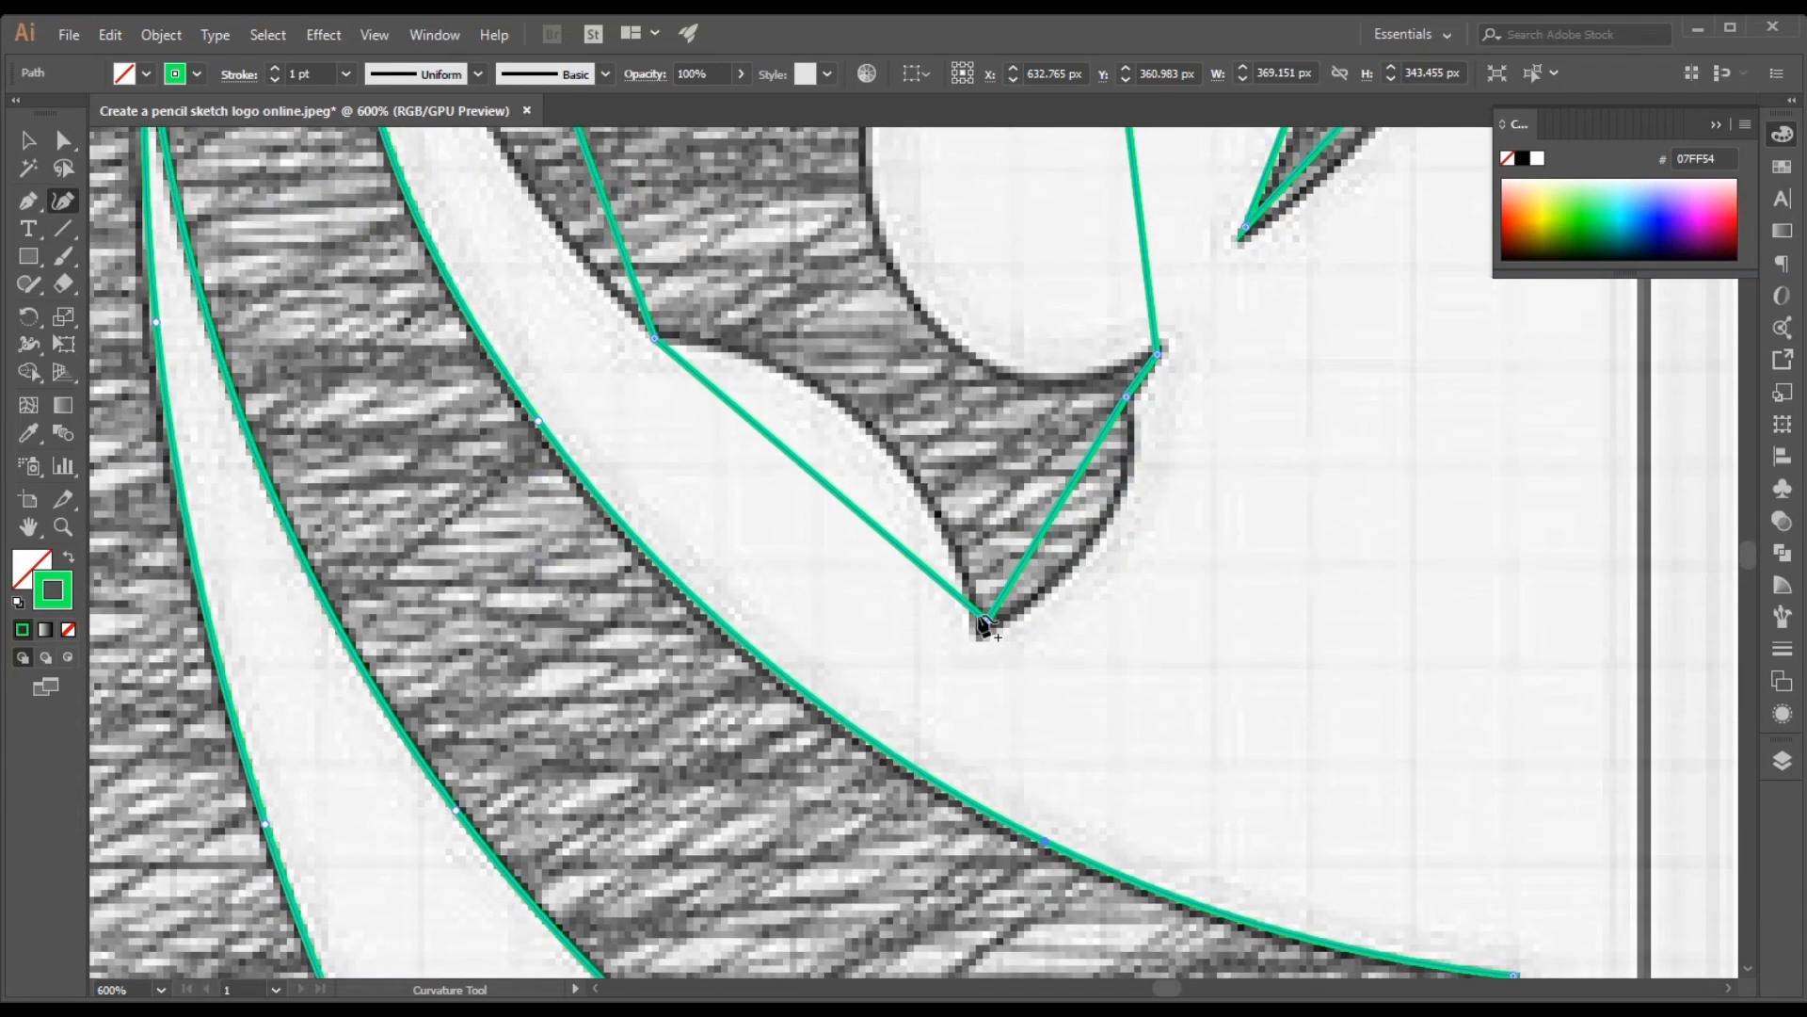
{"action": "left_click_drag", "start_coordinate": [986, 621], "coordinate": [979, 631]}
{"action": "left_click_drag", "start_coordinate": [1048, 536], "coordinate": [1128, 481]}
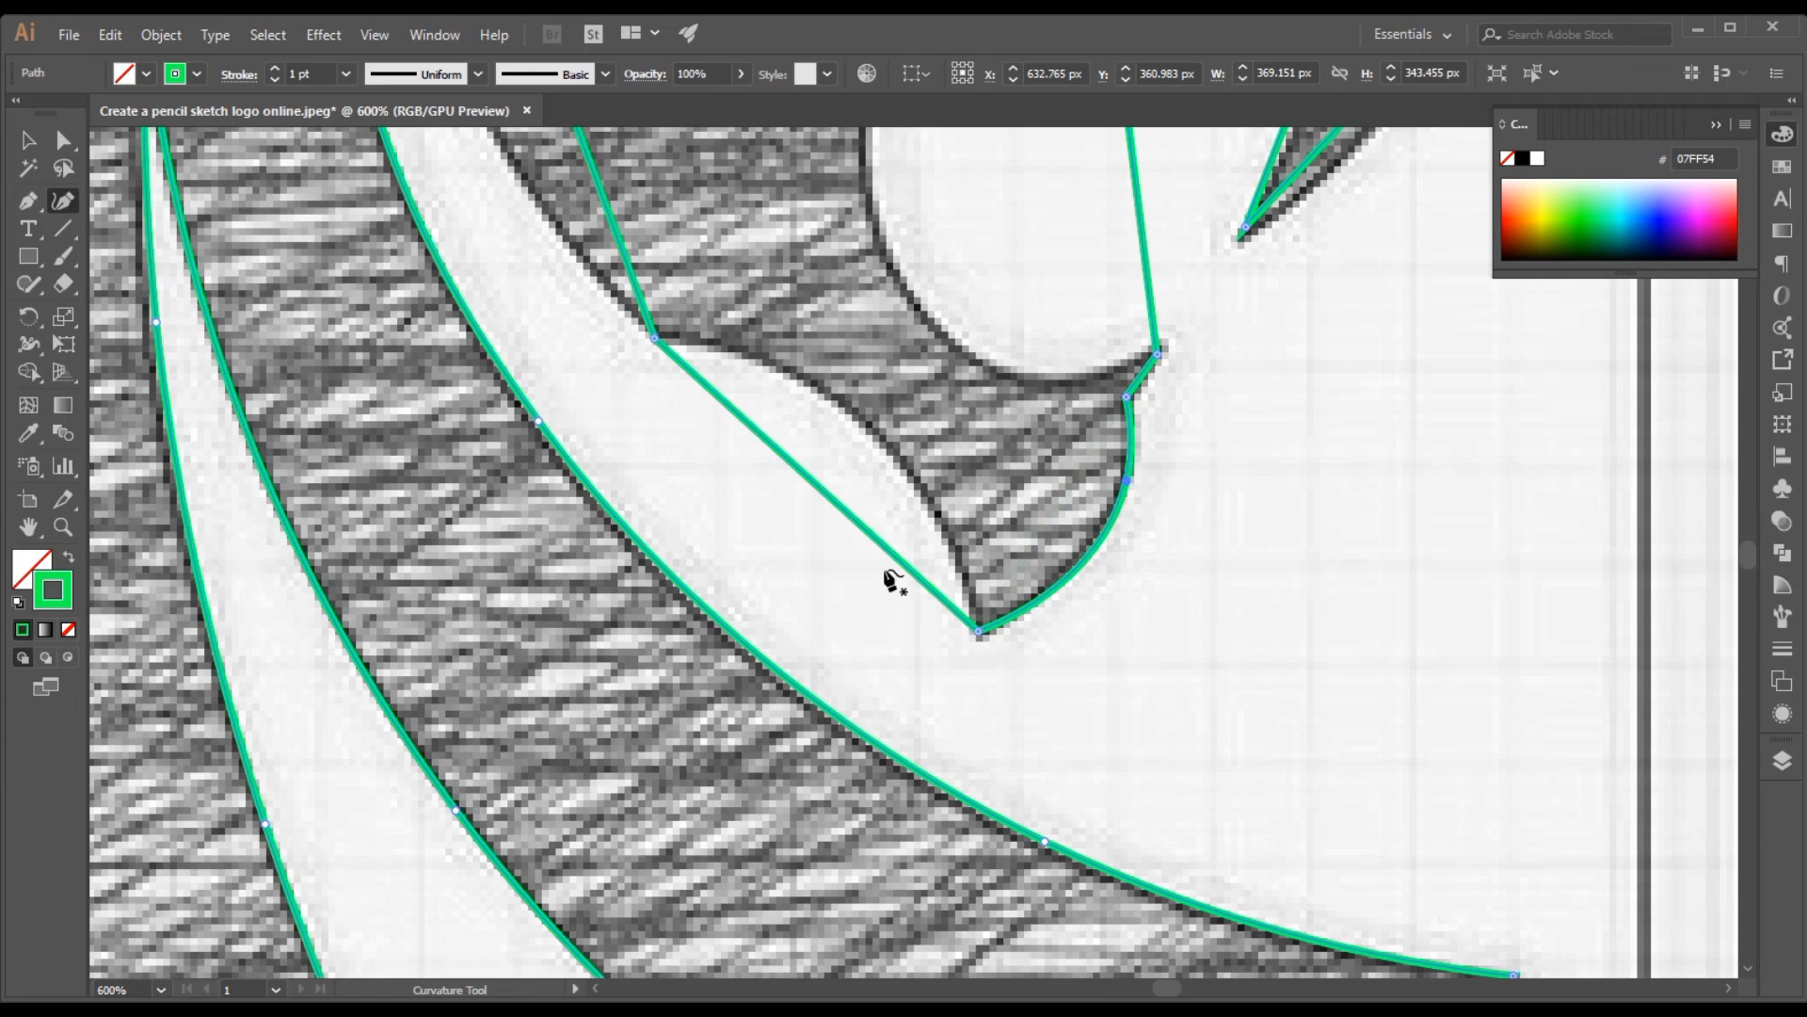
Curve the chin's rear edge and the long edge from there up to the zigzag highlight onto the sketch
{"action": "left_click_drag", "start_coordinate": [827, 498], "coordinate": [868, 428]}
{"action": "scroll", "coordinate": [856, 455], "scroll_direction": "up", "scroll_amount": 10}
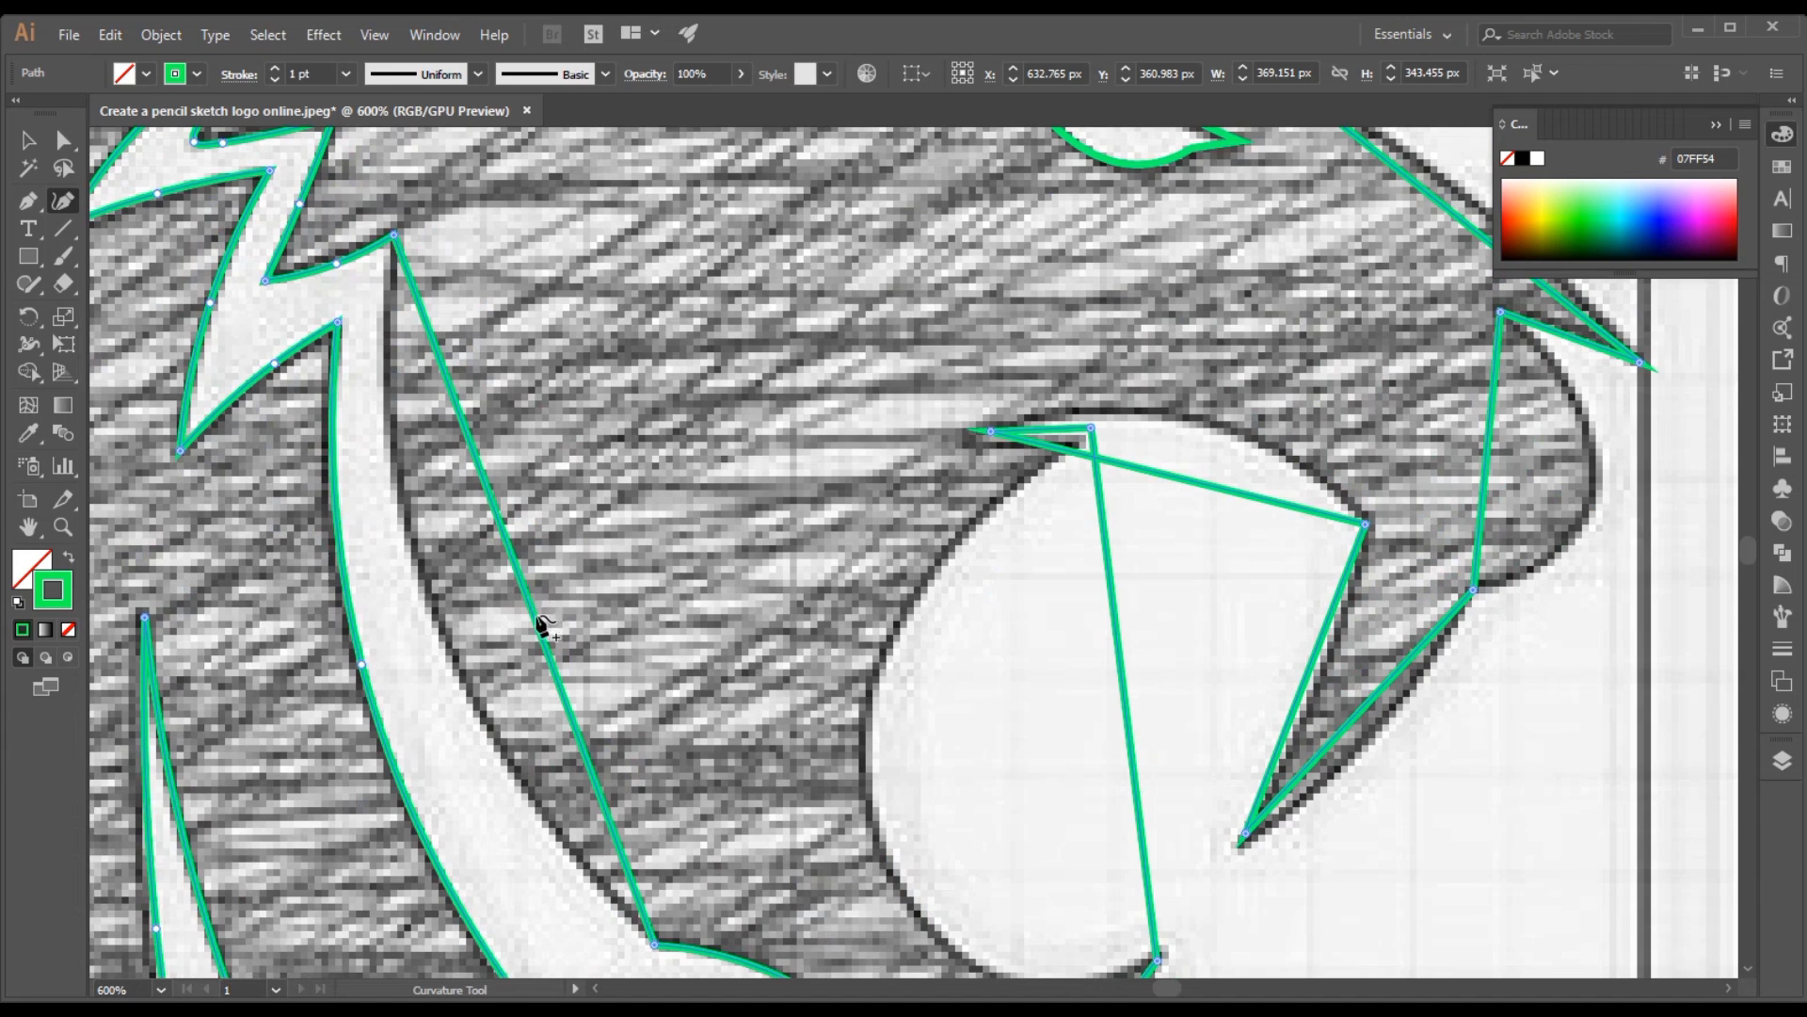
{"action": "left_click_drag", "start_coordinate": [527, 588], "coordinate": [424, 592]}
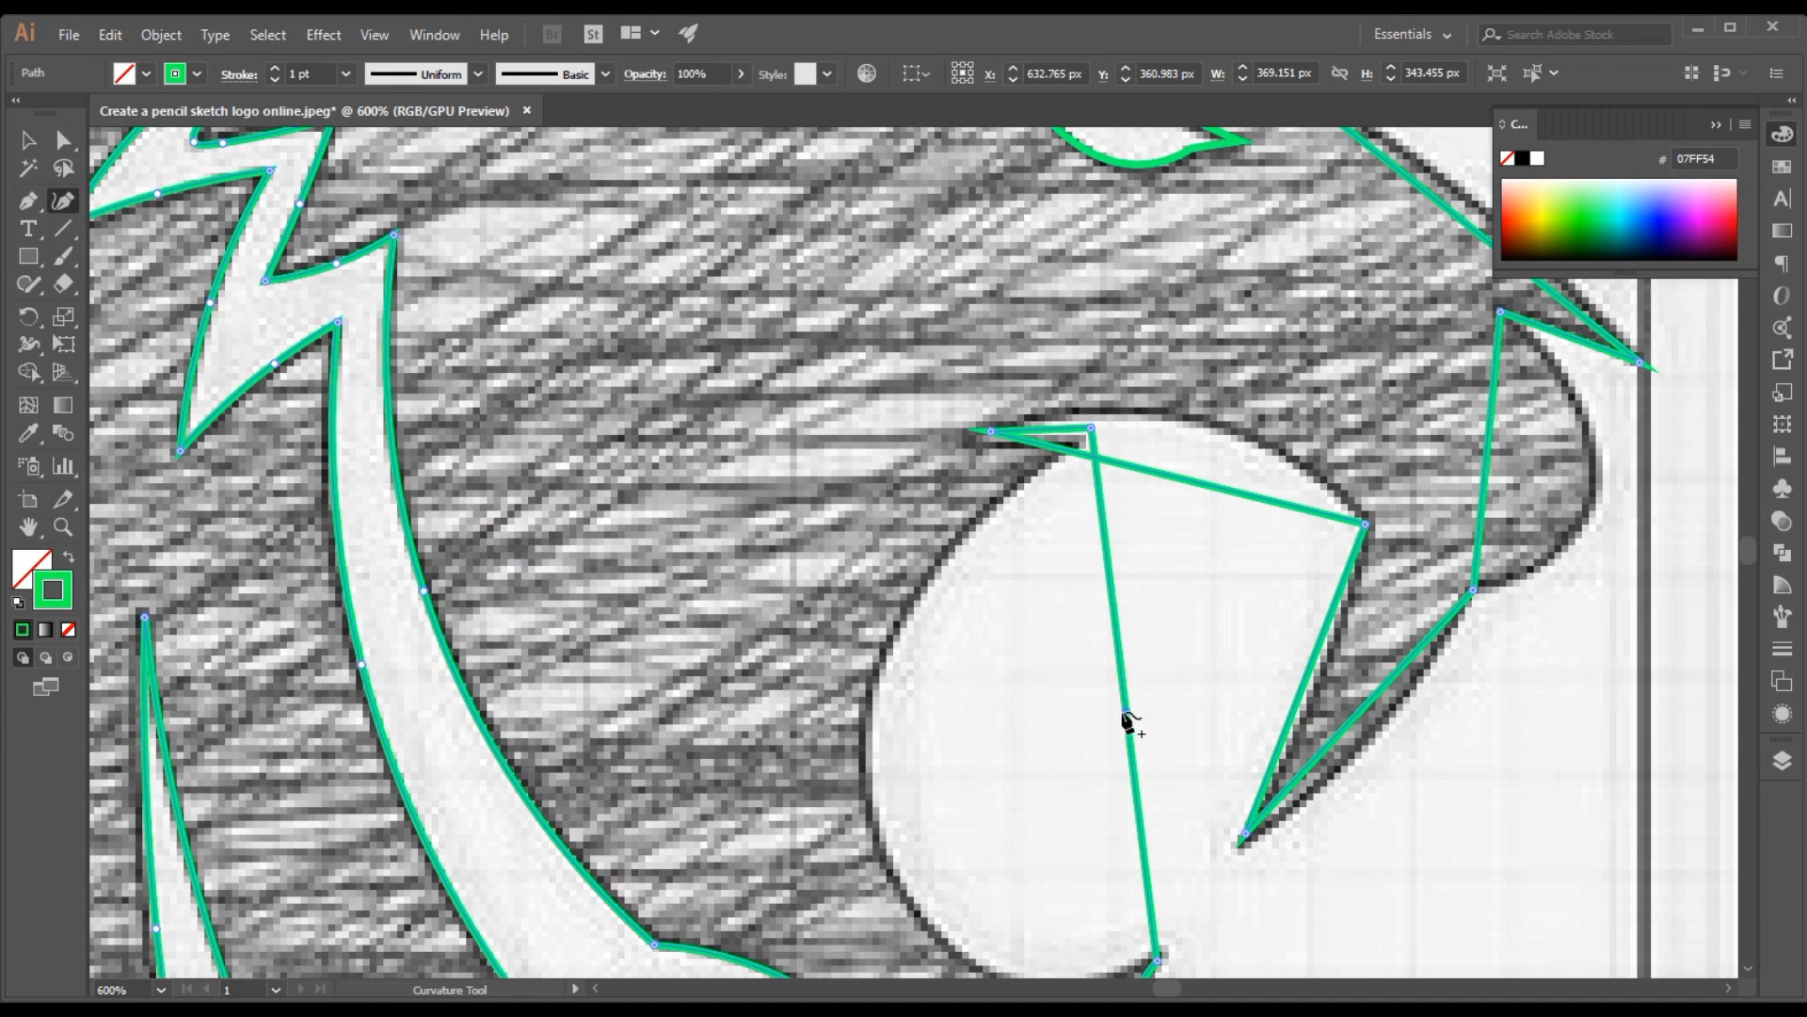
Curve the open mouth's rear and lower edges onto the sketch and align the lower lip point and upper inner notch
{"action": "mouse_move", "coordinate": [1128, 722]}
{"action": "left_mouse_down"}
{"action": "mouse_move", "coordinate": [1017, 719]}
{"action": "mouse_move", "coordinate": [908, 743]}
{"action": "mouse_move", "coordinate": [892, 794]}
{"action": "mouse_move", "coordinate": [929, 941]}
{"action": "left_mouse_up"}
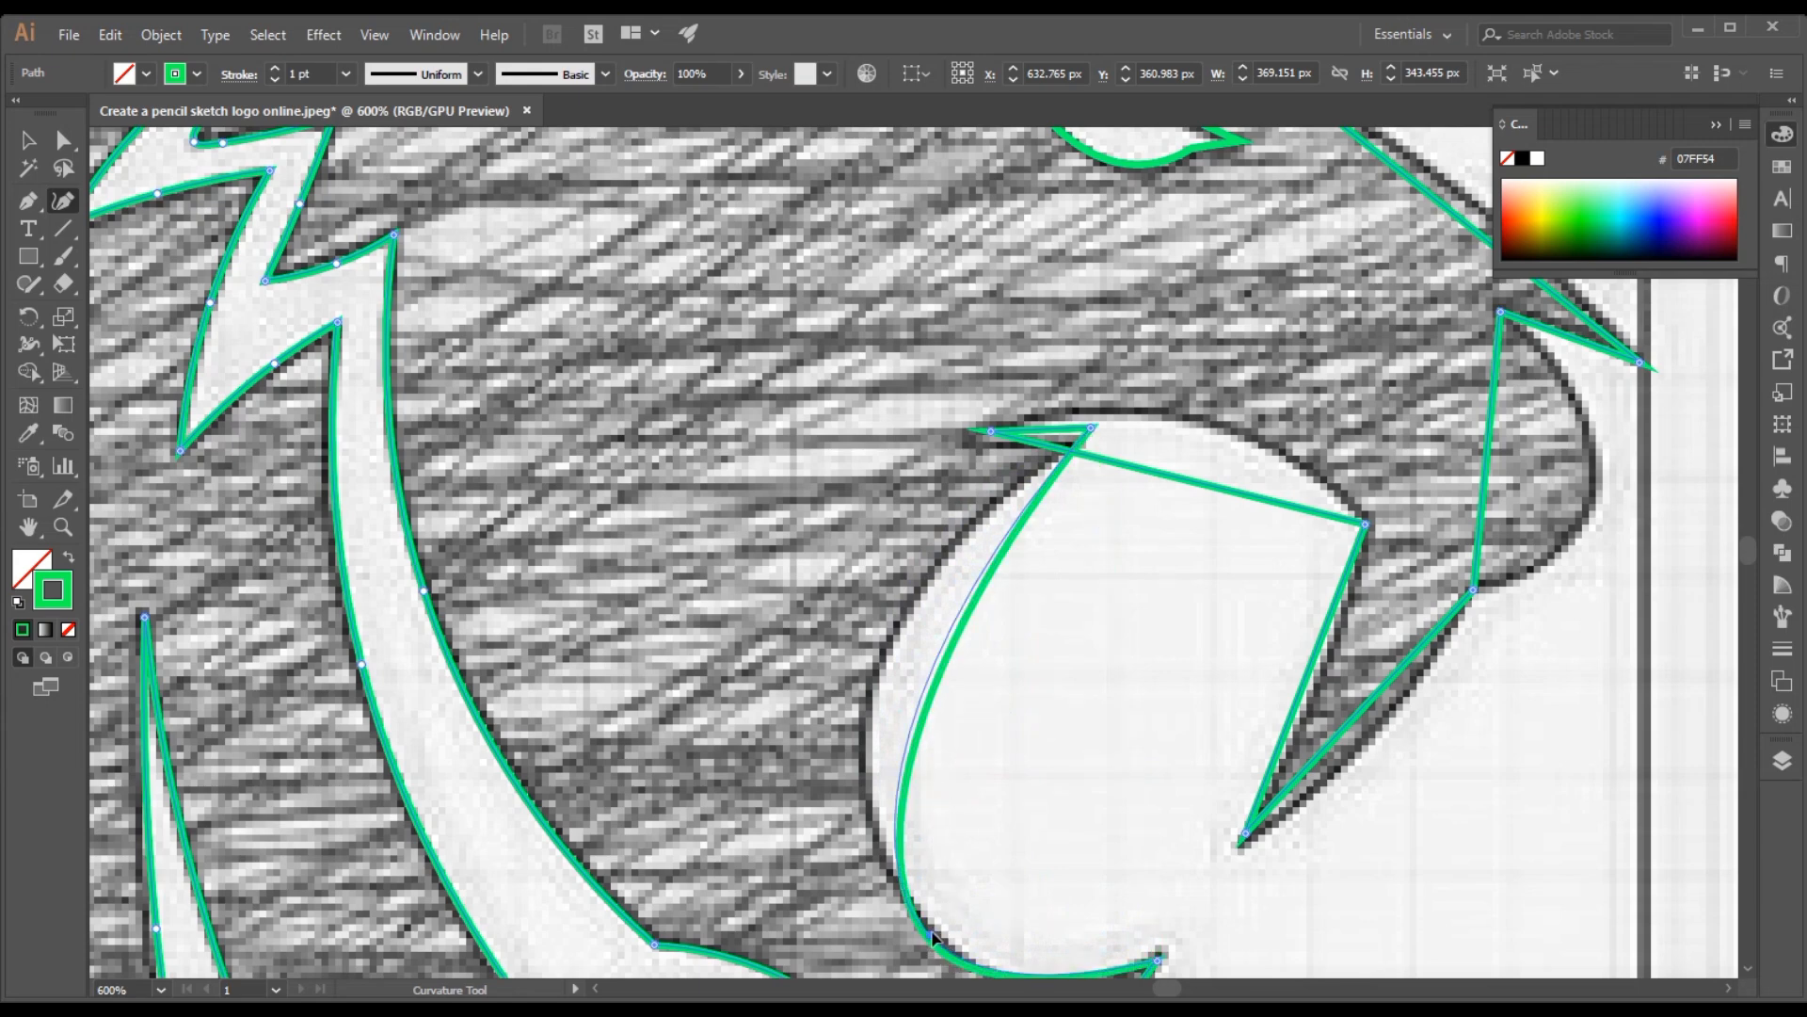
{"action": "scroll", "coordinate": [944, 666], "scroll_direction": "down", "scroll_amount": 3}
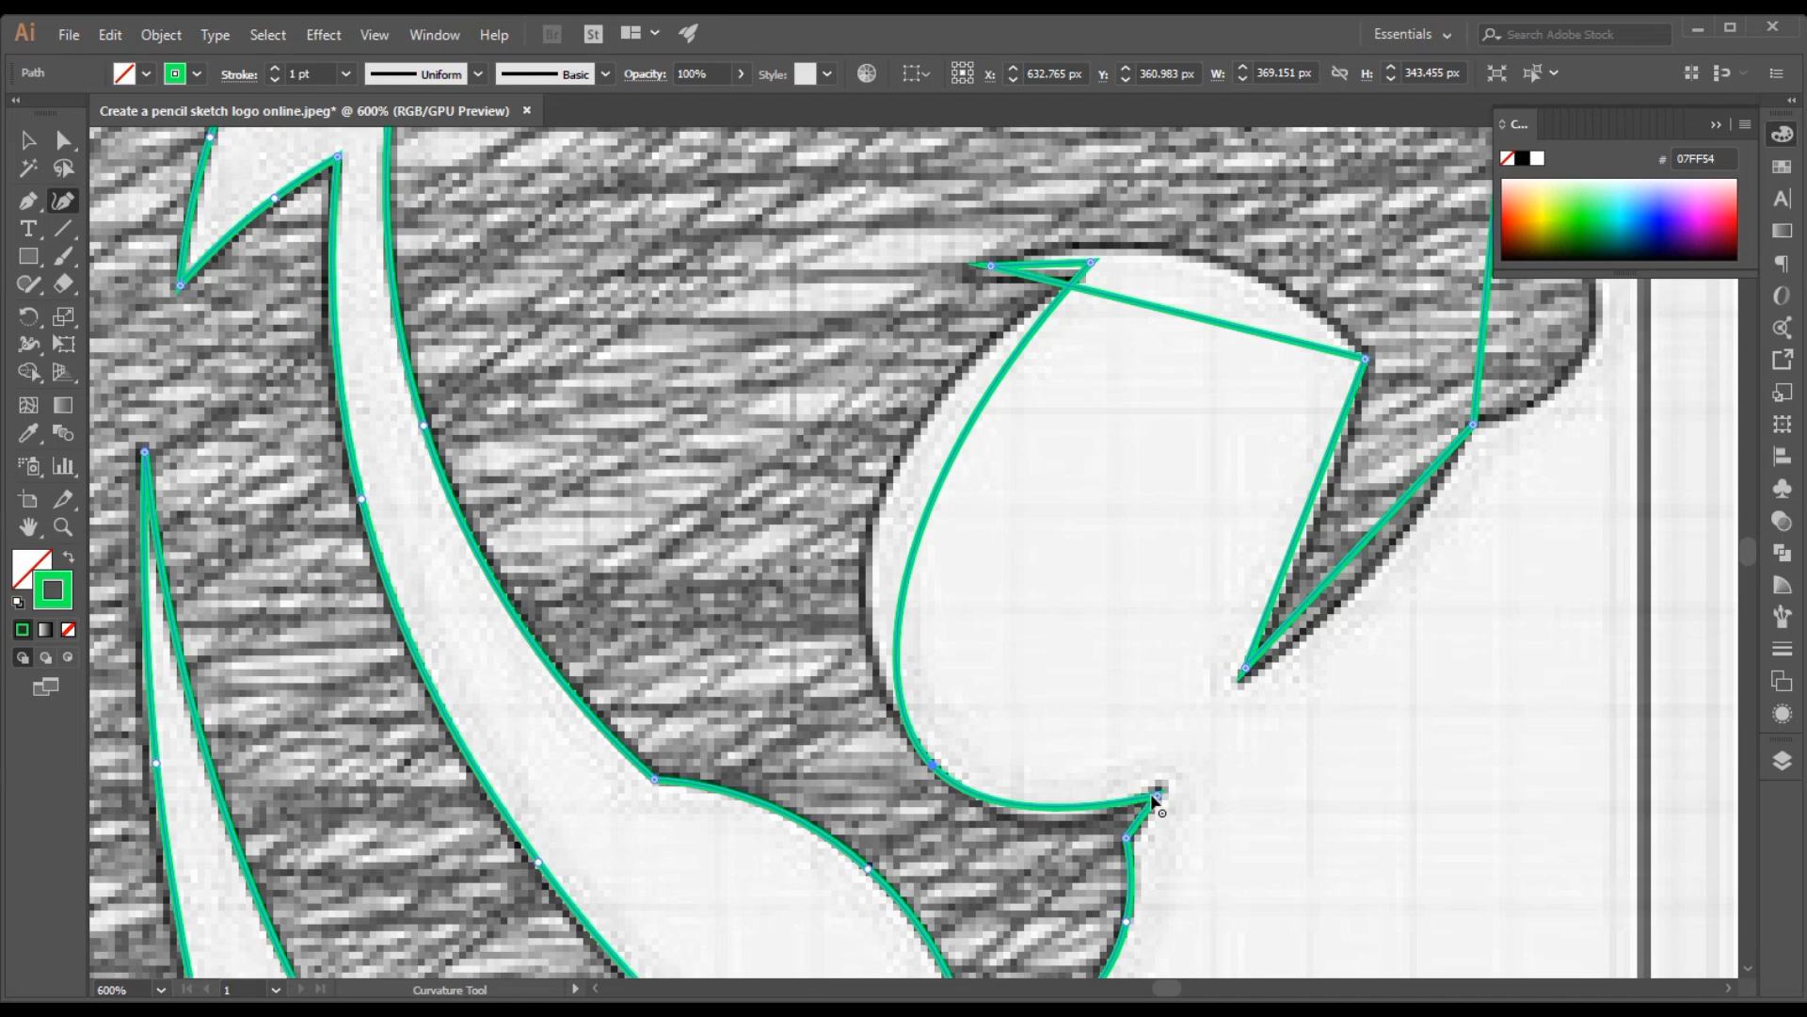
{"action": "left_click_drag", "start_coordinate": [1155, 796], "coordinate": [1161, 788]}
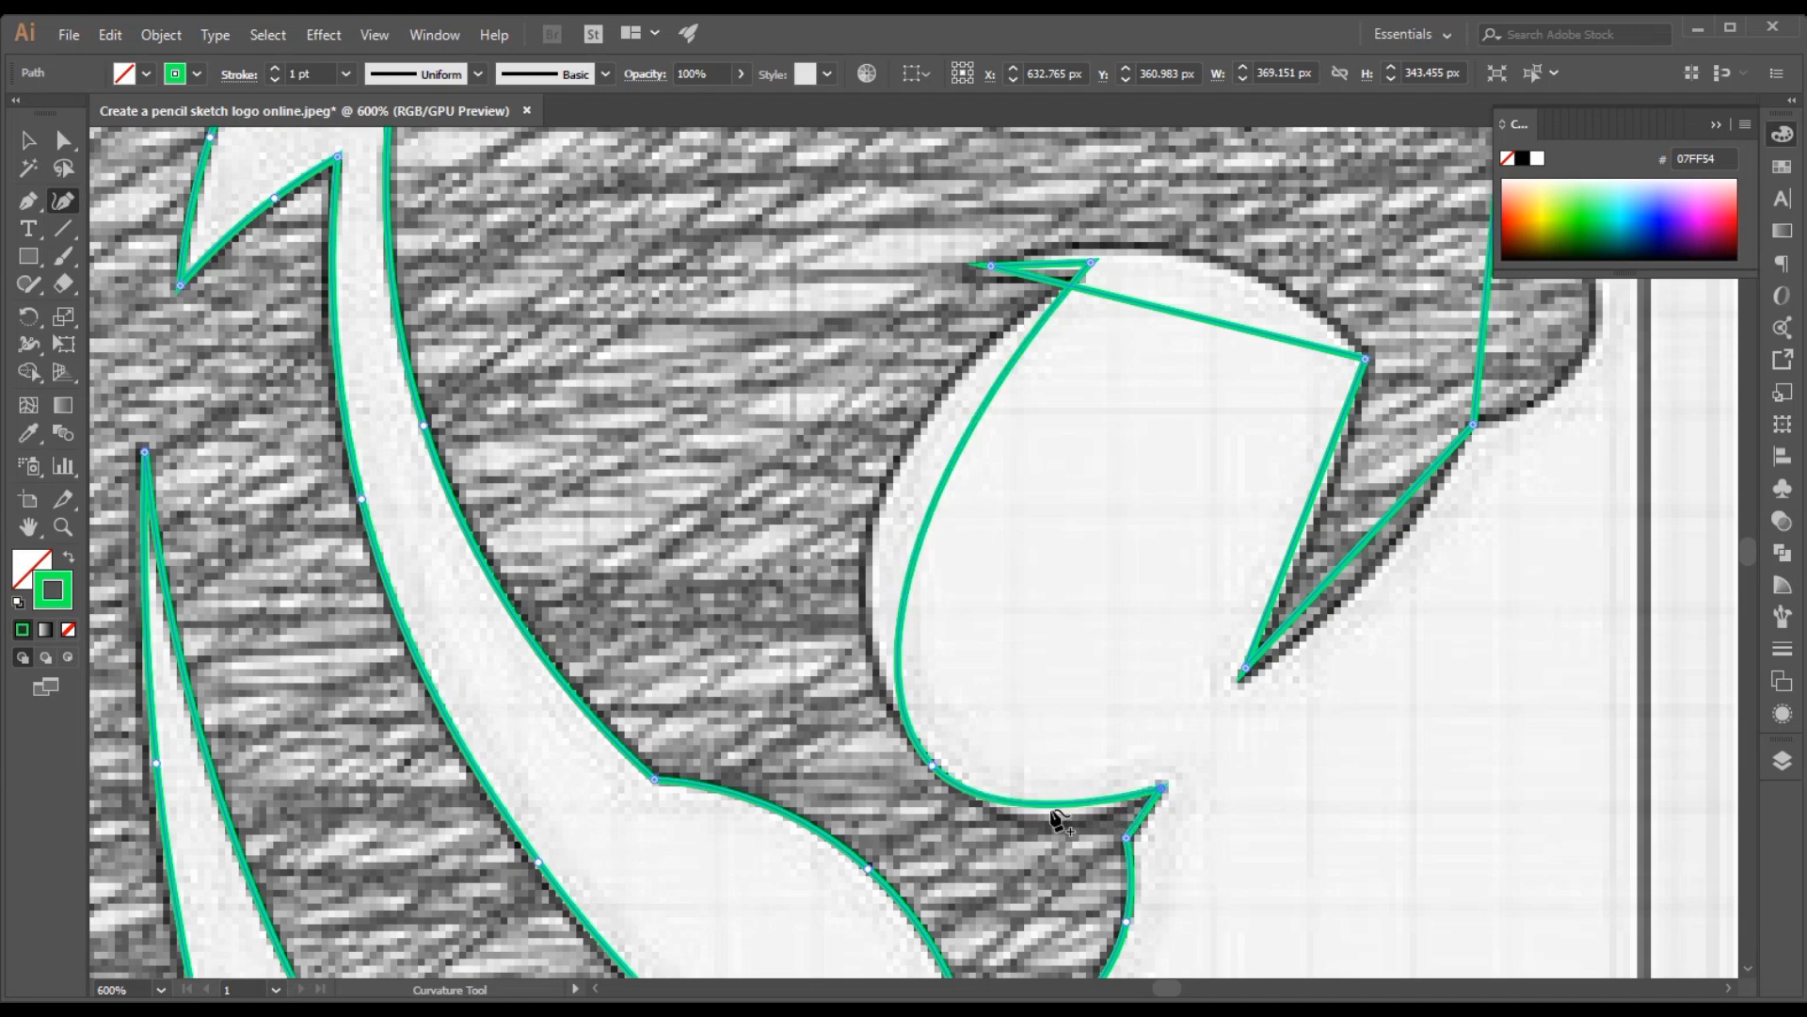
{"action": "left_click_drag", "start_coordinate": [1054, 806], "coordinate": [1061, 815]}
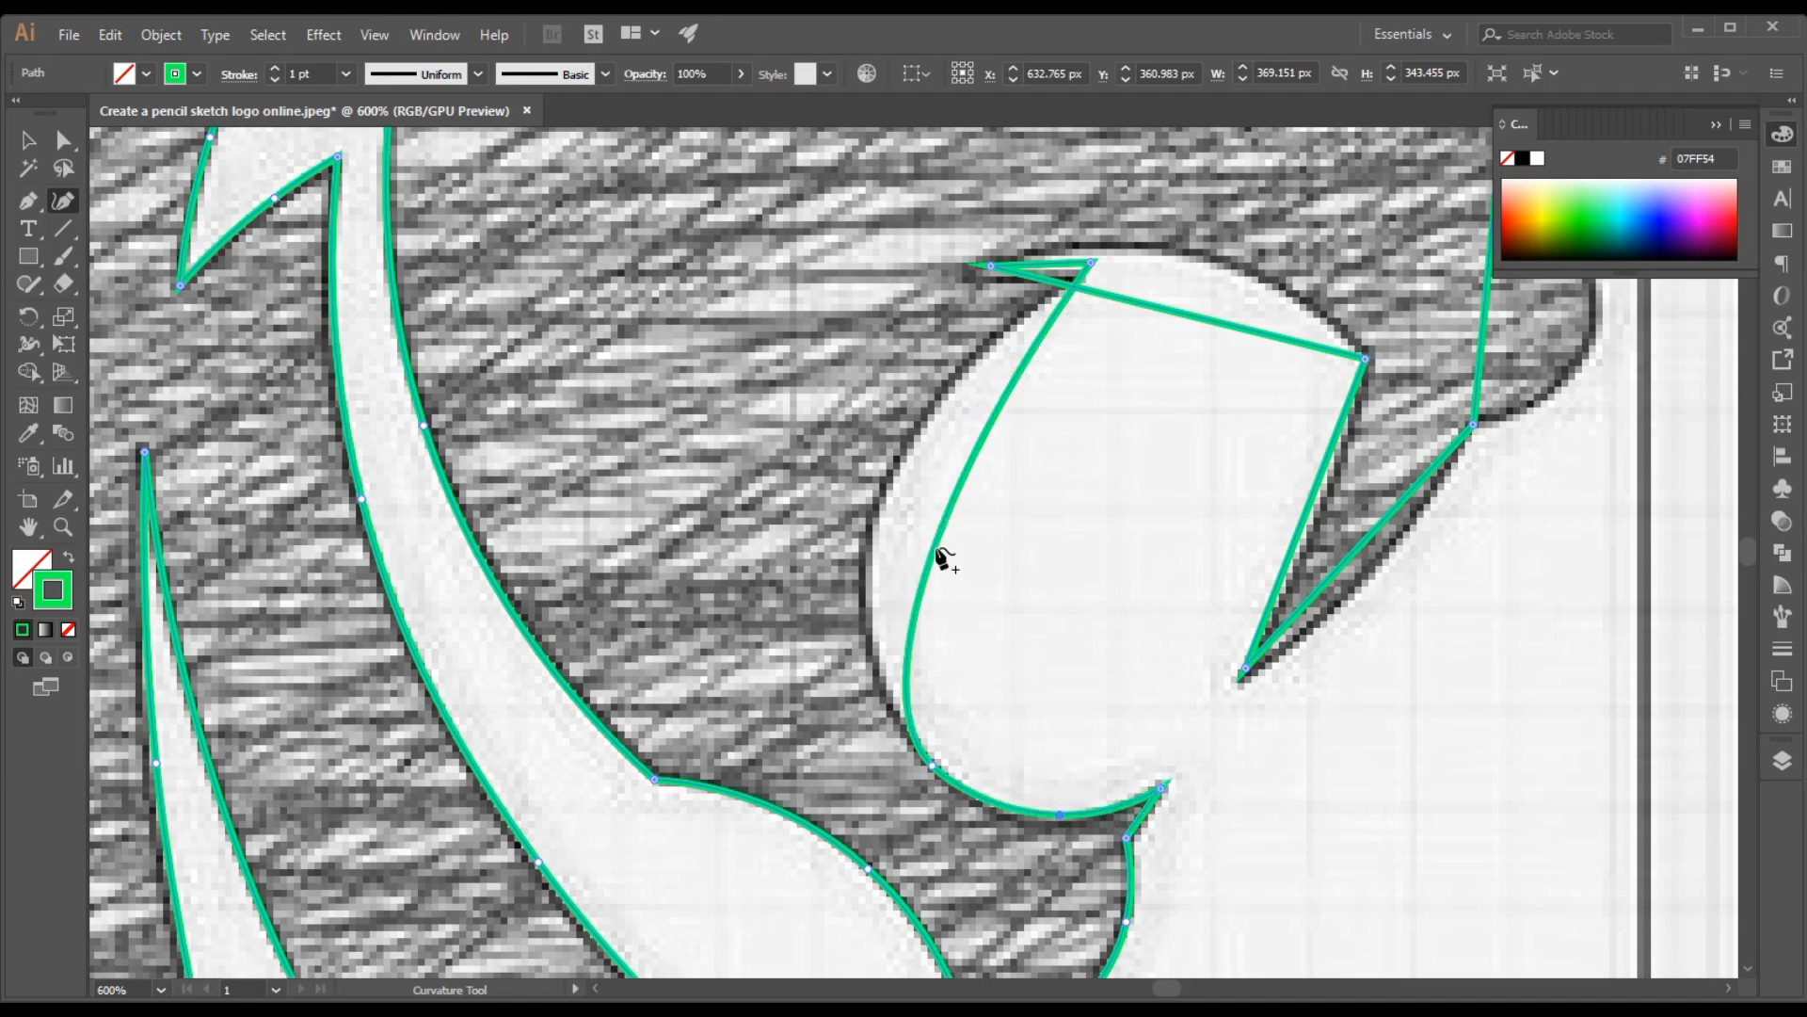
{"action": "left_click_drag", "start_coordinate": [975, 461], "coordinate": [888, 486]}
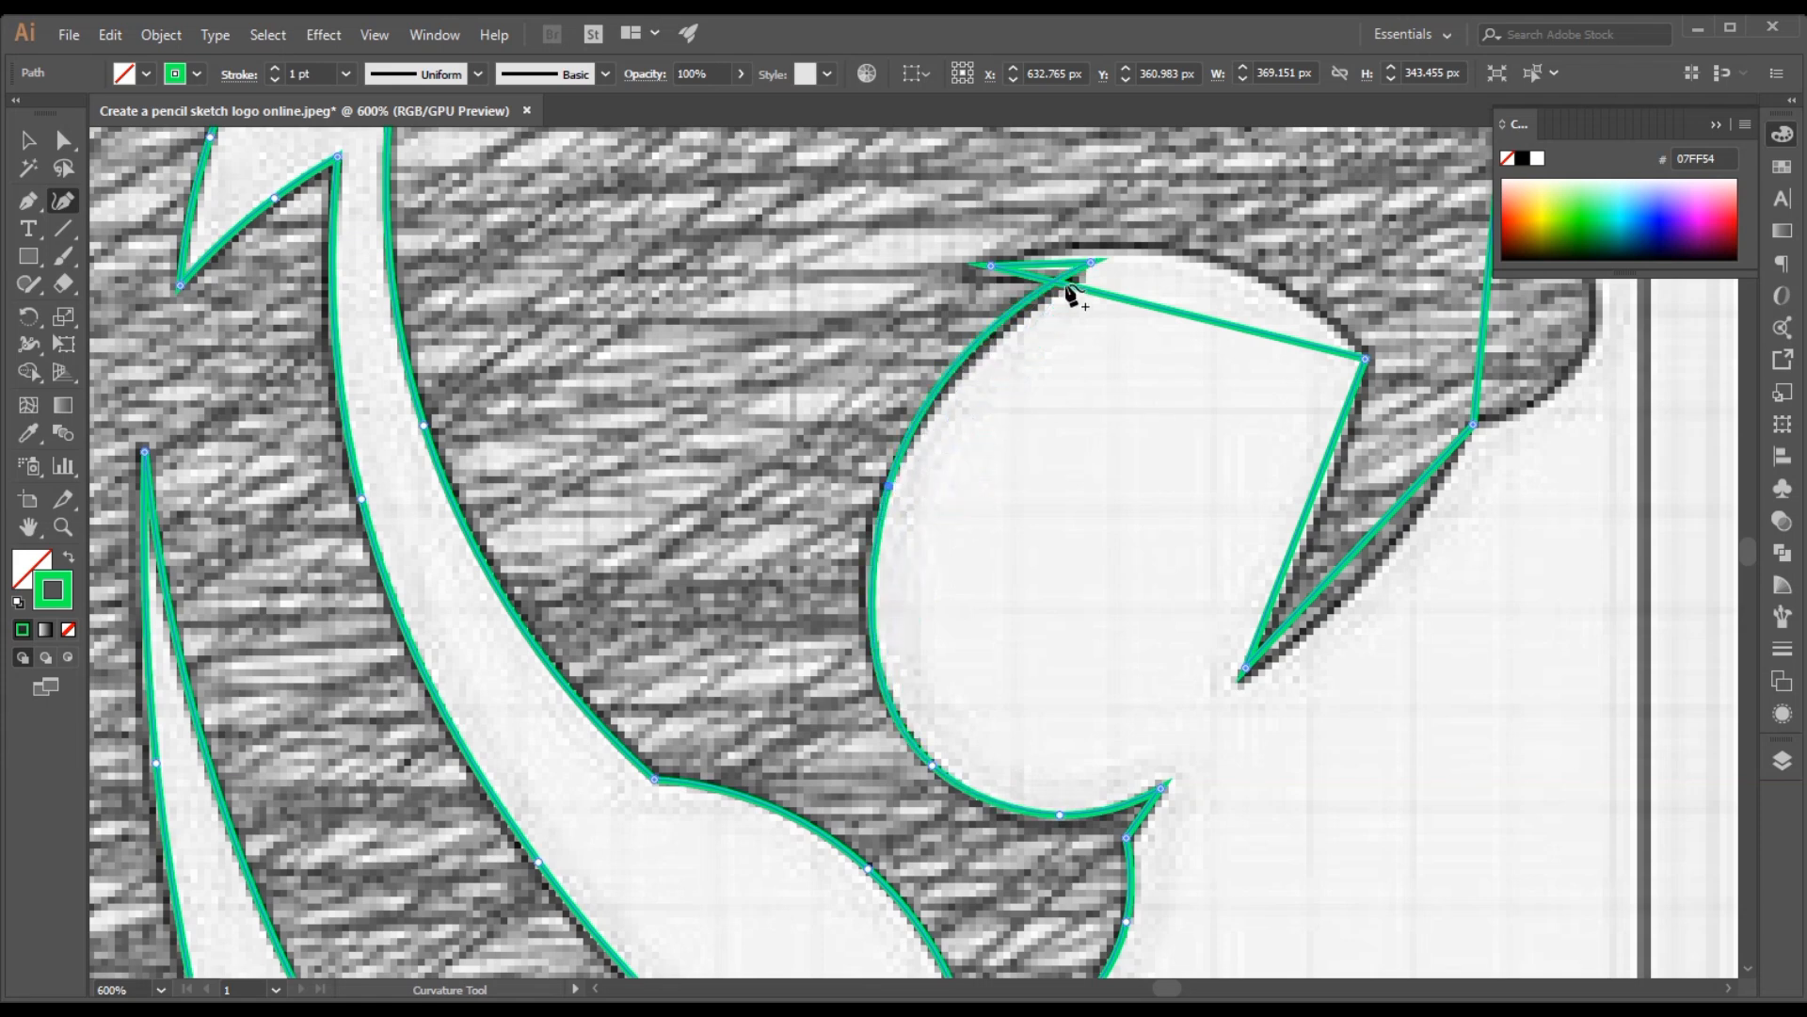
{"action": "left_click_drag", "start_coordinate": [1090, 268], "coordinate": [1083, 274]}
{"action": "left_click_drag", "start_coordinate": [968, 357], "coordinate": [977, 365]}
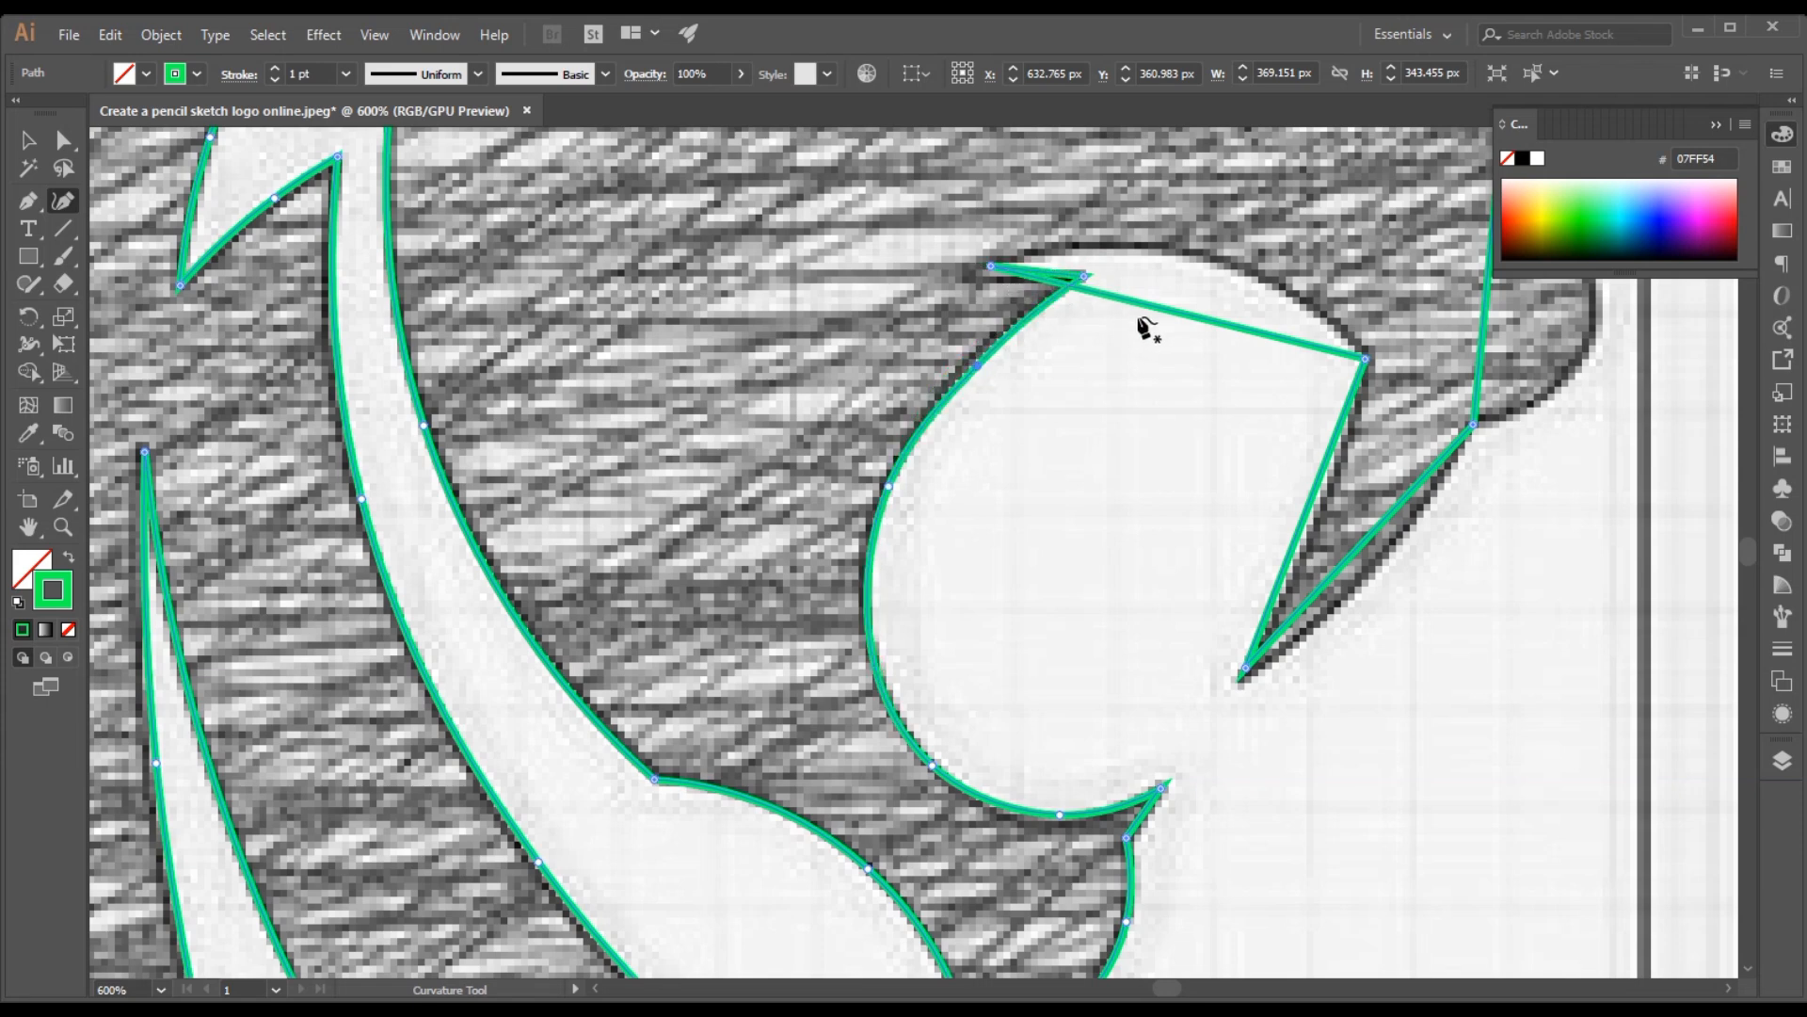
Arch the mouth's upper edge and align the pointed rear tip and its short lower edge with the sketch
{"action": "left_click_drag", "start_coordinate": [1159, 308], "coordinate": [1206, 260]}
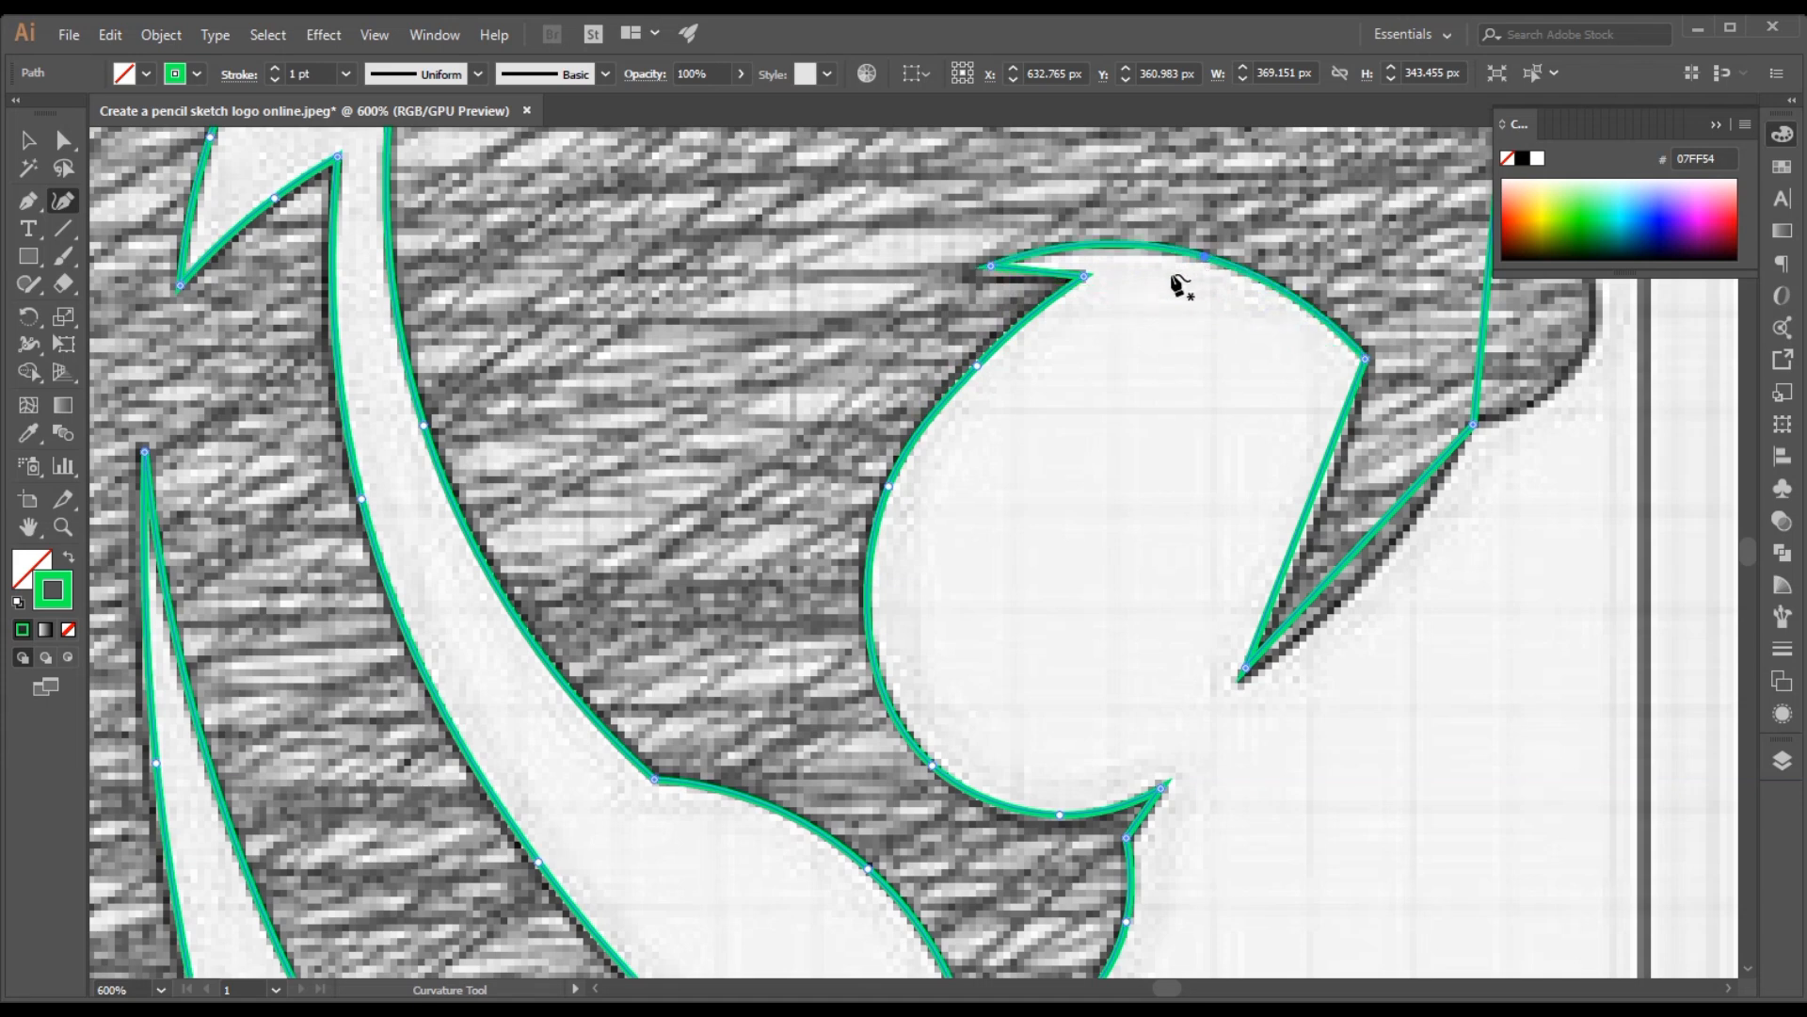
{"action": "left_click", "coordinate": [982, 267]}
{"action": "left_click", "coordinate": [1027, 272]}
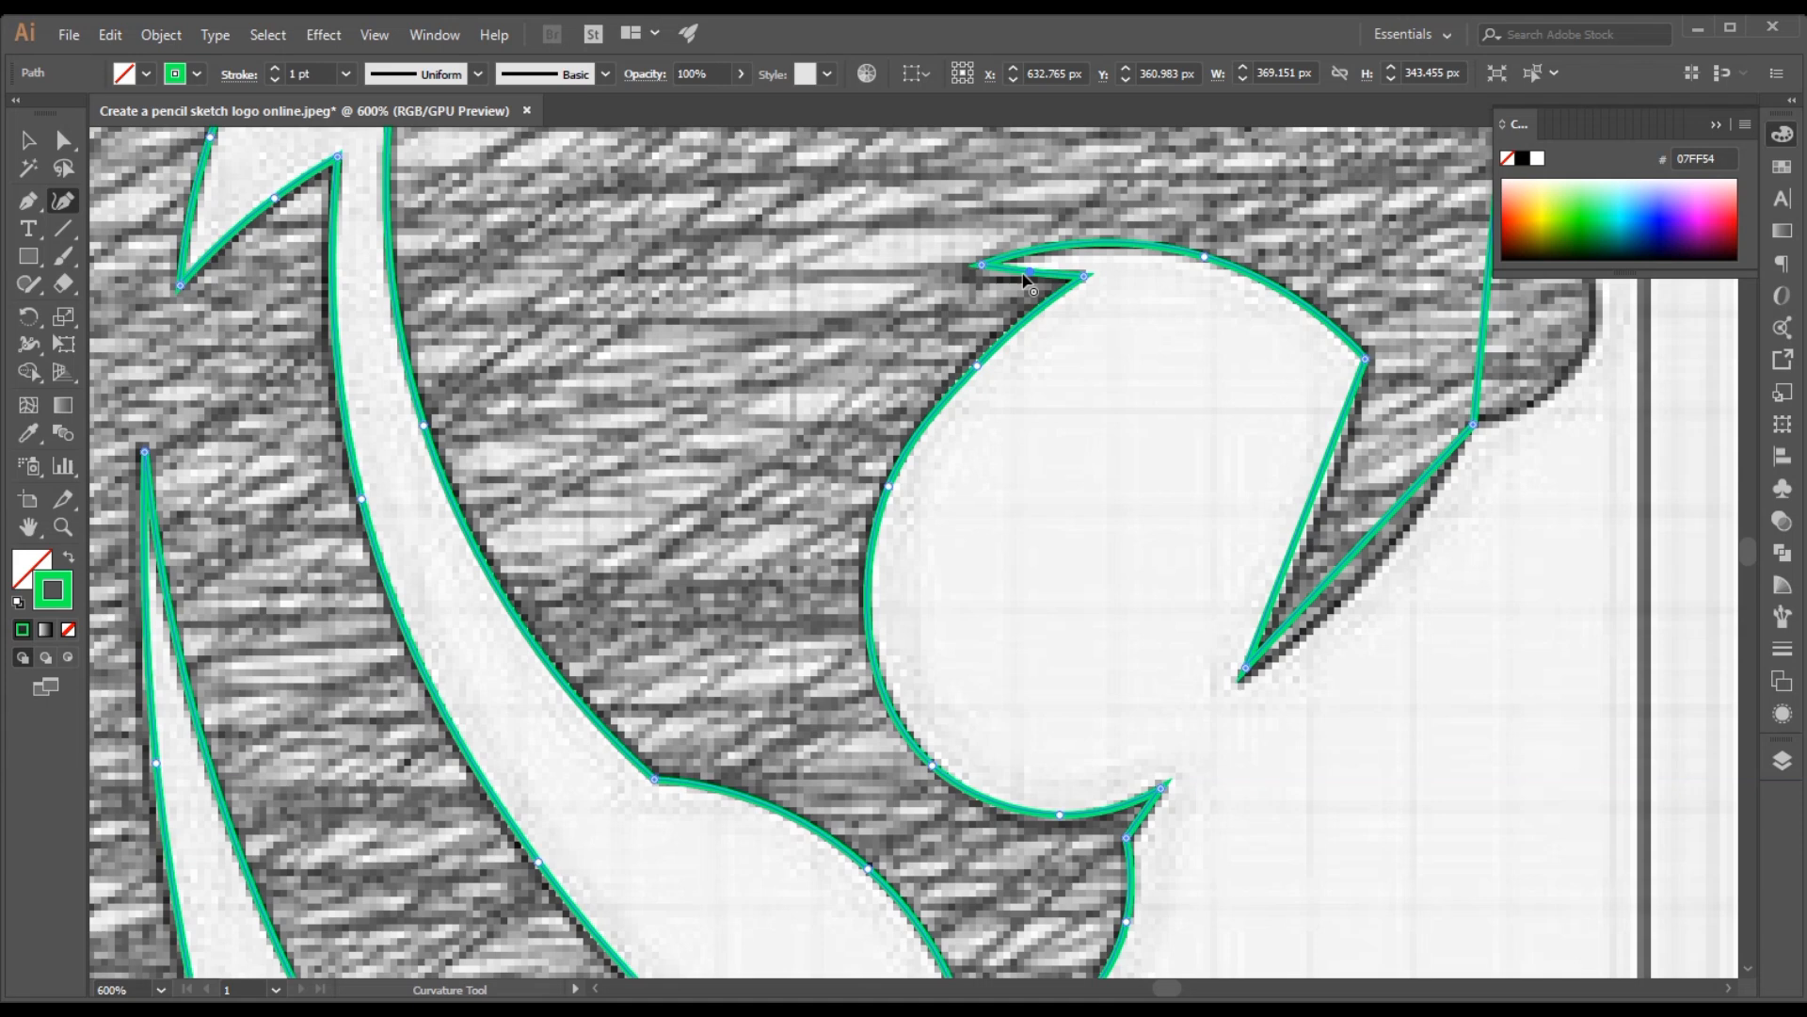
{"action": "left_click", "coordinate": [1087, 274]}
Curve both edges of the upper fang and bulge the muzzle's front edge outward onto the sketch
{"action": "left_click_drag", "start_coordinate": [1374, 542], "coordinate": [1381, 559]}
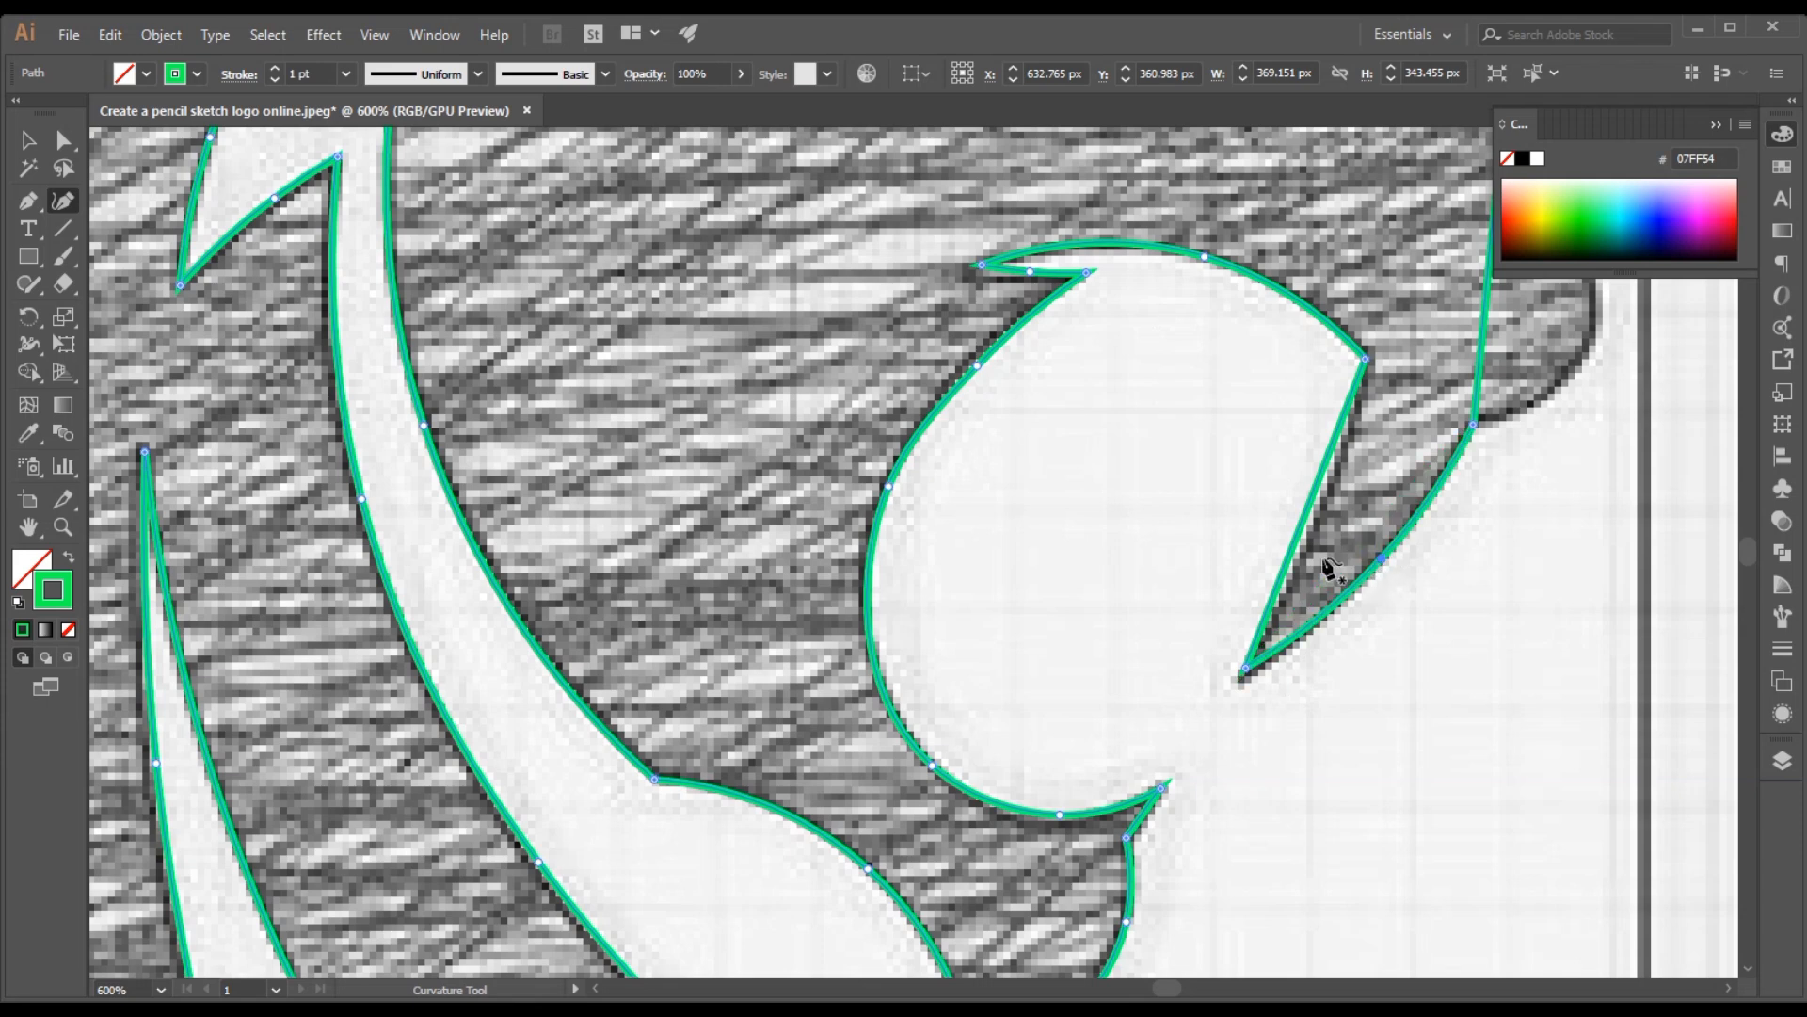
{"action": "left_click_drag", "start_coordinate": [1320, 483], "coordinate": [1327, 492]}
{"action": "scroll", "coordinate": [1389, 482], "scroll_direction": "up", "scroll_amount": 4}
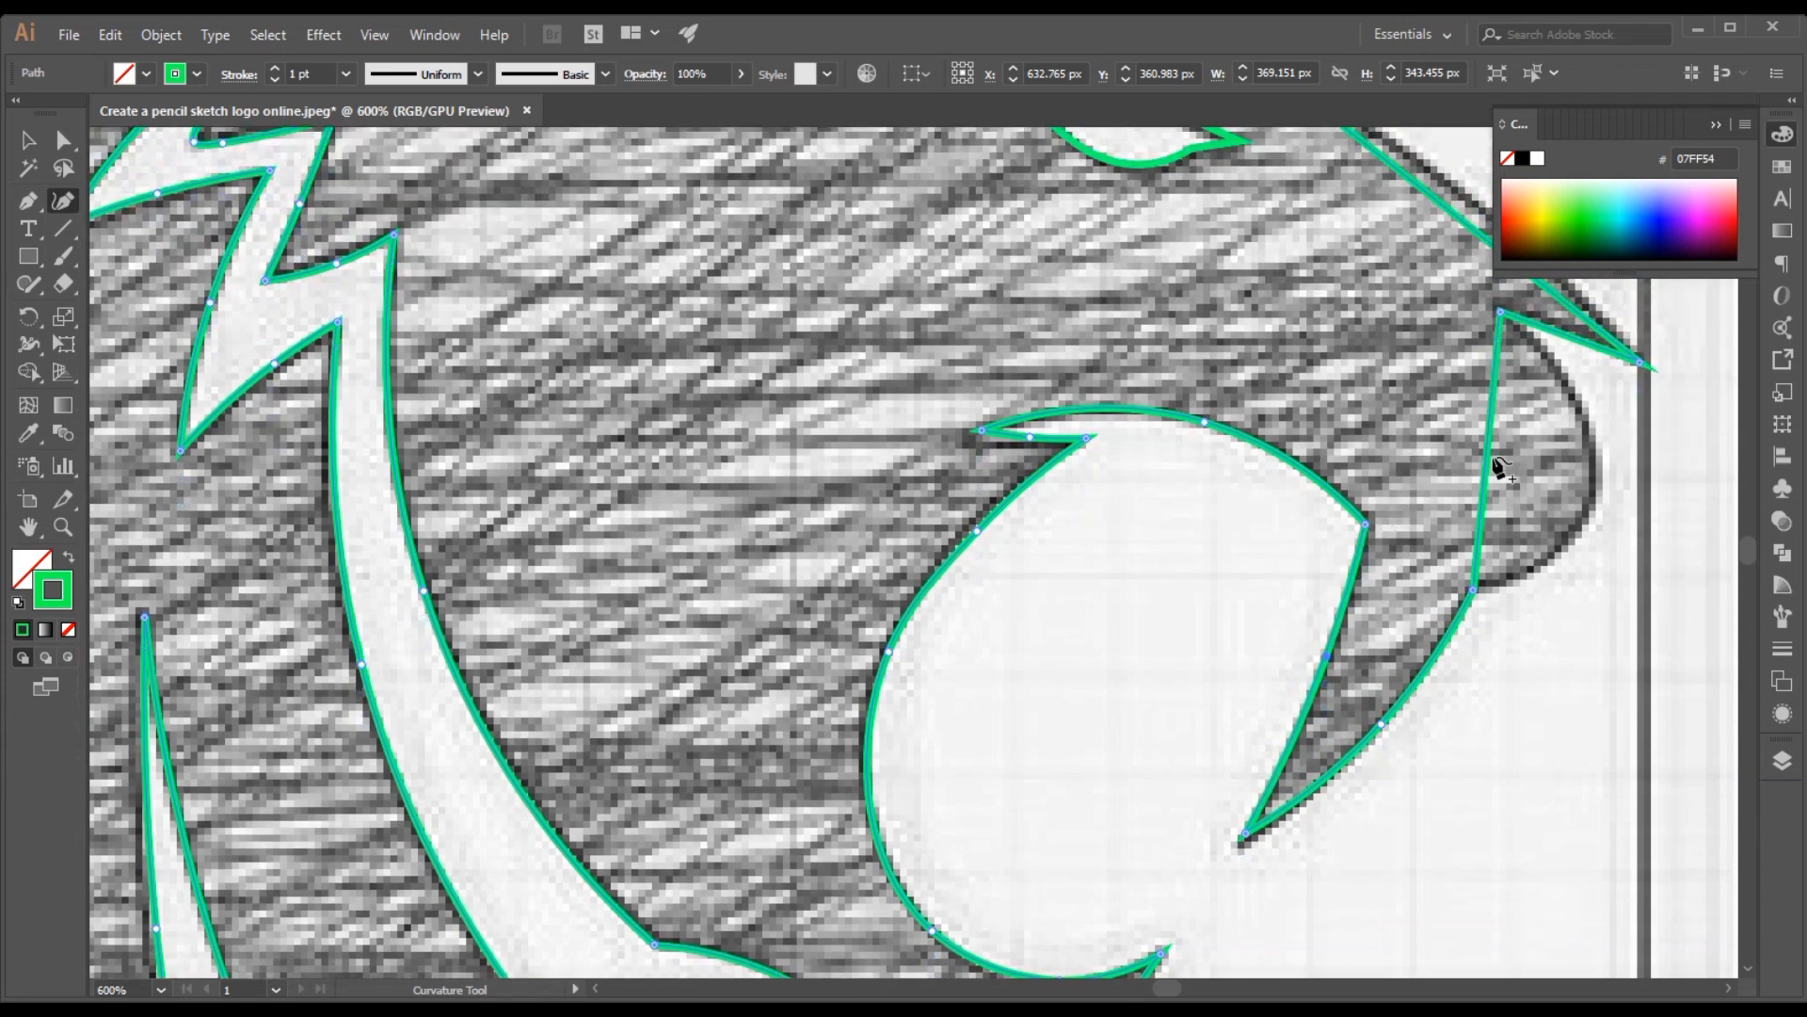
{"action": "left_click_drag", "start_coordinate": [1488, 470], "coordinate": [1591, 510]}
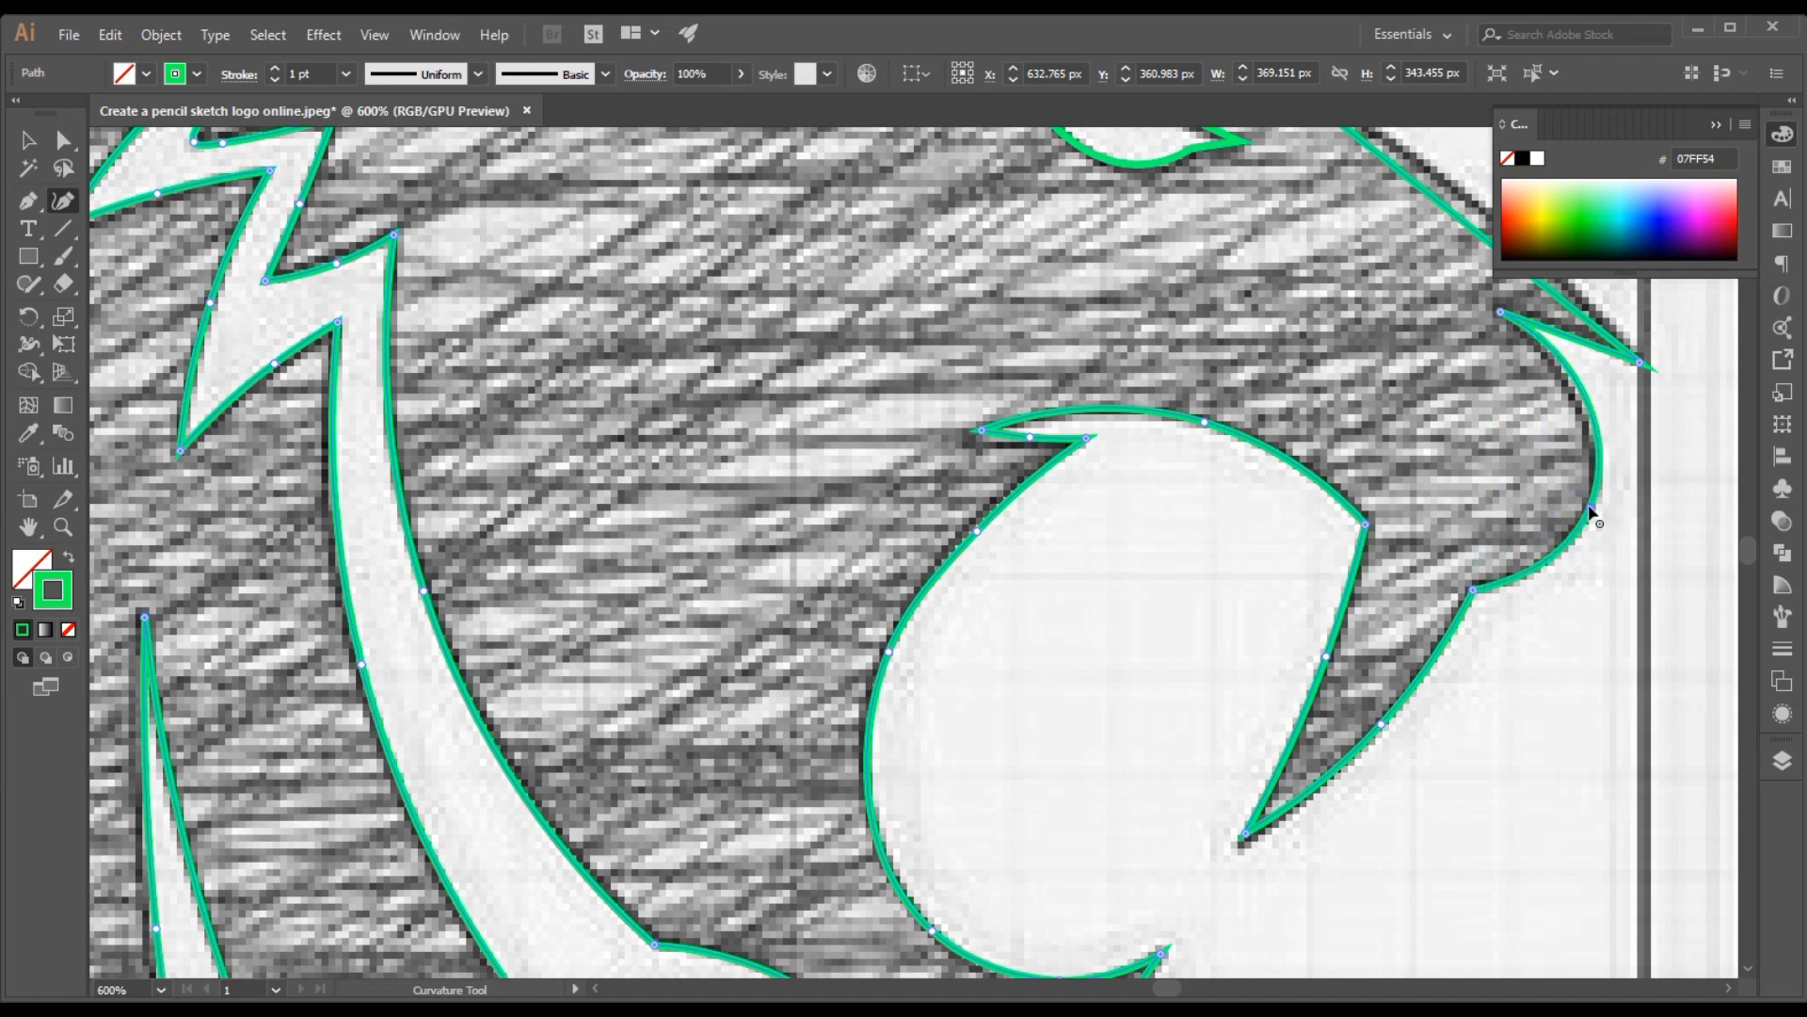
Add a curve point on the nose's lower edge and align the nostril notch's inner corner with the sketch
{"action": "scroll", "coordinate": [1393, 472], "scroll_direction": "up", "scroll_amount": 3}
{"action": "scroll", "coordinate": [1392, 471], "scroll_direction": "up", "scroll_amount": 1}
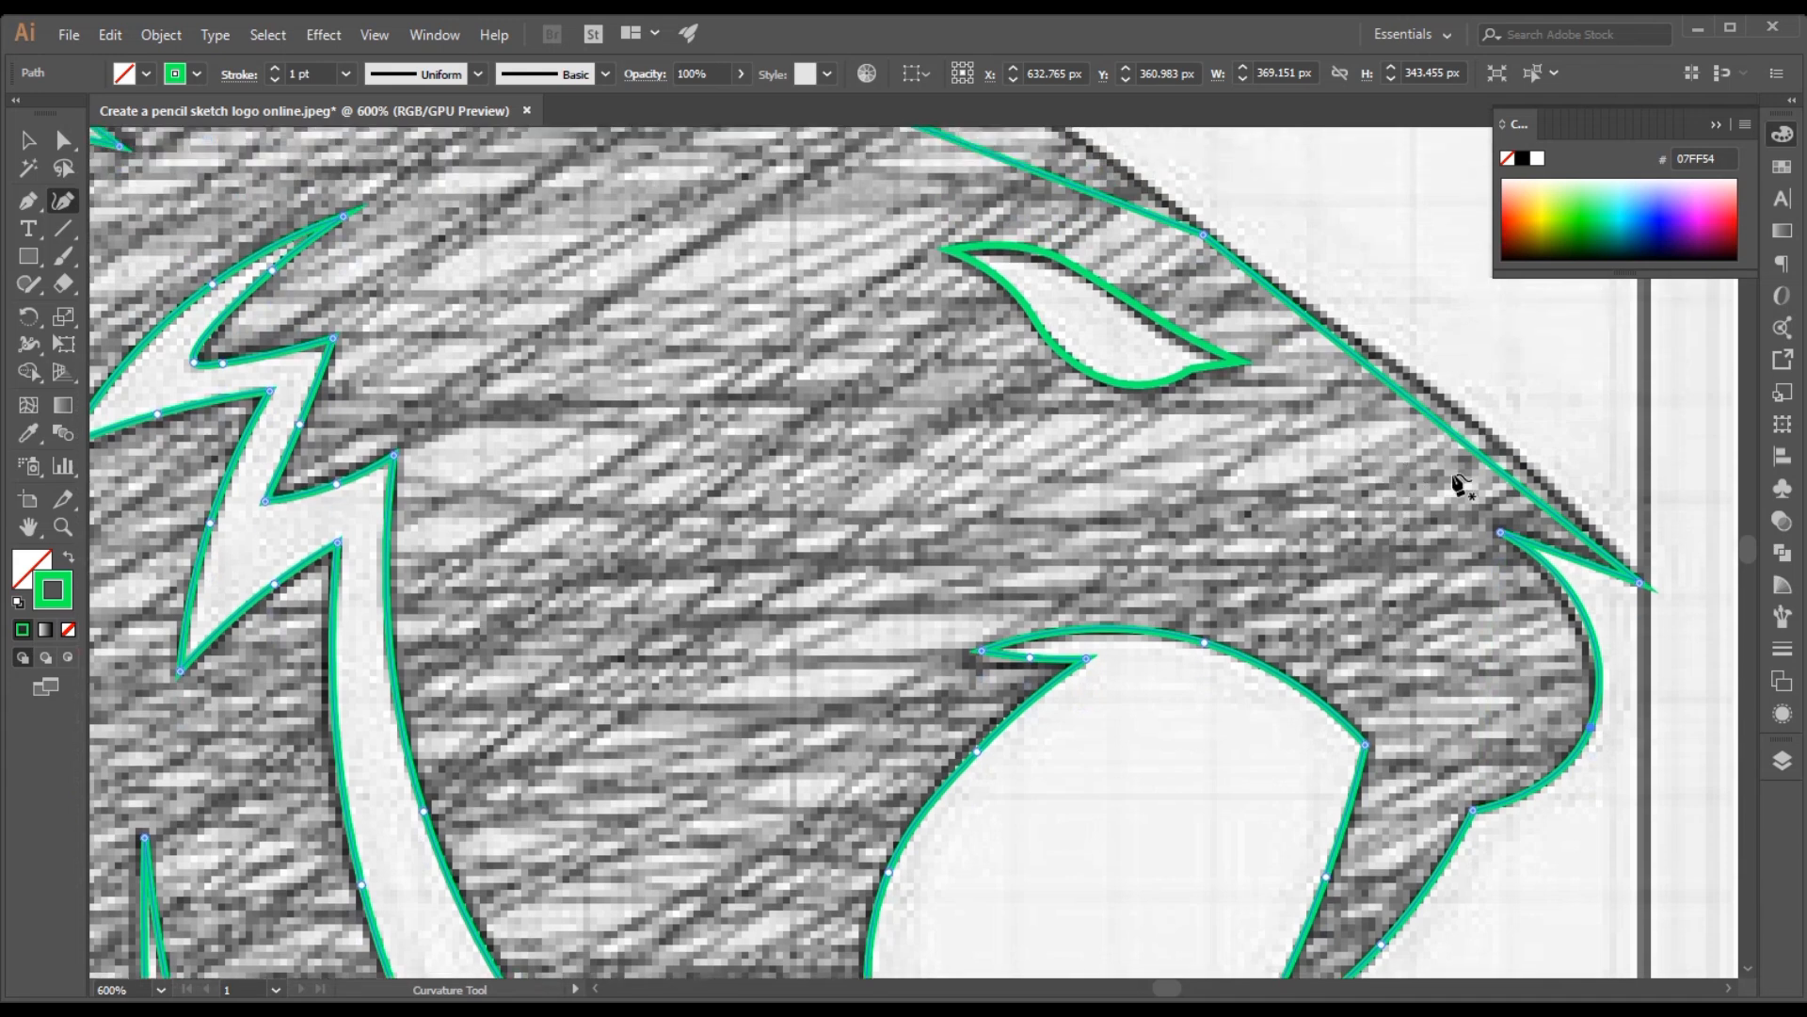
{"action": "left_click", "coordinate": [1547, 546]}
{"action": "left_click_drag", "start_coordinate": [1499, 529], "coordinate": [1499, 525]}
Bend the nose bridge and forehead segments outward onto the sketched head outline
{"action": "left_click_drag", "start_coordinate": [1424, 411], "coordinate": [1429, 393]}
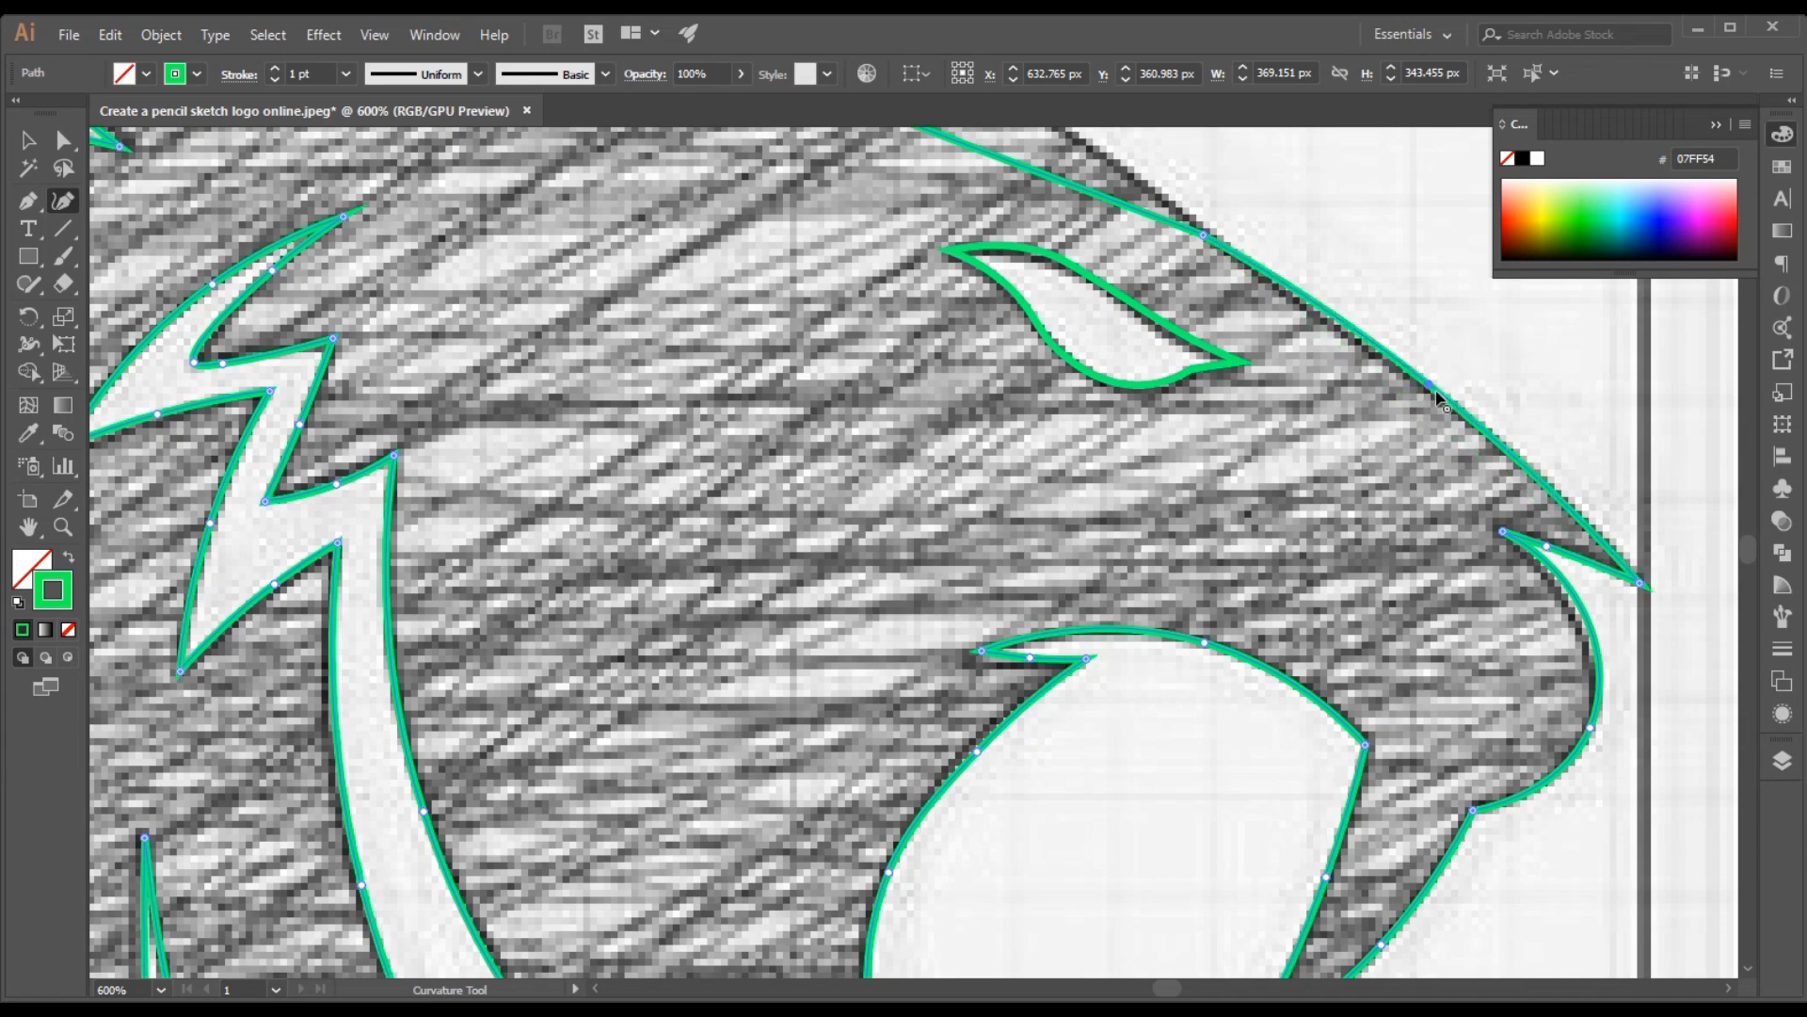
{"action": "scroll", "coordinate": [1252, 492], "scroll_direction": "up", "scroll_amount": 3}
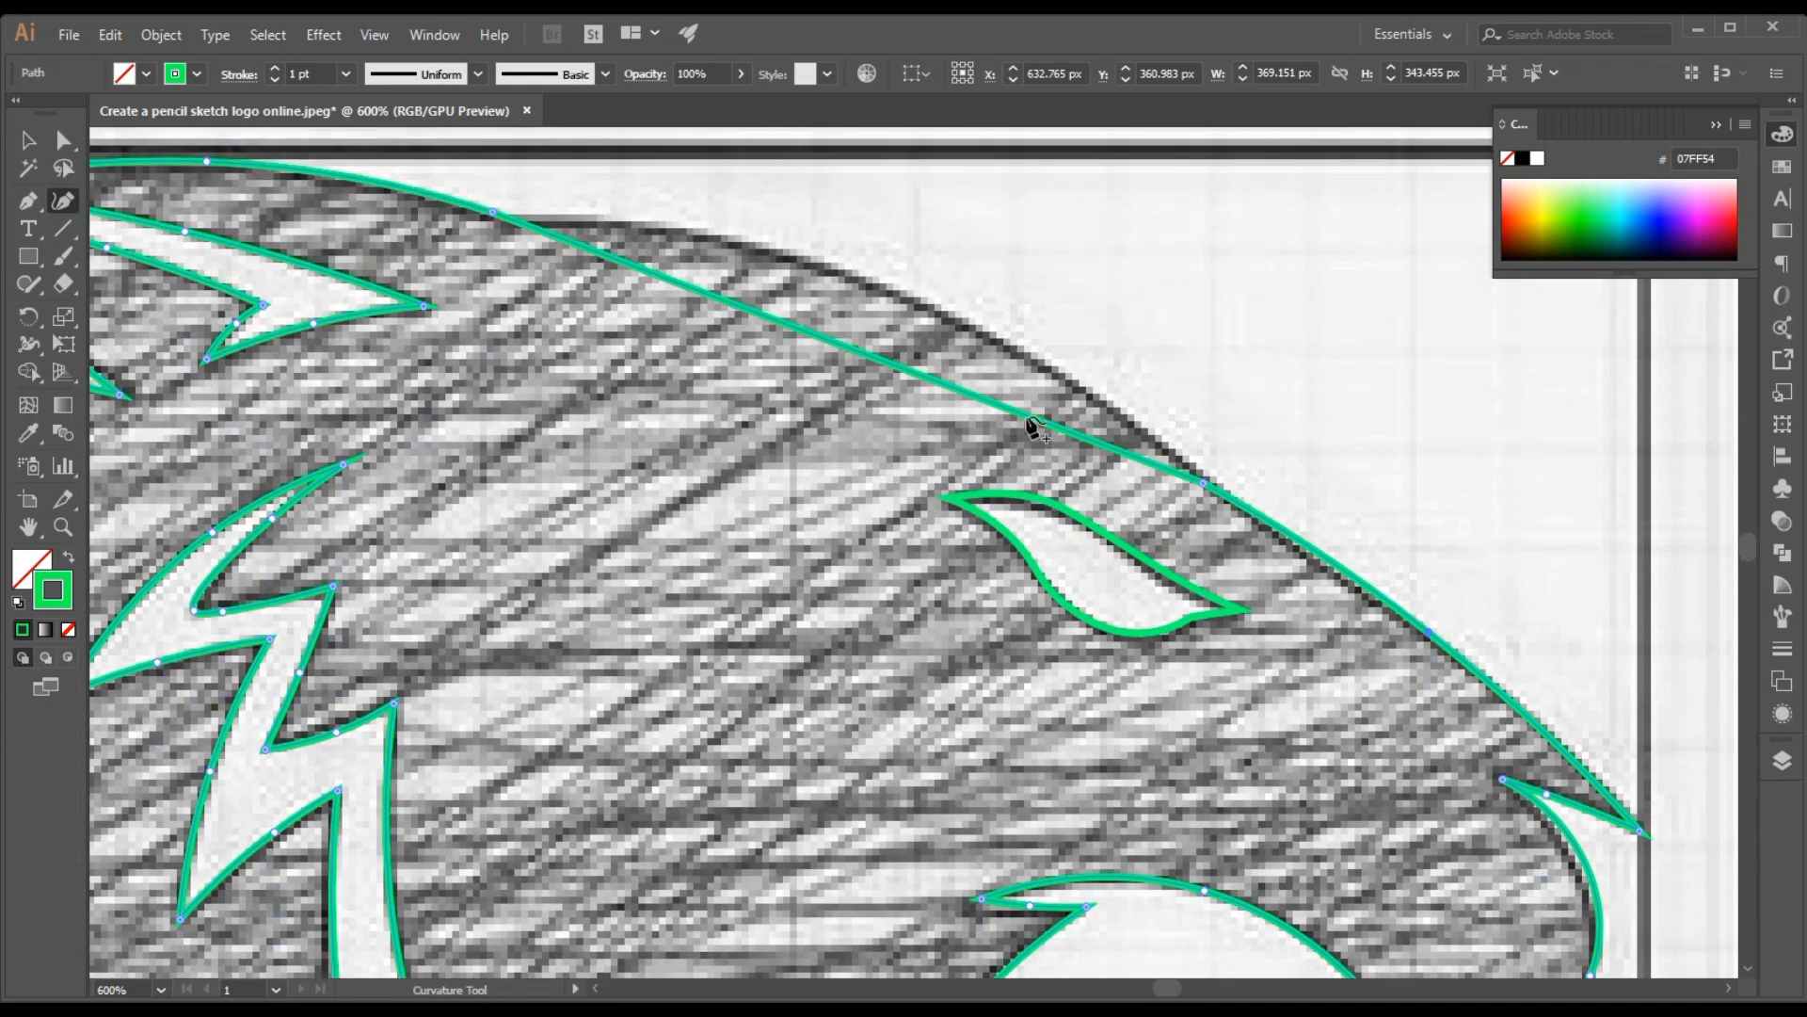
{"action": "left_click_drag", "start_coordinate": [867, 356], "coordinate": [867, 280]}
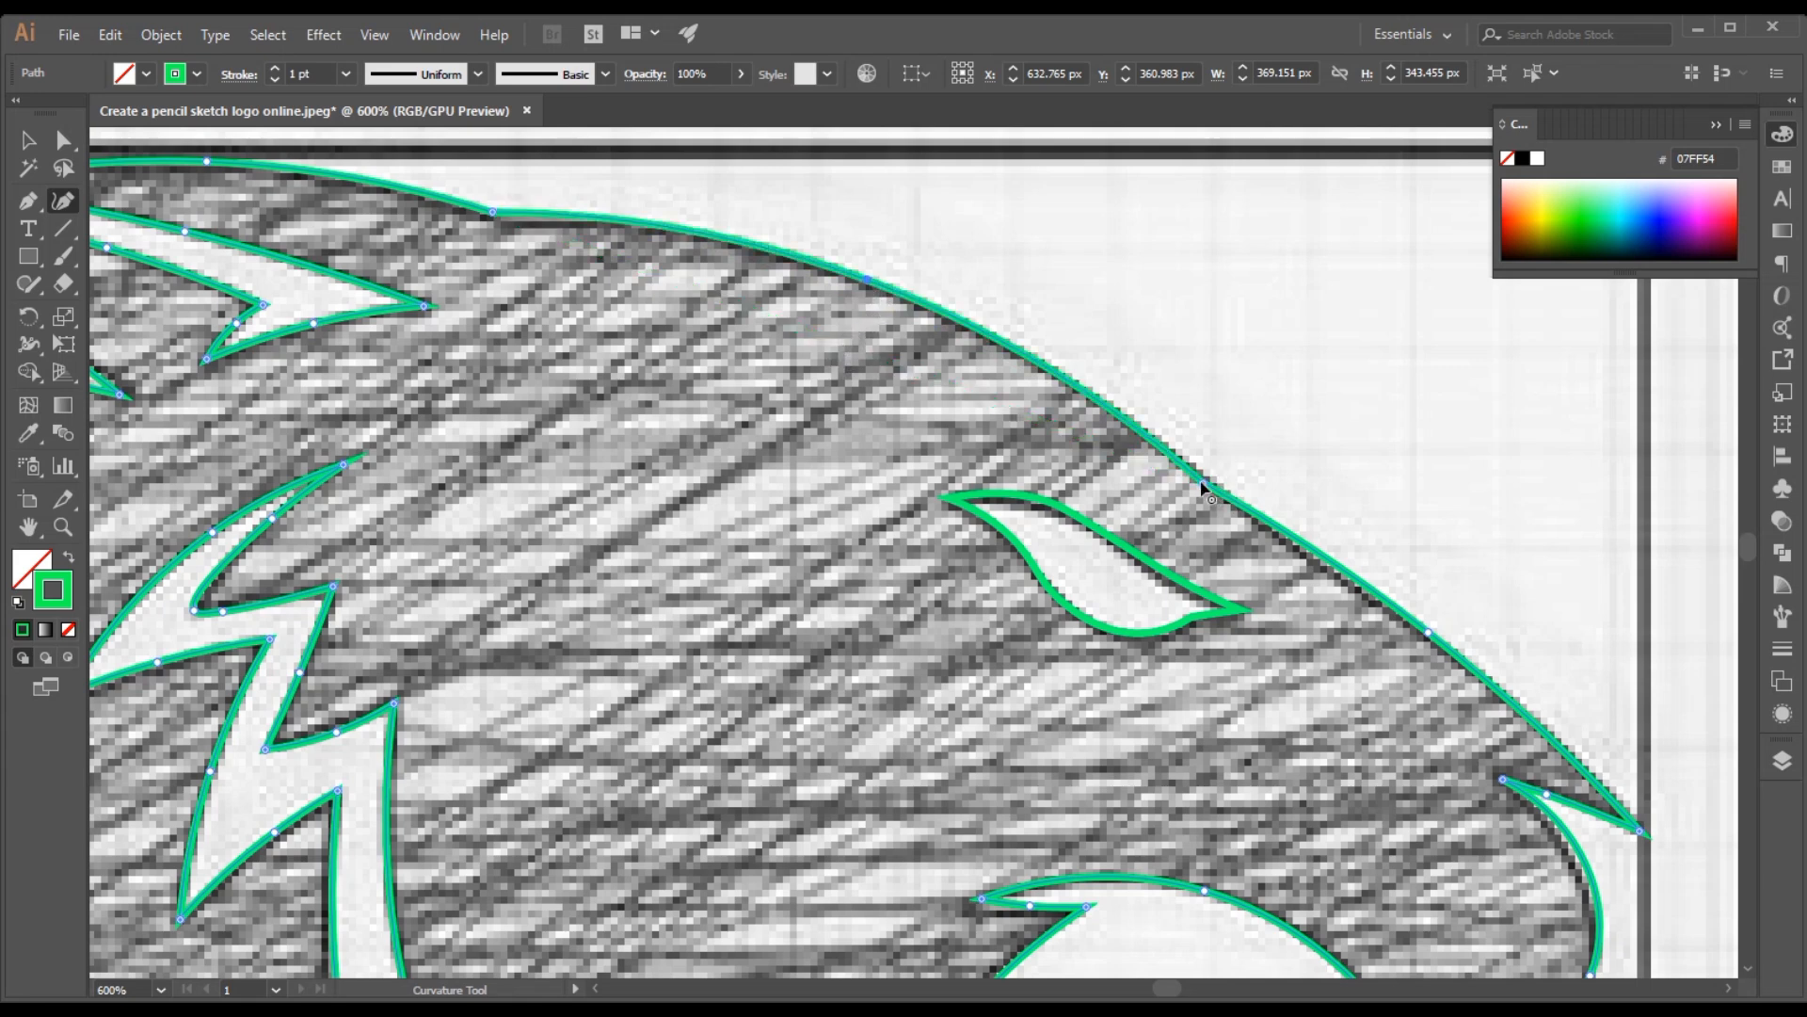
Nudge the anchor point on the forehead outline onto the sketch's edge and deselect the head path
{"action": "left_click_drag", "start_coordinate": [1206, 481], "coordinate": [1201, 479]}
{"action": "scroll", "coordinate": [607, 478], "scroll_direction": "up", "scroll_amount": 2}
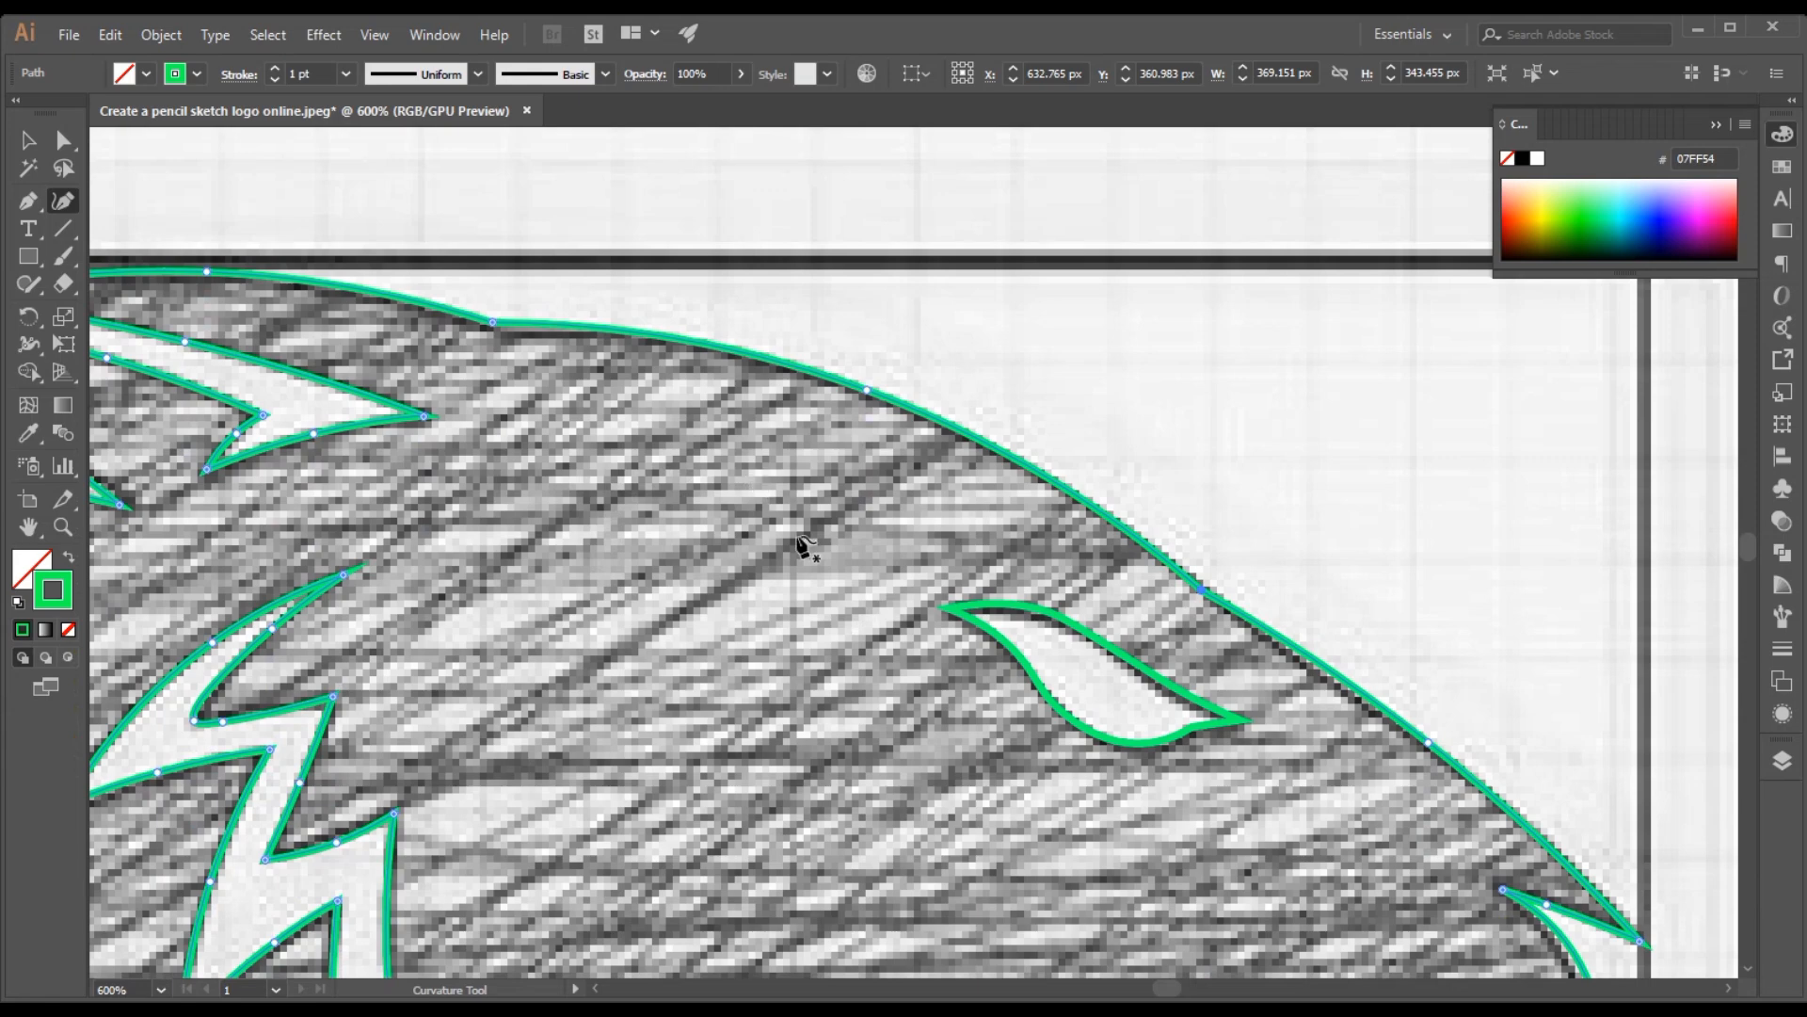
{"action": "key", "text": "ctrl+minus"}
{"action": "key", "text": "ctrl+minus"}
{"action": "key", "text": "ctrl+minus"}
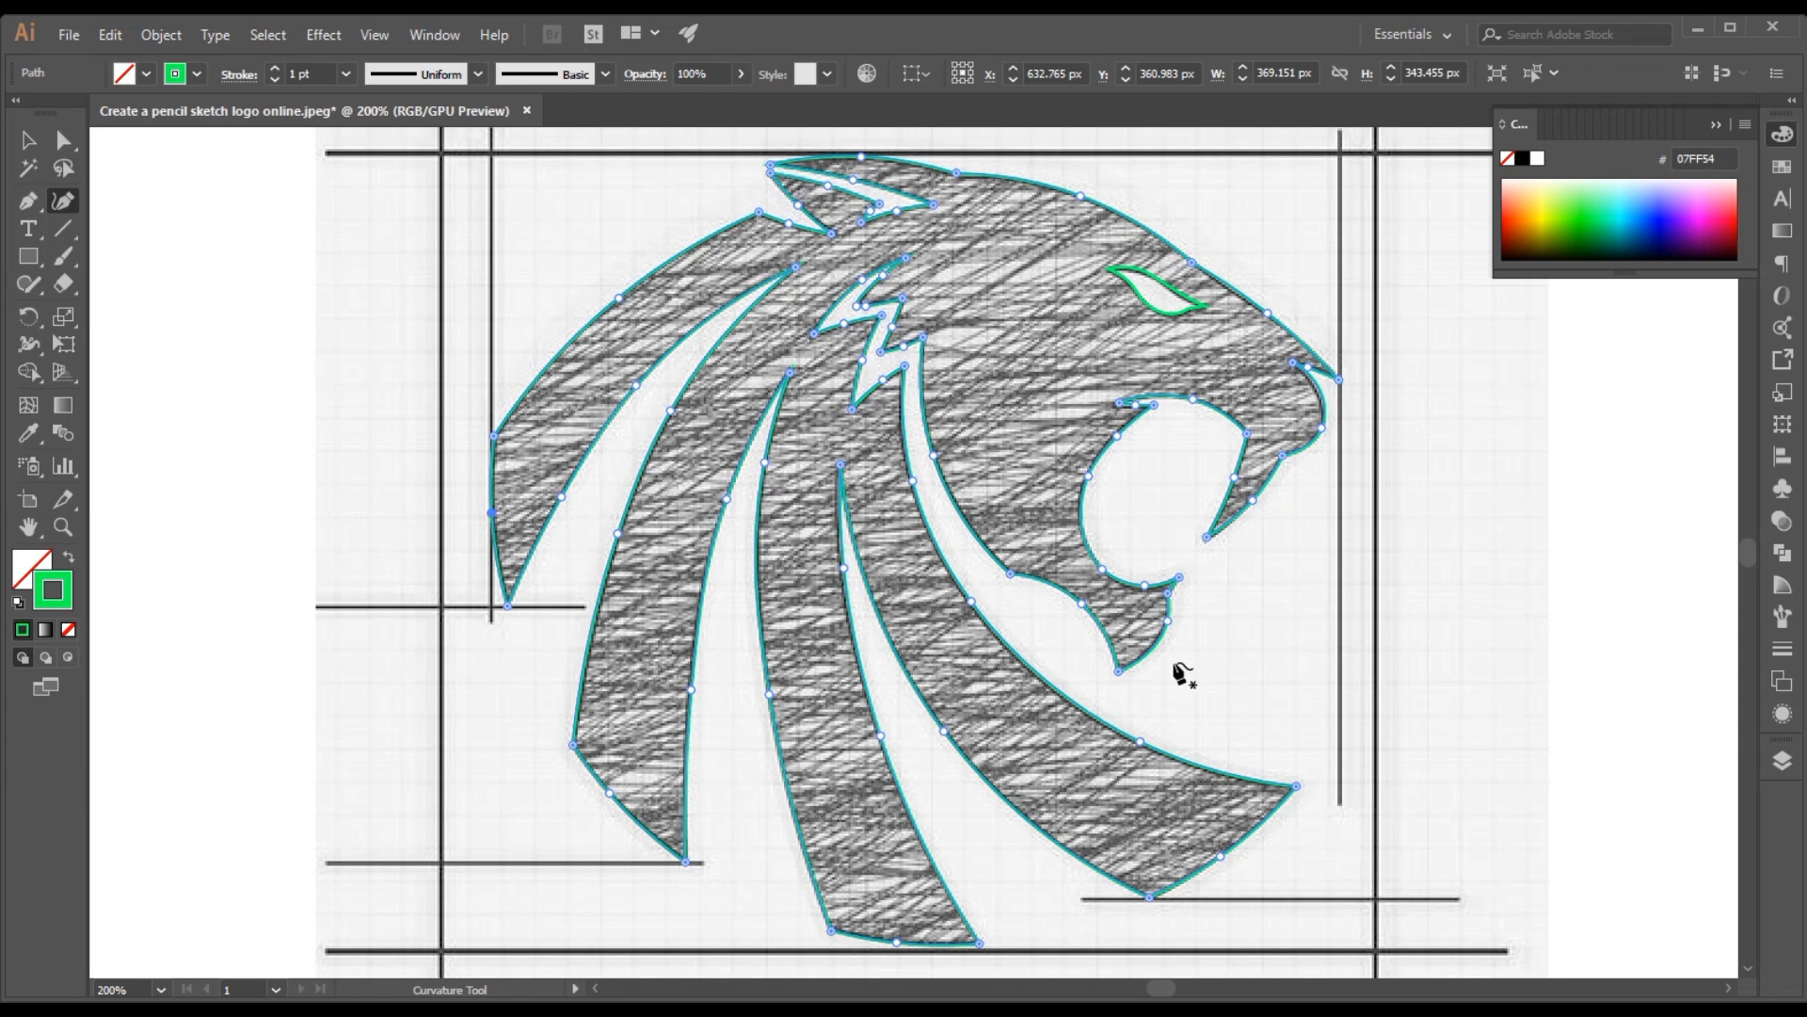
{"action": "left_click", "coordinate": [1283, 687]}
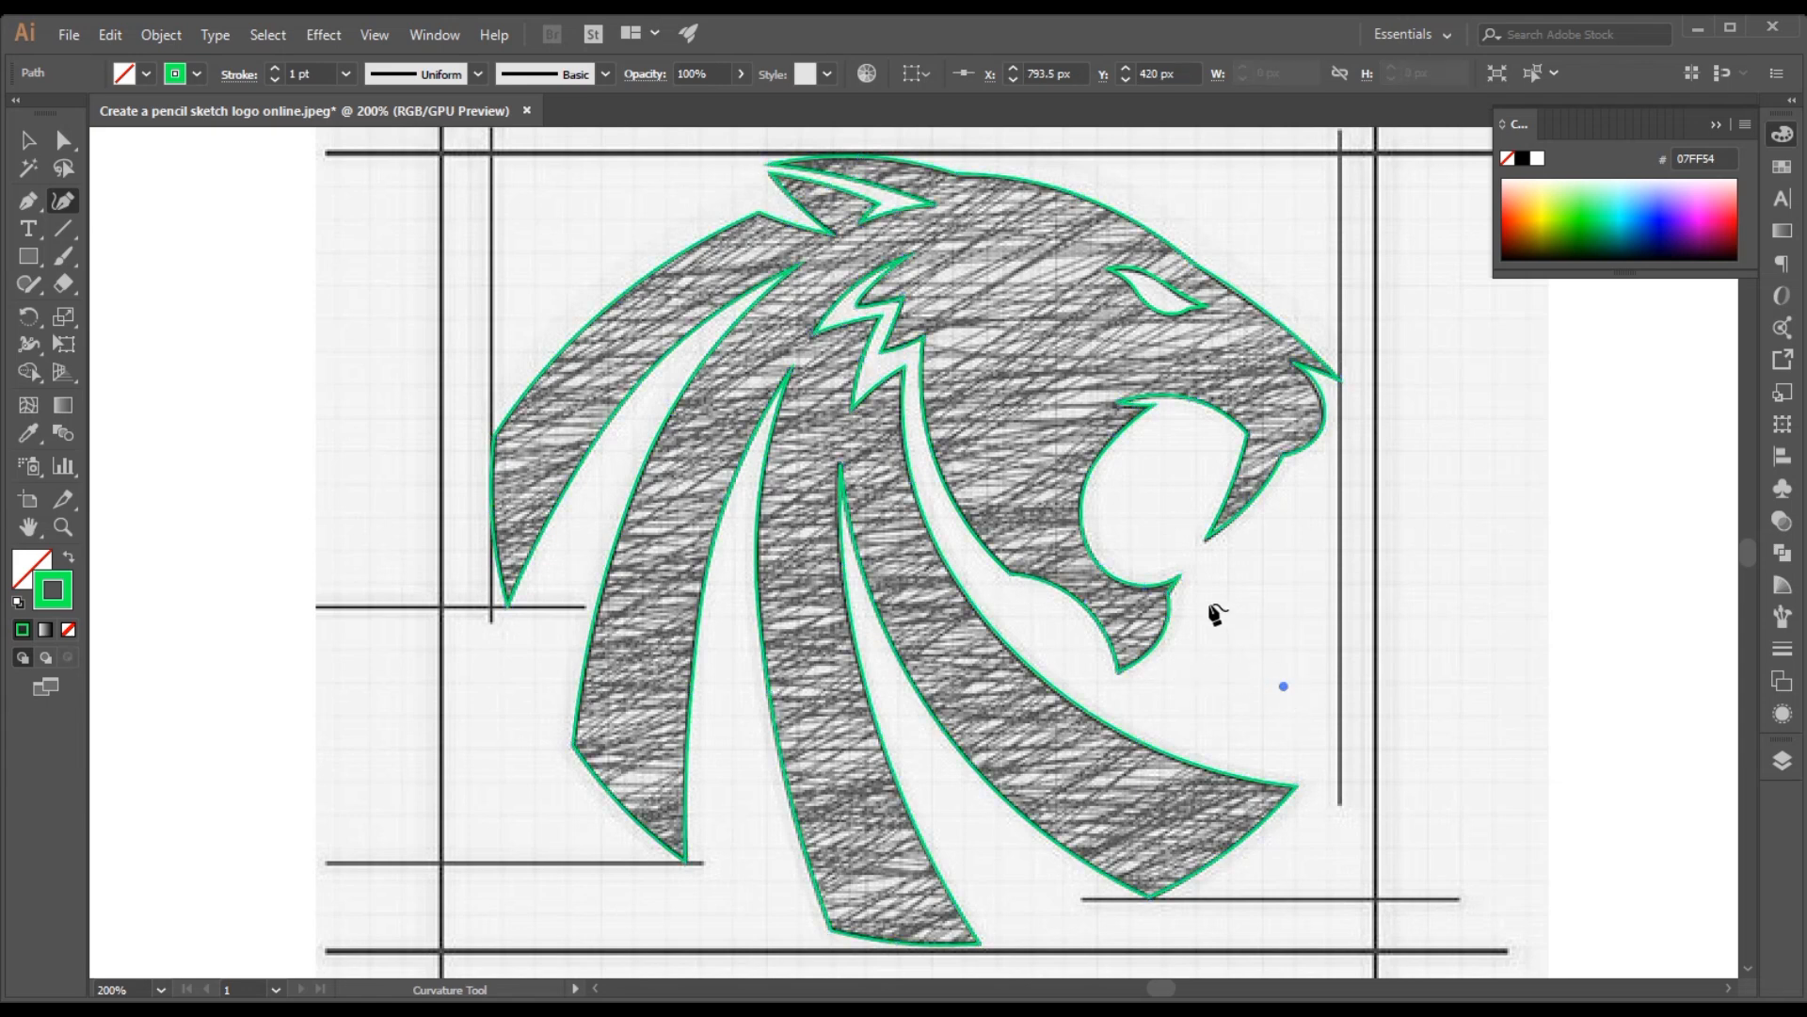
{"action": "key", "text": "Escape"}
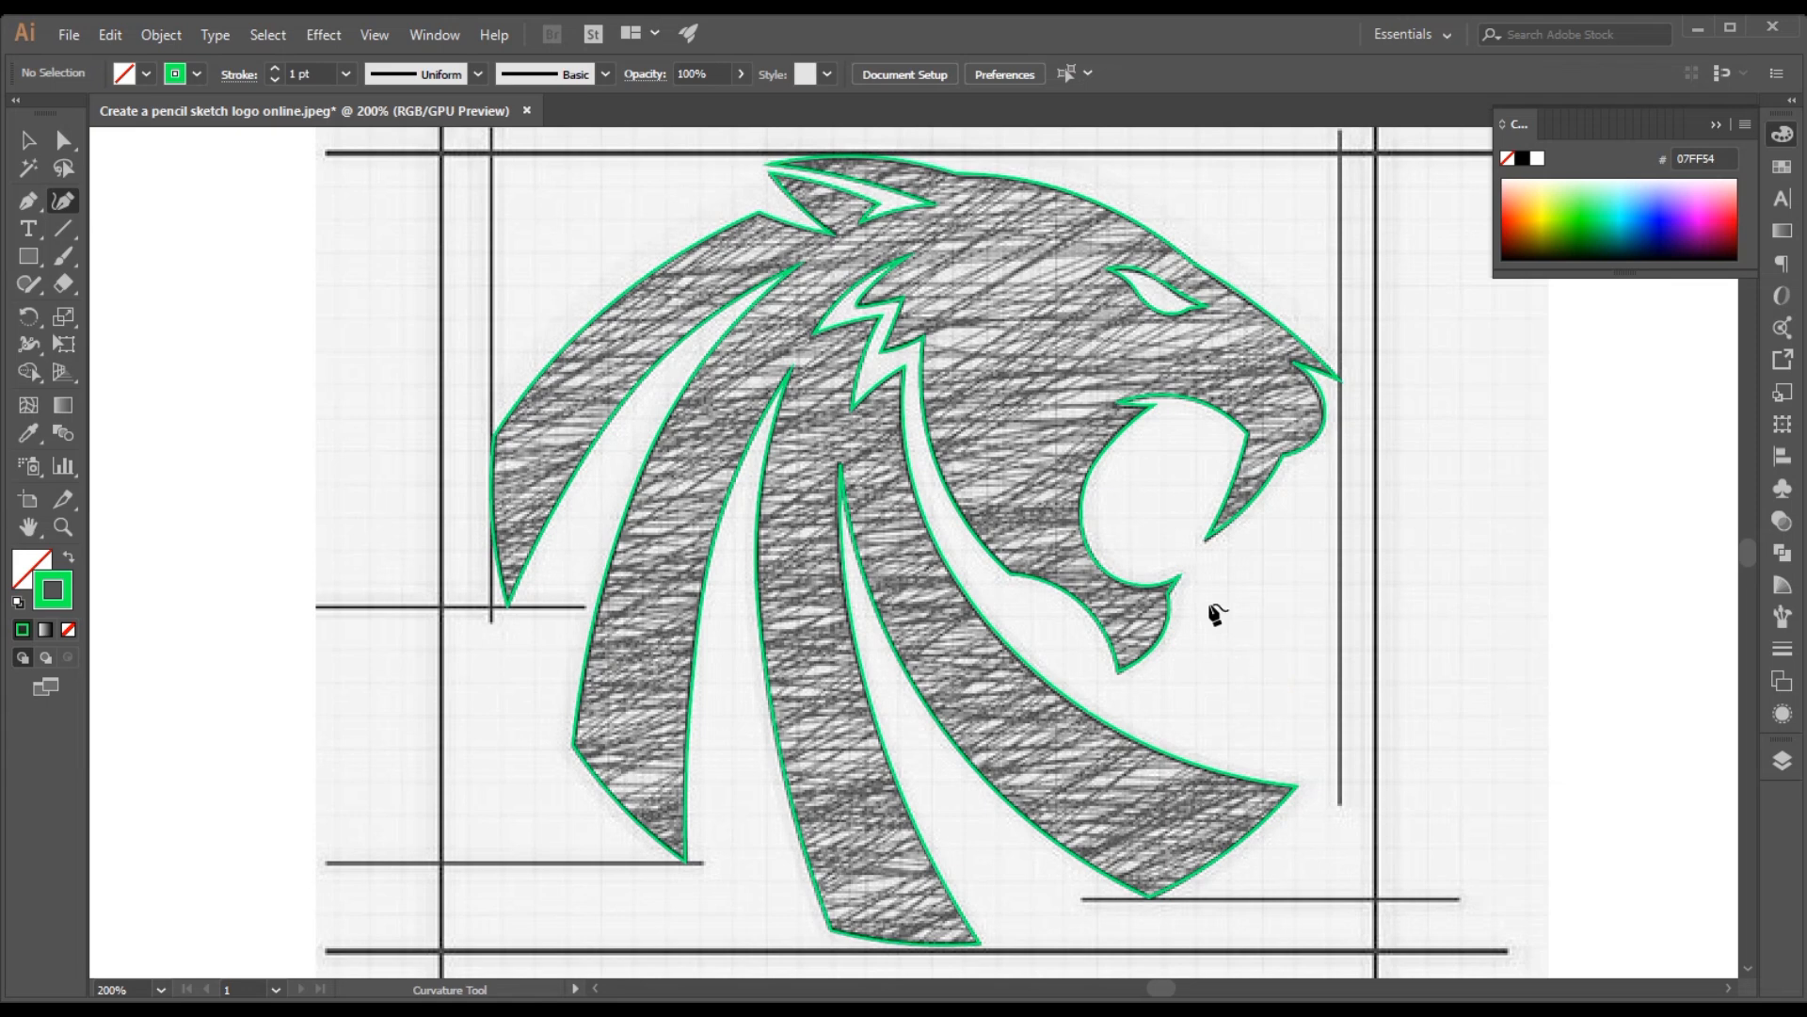
Expand Layer 1 to view the traced head and eye paths, and select the eye path from the list
{"action": "left_click", "coordinate": [1082, 607]}
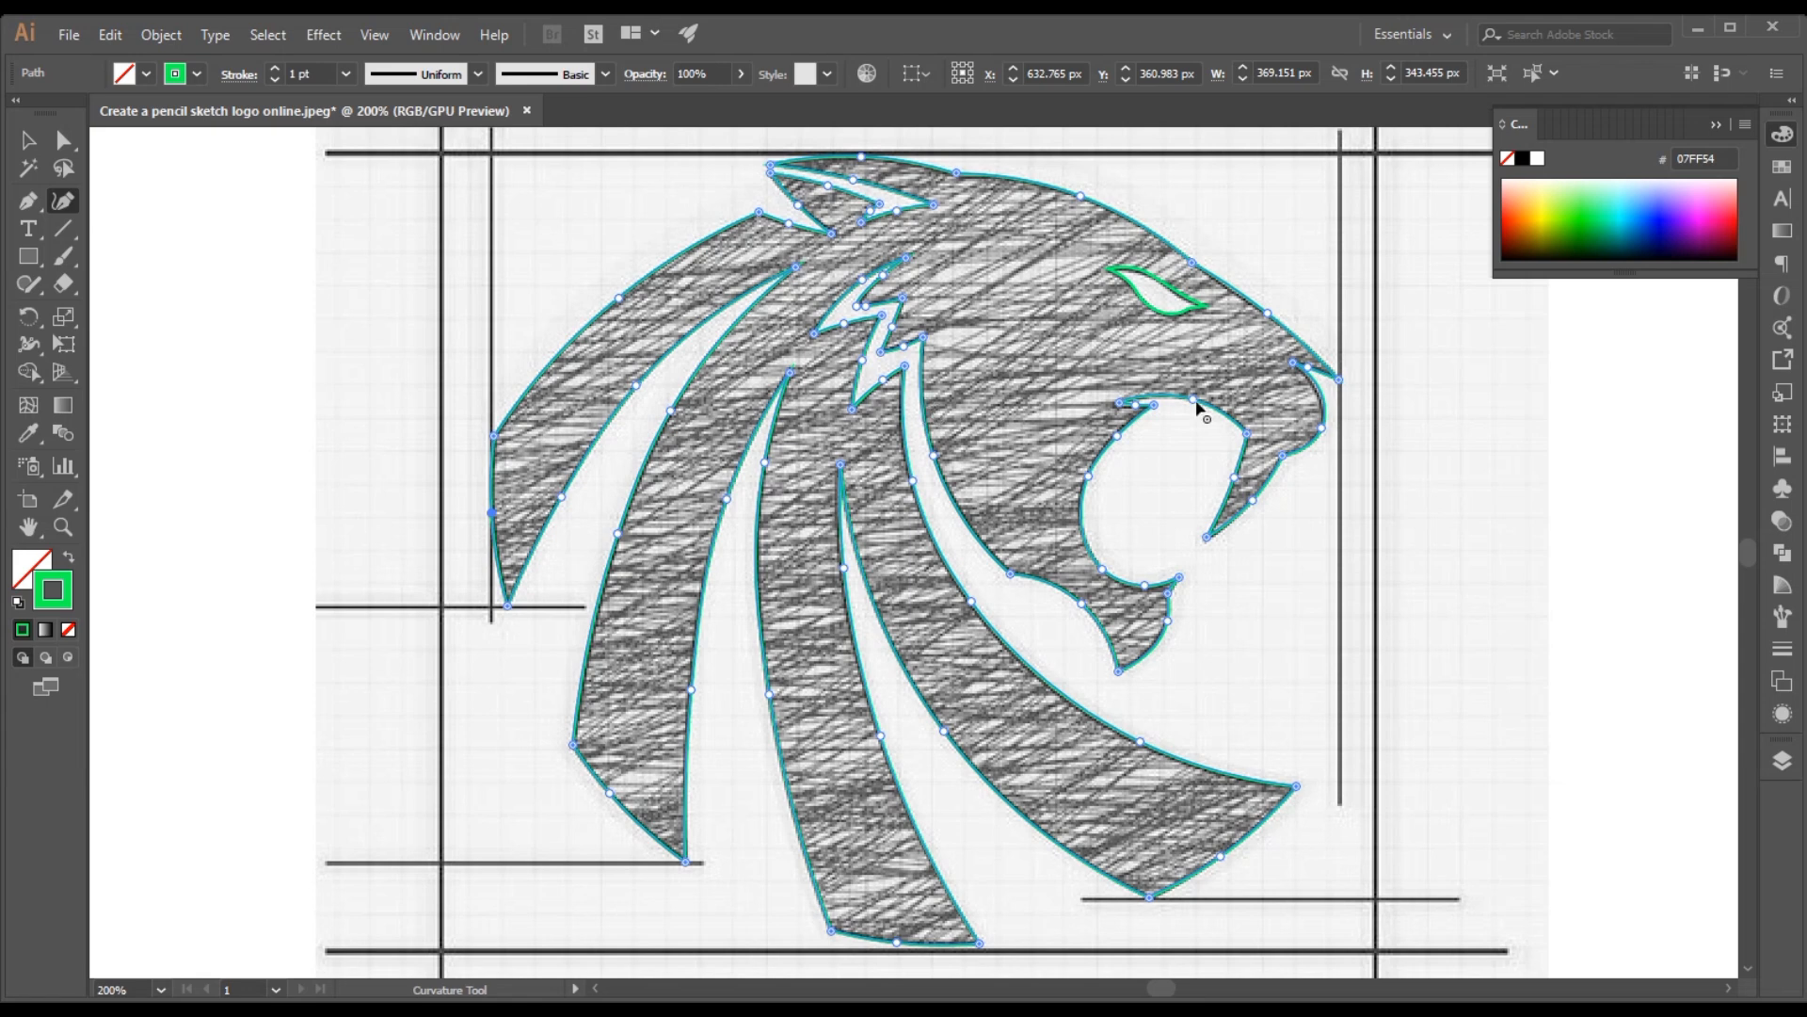
{"action": "left_click", "coordinate": [1782, 760]}
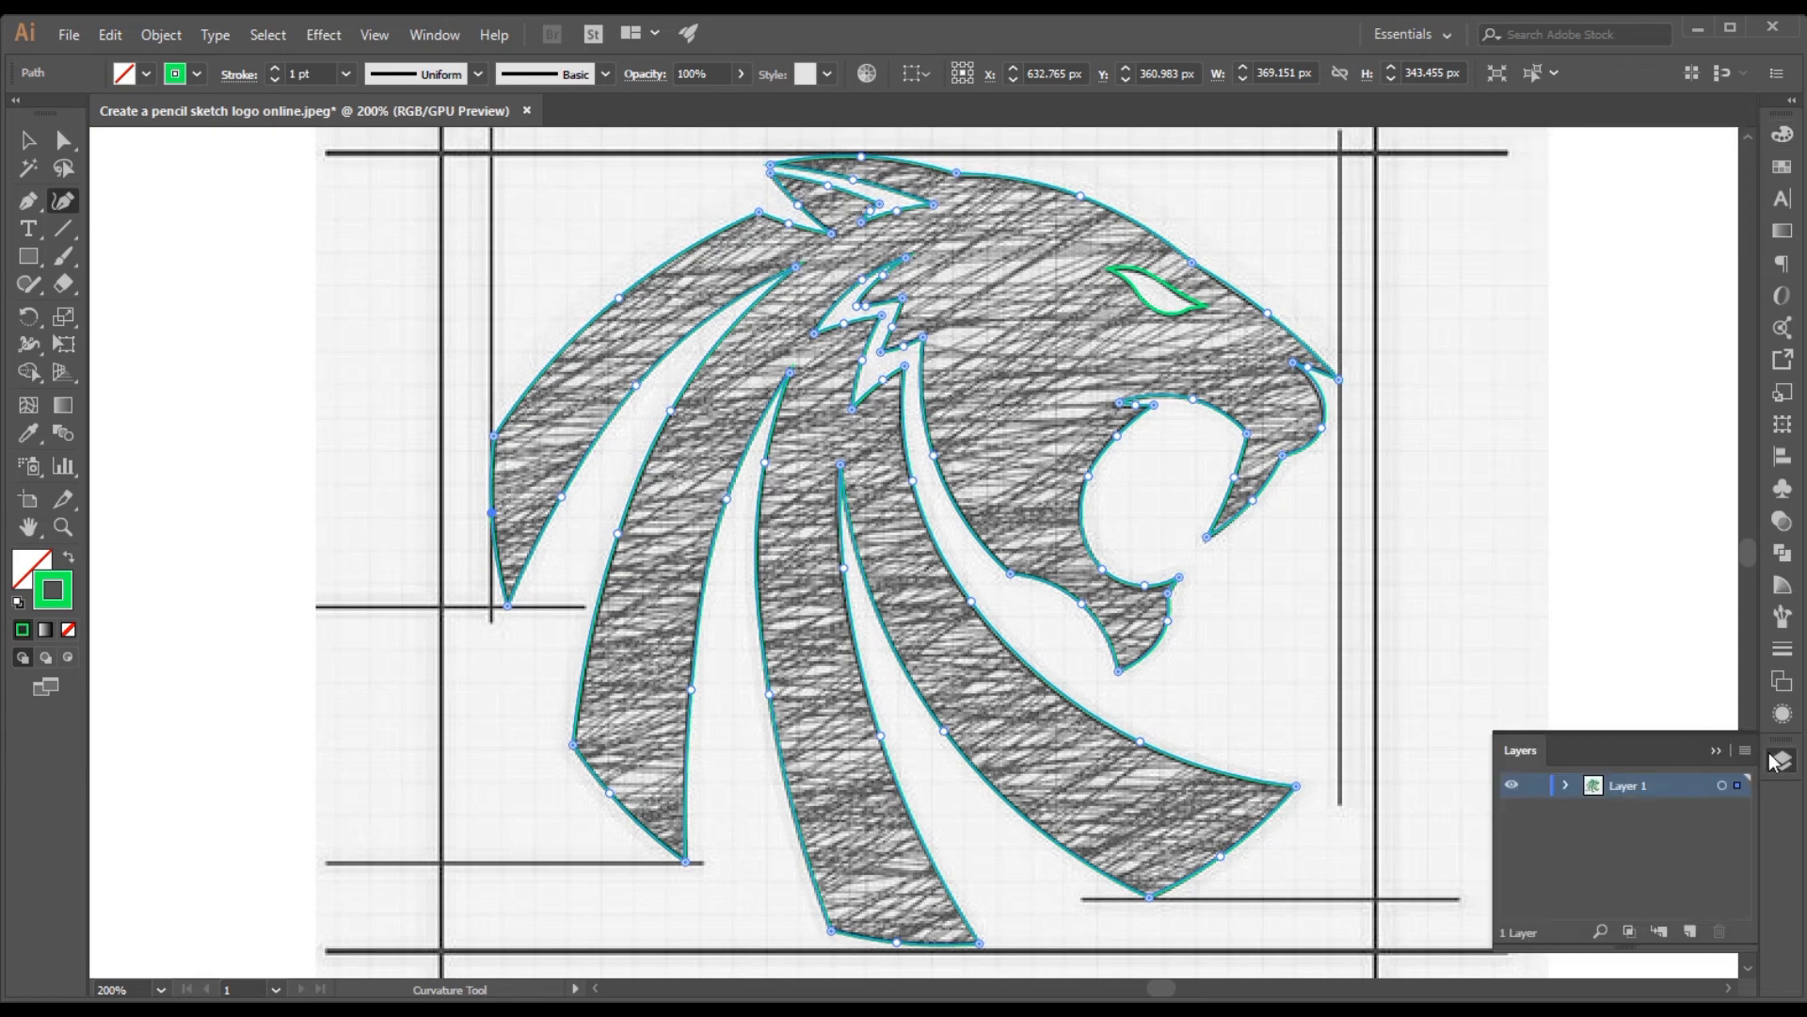
{"action": "left_click", "coordinate": [1568, 787]}
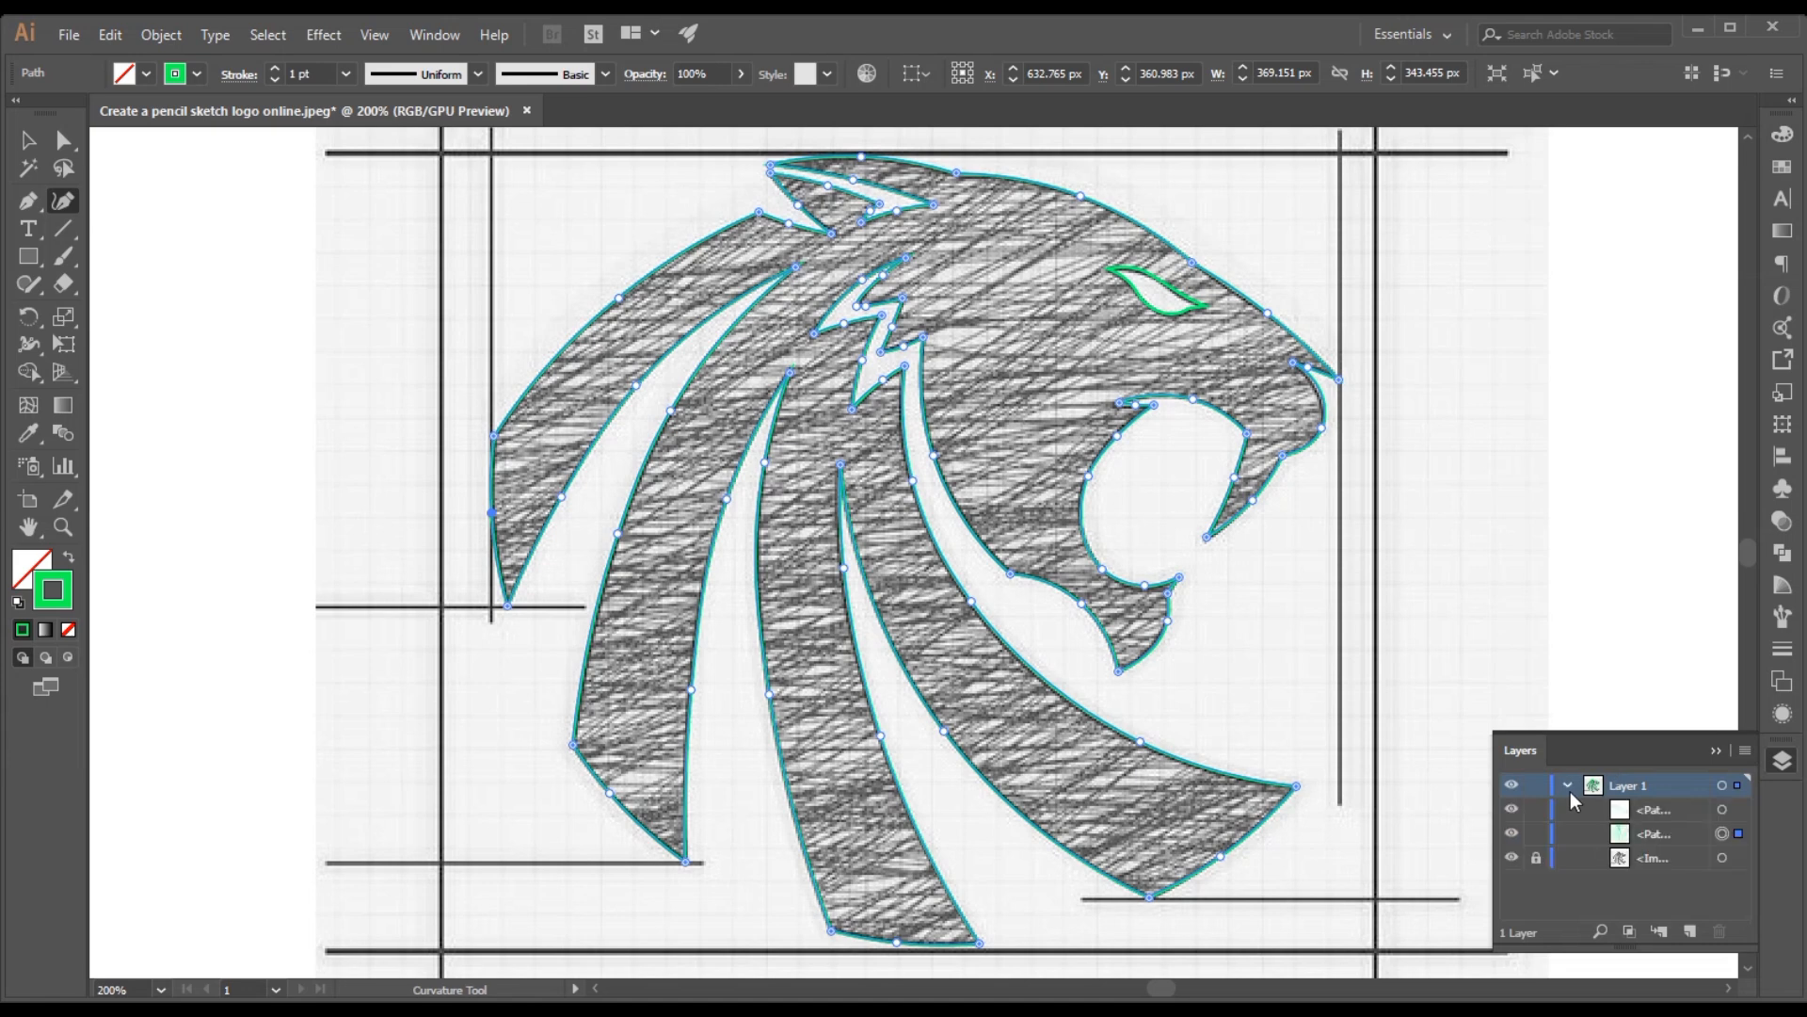
{"action": "left_click", "coordinate": [1640, 811]}
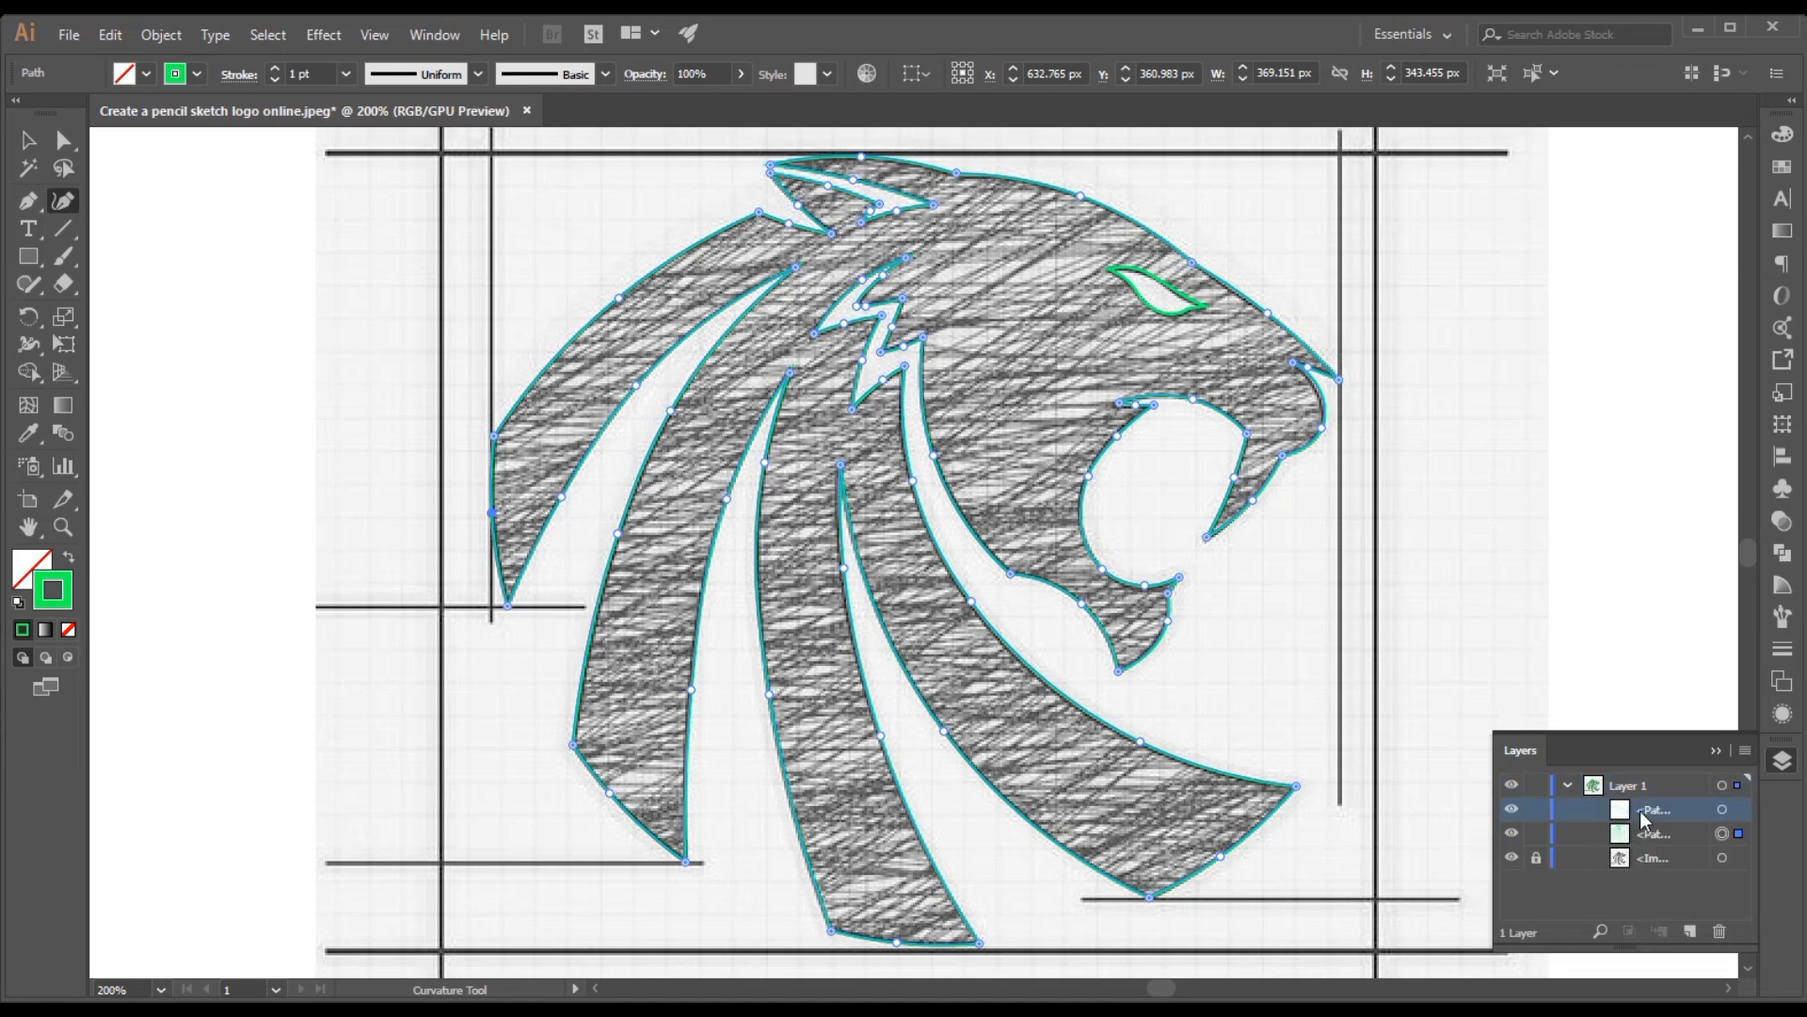
{"action": "left_click", "coordinate": [1724, 811]}
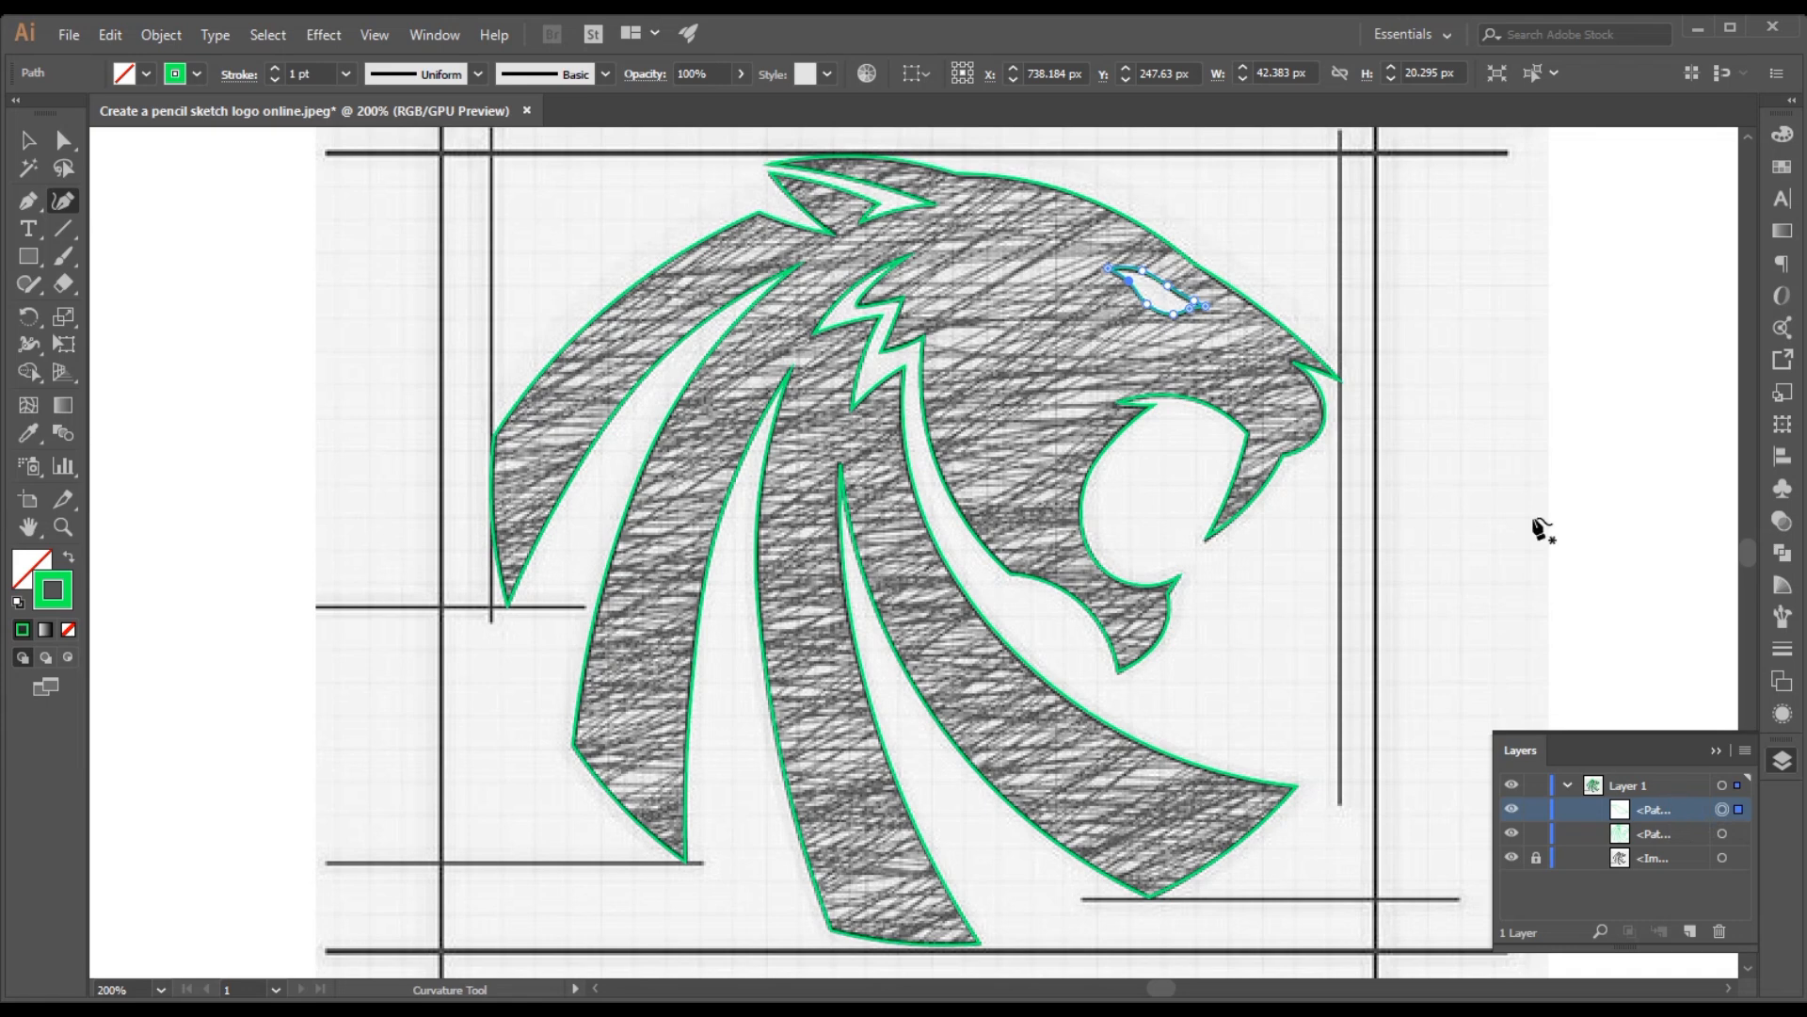
Select the lion head path and remove its green stroke
{"action": "left_click", "coordinate": [1136, 412]}
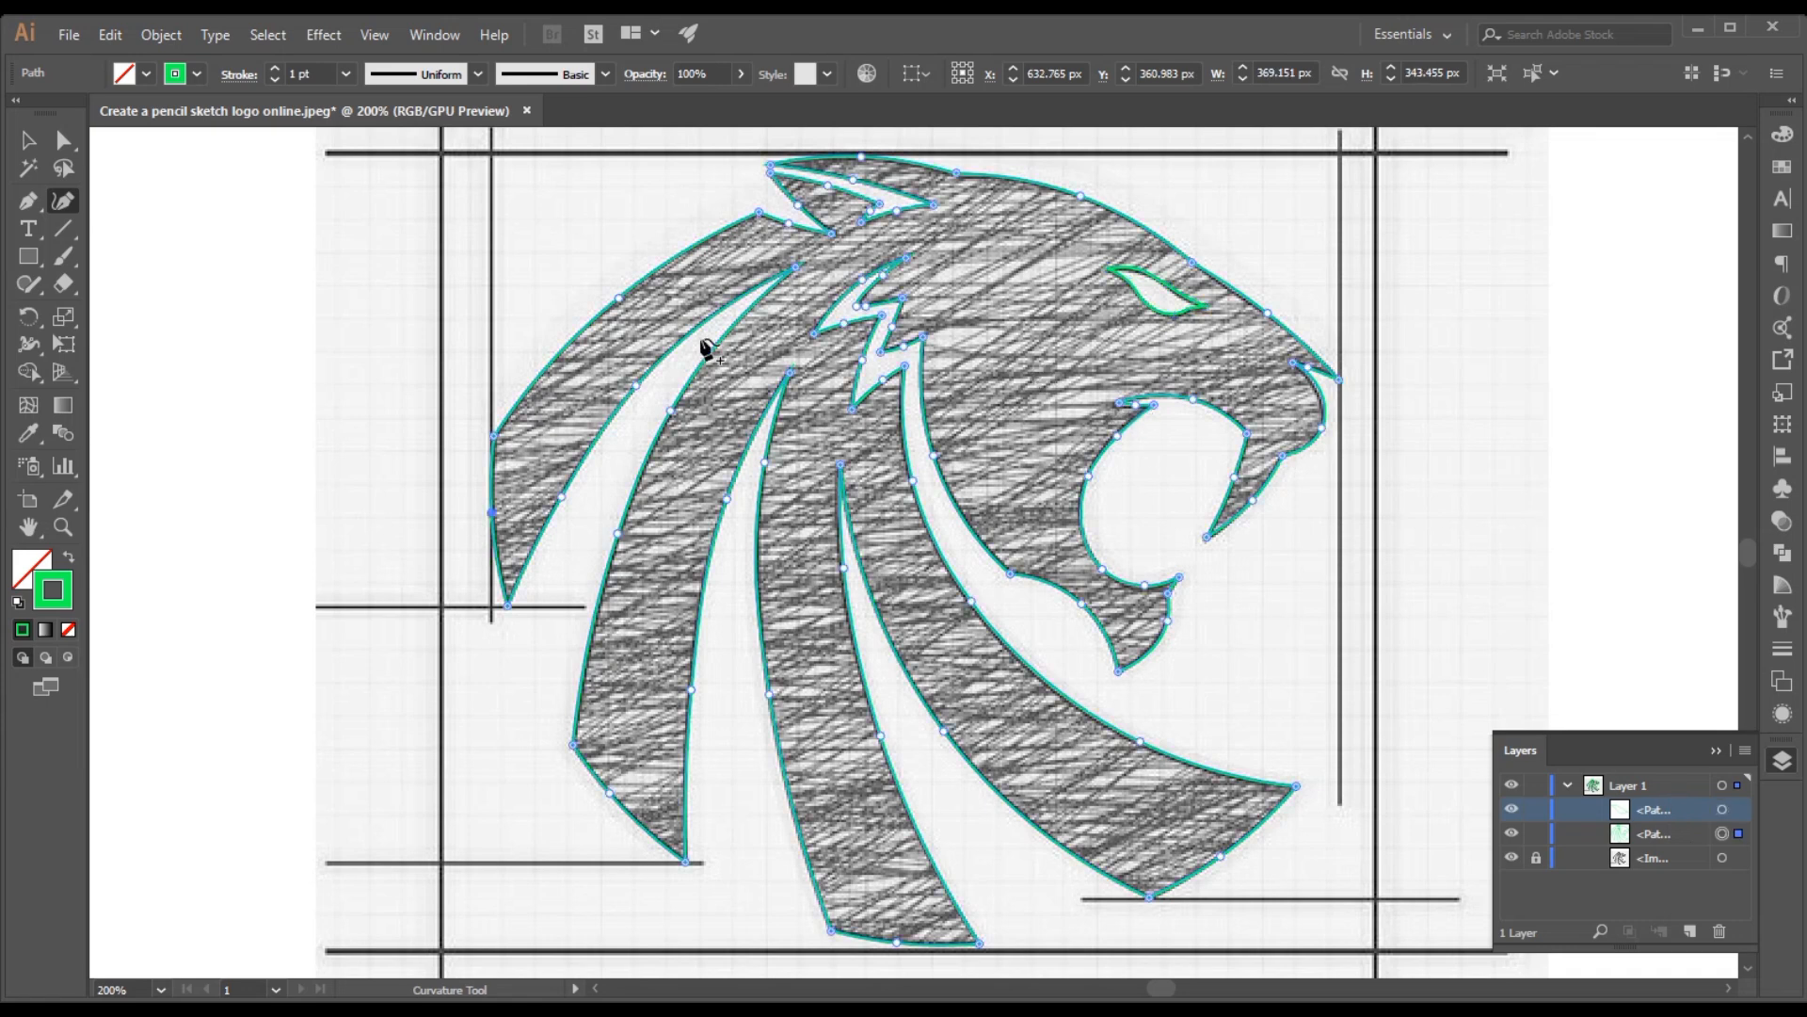
{"action": "left_click", "coordinate": [133, 76]}
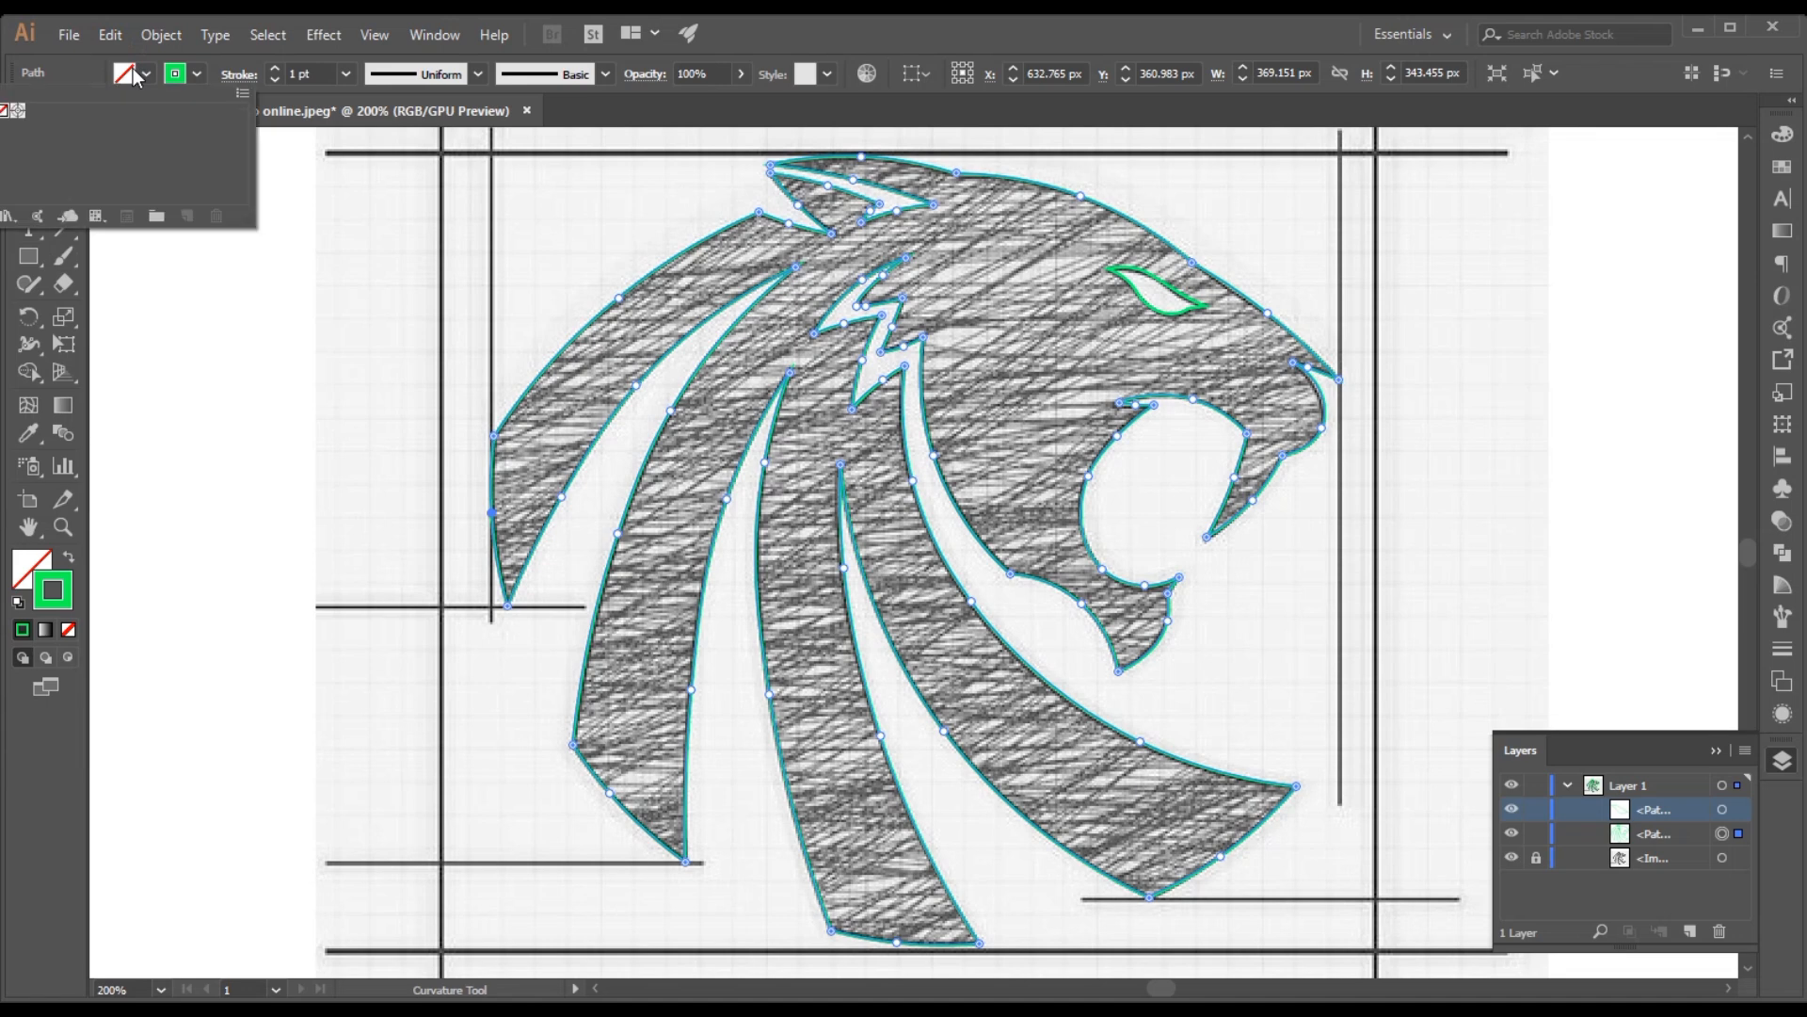
{"action": "left_click", "coordinate": [176, 75]}
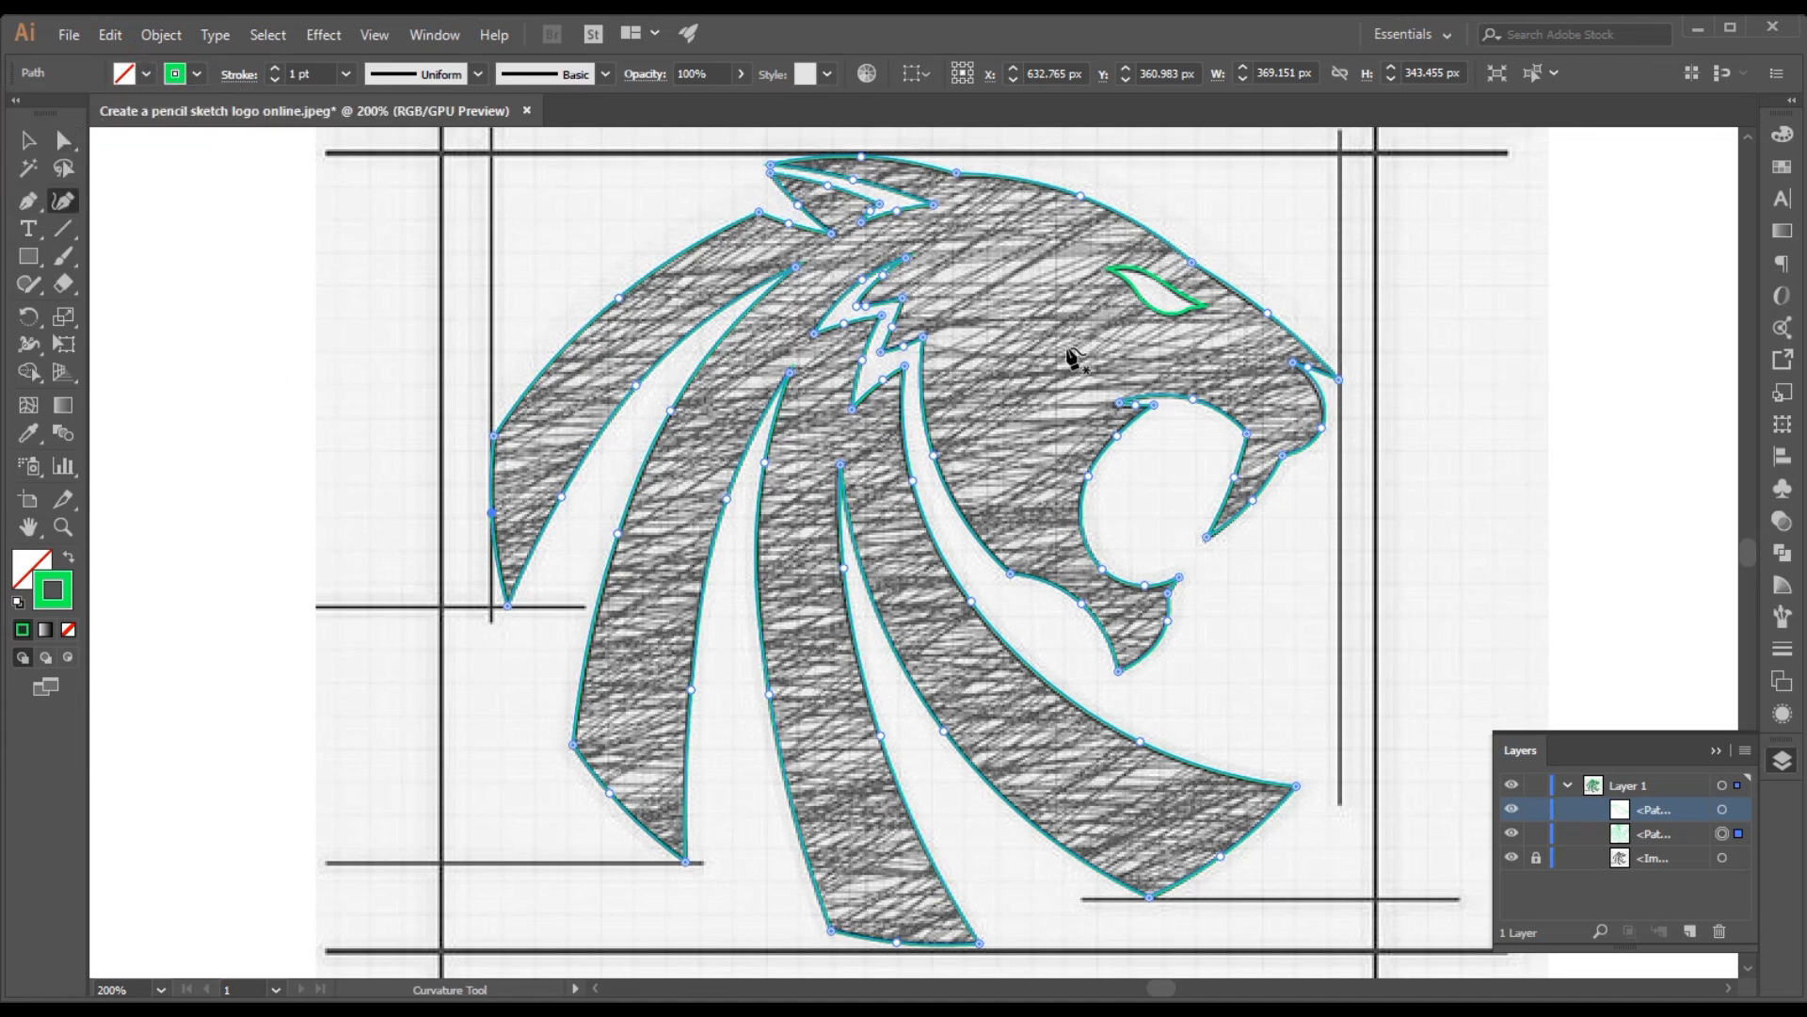
{"action": "left_click", "coordinate": [66, 630]}
Fill the lion head shape with the near-black colour 0D0E00 from the RGB spectrum
{"action": "left_click", "coordinate": [26, 574]}
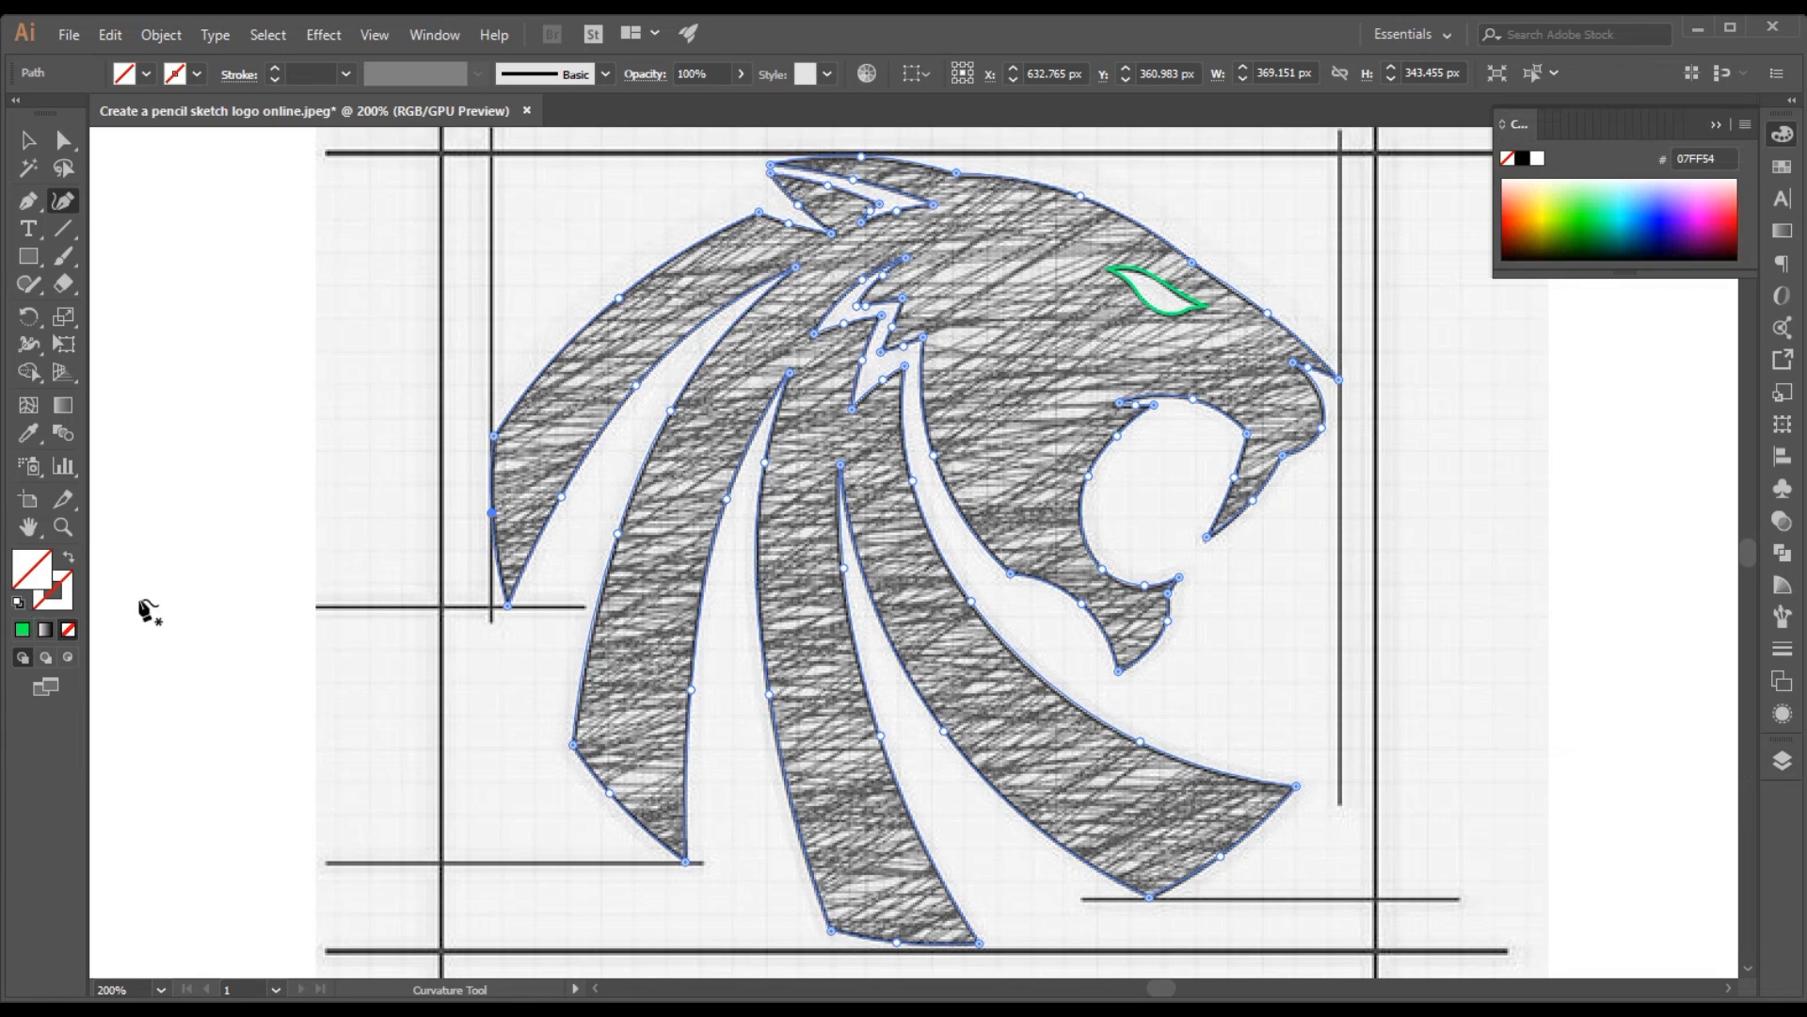
{"action": "left_click", "coordinate": [1611, 235]}
{"action": "left_click", "coordinate": [1613, 243]}
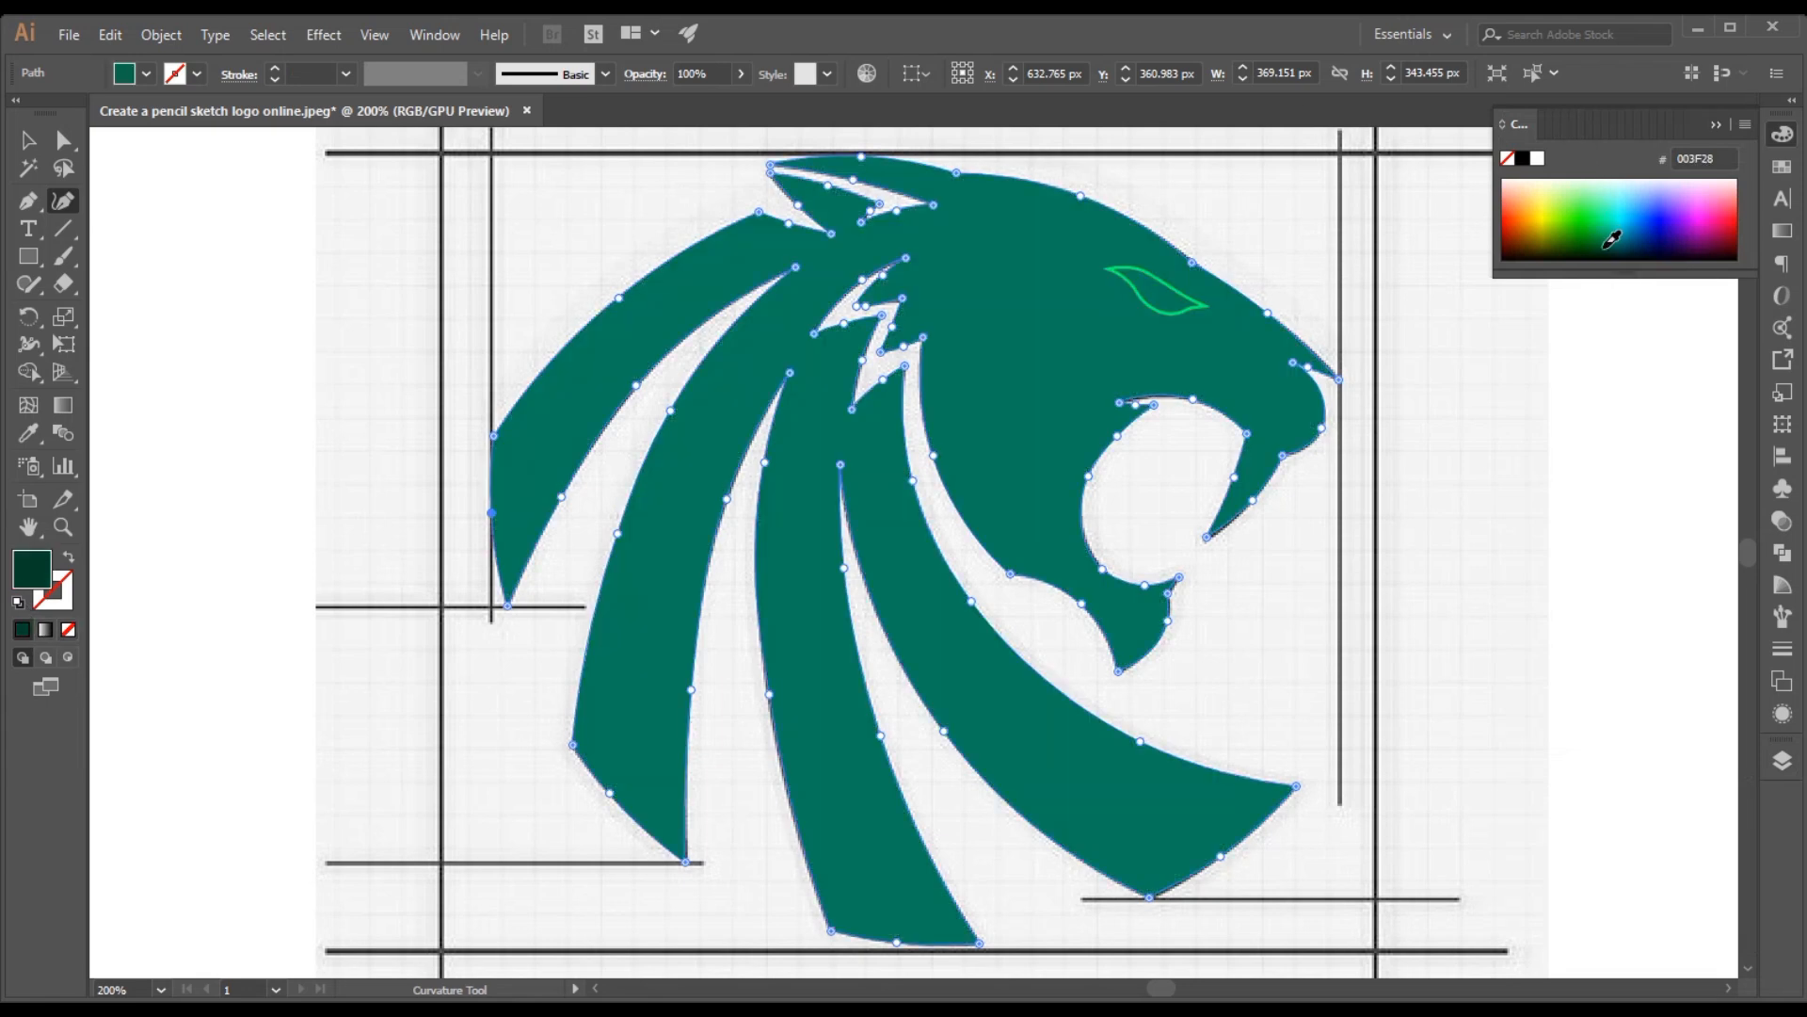
{"action": "left_click", "coordinate": [1538, 253]}
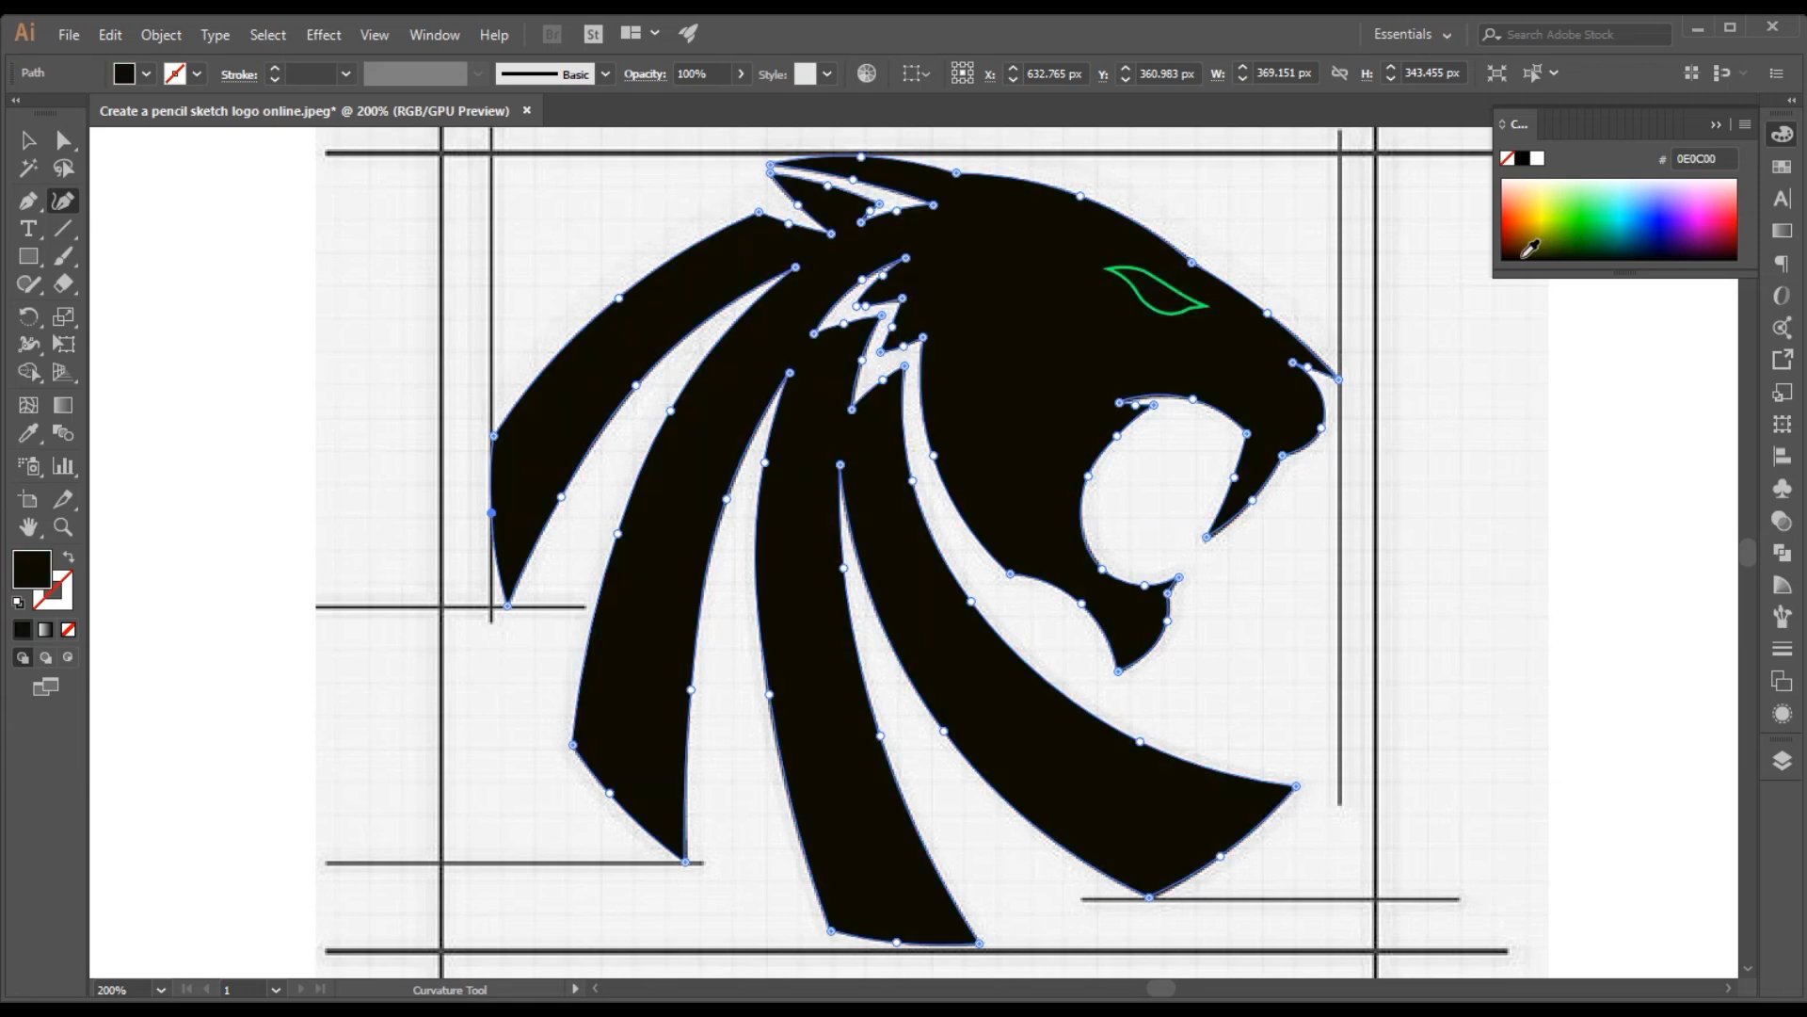
{"action": "left_click", "coordinate": [1524, 258]}
{"action": "left_click", "coordinate": [1542, 255]}
Remove the eye shape's green stroke and fill it with white (FFFFFF) sampled from the blank canvas using the Eyedropper
{"action": "left_click", "coordinate": [1112, 268]}
{"action": "left_click", "coordinate": [1192, 303]}
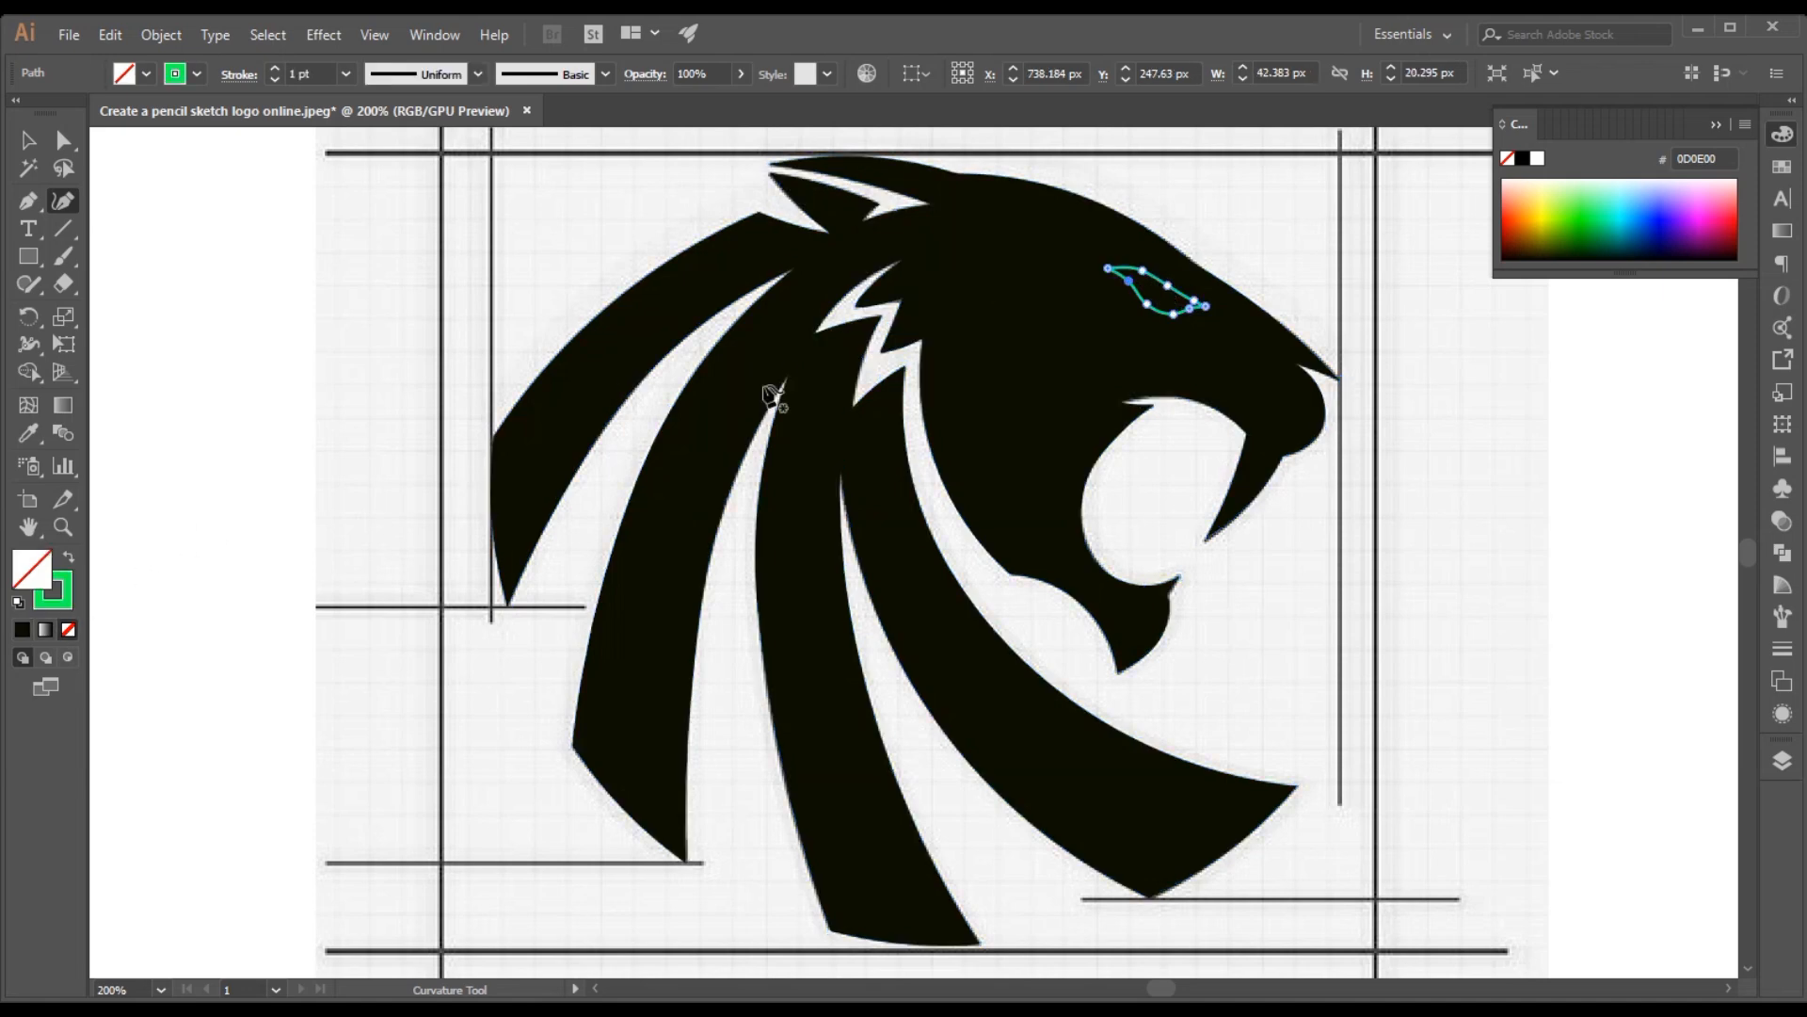
{"action": "left_click", "coordinate": [59, 608]}
{"action": "left_click", "coordinate": [66, 626]}
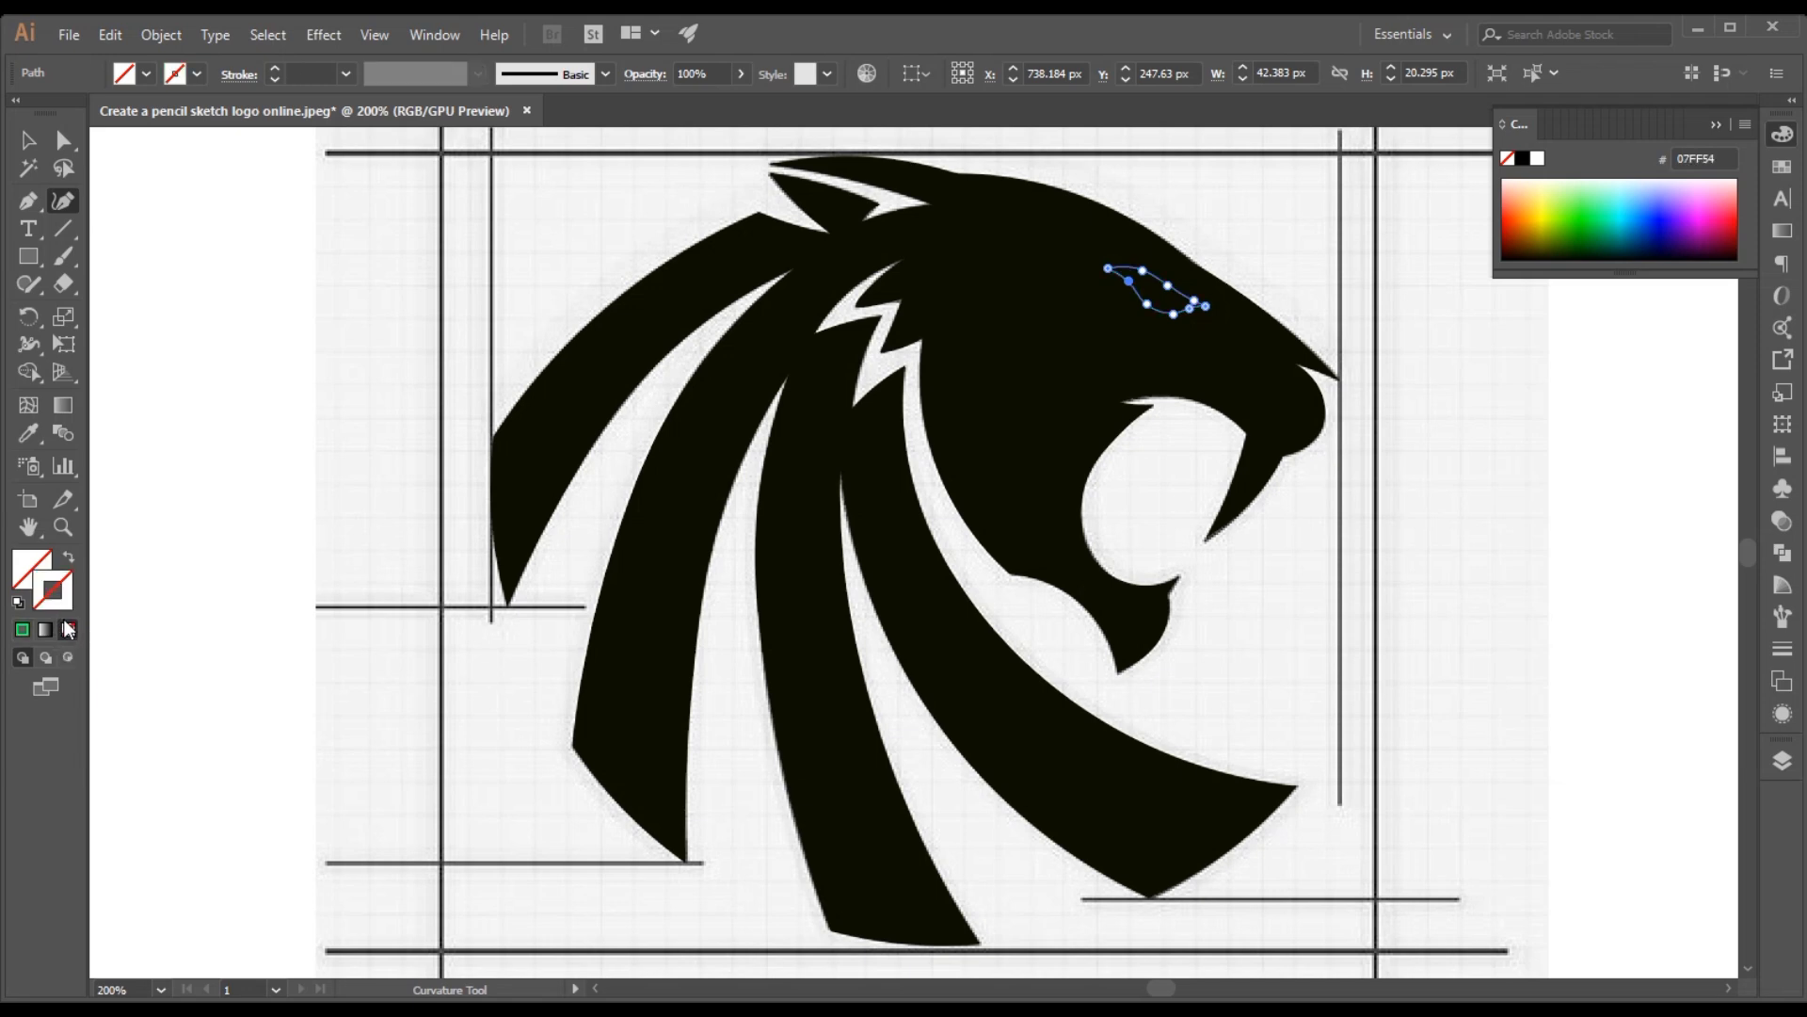
{"action": "left_click", "coordinate": [21, 581]}
{"action": "key", "text": "i"}
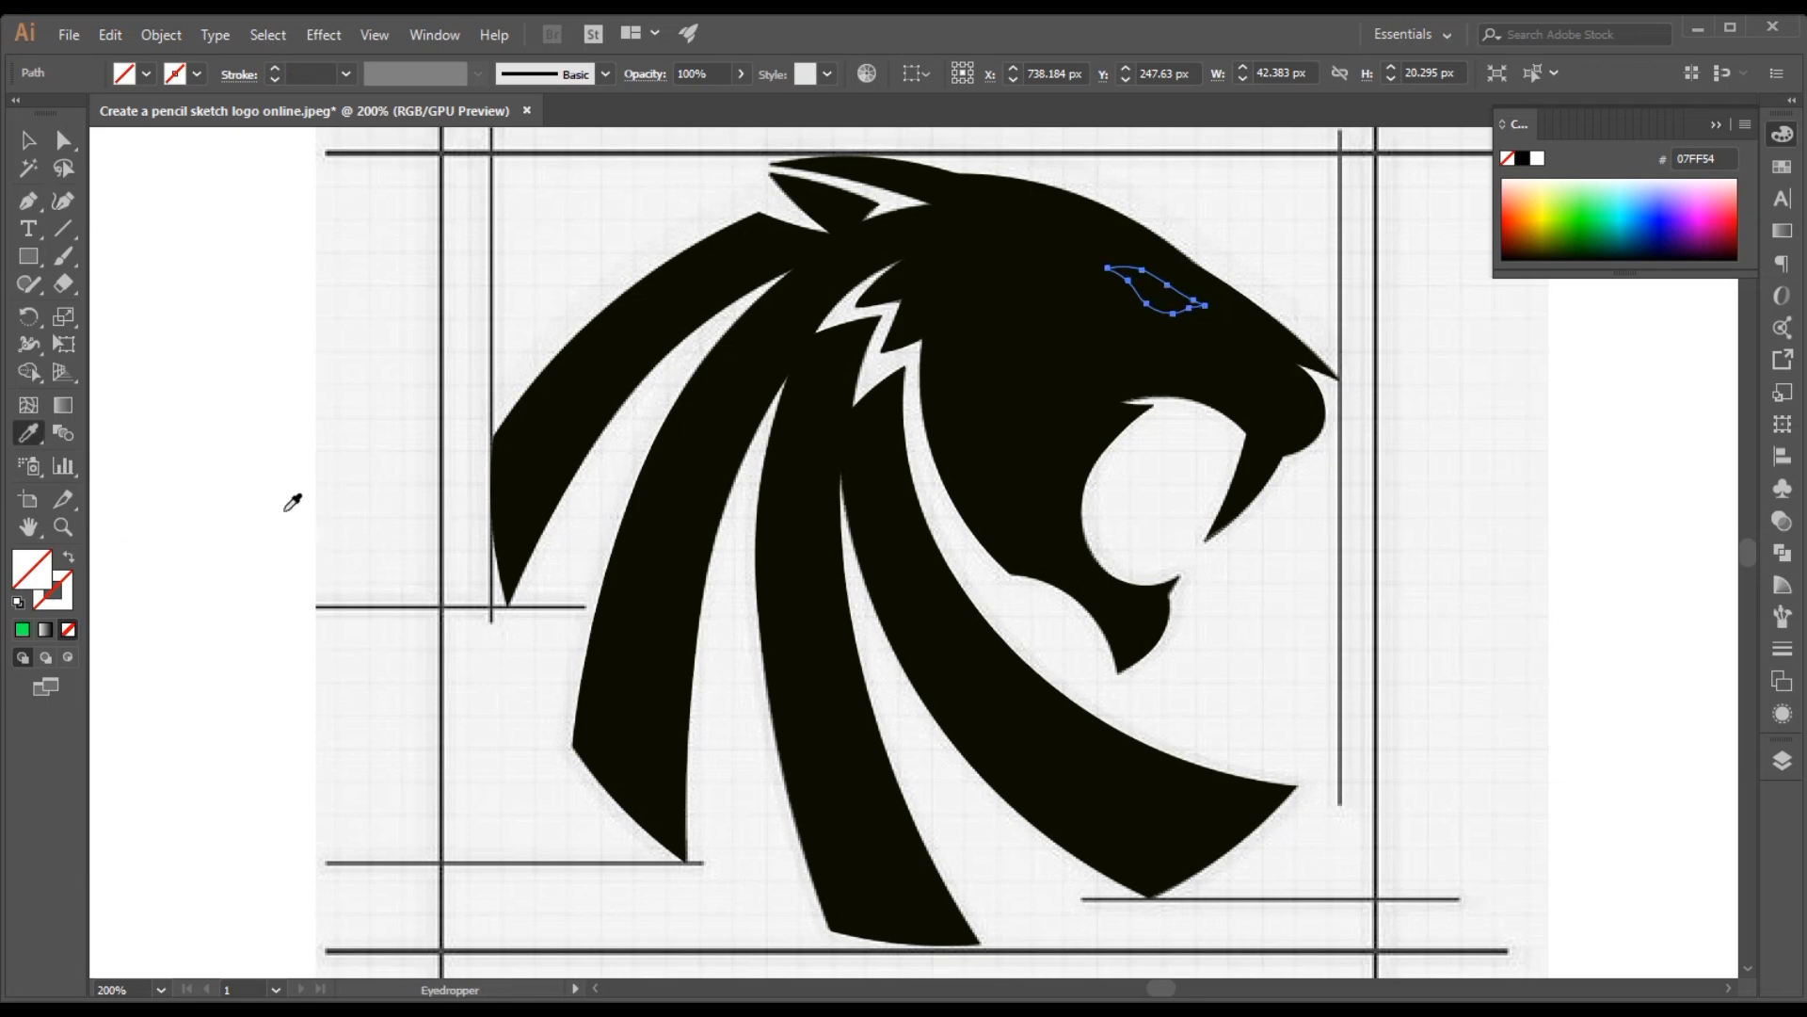
{"action": "left_click", "coordinate": [292, 502]}
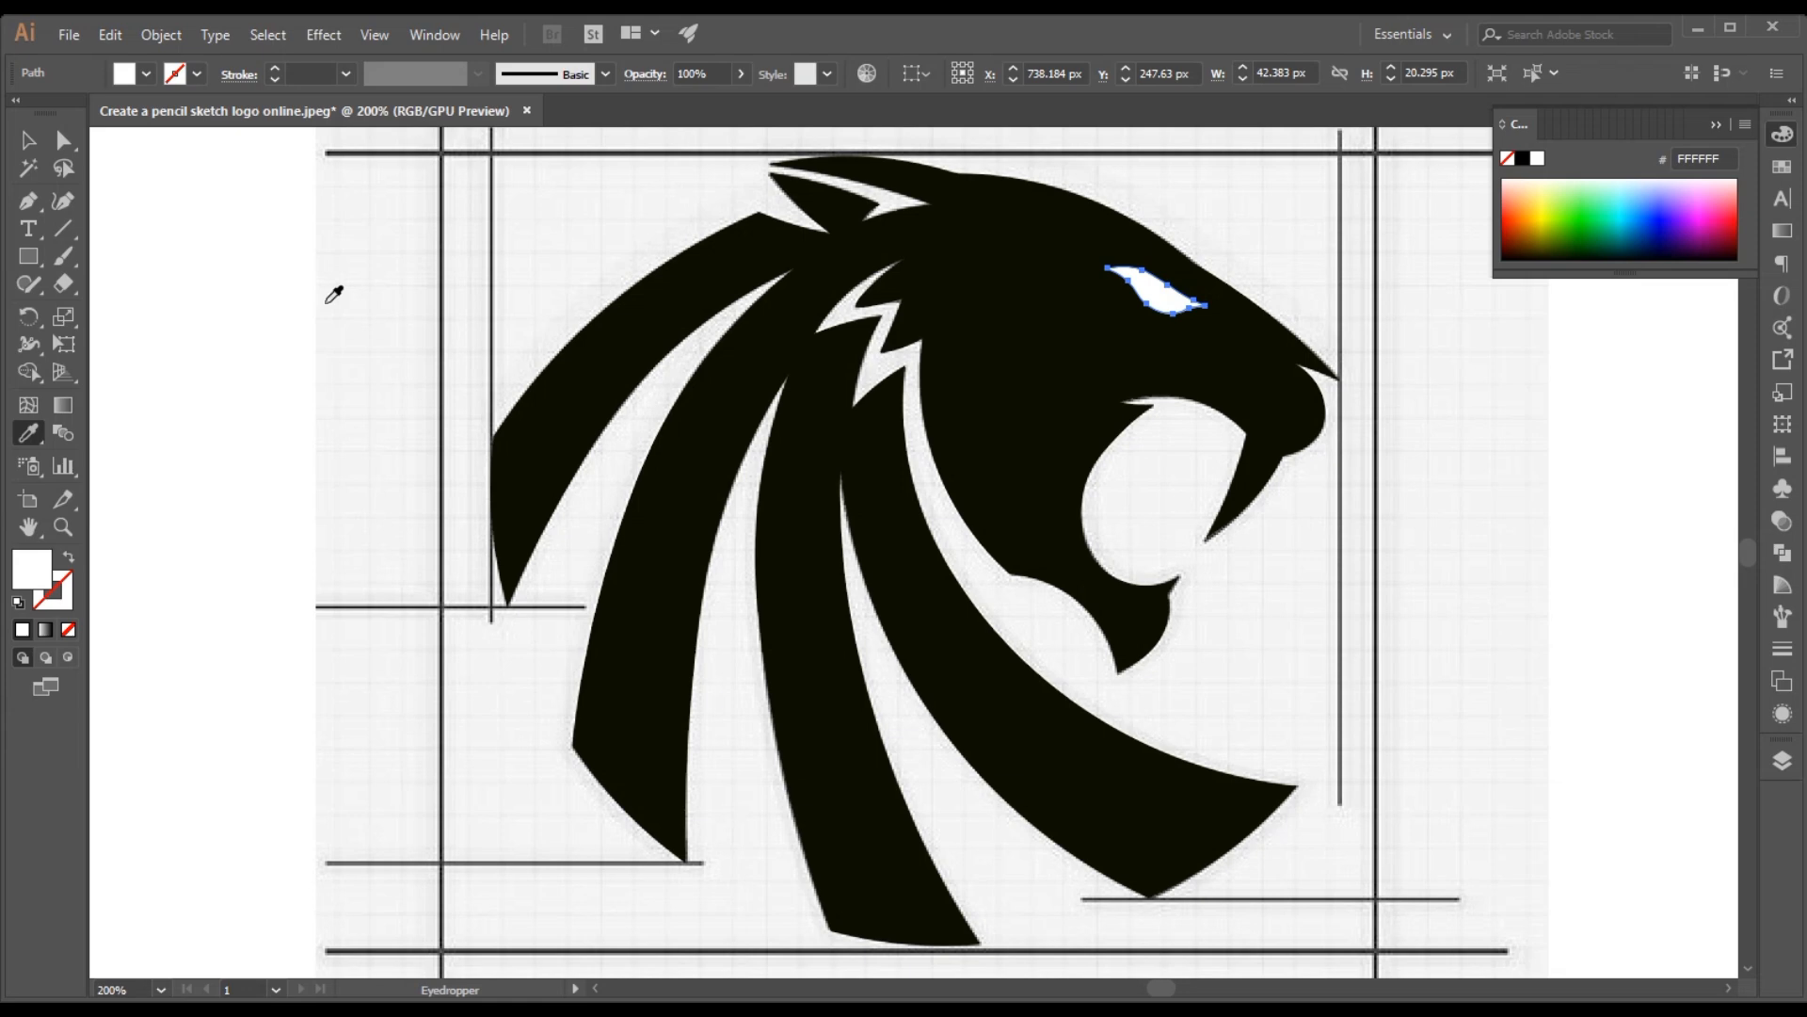
Select both lion shapes and separate the eye area from the head with the Shape Builder tool, keeping the eye's white fill
{"action": "key", "text": "ctrl+a"}
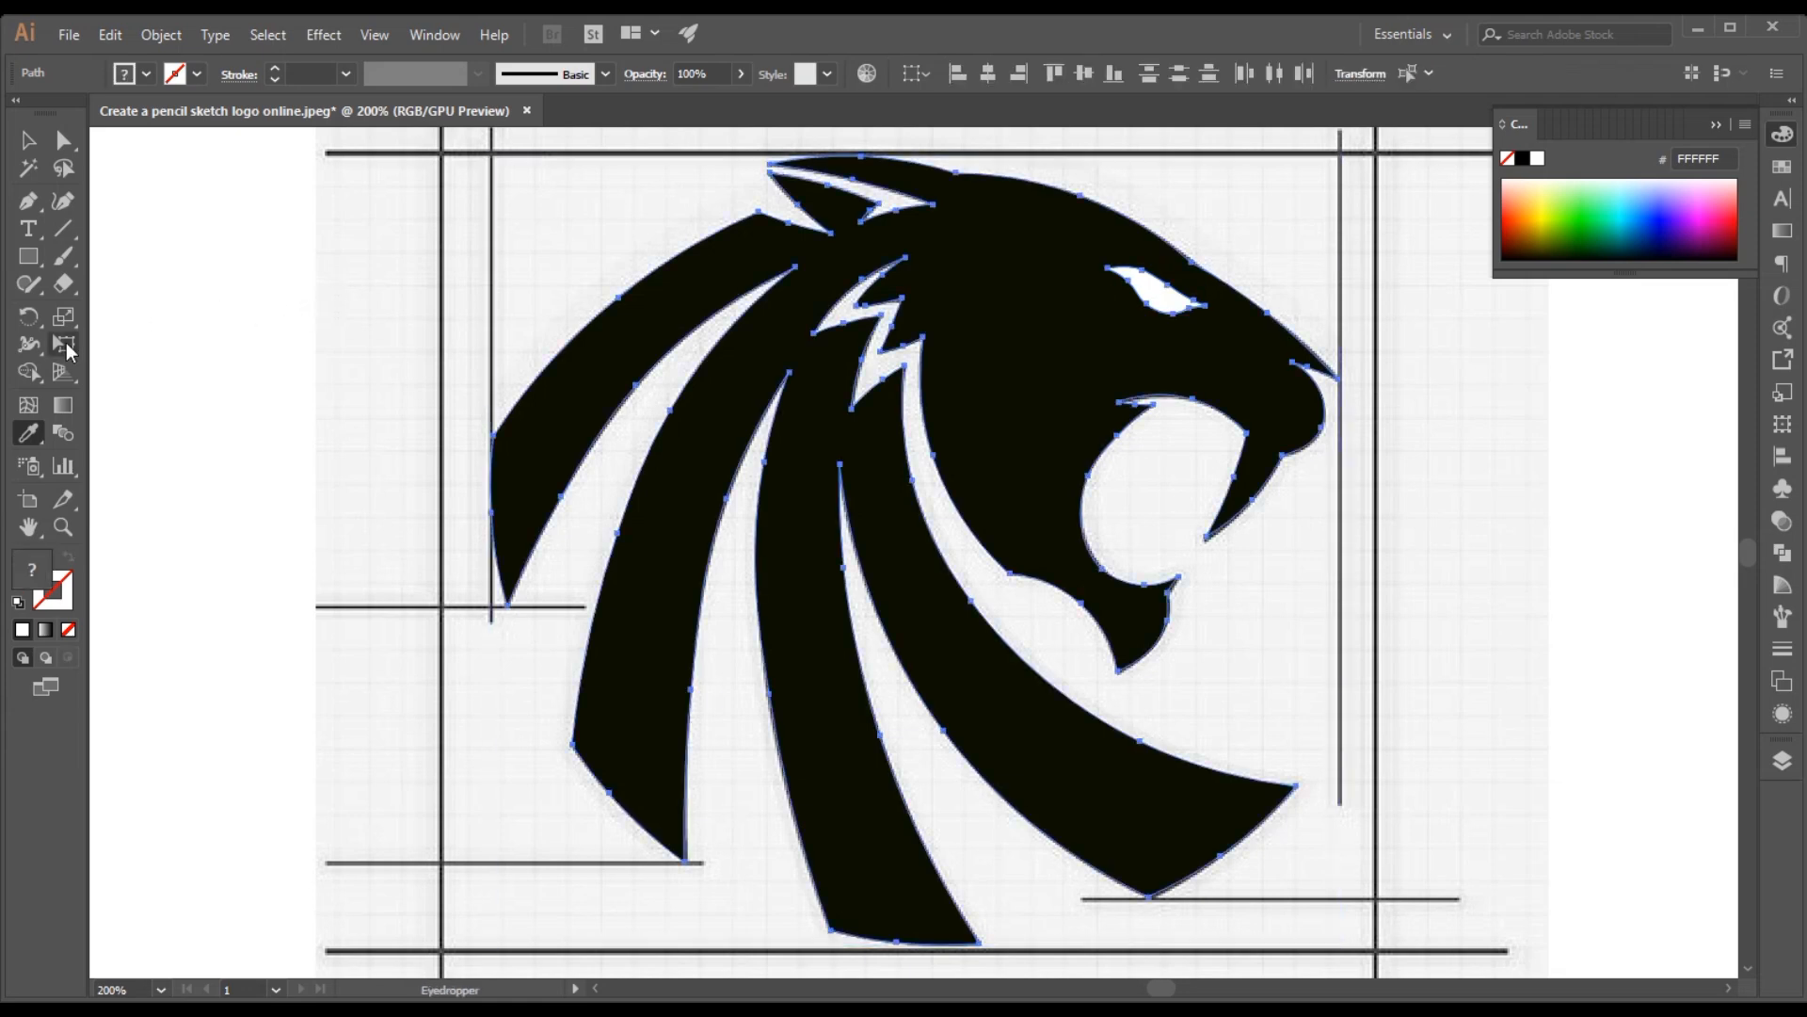
{"action": "left_click", "coordinate": [28, 372]}
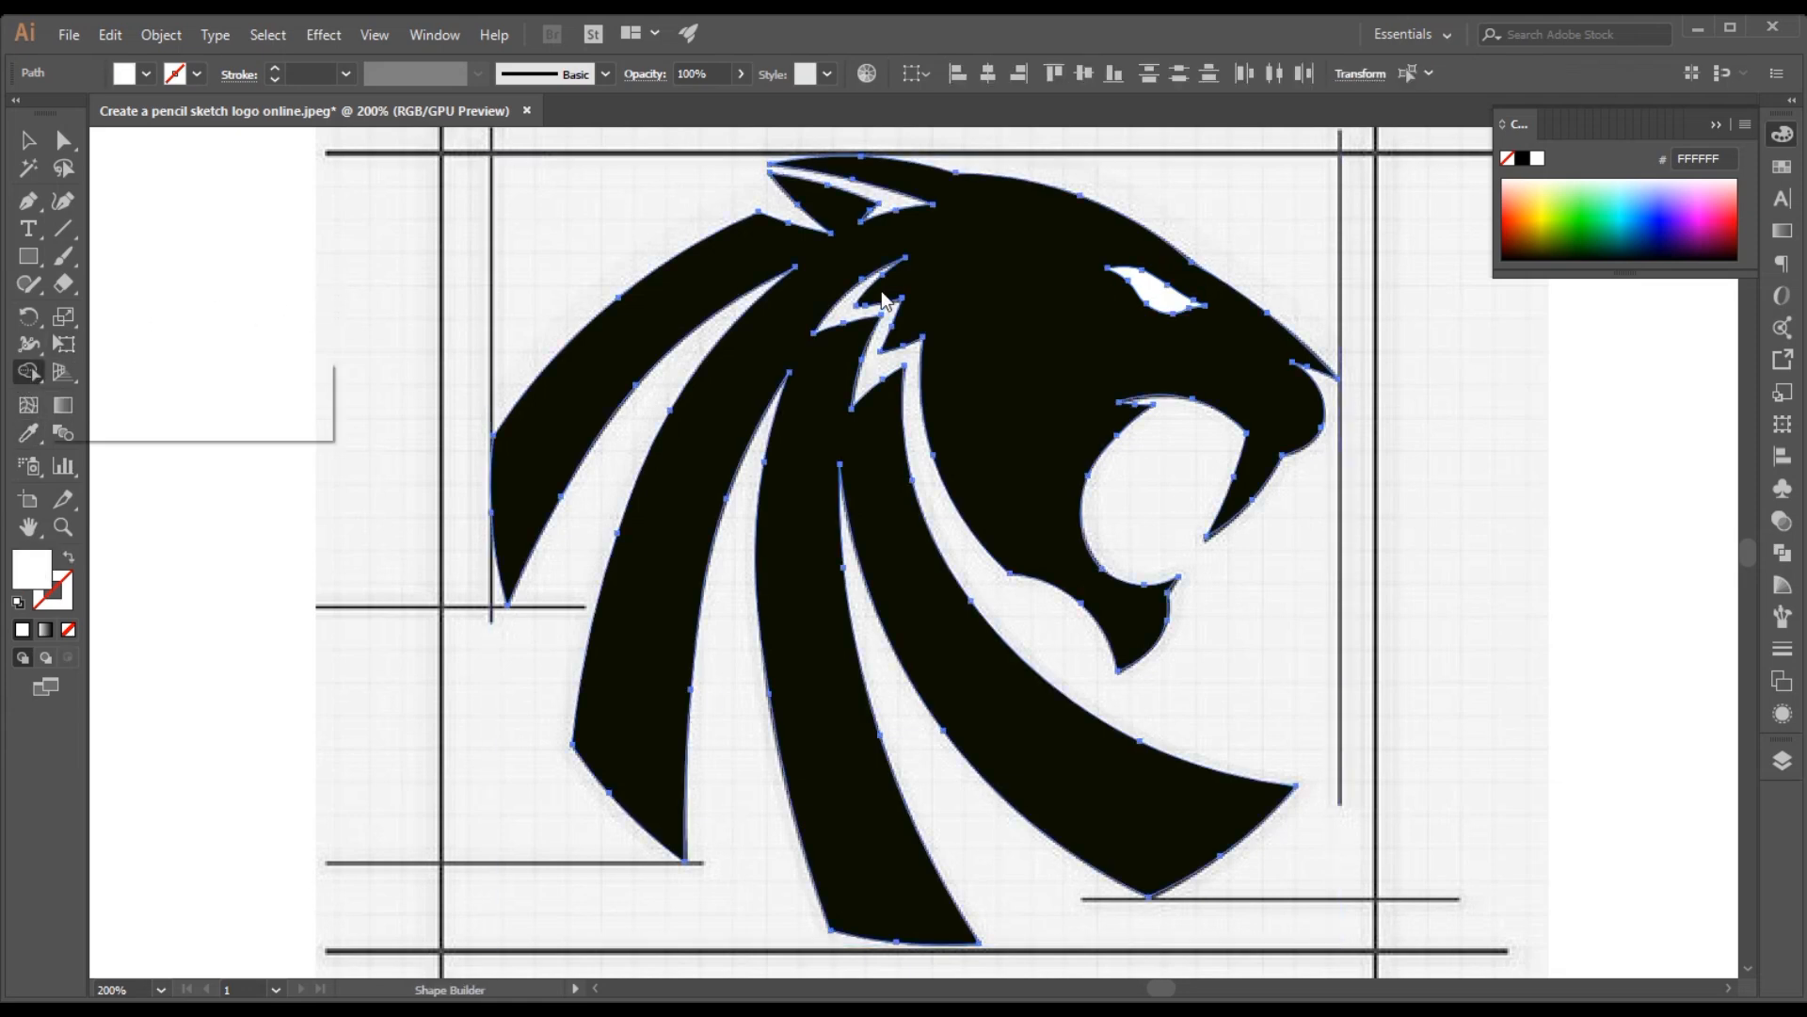
{"action": "left_click", "coordinate": [1161, 299]}
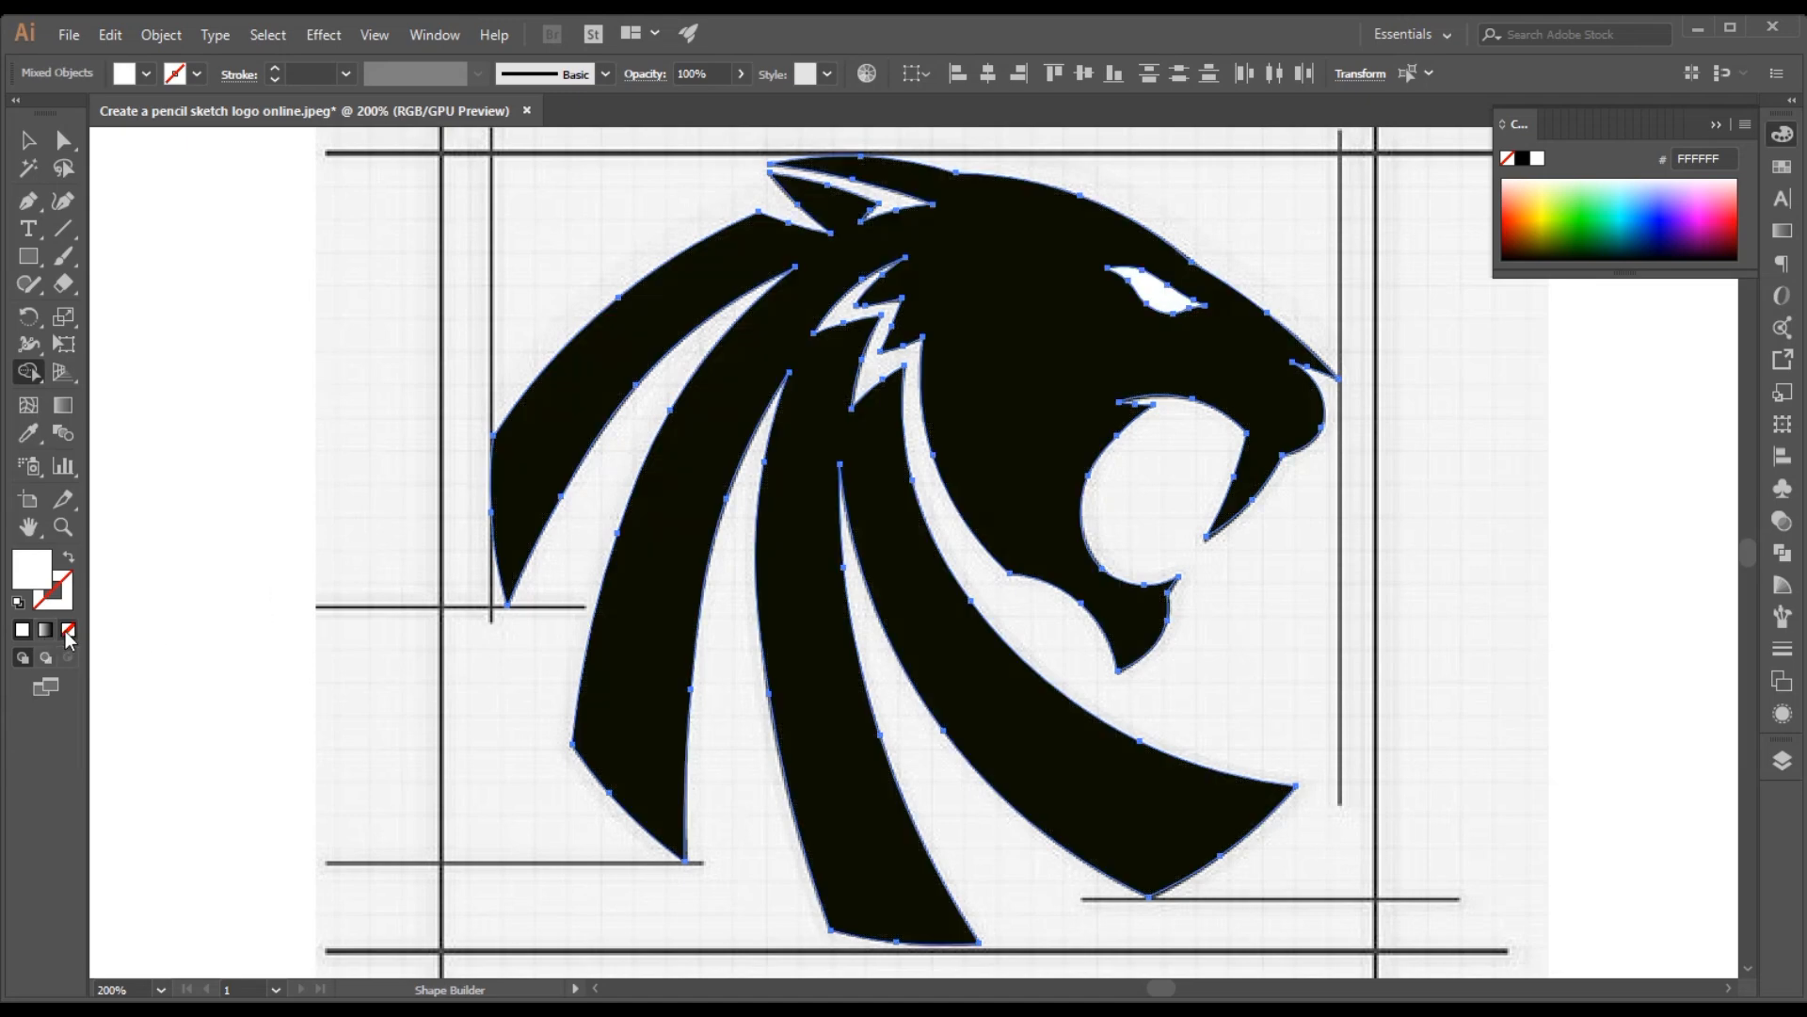
{"action": "left_click", "coordinate": [68, 631]}
{"action": "key", "text": "ctrl+z"}
{"action": "left_click", "coordinate": [28, 140]}
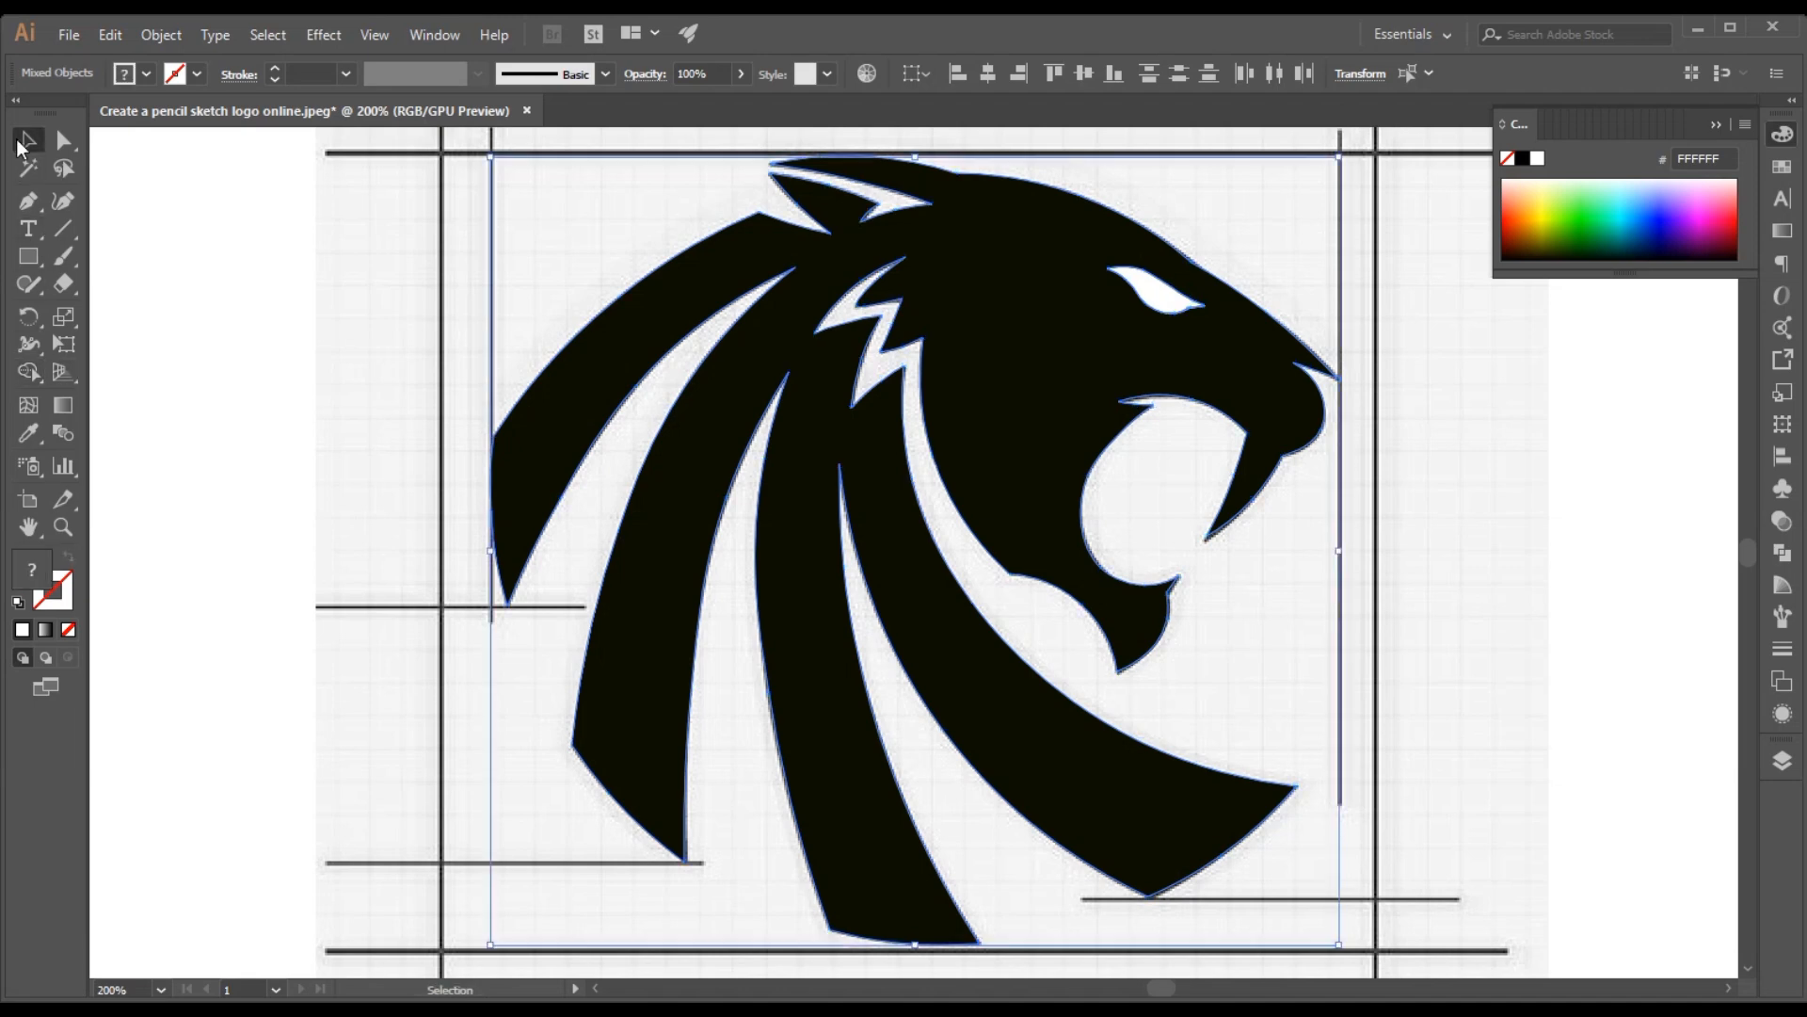